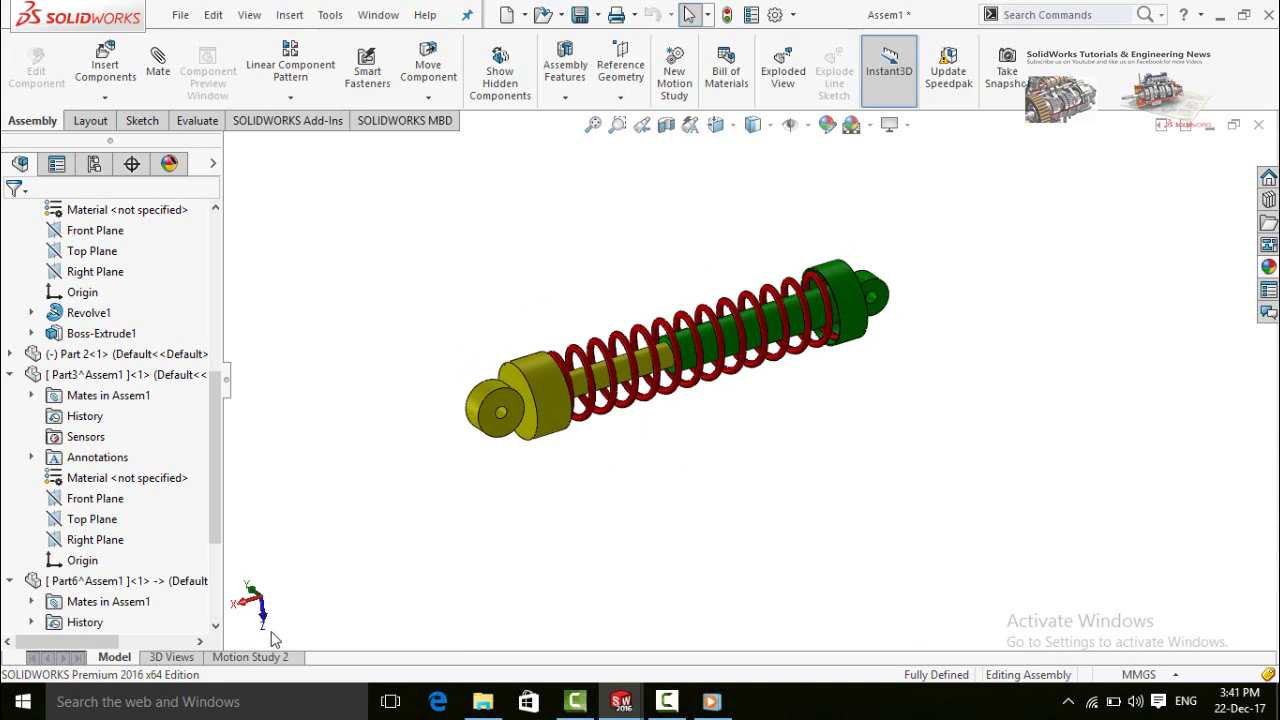
# Examine the shock absorber assembly's motion study, then switch to the media player and play its Shock Absorber video
pyautogui.click(252, 657)
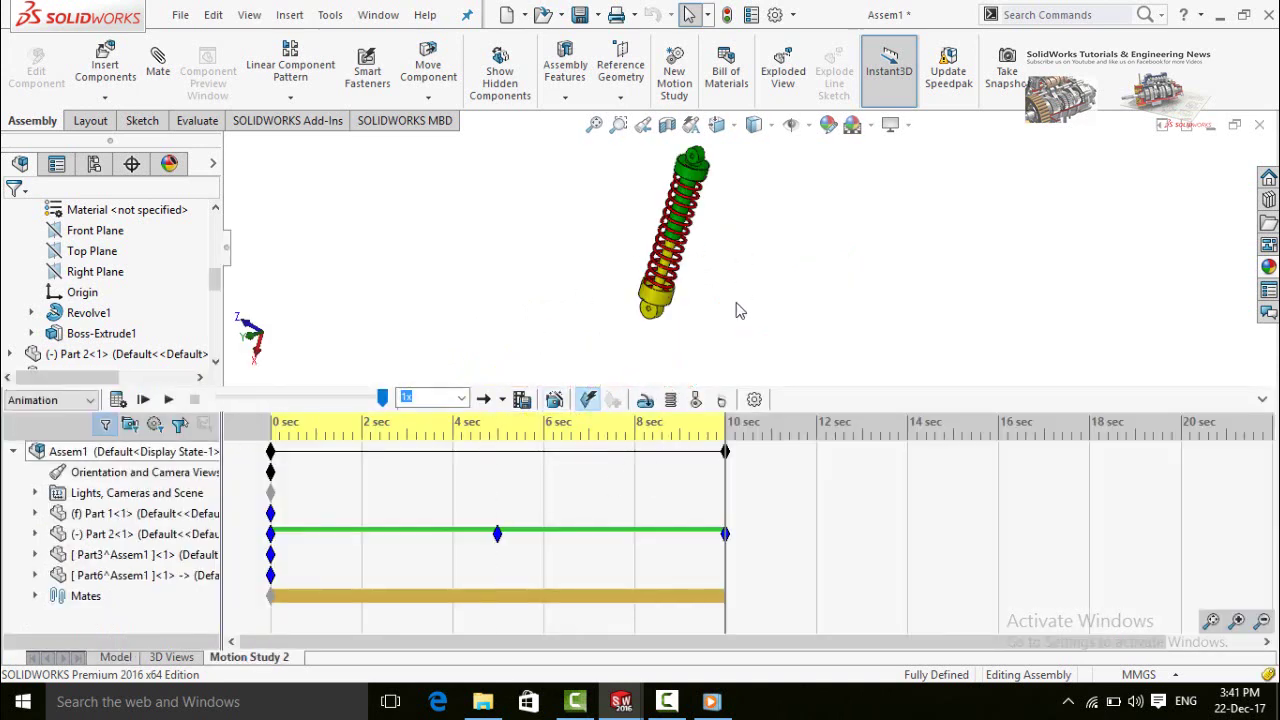
pyautogui.click(710, 703)
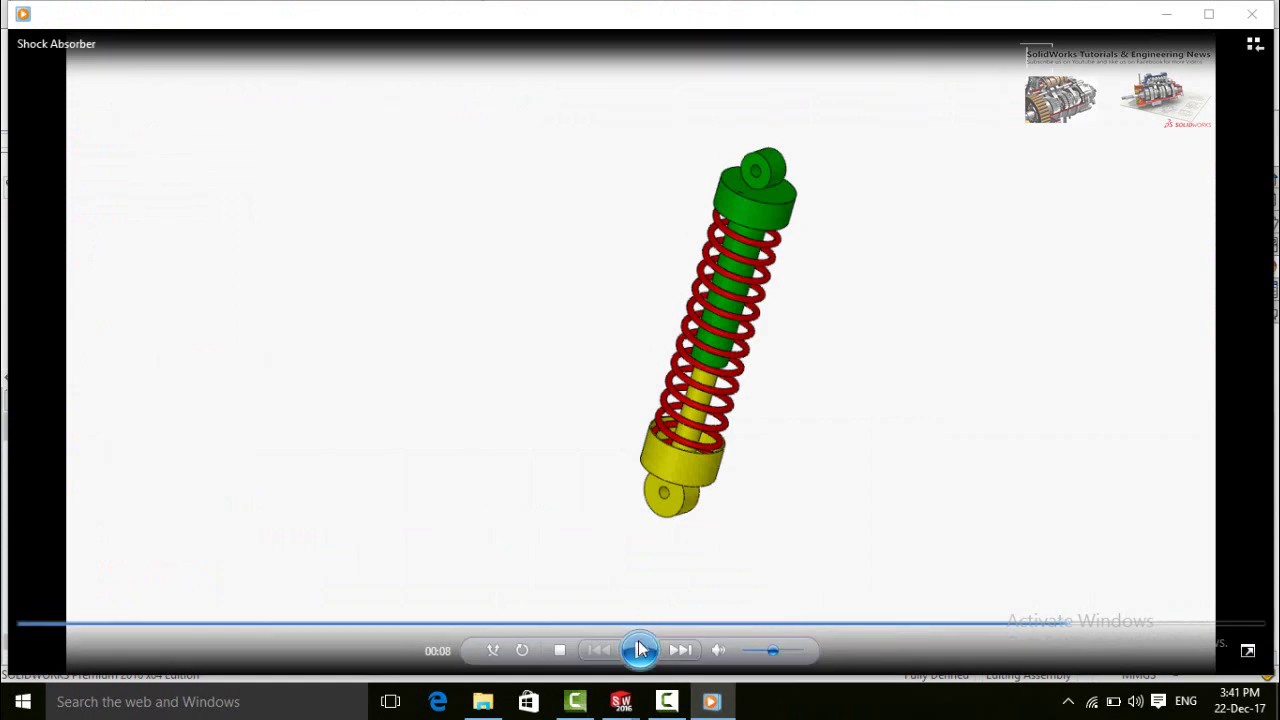
pyautogui.click(641, 651)
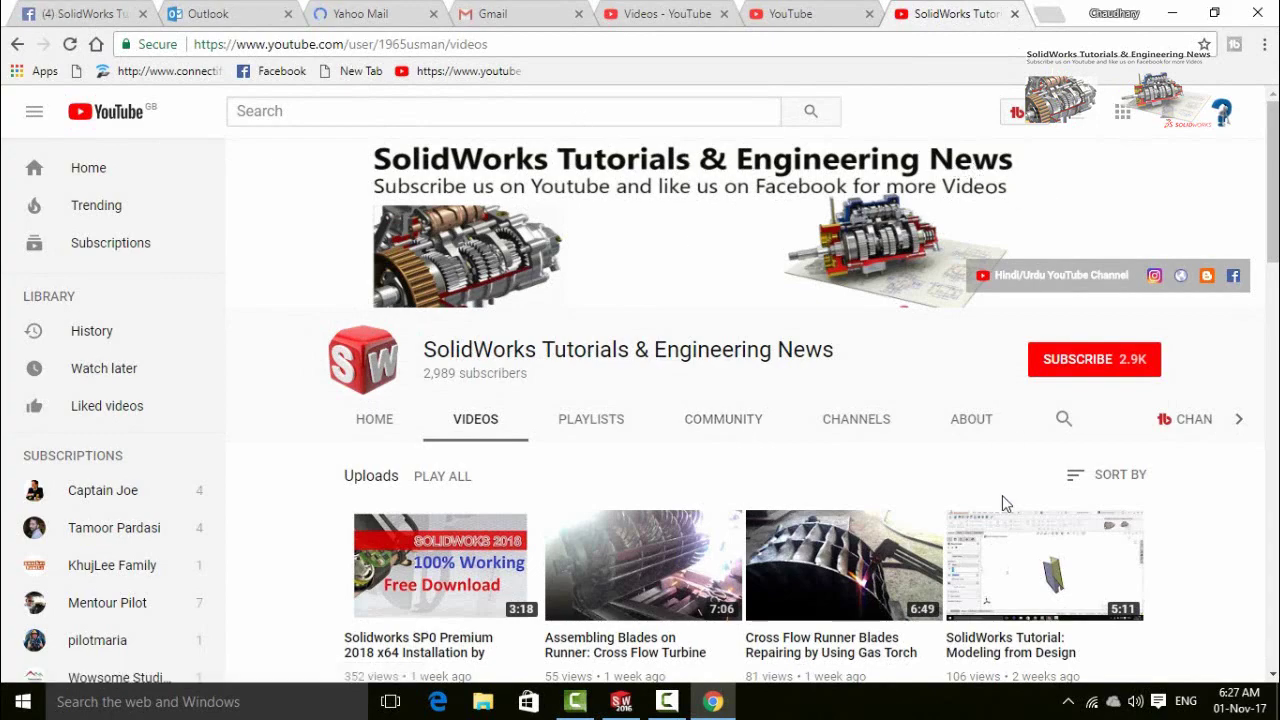
# Look through the uploaded videos on the SolidWorks Tutorials & Engineering News YouTube channel
pyautogui.scroll(-10, 1186, 500)
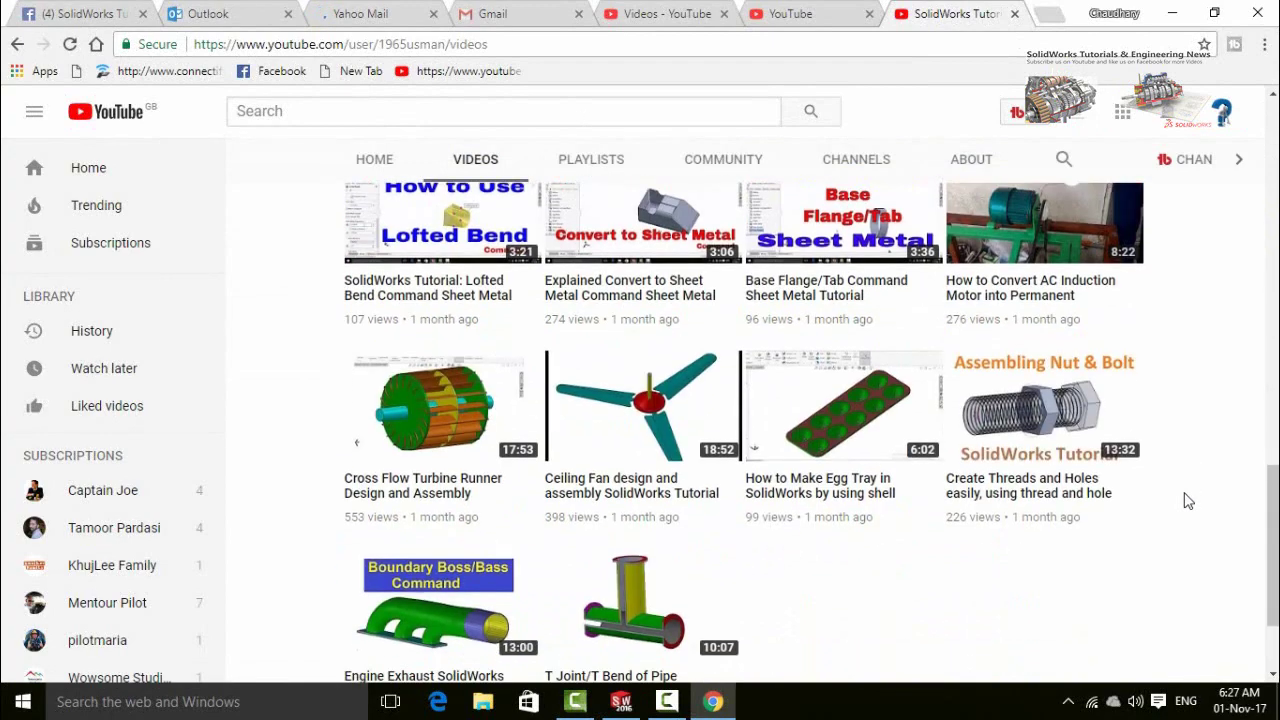
pyautogui.scroll(10, 1186, 500)
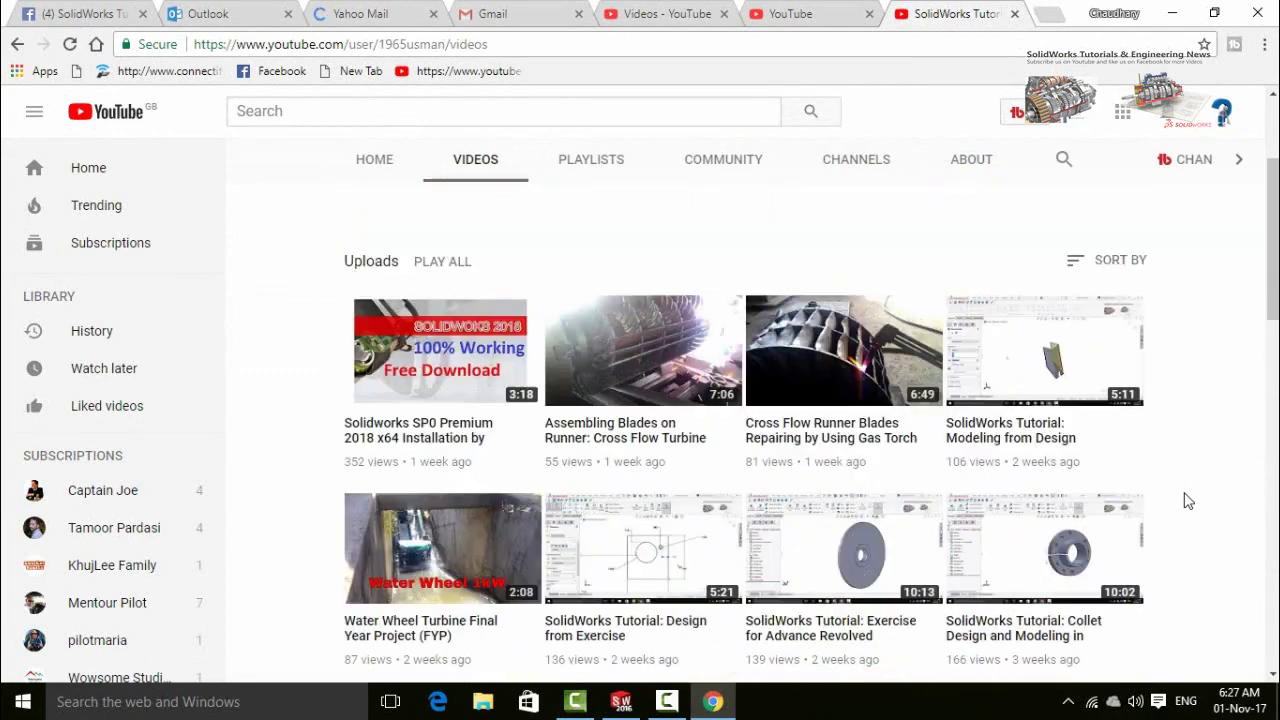
pyautogui.scroll(2, 1186, 500)
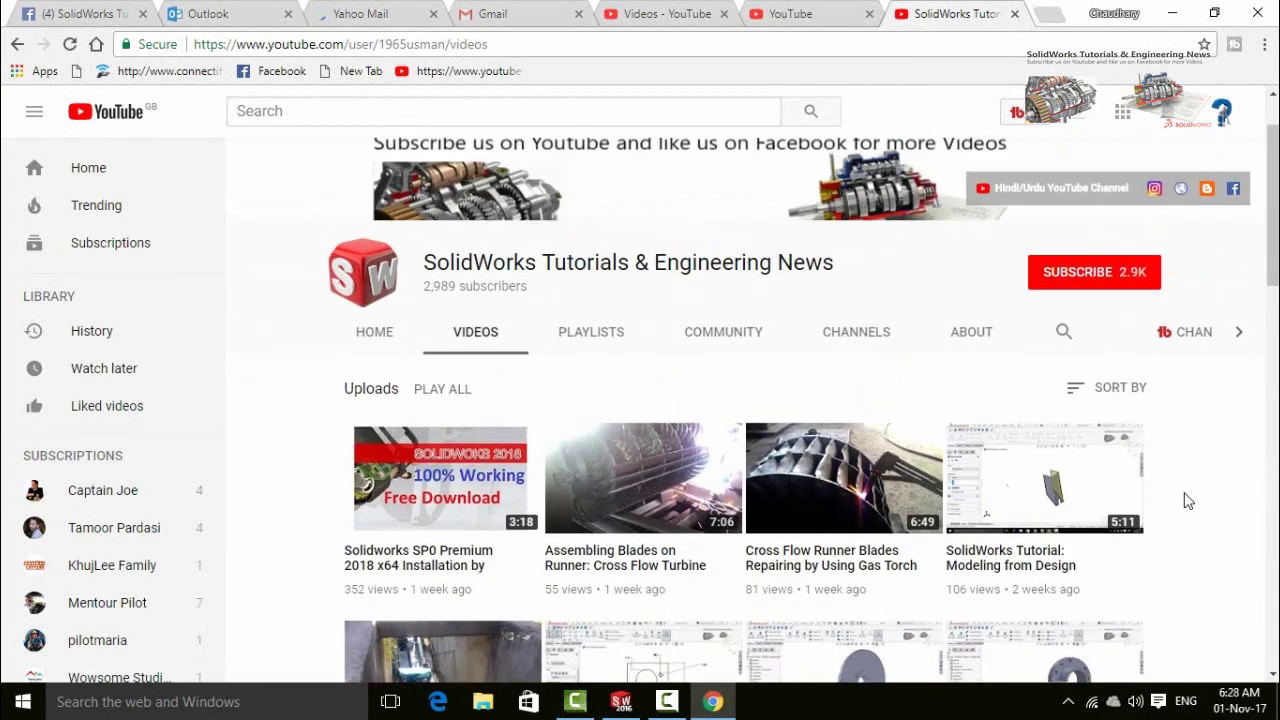
pyautogui.click(1057, 279)
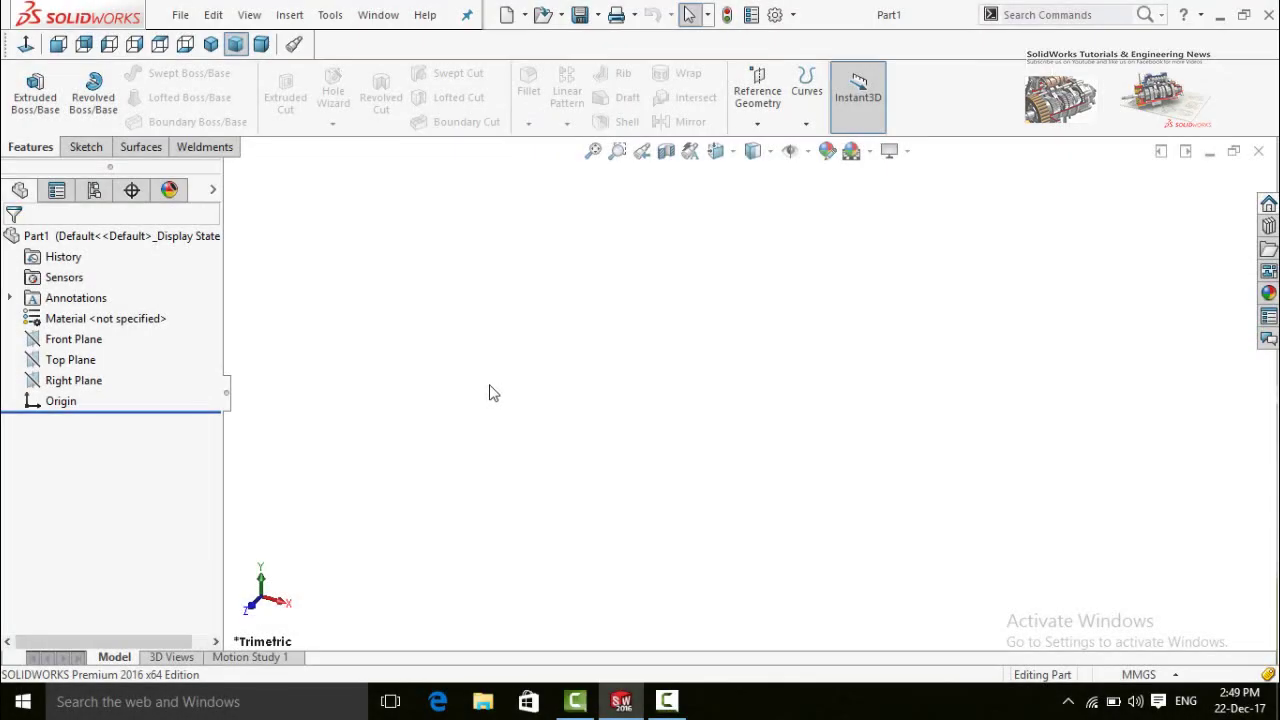
# On the Front Plane, sketch a closed stepped half-profile about 202 mm long from the origin, with a hooked flange at the origin end
pyautogui.click(69, 342)
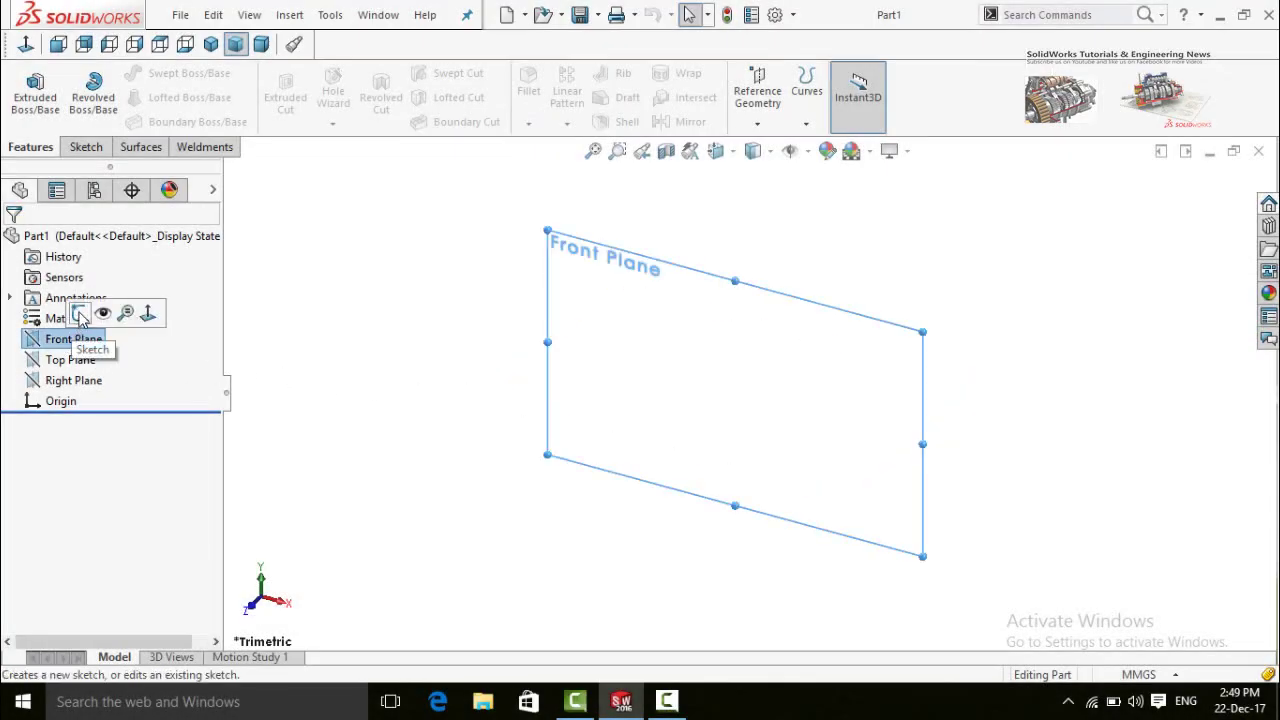
pyautogui.click(81, 316)
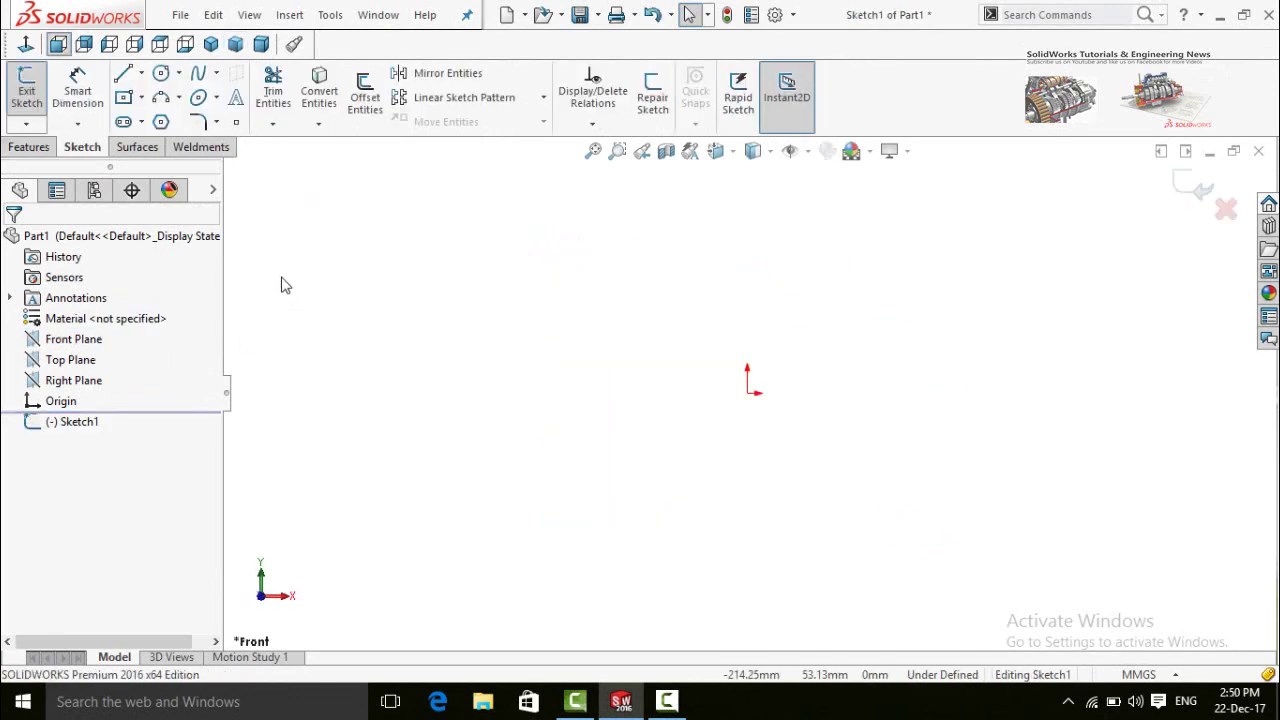
pyautogui.click(123, 75)
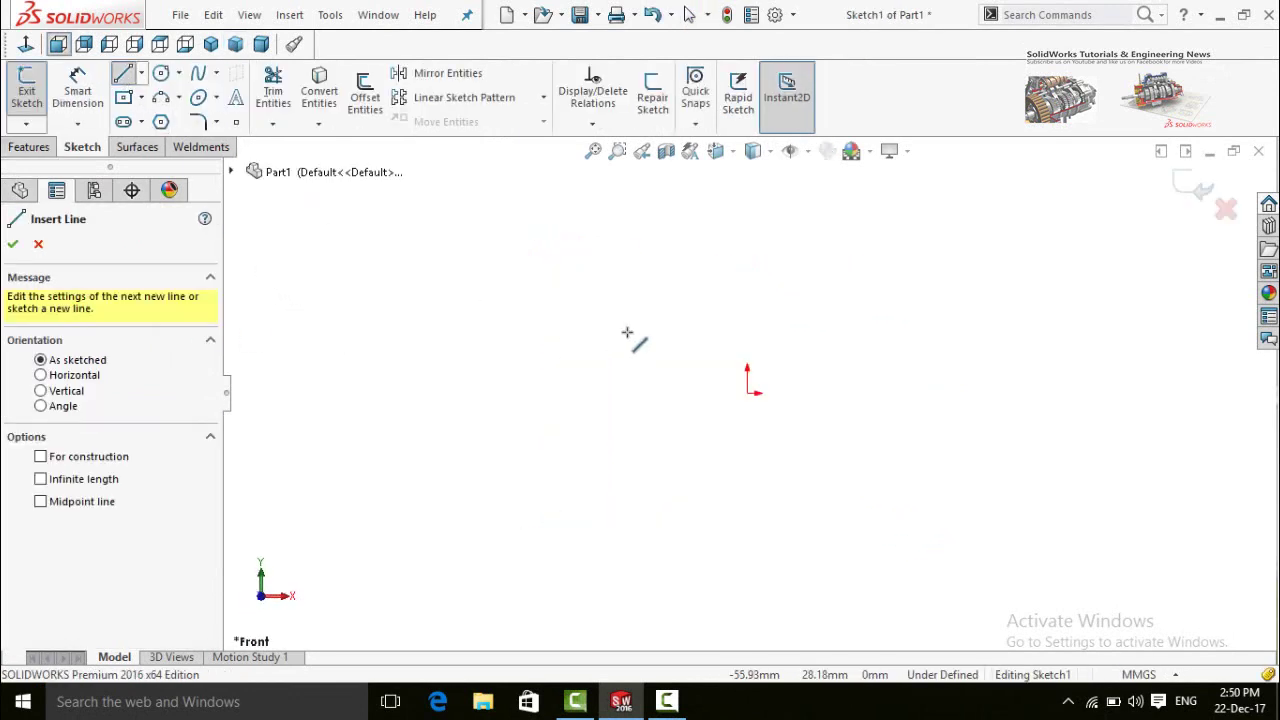
pyautogui.click(748, 393)
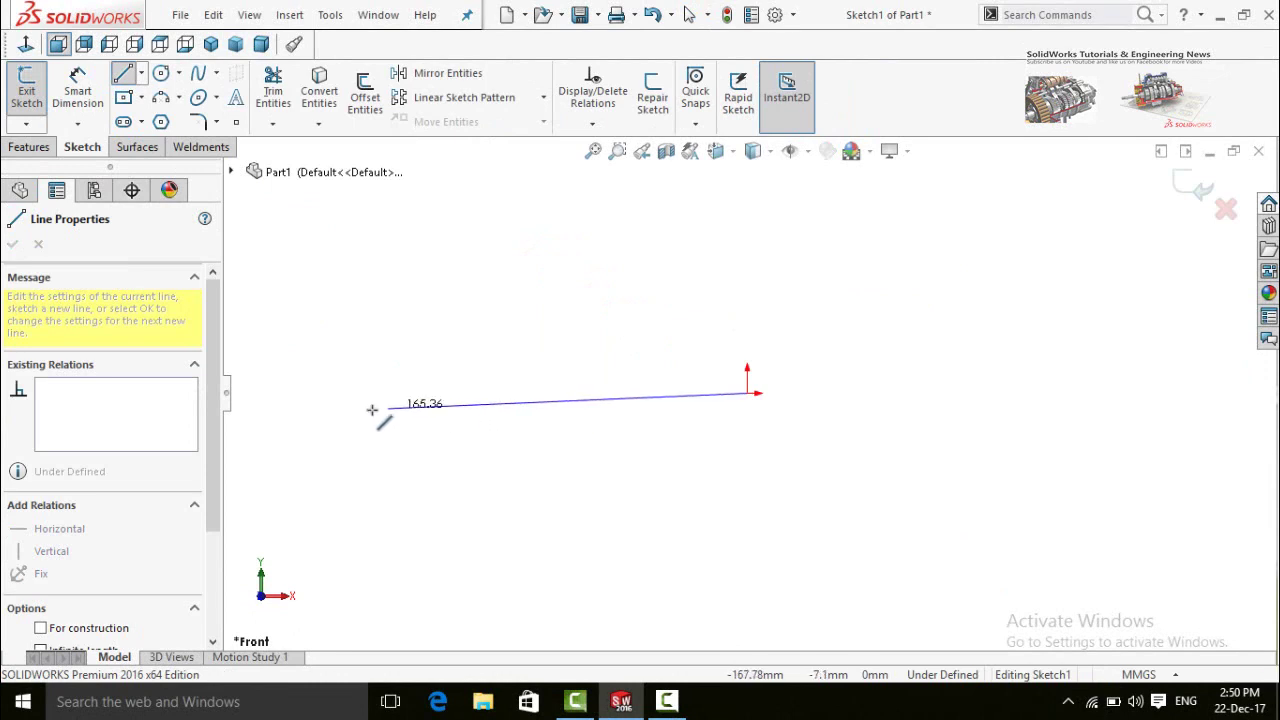
pyautogui.click(307, 400)
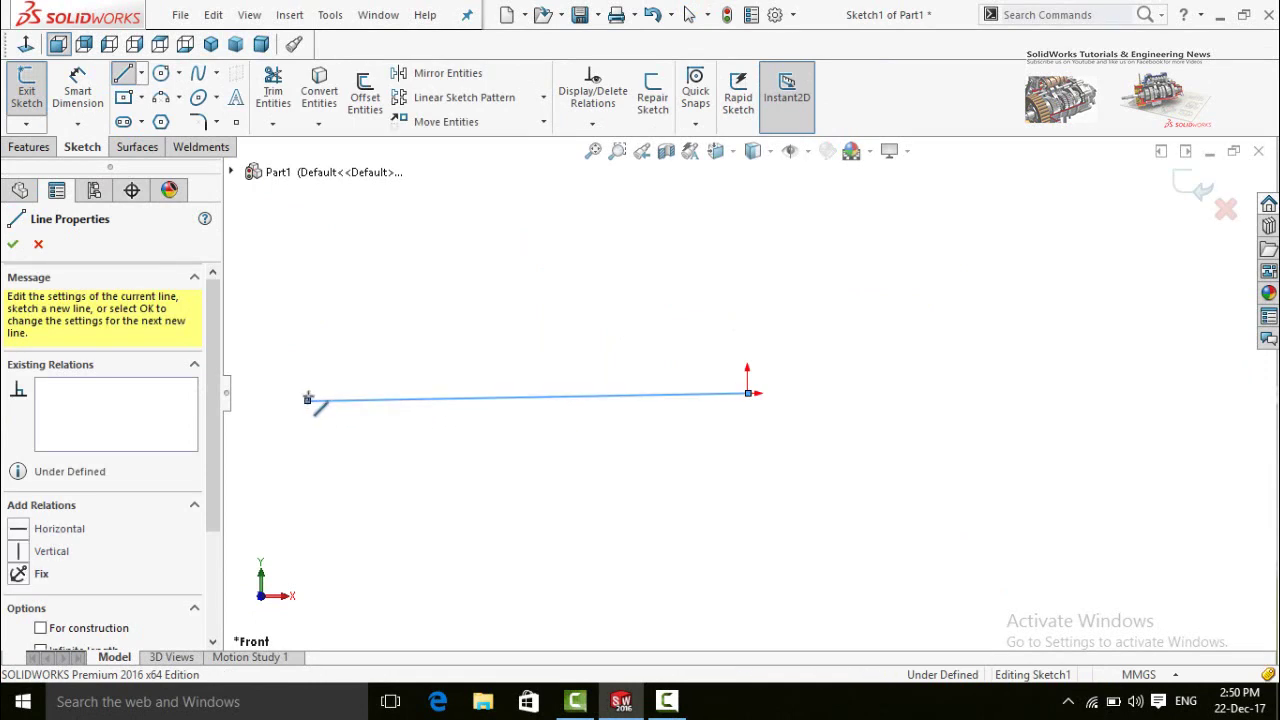
pyautogui.click(307, 372)
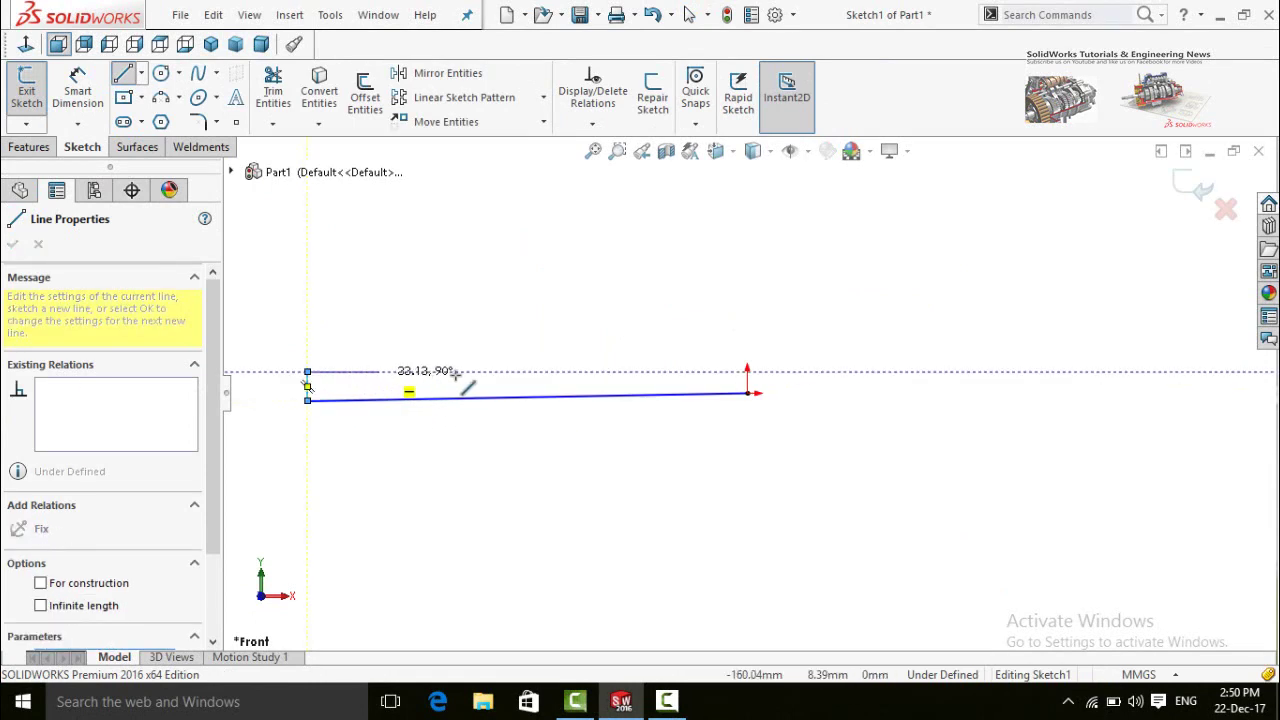
pyautogui.click(636, 372)
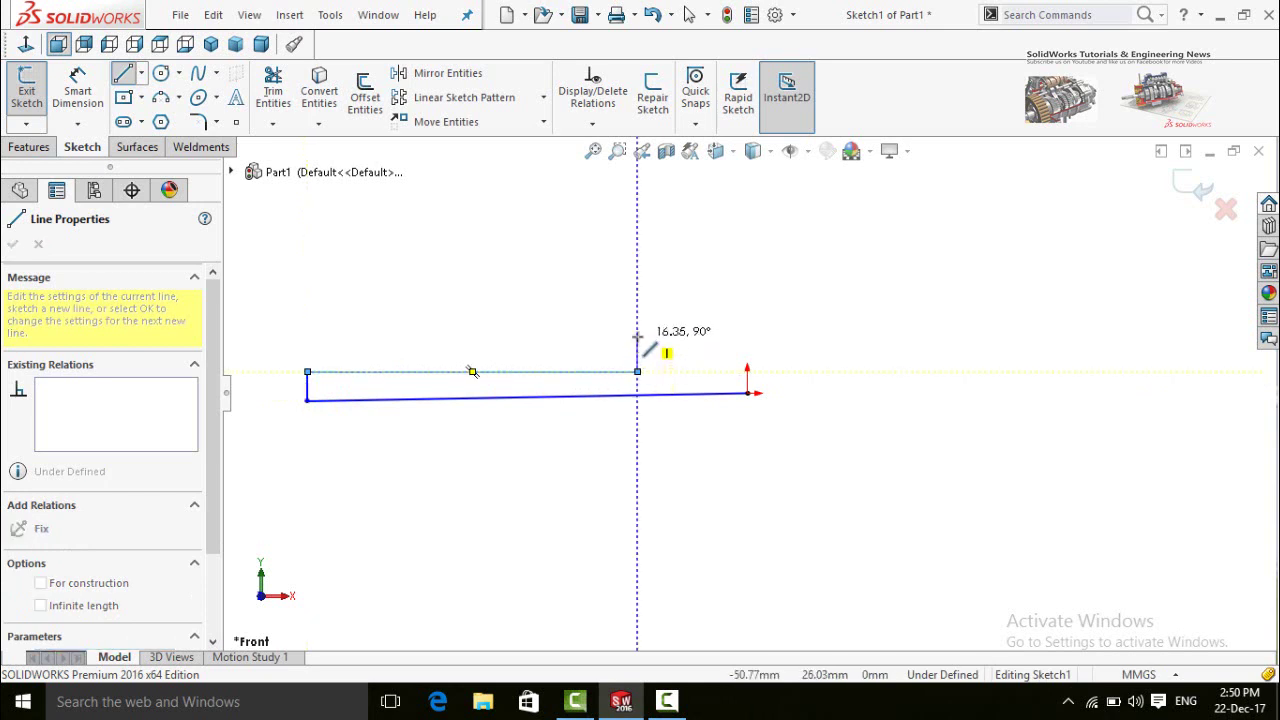
pyautogui.click(637, 336)
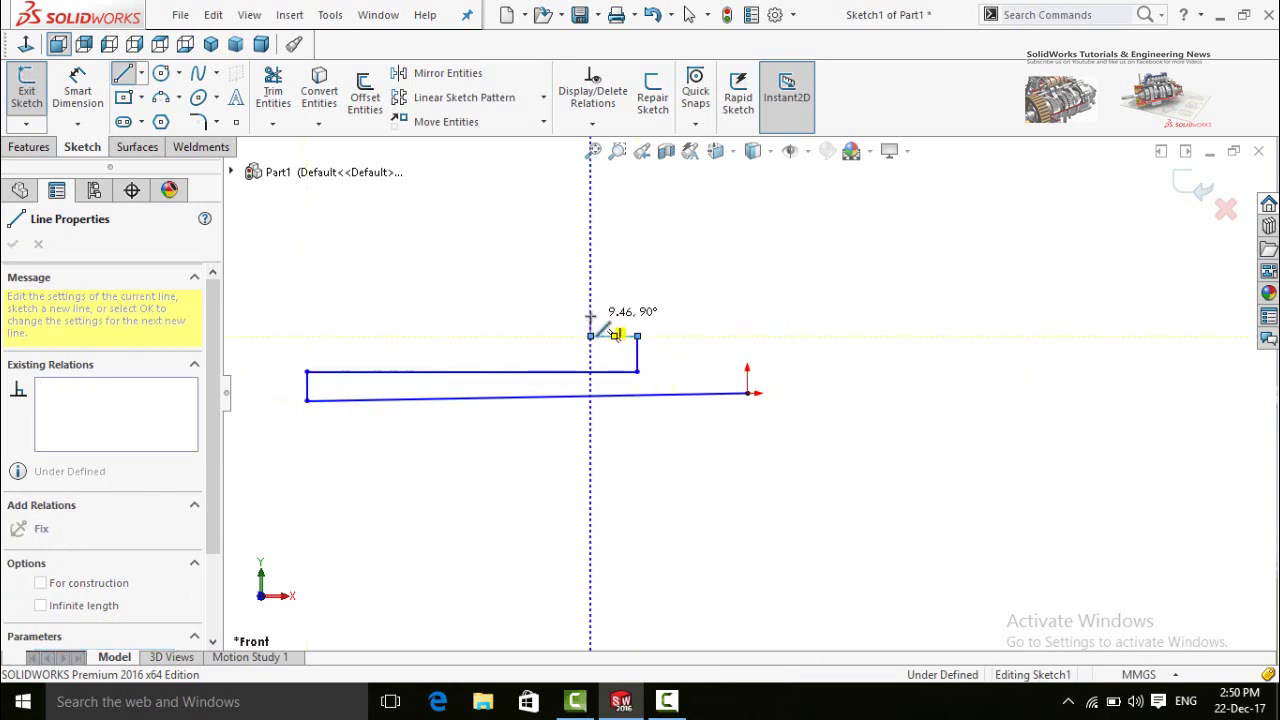
pyautogui.click(590, 317)
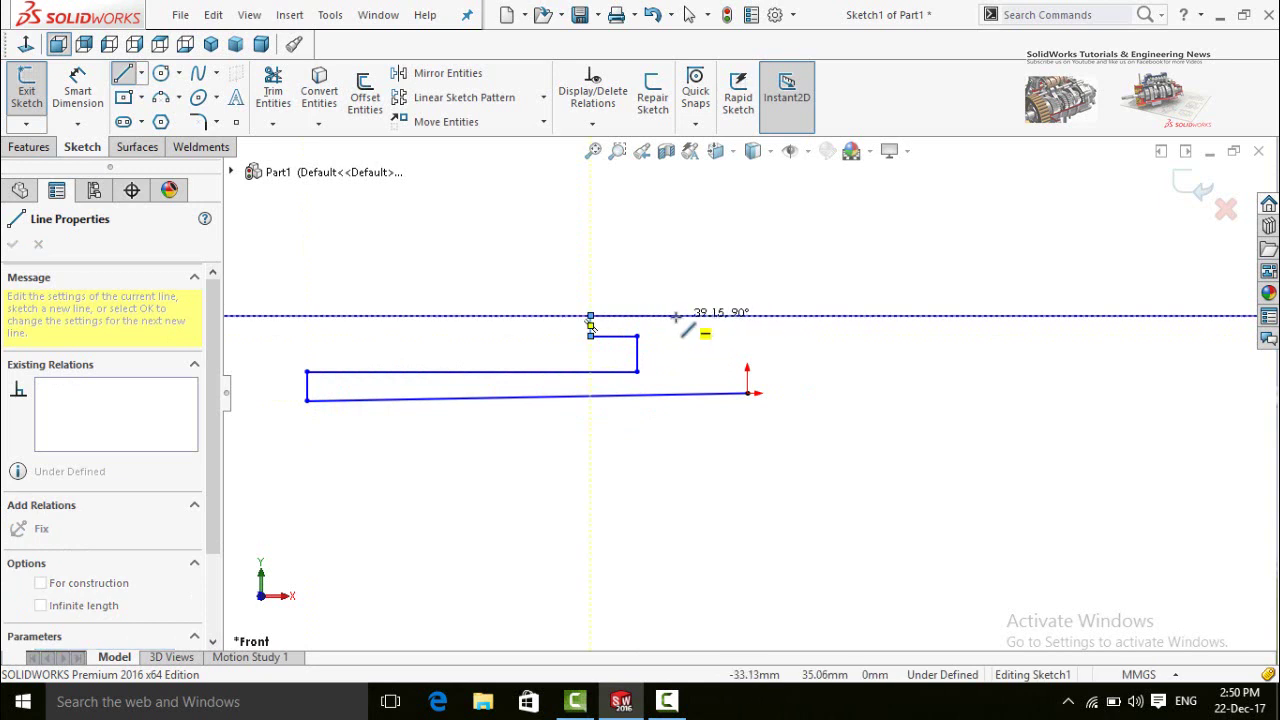
pyautogui.click(747, 316)
pyautogui.click(748, 393)
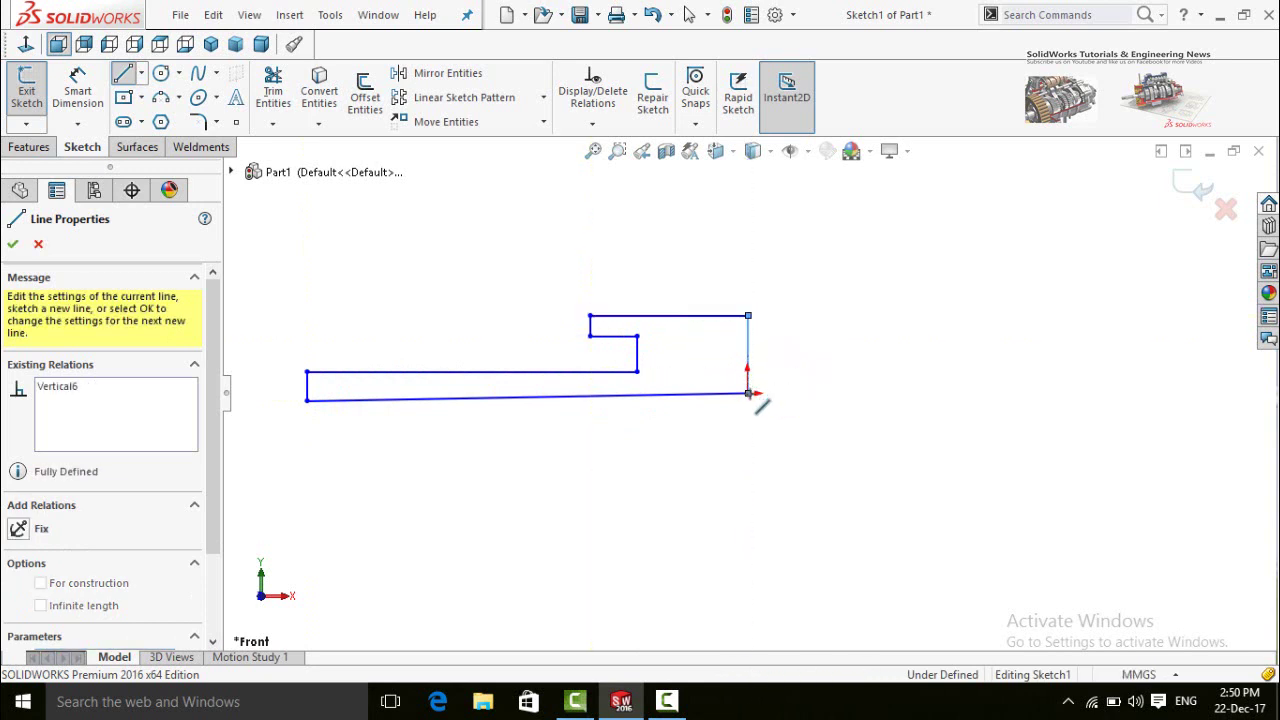
pyautogui.scroll(-2, 760, 420)
pyautogui.press('Escape')
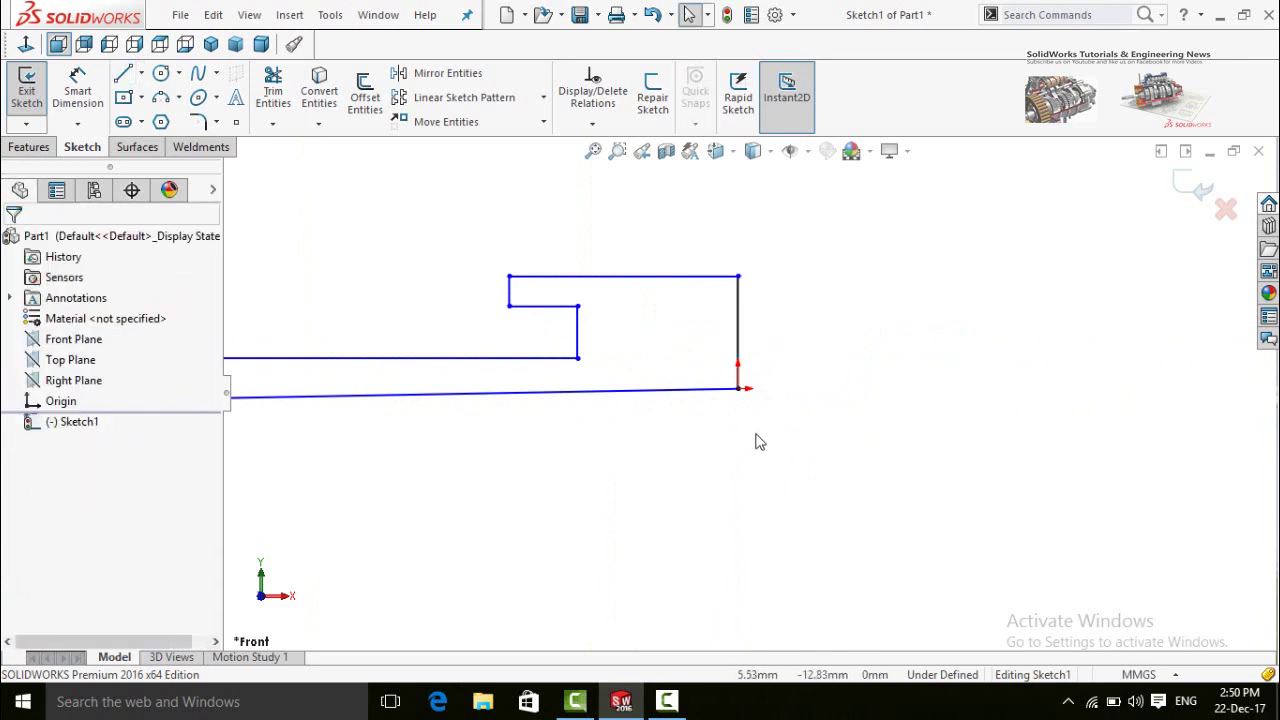
# Make the slanted bottom line of the profile horizontal
pyautogui.scroll(2, 751, 455)
pyautogui.click(469, 370)
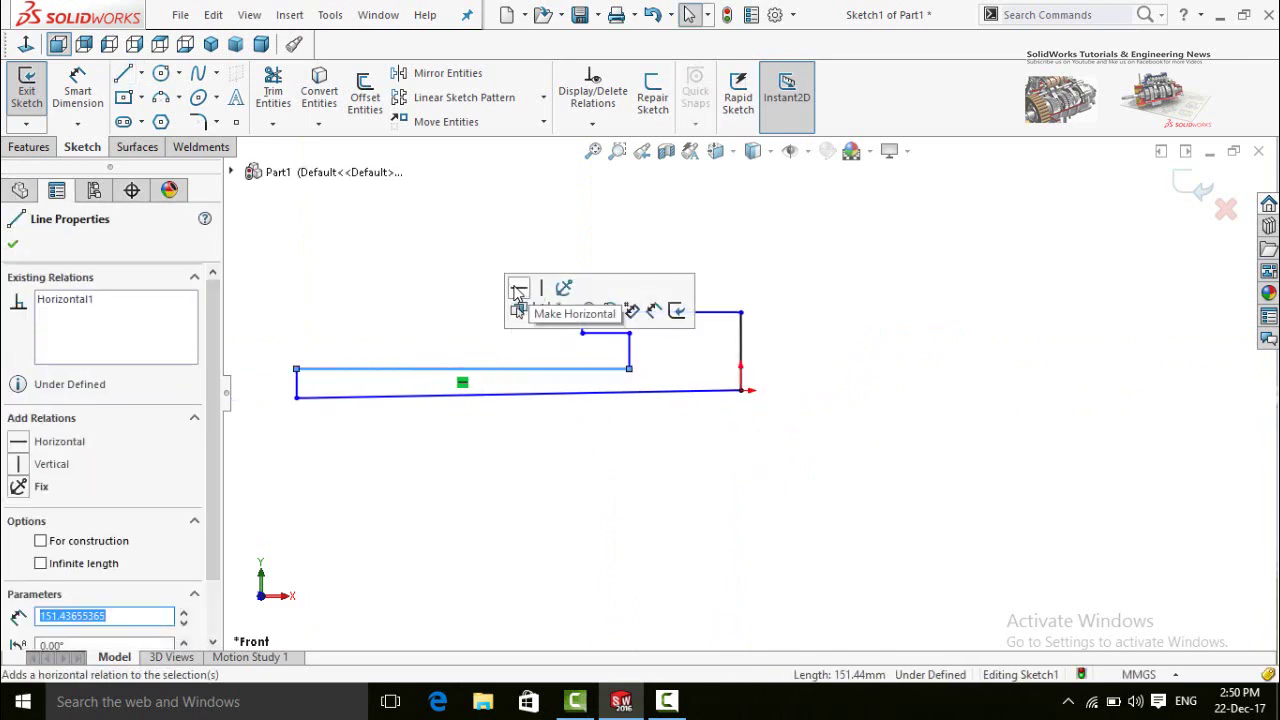
pyautogui.click(534, 395)
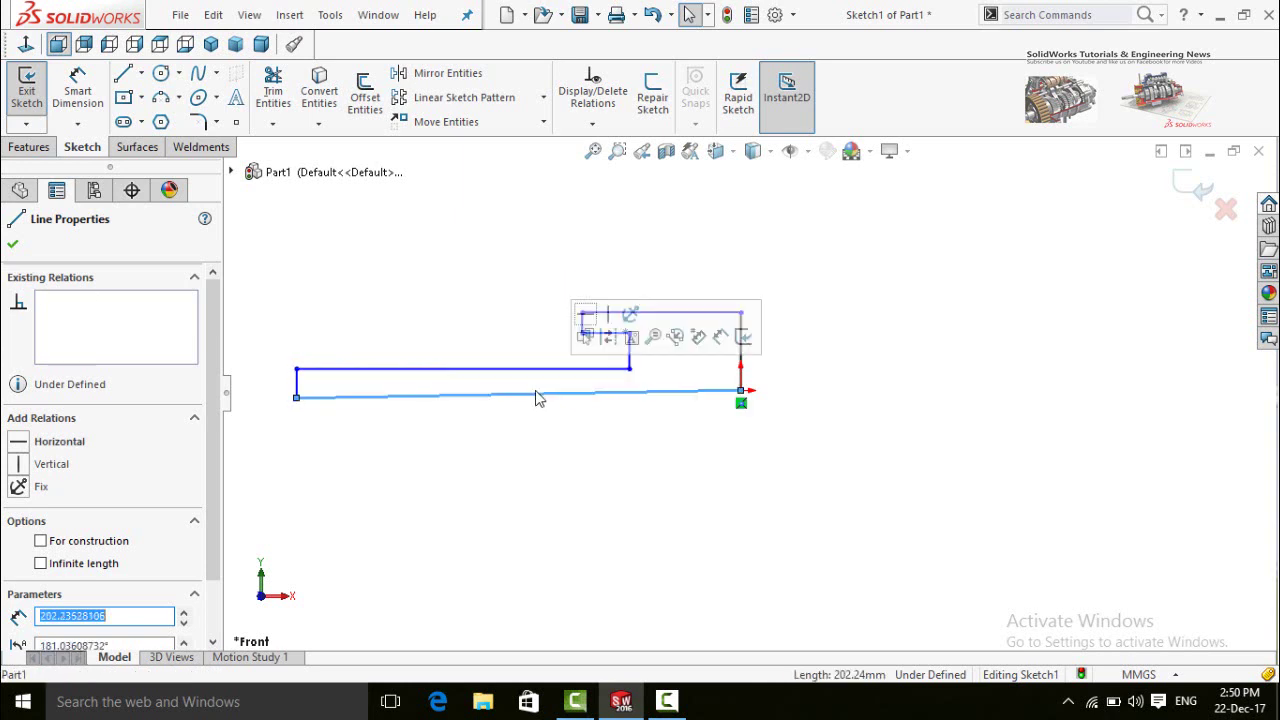
pyautogui.click(583, 318)
pyautogui.click(643, 432)
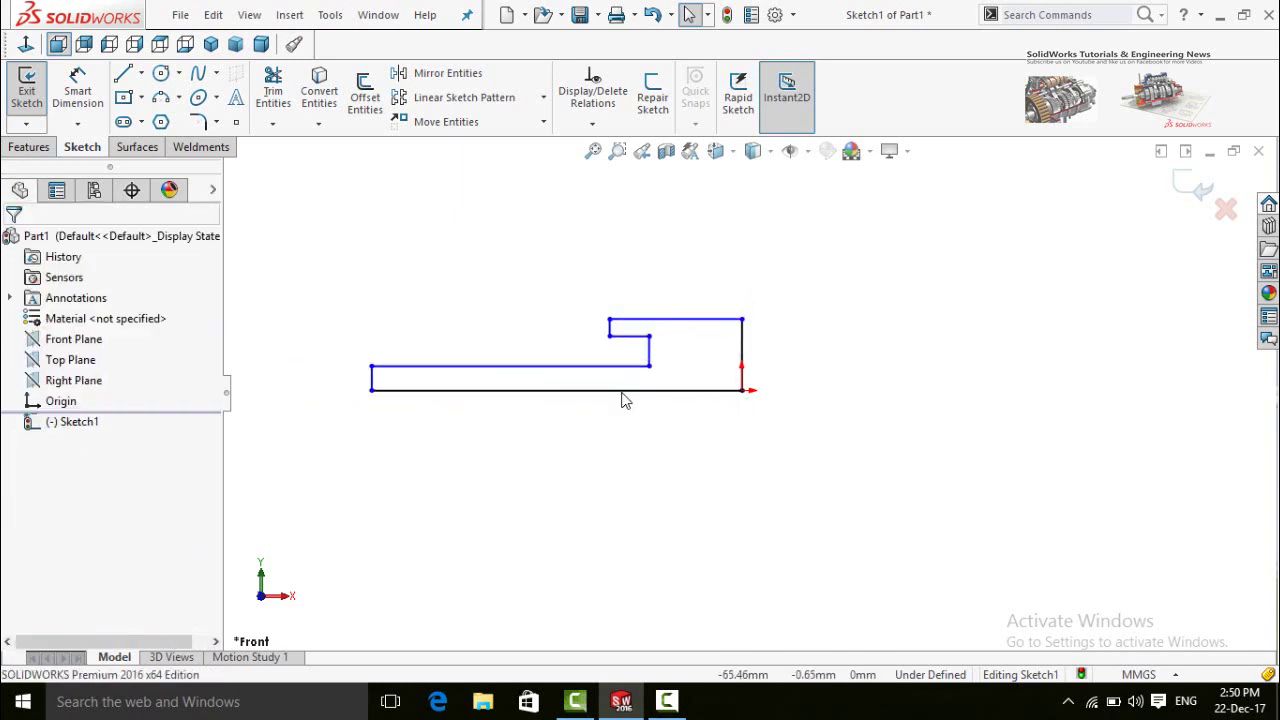
# Dimension the short vertical edge at the shaft's far end to 10 mm
pyautogui.moveTo(757, 500); pyautogui.dragTo(766, 314, button='right')
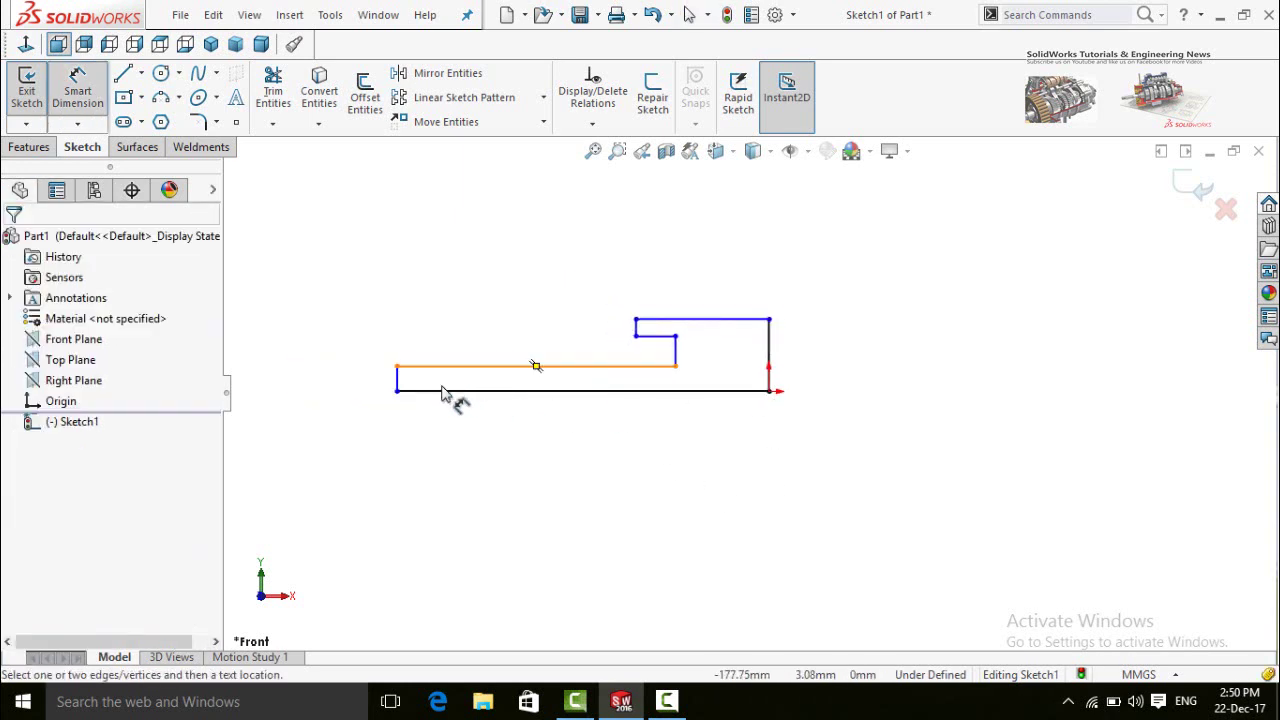
pyautogui.click(398, 384)
pyautogui.click(369, 484)
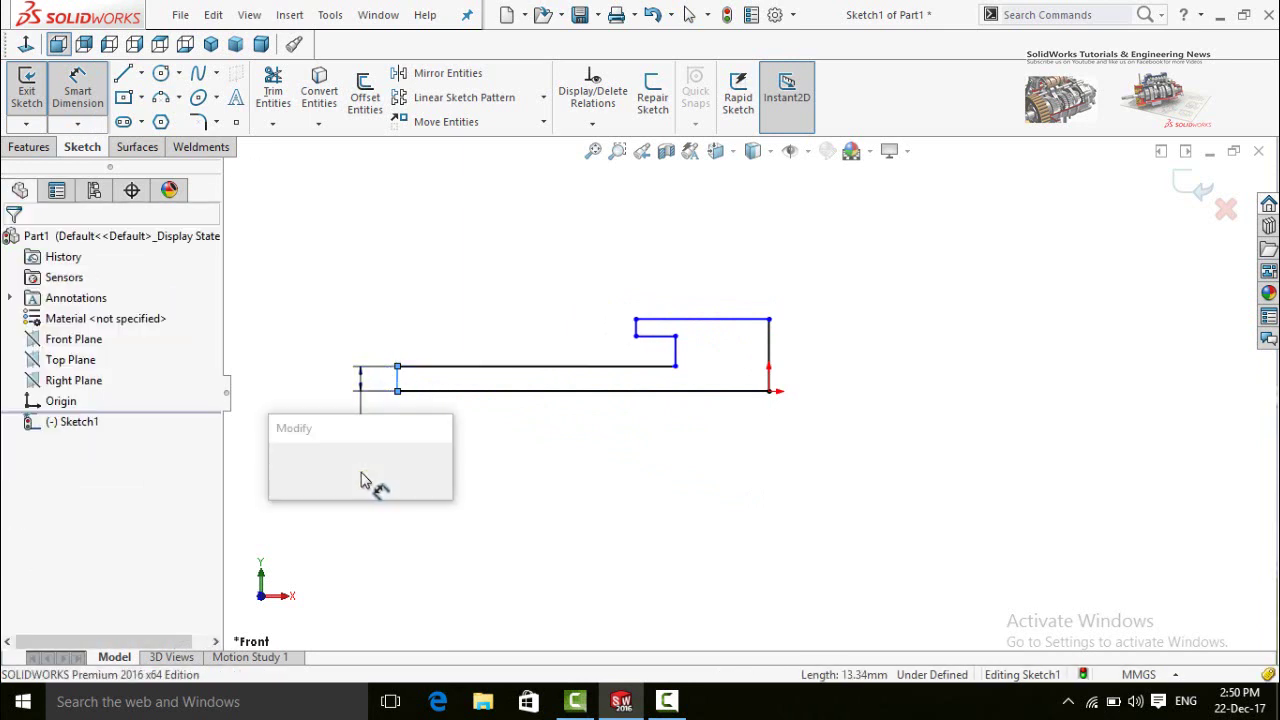
pyautogui.write('10')
pyautogui.press('Return')
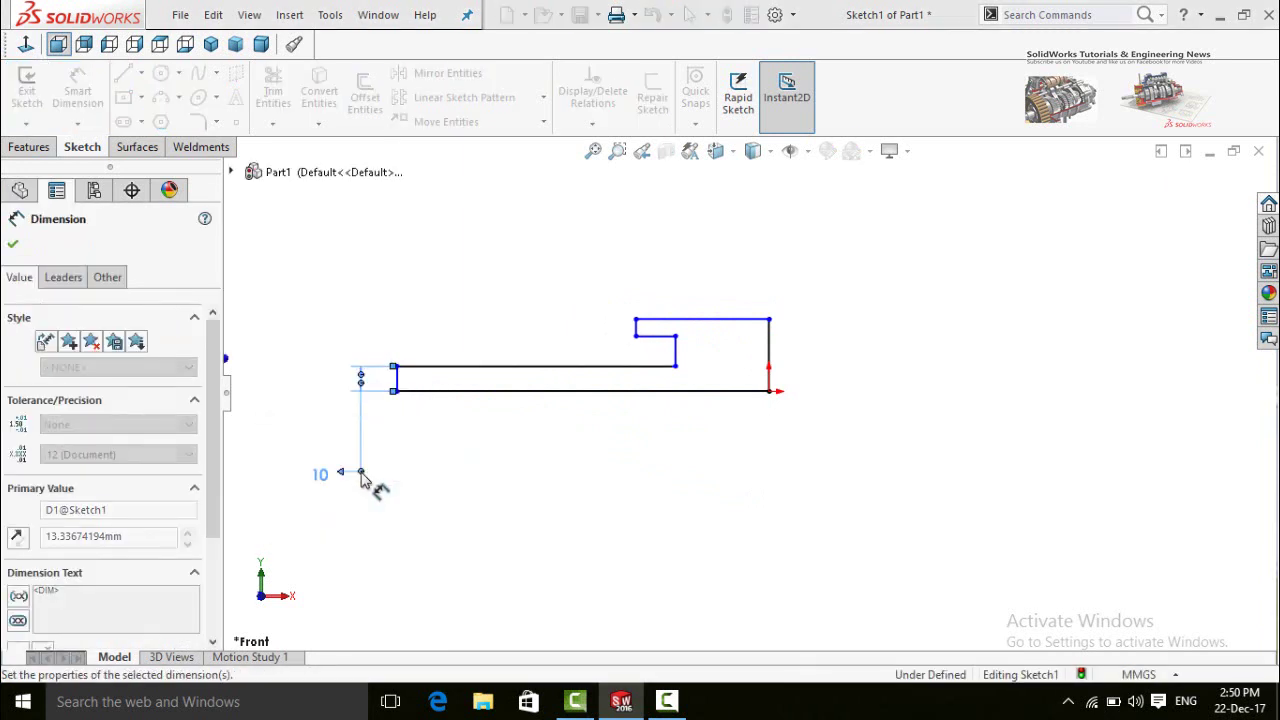
# Dimension the long upper horizontal line of the shaft to 6 in
pyautogui.click(515, 373)
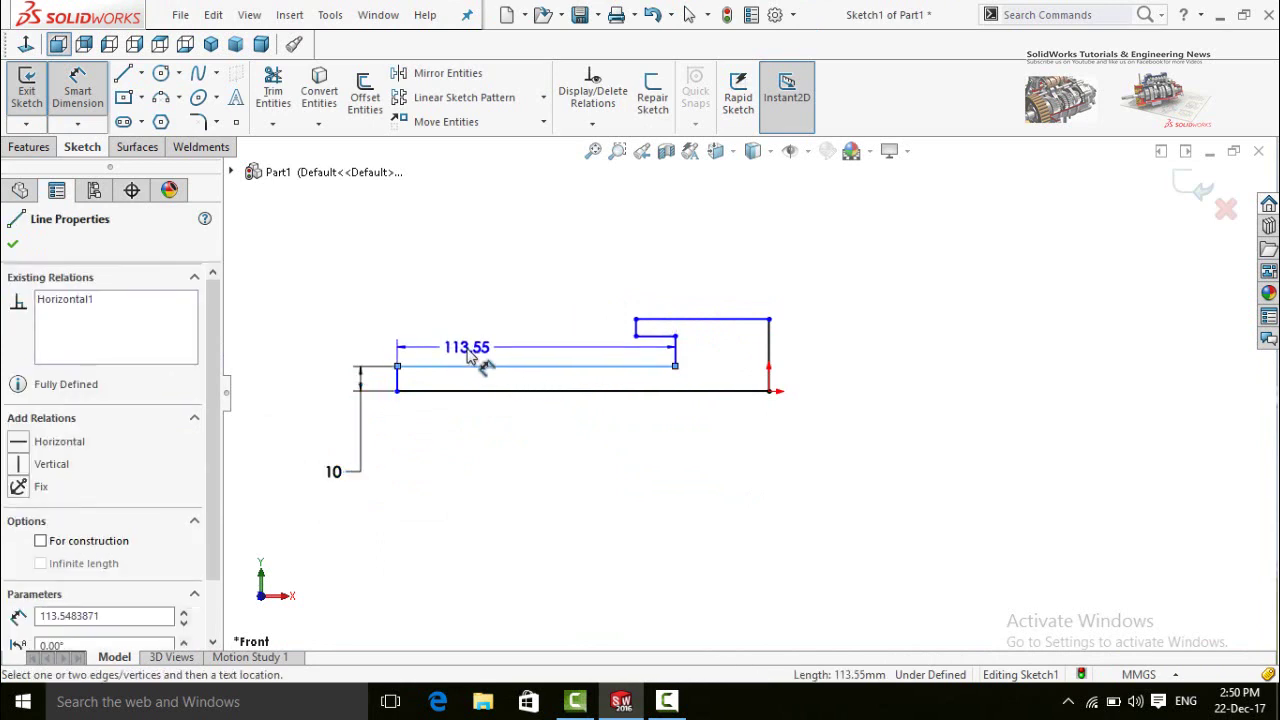
pyautogui.click(467, 352)
pyautogui.write('6')
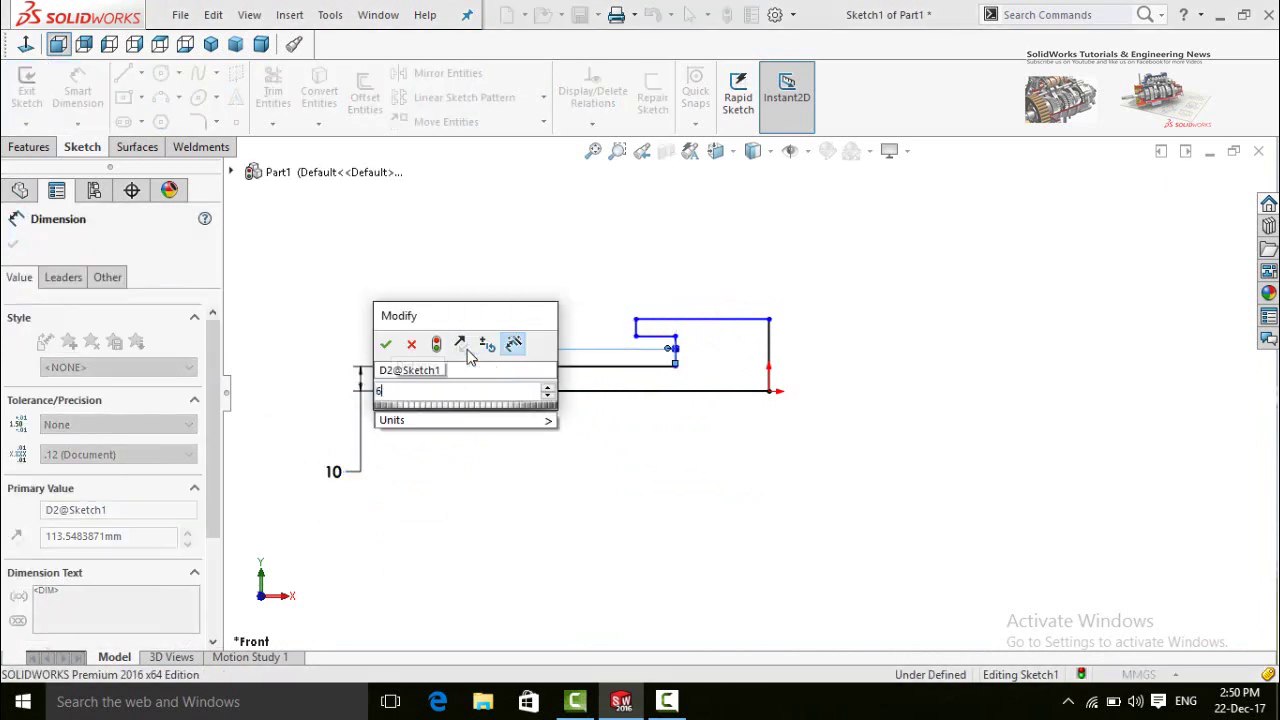
pyautogui.write('in')
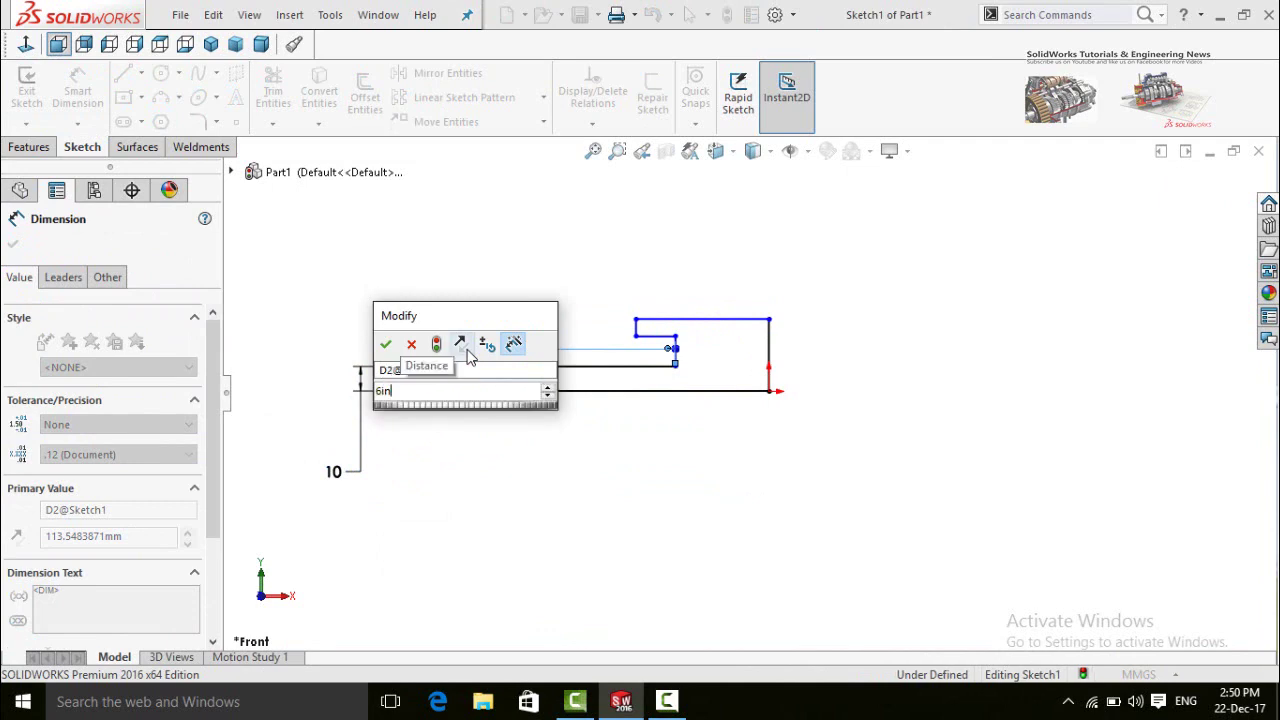
pyautogui.press('Return')
# Move the flange's inner vertical edge back inside the outer vertical line so the profile no longer crosses itself
pyautogui.scroll(-4, 834, 380)
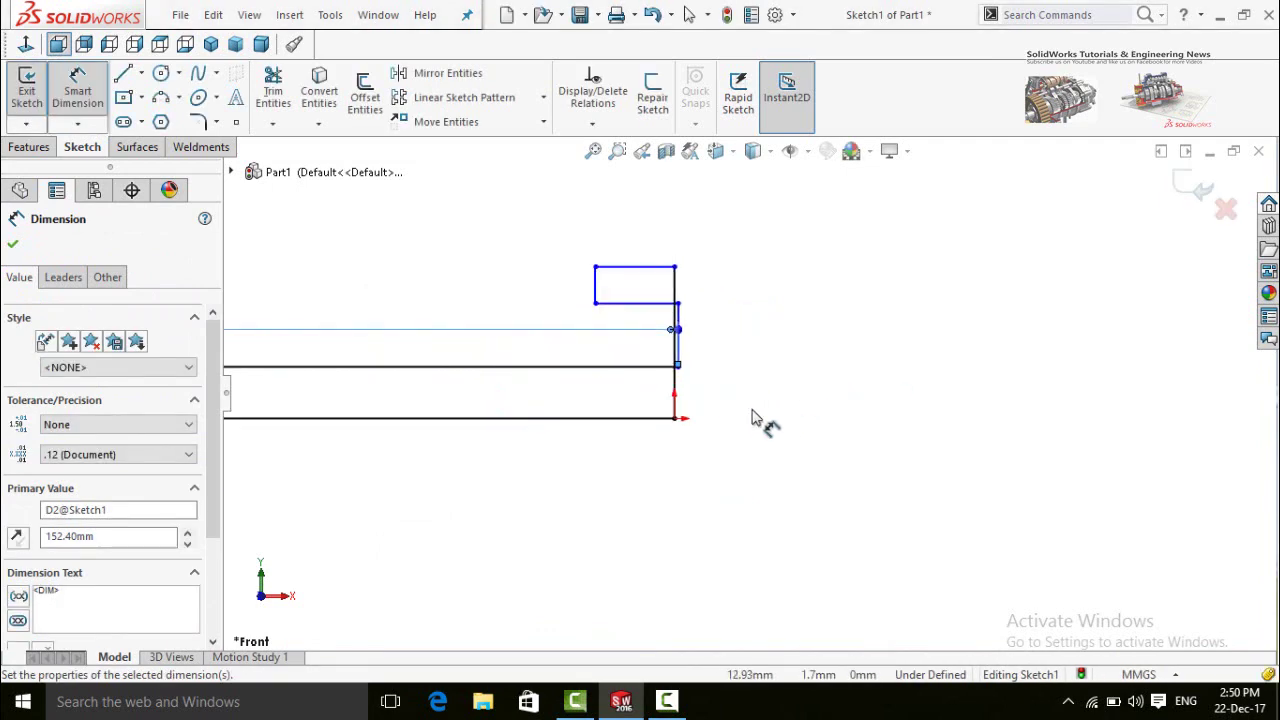
pyautogui.press('Escape')
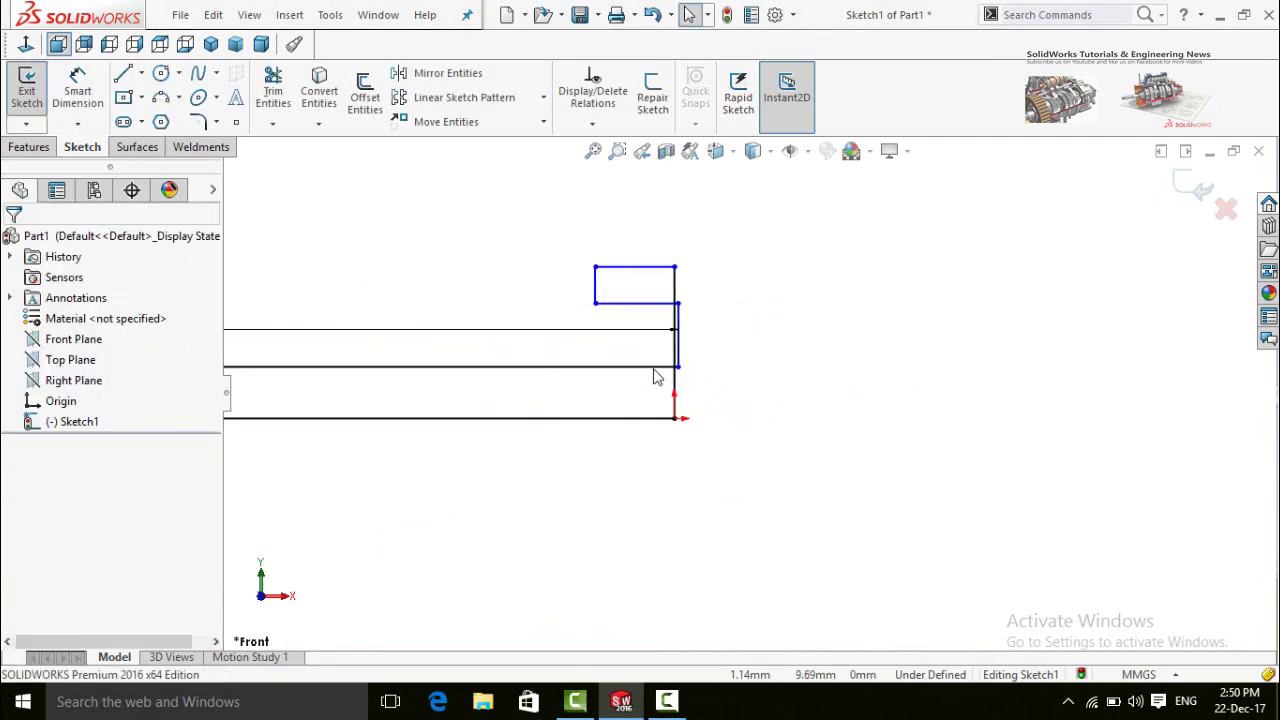
pyautogui.moveTo(677, 368); pyautogui.dragTo(639, 366)
pyautogui.press('Escape')
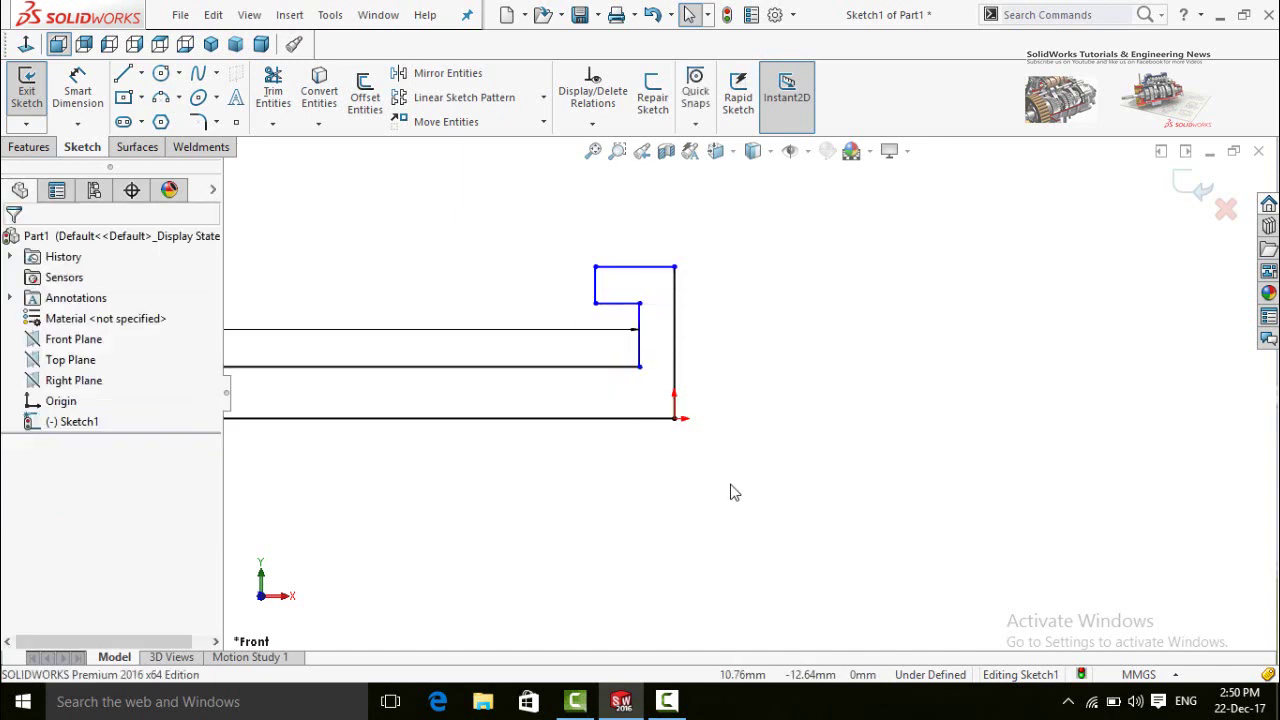
# Dimension the flange's top horizontal line to 30 mm
pyautogui.scroll(3, 720, 450)
pyautogui.scroll(-2, 720, 412)
pyautogui.moveTo(792, 478); pyautogui.dragTo(787, 412, button='right')
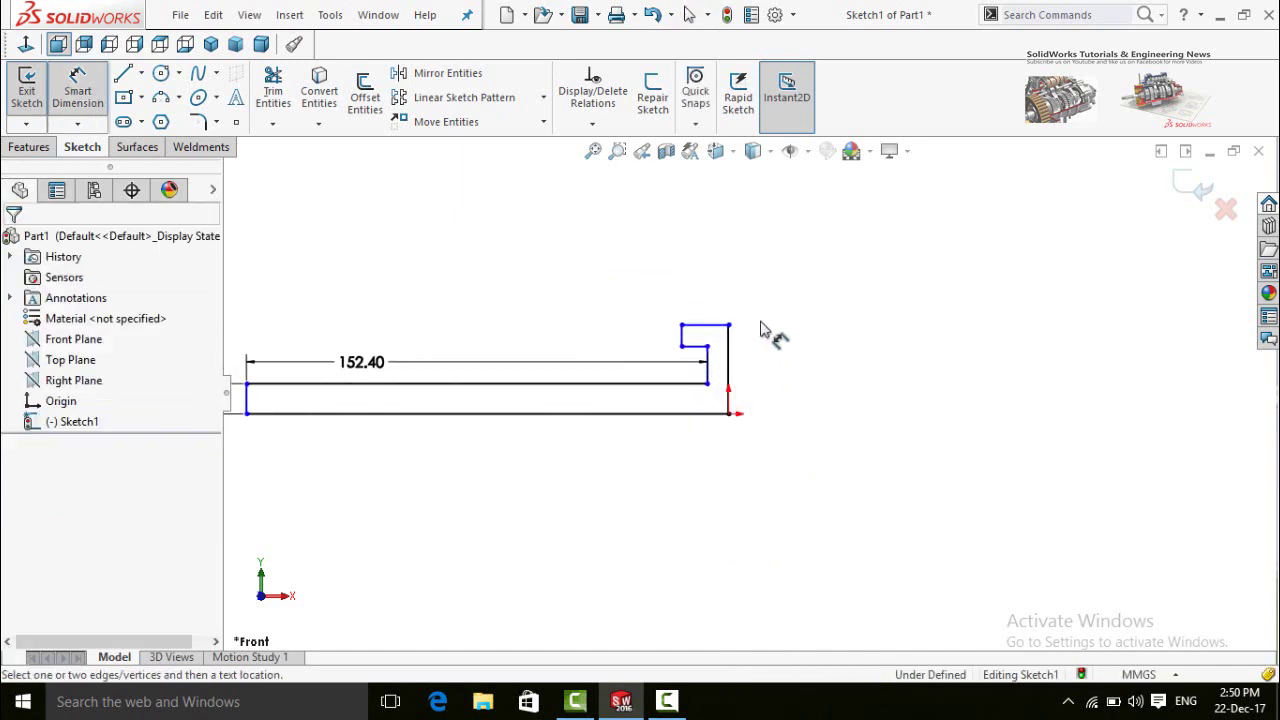
pyautogui.scroll(-2, 717, 343)
pyautogui.click(712, 331)
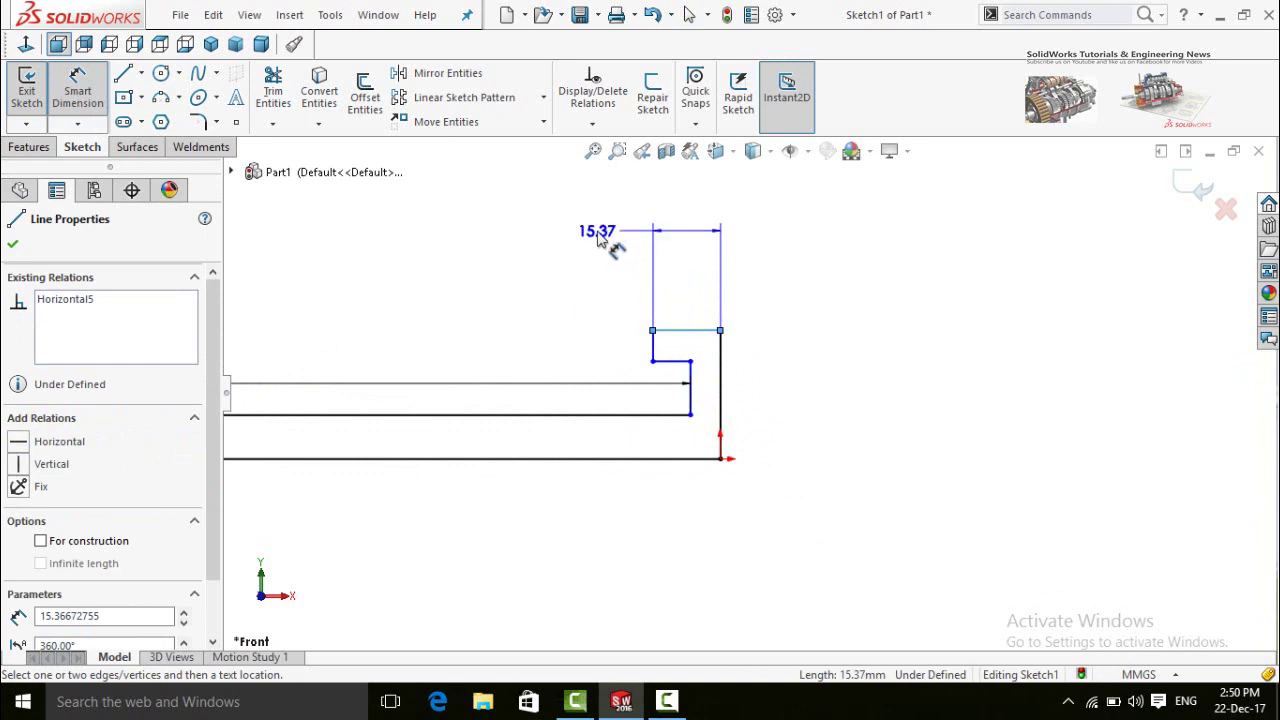
pyautogui.click(601, 240)
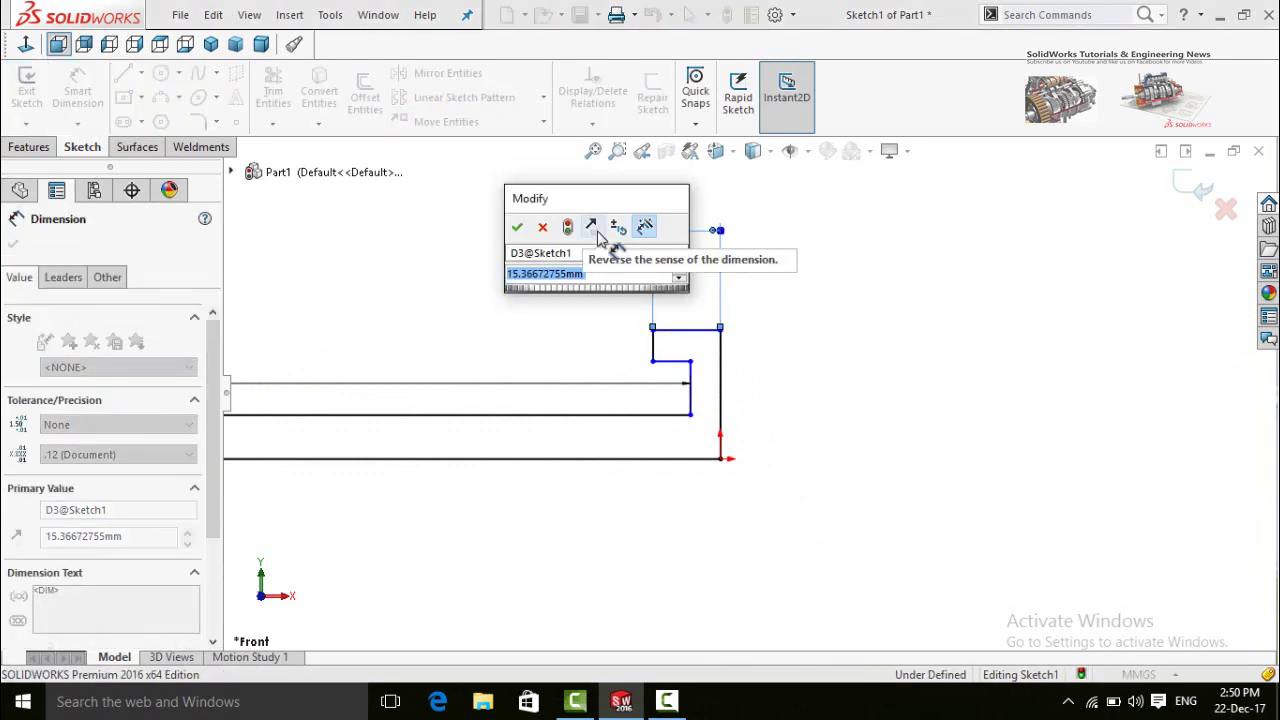
pyautogui.write('30')
pyautogui.press('Return')
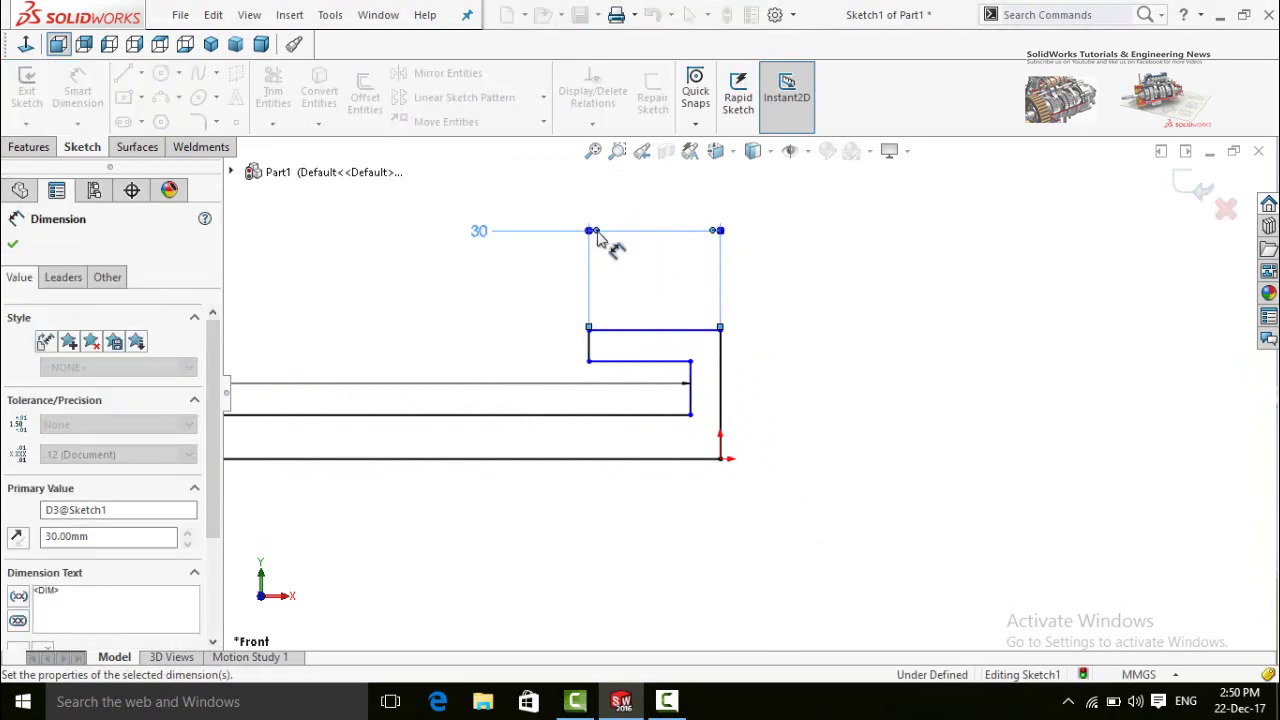
# Dimension the short vertical edge at the flange's open end to 1 mm
pyautogui.click(586, 348)
pyautogui.click(441, 310)
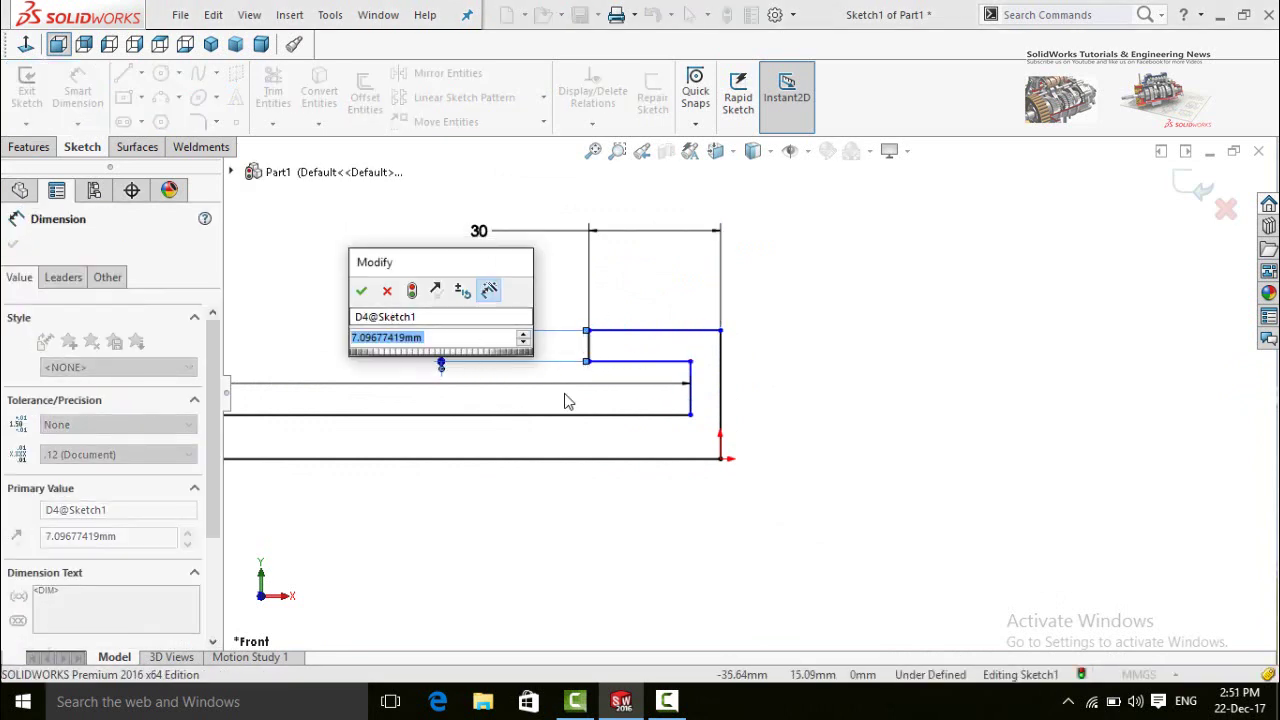
pyautogui.write('1')
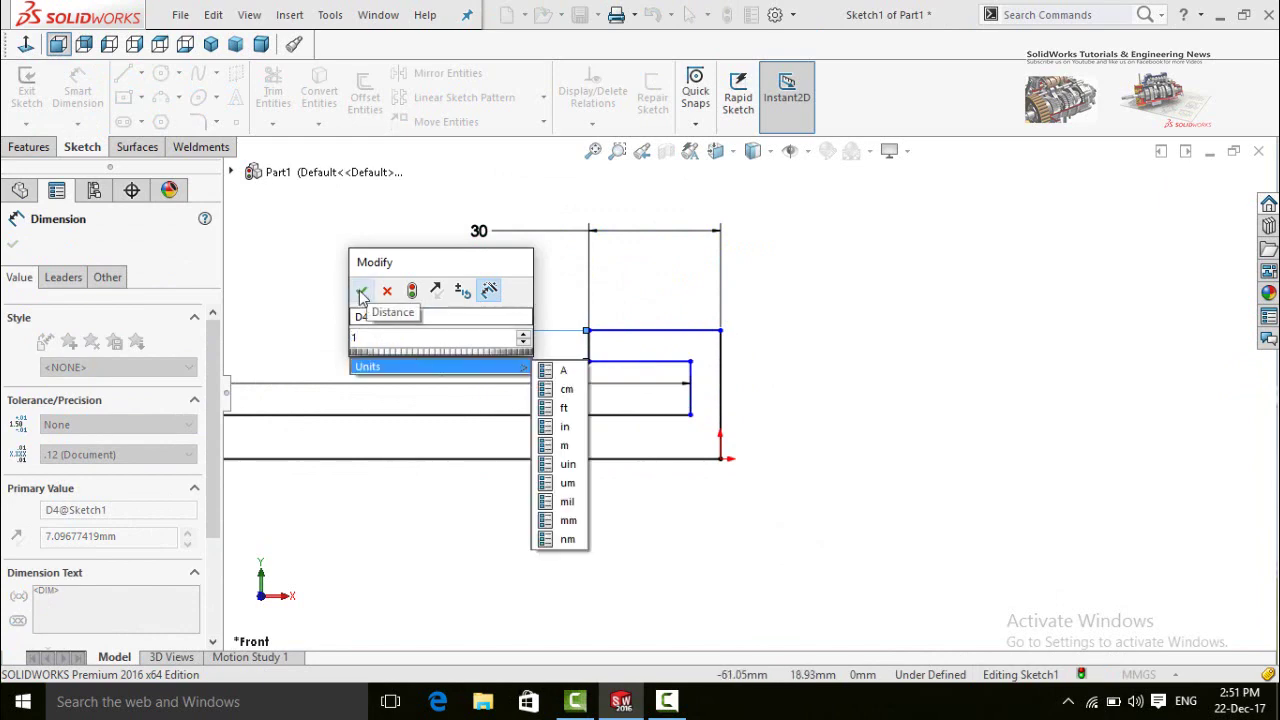
pyautogui.click(361, 292)
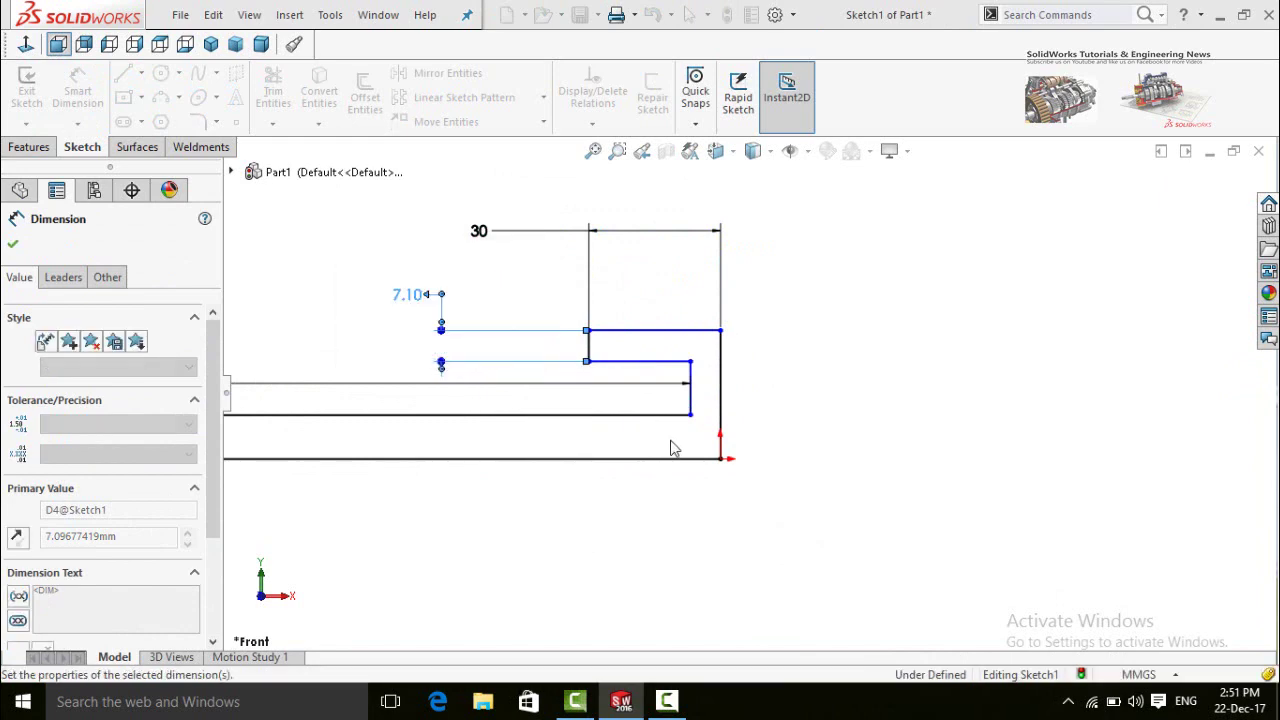
# Dimension the distance between the flange's inner and outer vertical lines to 1 mm
pyautogui.click(690, 365)
pyautogui.click(720, 378)
pyautogui.click(836, 368)
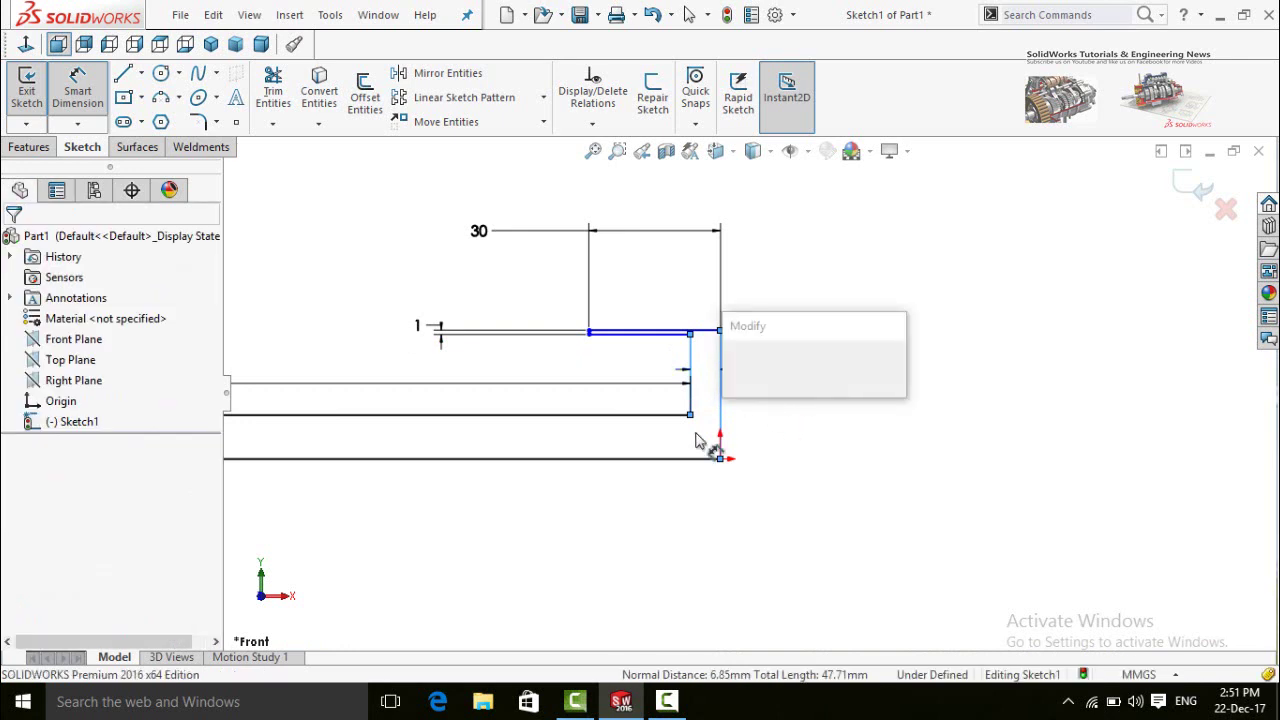
pyautogui.write('1')
pyautogui.press('Return')
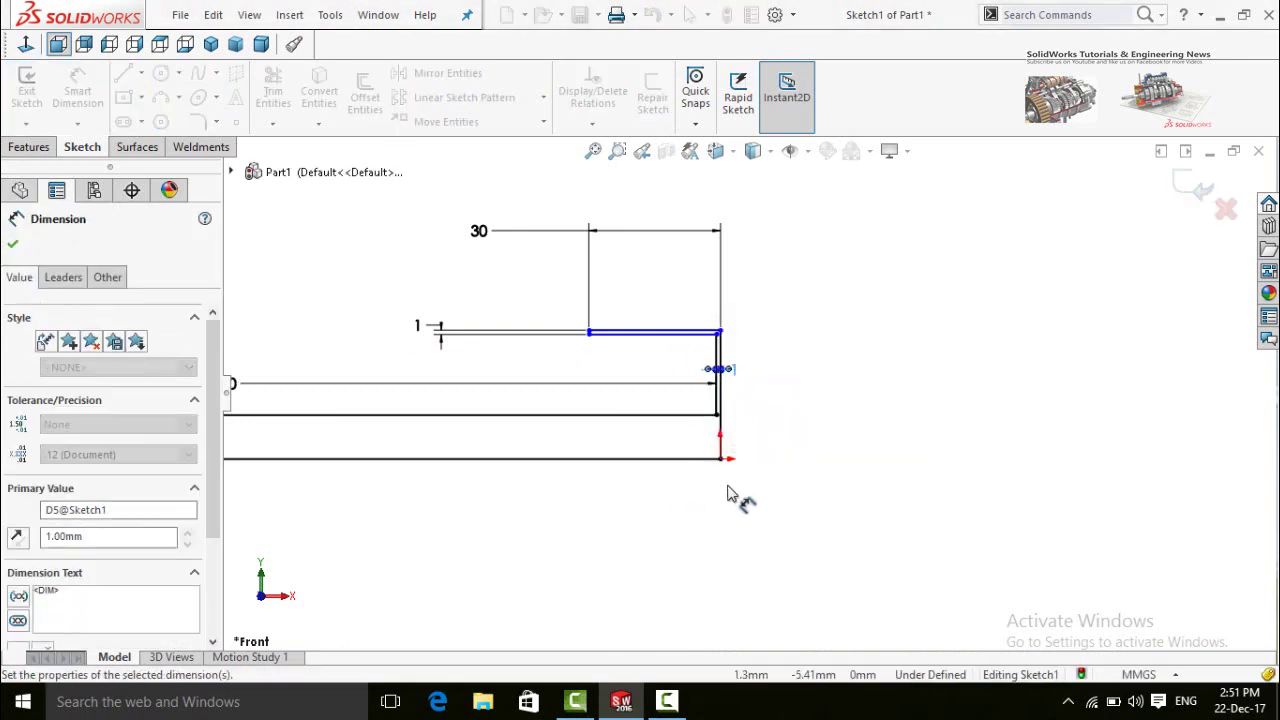
pyautogui.scroll(3, 737, 491)
pyautogui.click(666, 466)
pyautogui.scroll(-2, 728, 380)
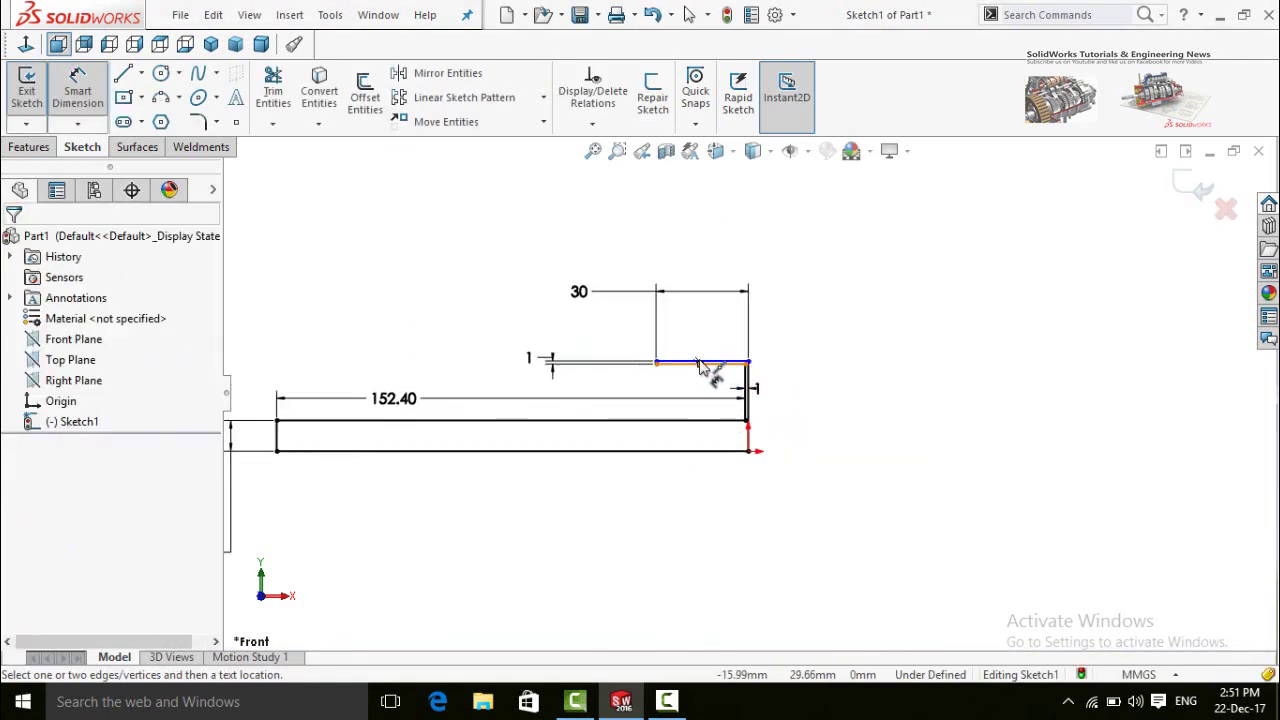
pyautogui.scroll(-3, 700, 368)
pyautogui.click(738, 374)
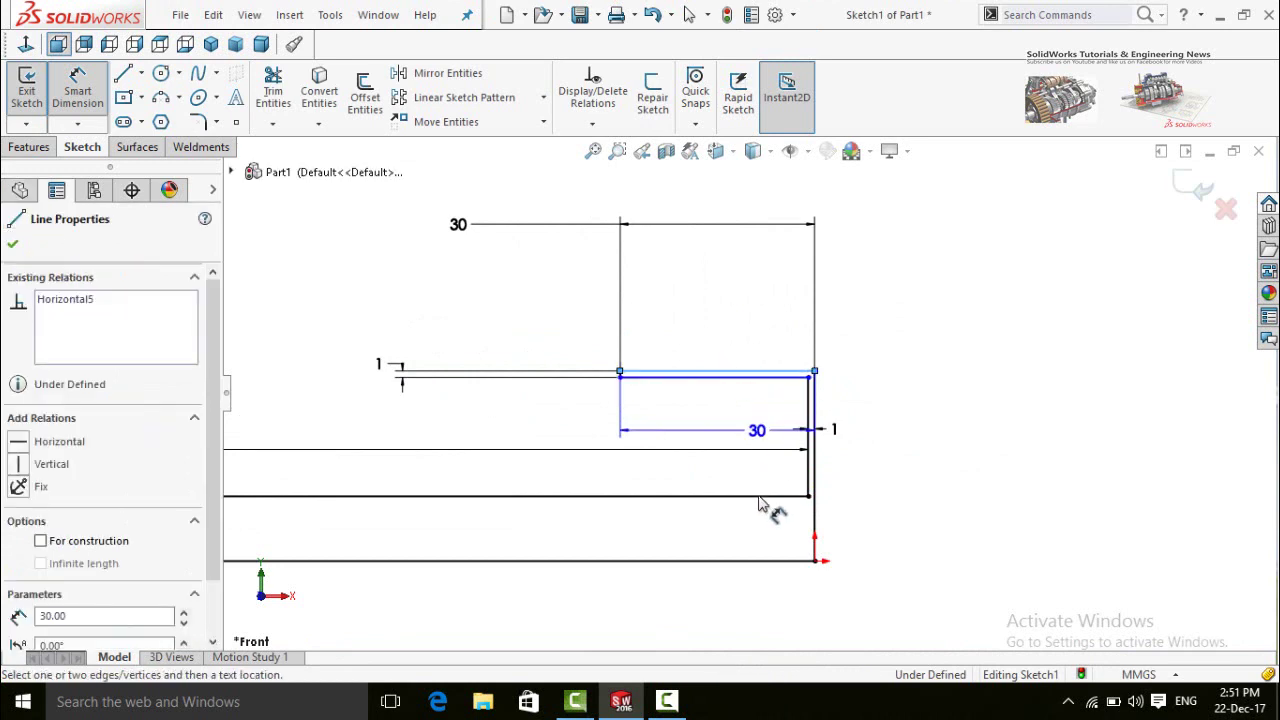
pyautogui.press('Escape')
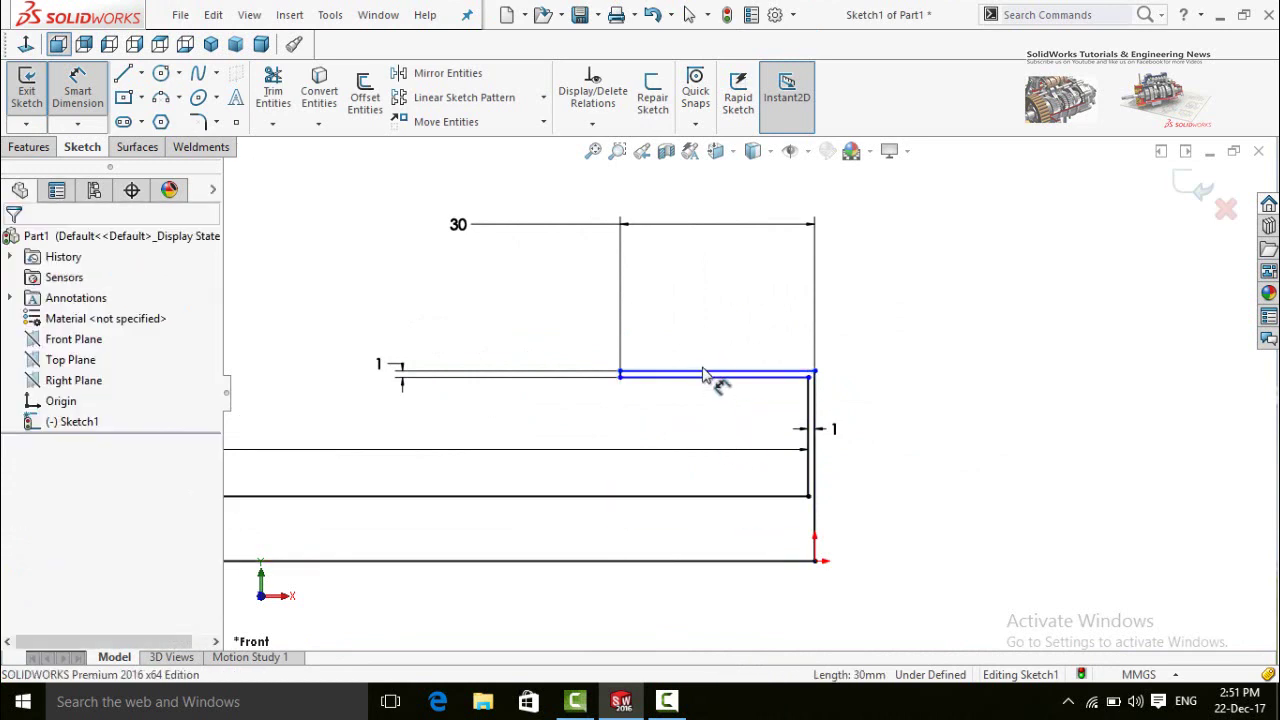
# Dimension the height from the shaft's bottom line to the flange's lower horizontal line to 30 mm, and end dimensioning
pyautogui.click(712, 377)
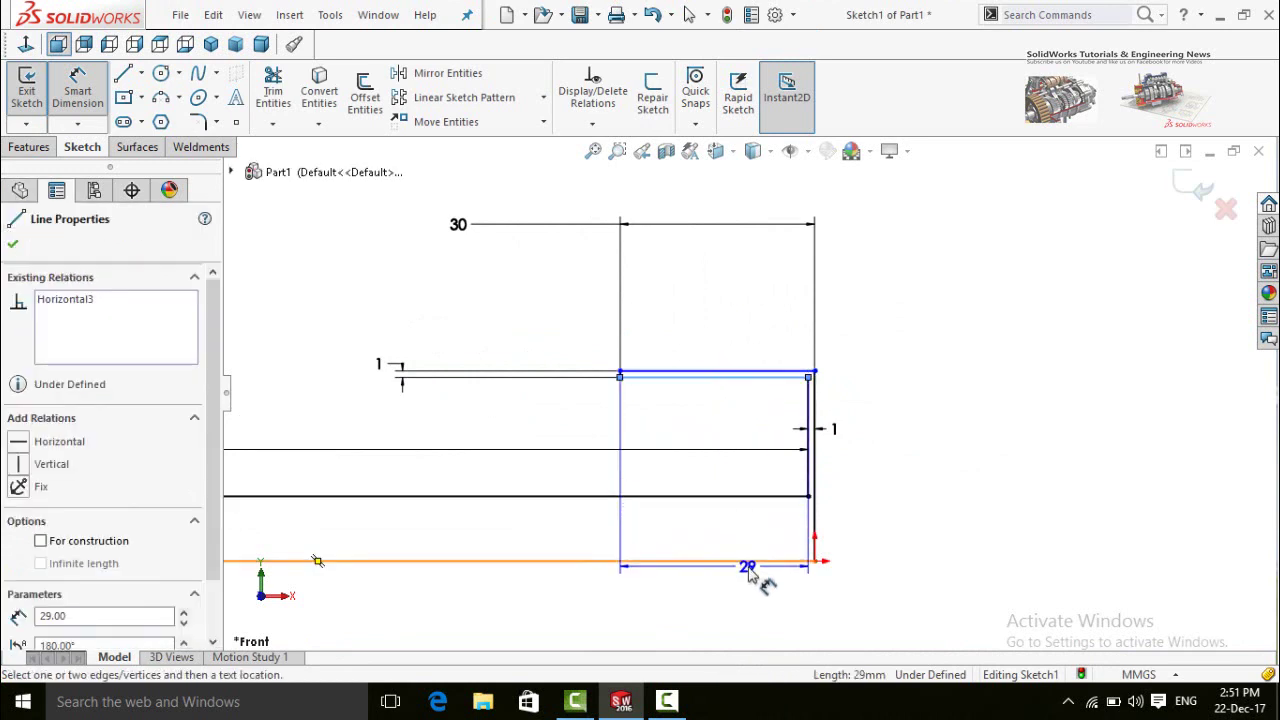
pyautogui.click(800, 561)
pyautogui.click(940, 487)
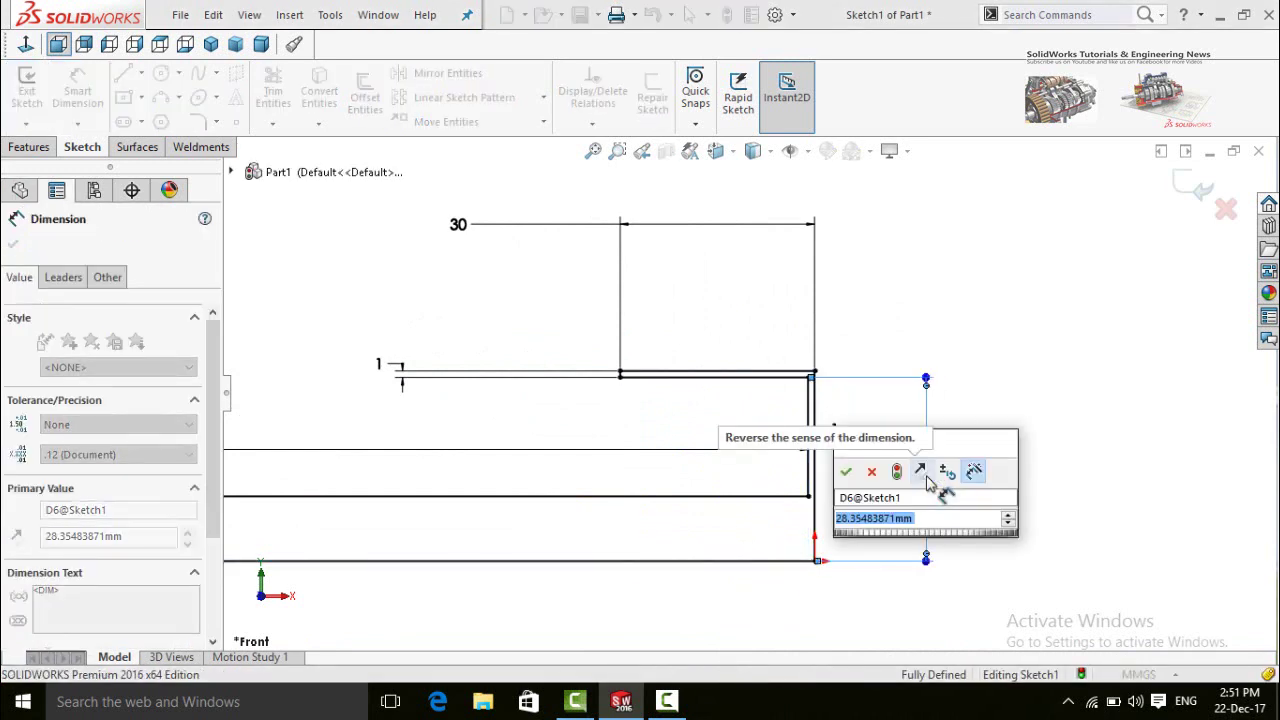
pyautogui.write('30')
pyautogui.press('Return')
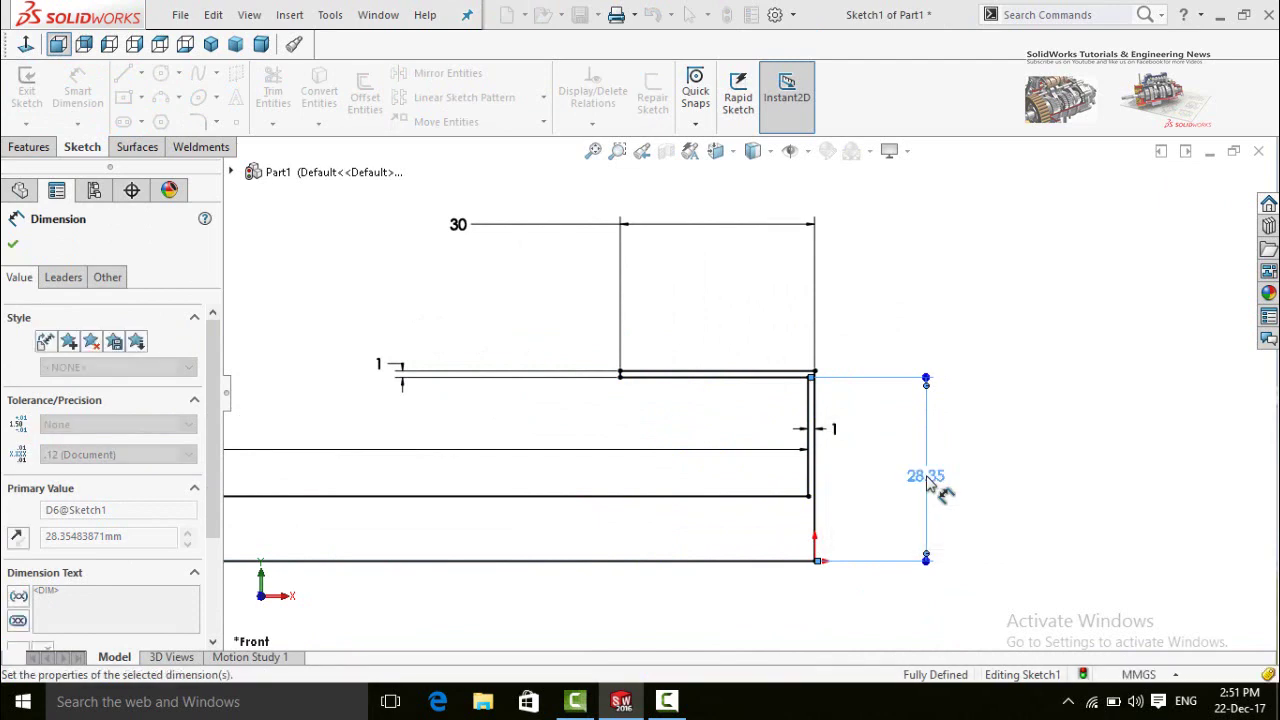
pyautogui.scroll(2, 760, 470)
pyautogui.scroll(-1, 700, 480)
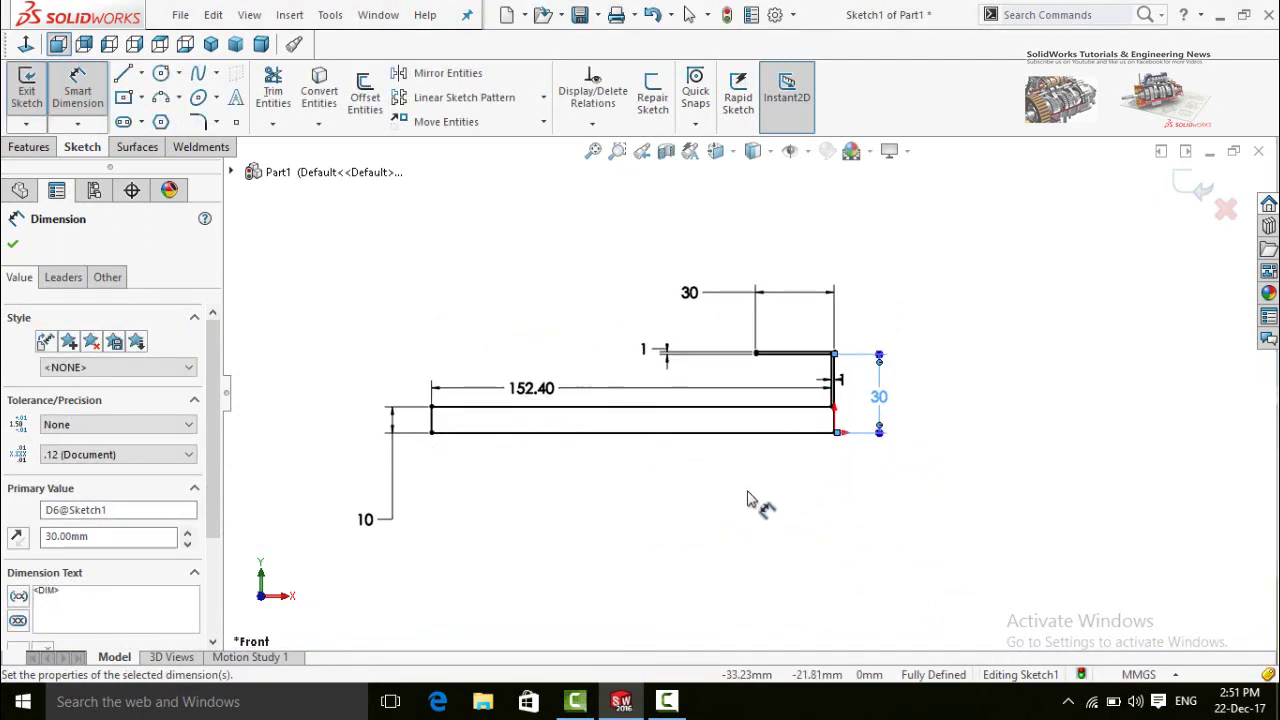
pyautogui.scroll(-1, 623, 452)
pyautogui.press('Escape')
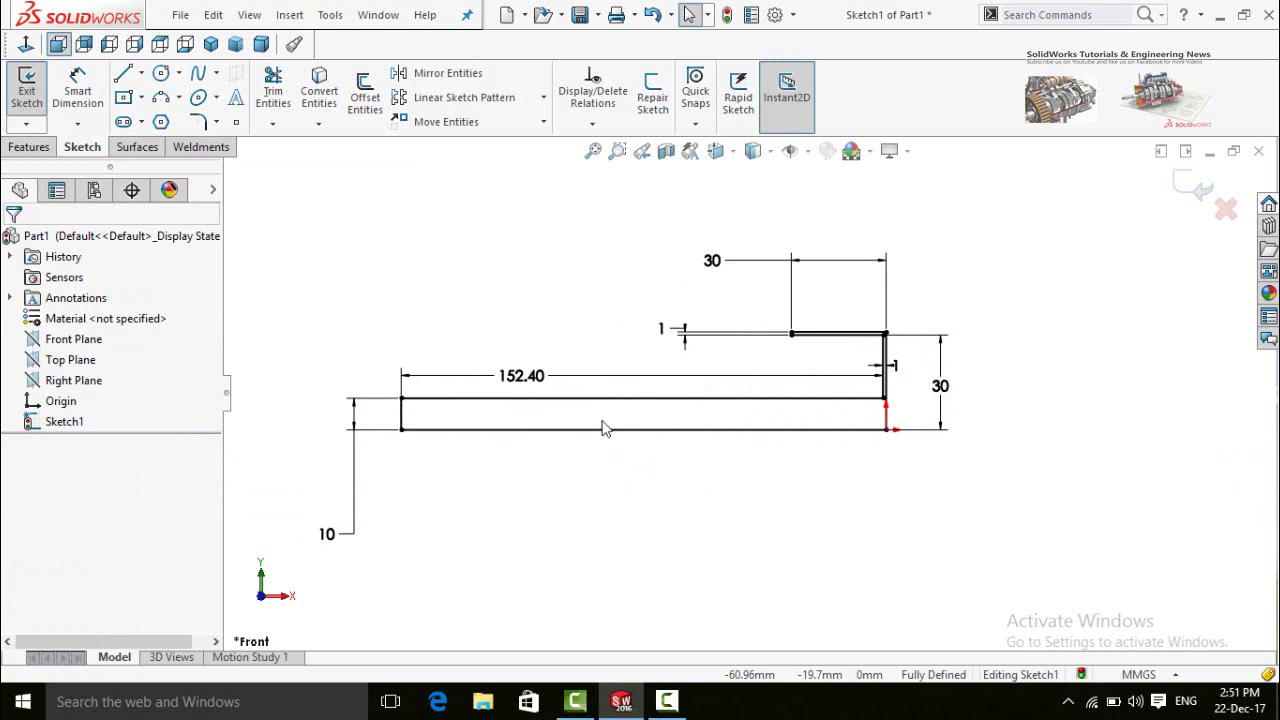
# Revolve the profile 360 degrees about the shaft's long bottom line to create the solid rod and cap
pyautogui.click(27, 148)
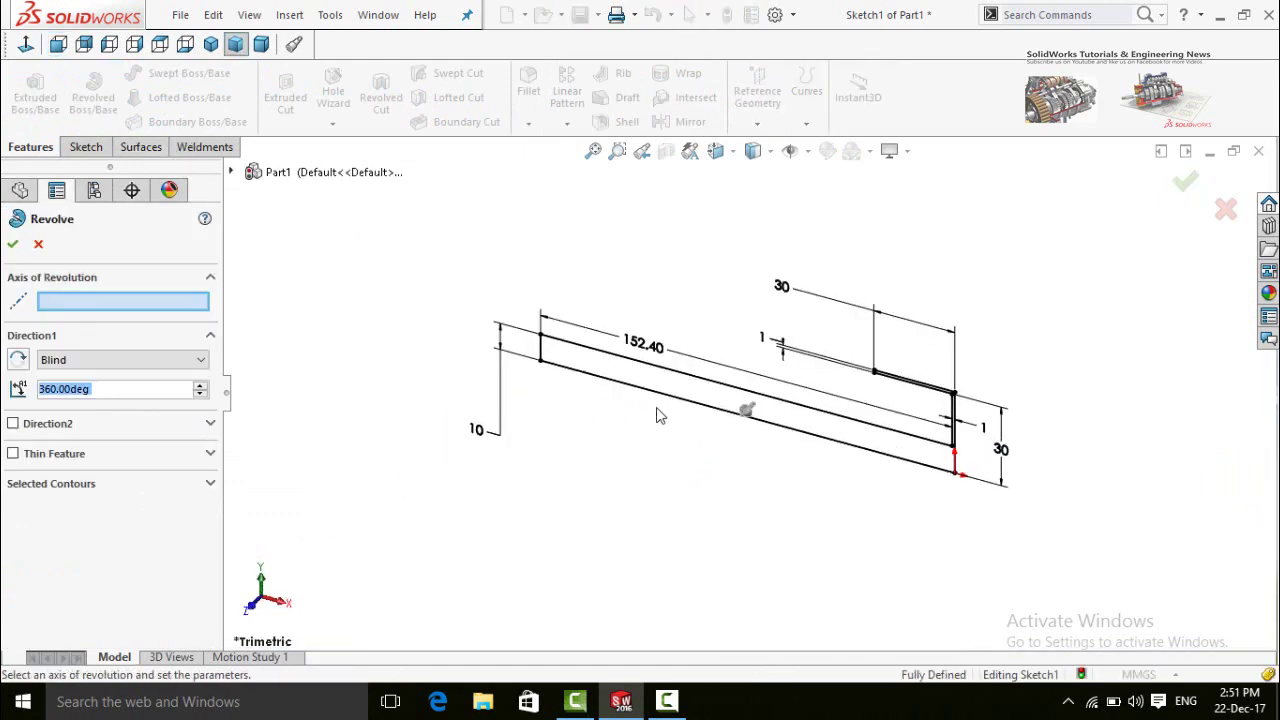
pyautogui.scroll(-2, 658, 415)
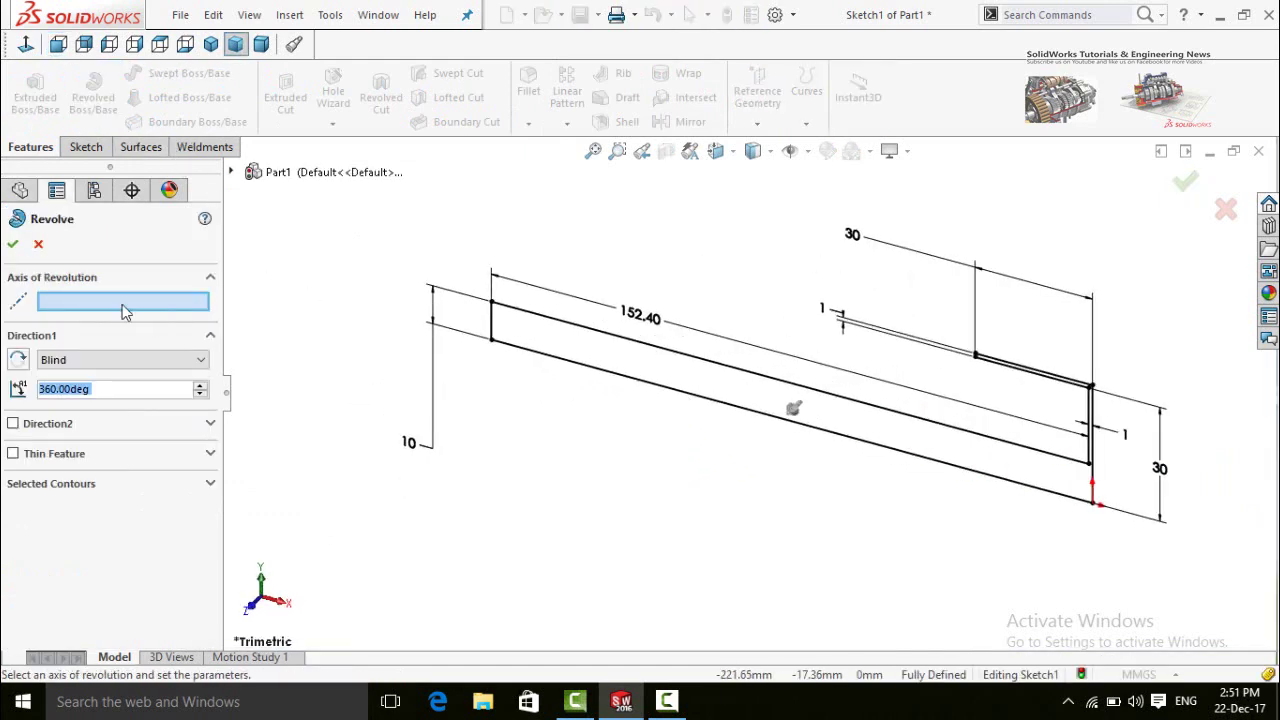
pyautogui.click(658, 390)
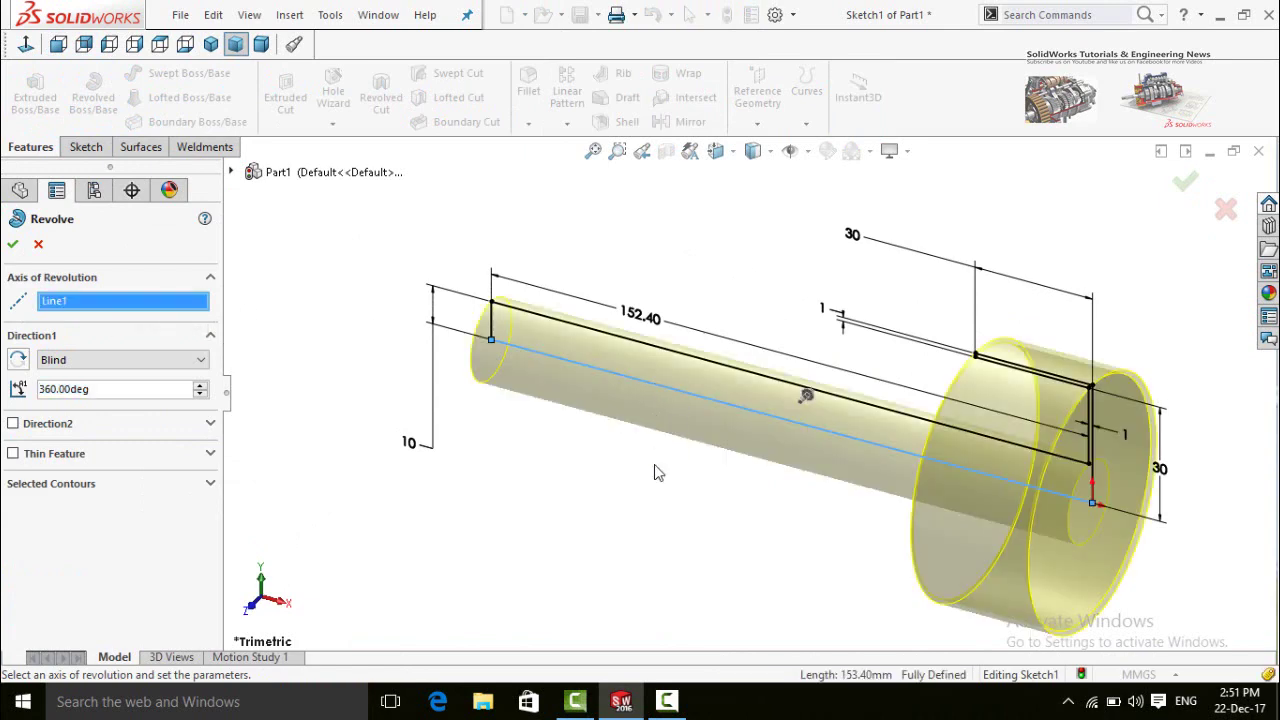
pyautogui.press('f')
pyautogui.click(12, 245)
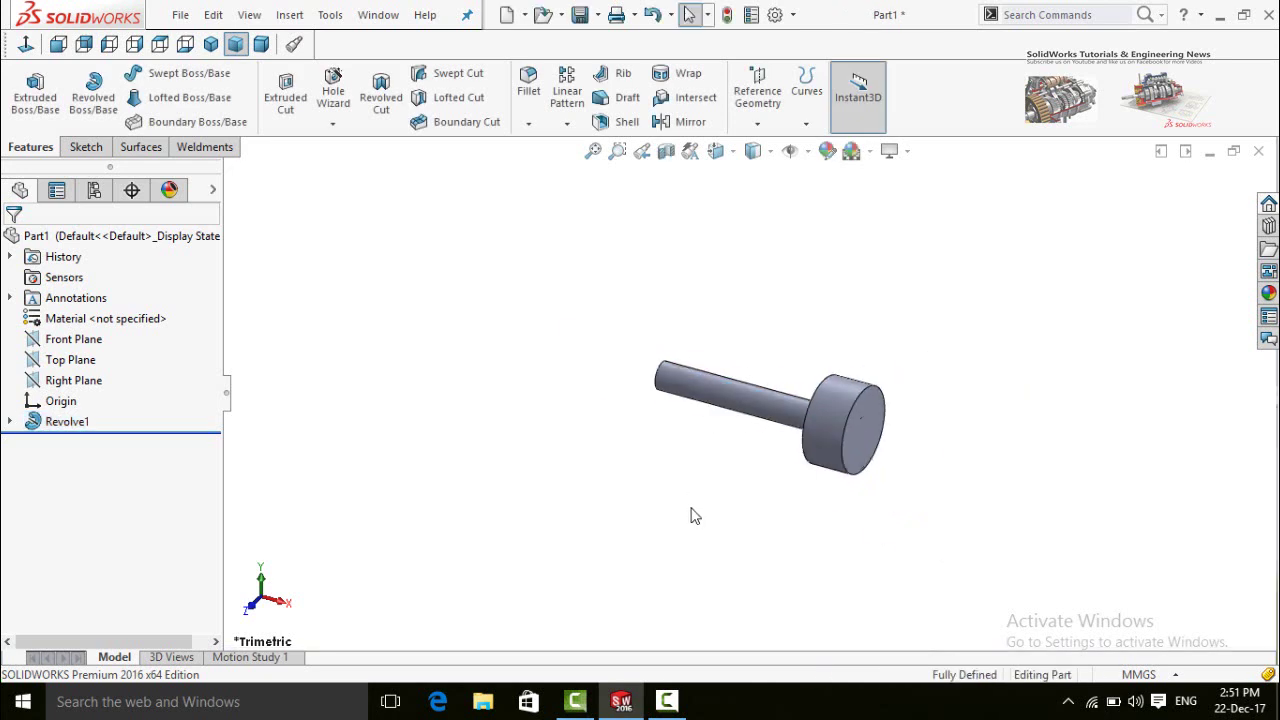
# Start a new sketch on the Top Plane
pyautogui.moveTo(691, 514); pyautogui.dragTo(635, 355, button='middle')
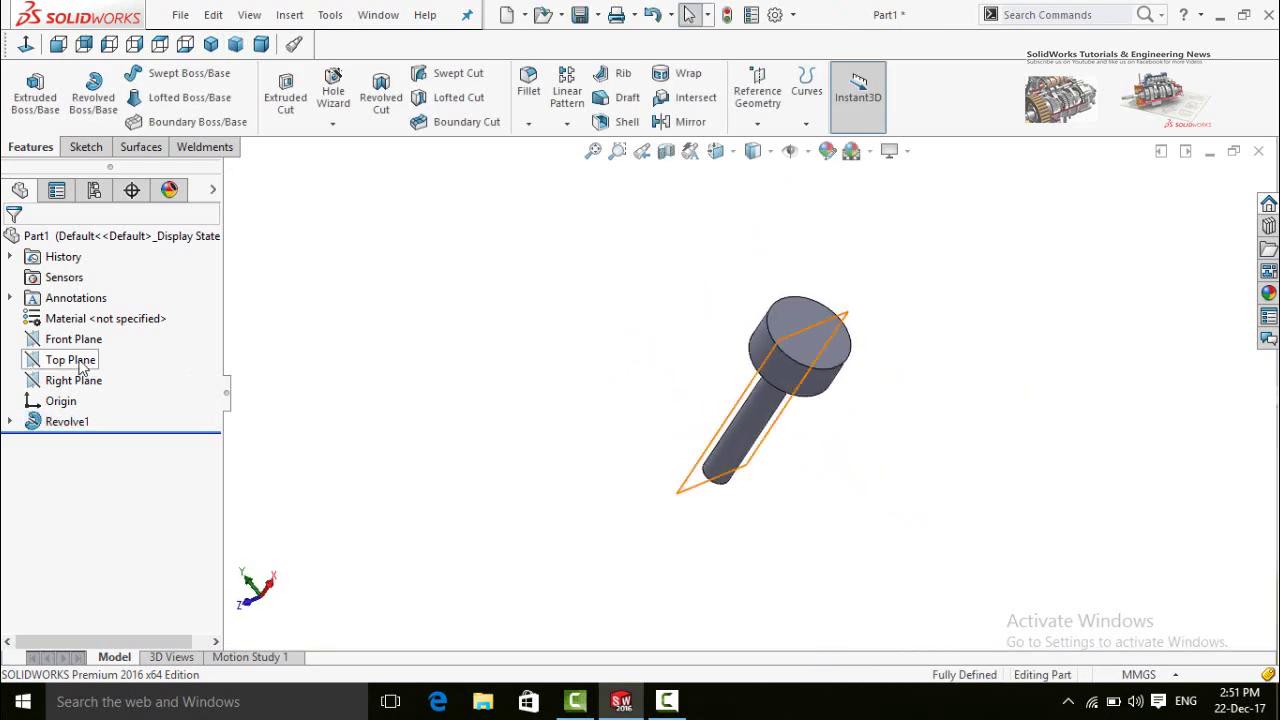
pyautogui.click(50, 368)
pyautogui.click(63, 340)
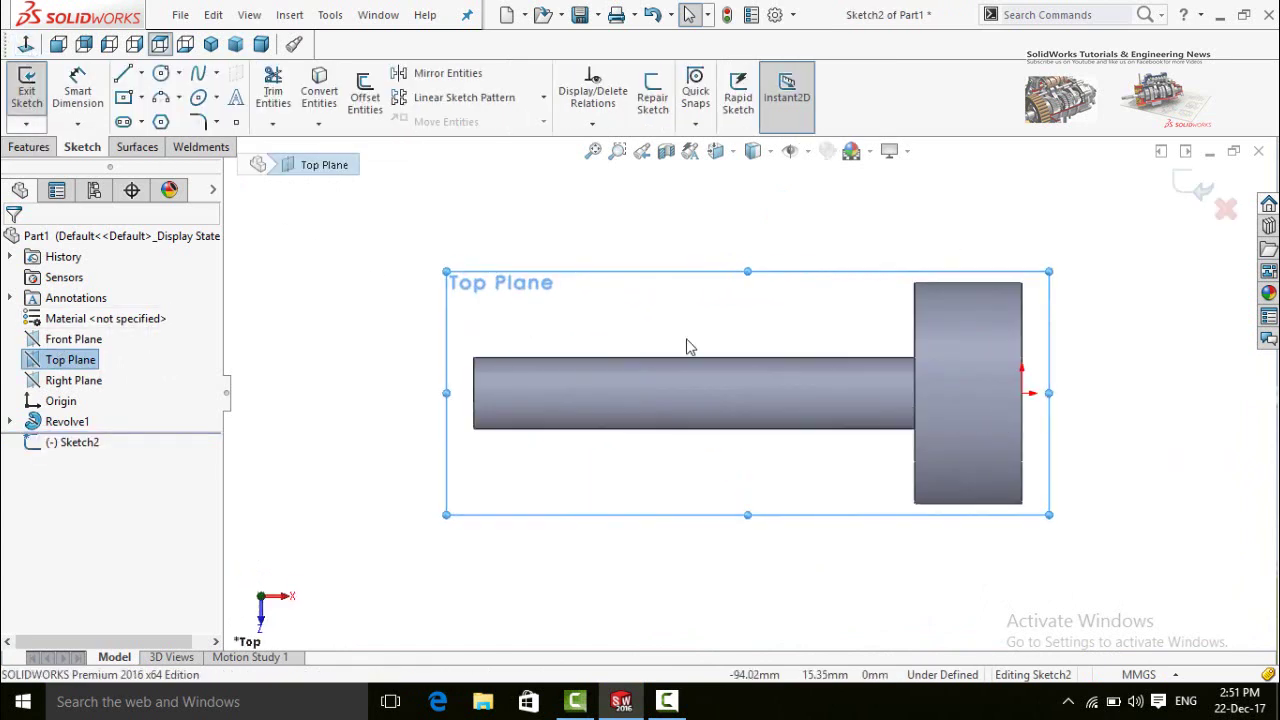
# Sketch two concentric circles, about 19 mm and 33 mm in diameter, just beyond the cap's closed face and level with the origin
pyautogui.click(160, 73)
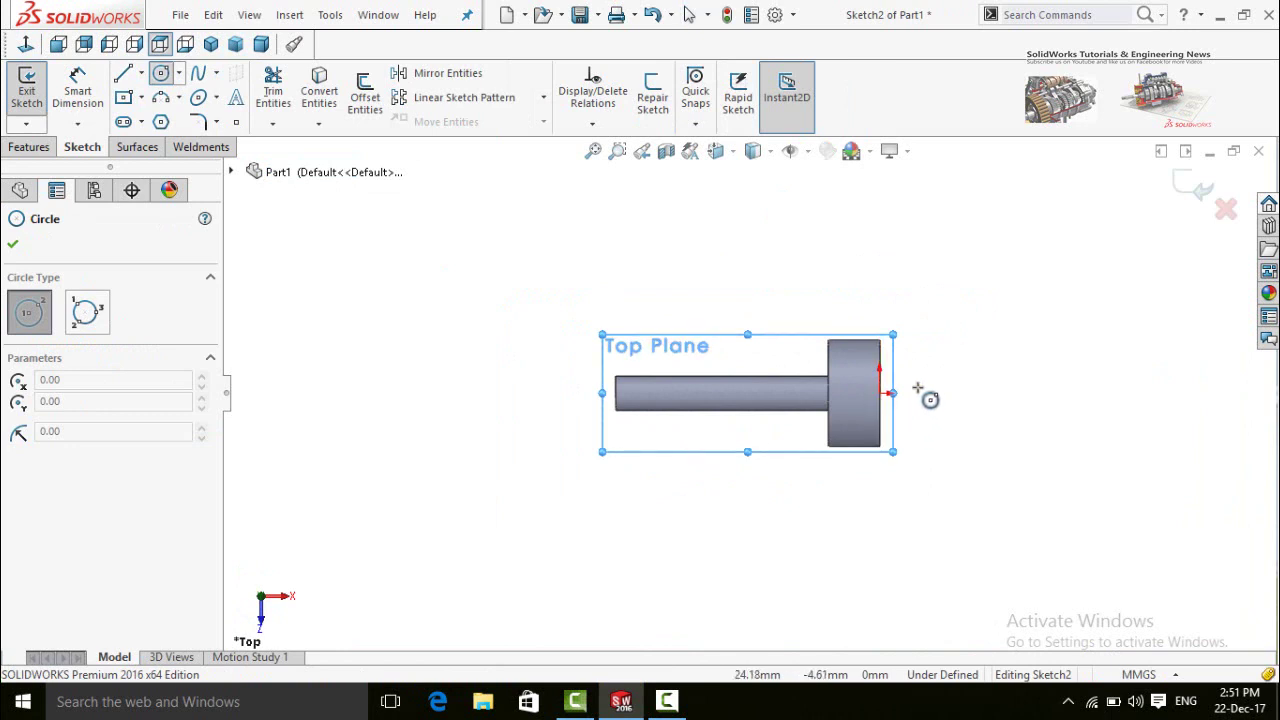
pyautogui.scroll(-3, 923, 394)
pyautogui.click(857, 390)
pyautogui.click(880, 415)
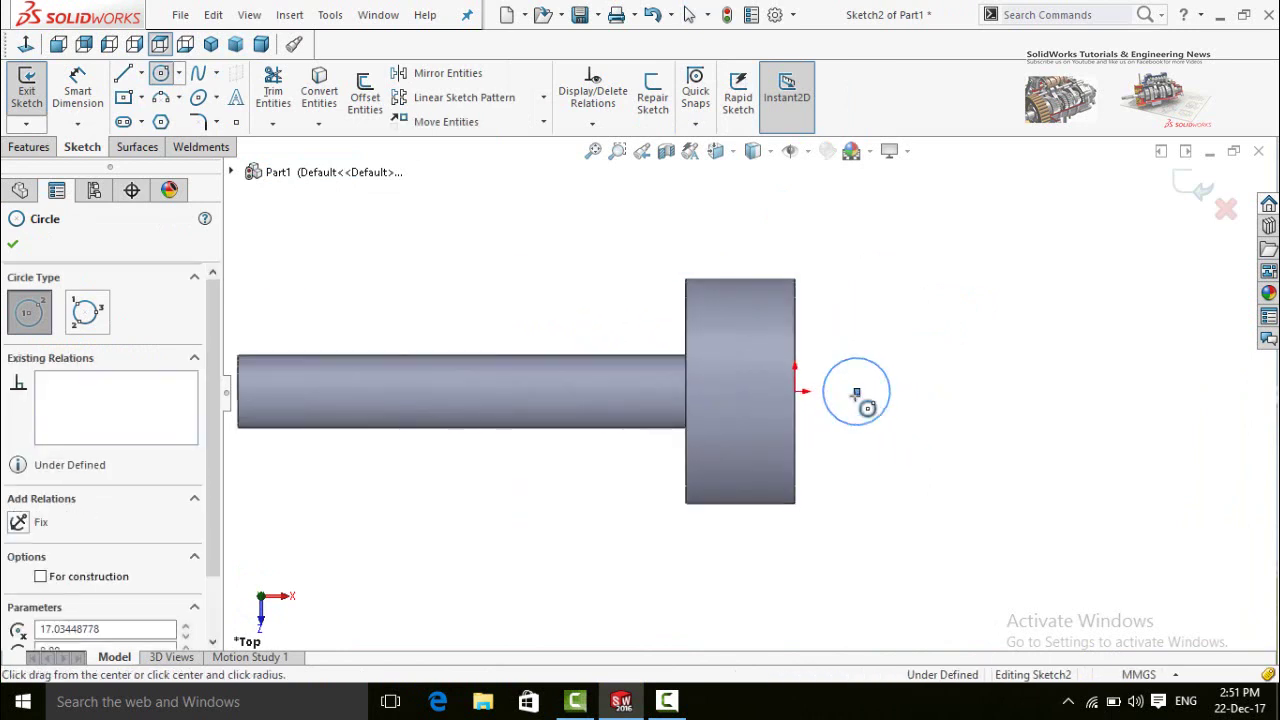
pyautogui.click(857, 391)
pyautogui.click(899, 433)
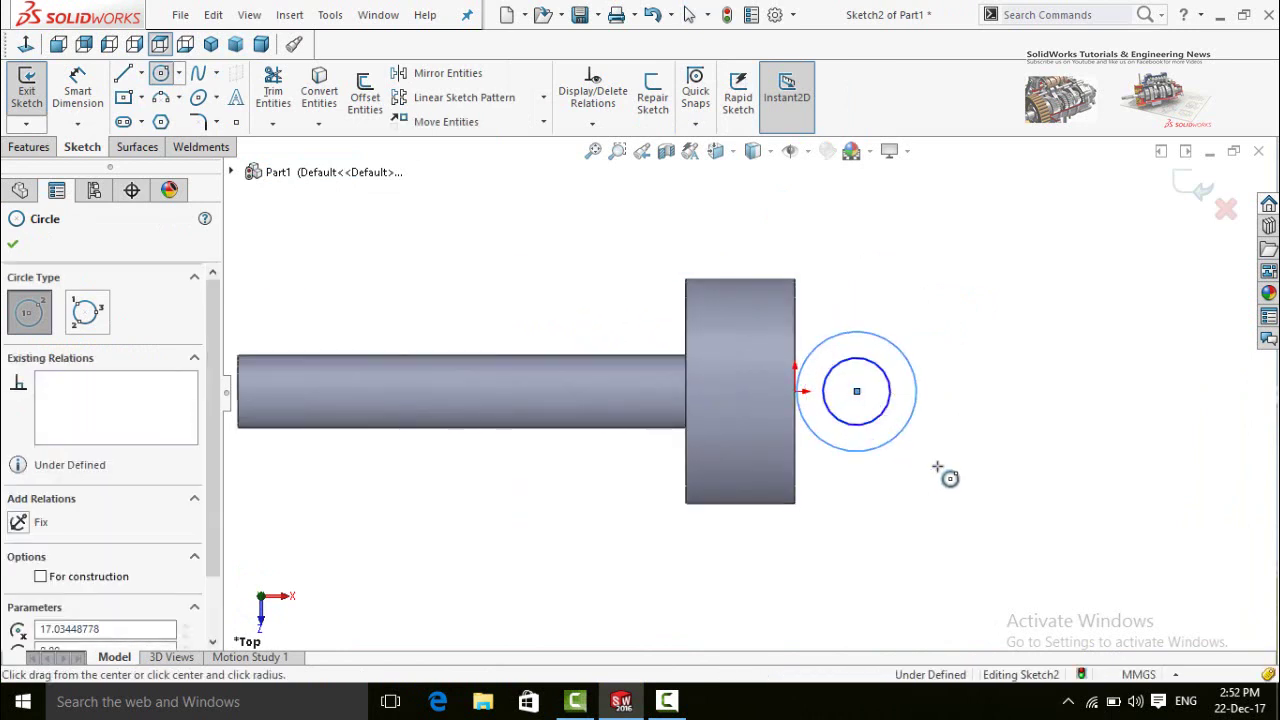
# Dimension the inner circle's diameter to 10 mm
pyautogui.moveTo(973, 527); pyautogui.dragTo(868, 428, button='right')
pyautogui.click(868, 428)
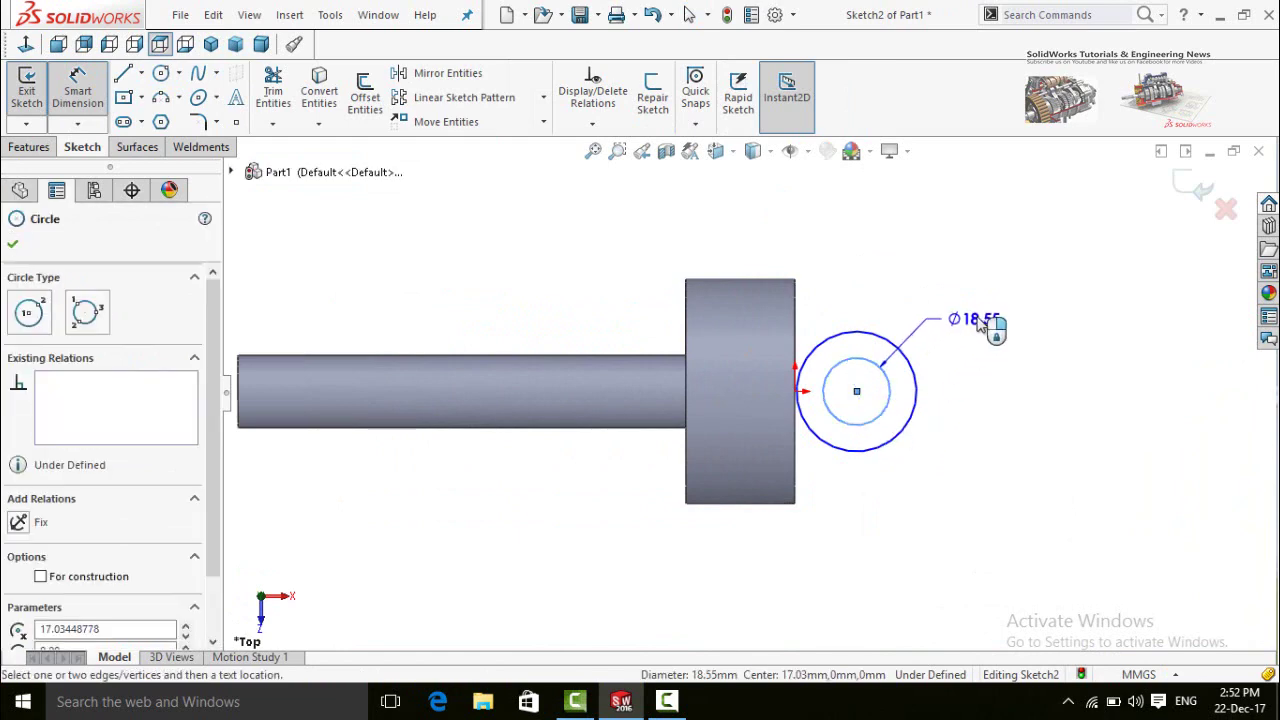
pyautogui.click(930, 322)
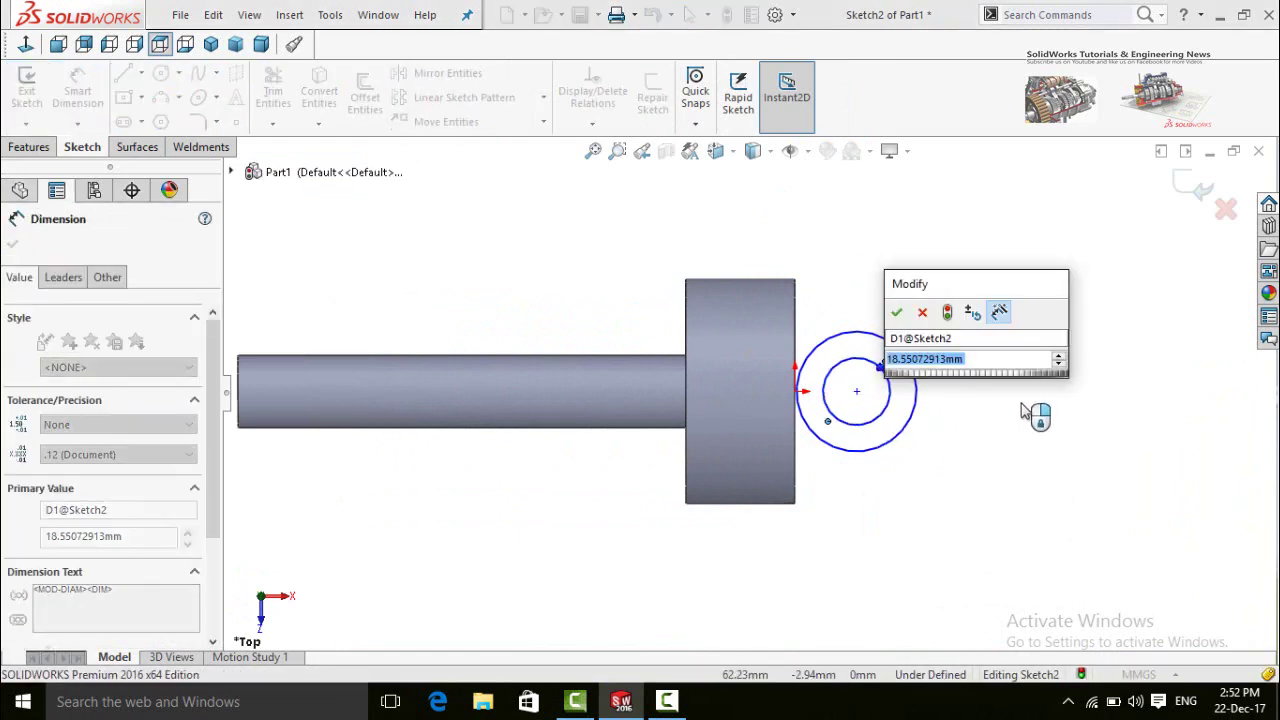
pyautogui.write('10')
pyautogui.press('Return')
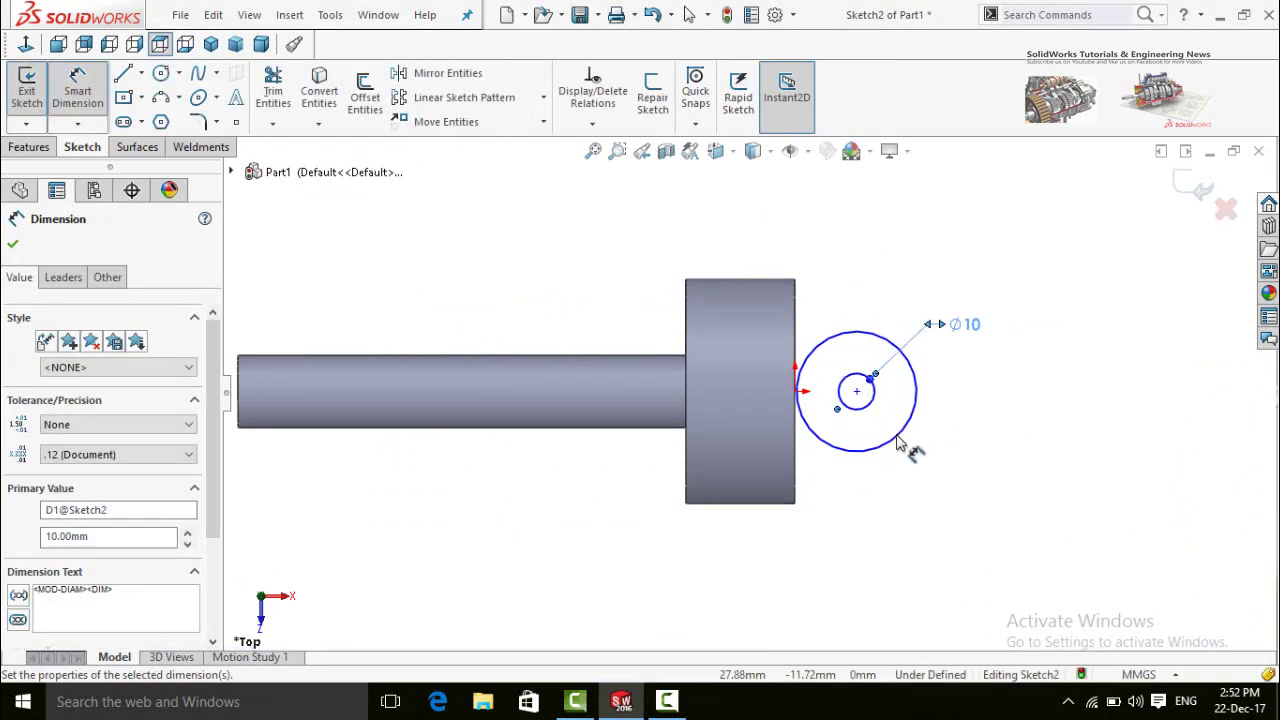
# Dimension the outer circle's diameter to 40 mm and end dimensioning
pyautogui.click(884, 450)
pyautogui.click(990, 572)
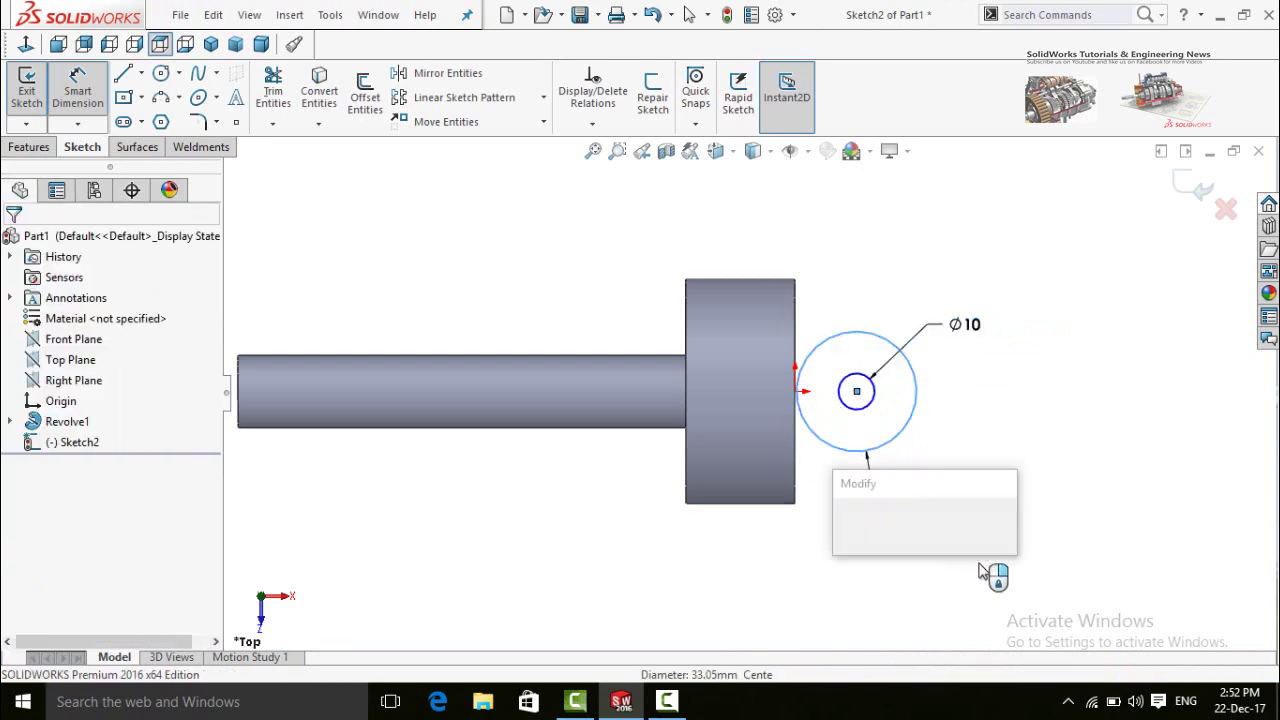
pyautogui.write('30')
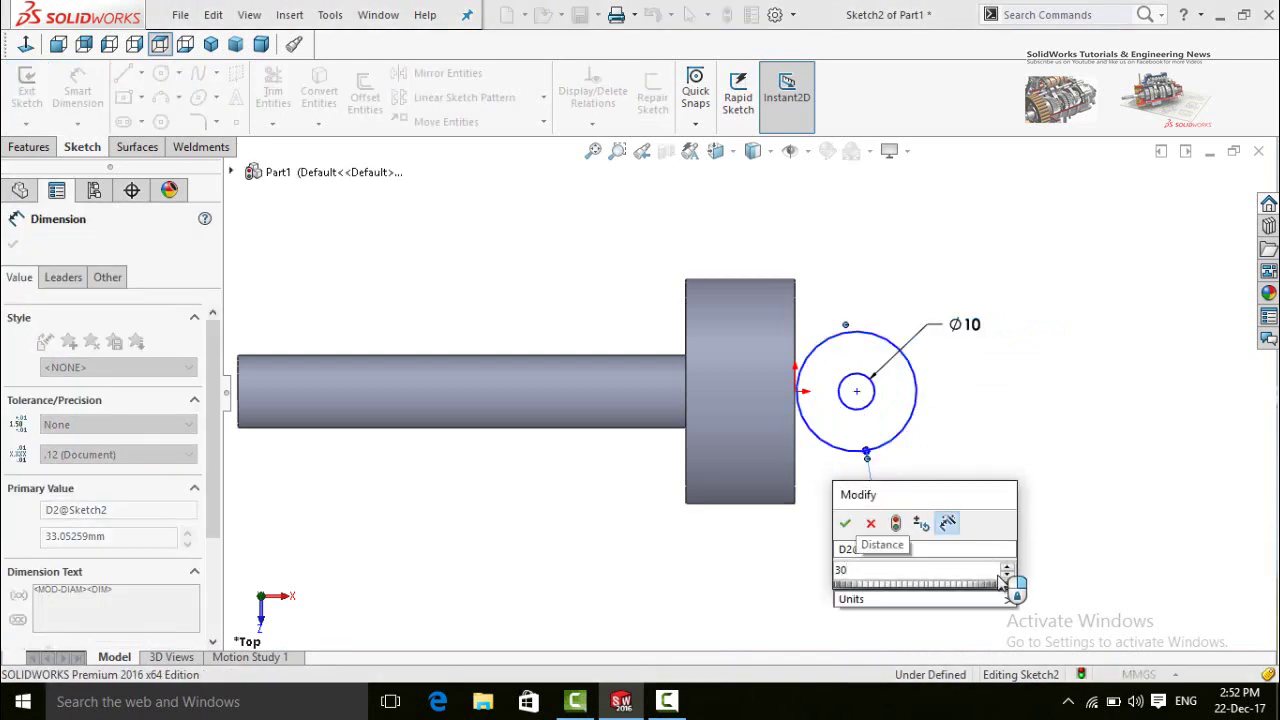
pyautogui.press('BackSpace')
pyautogui.press('BackSpace')
pyautogui.write('40')
pyautogui.press('Return')
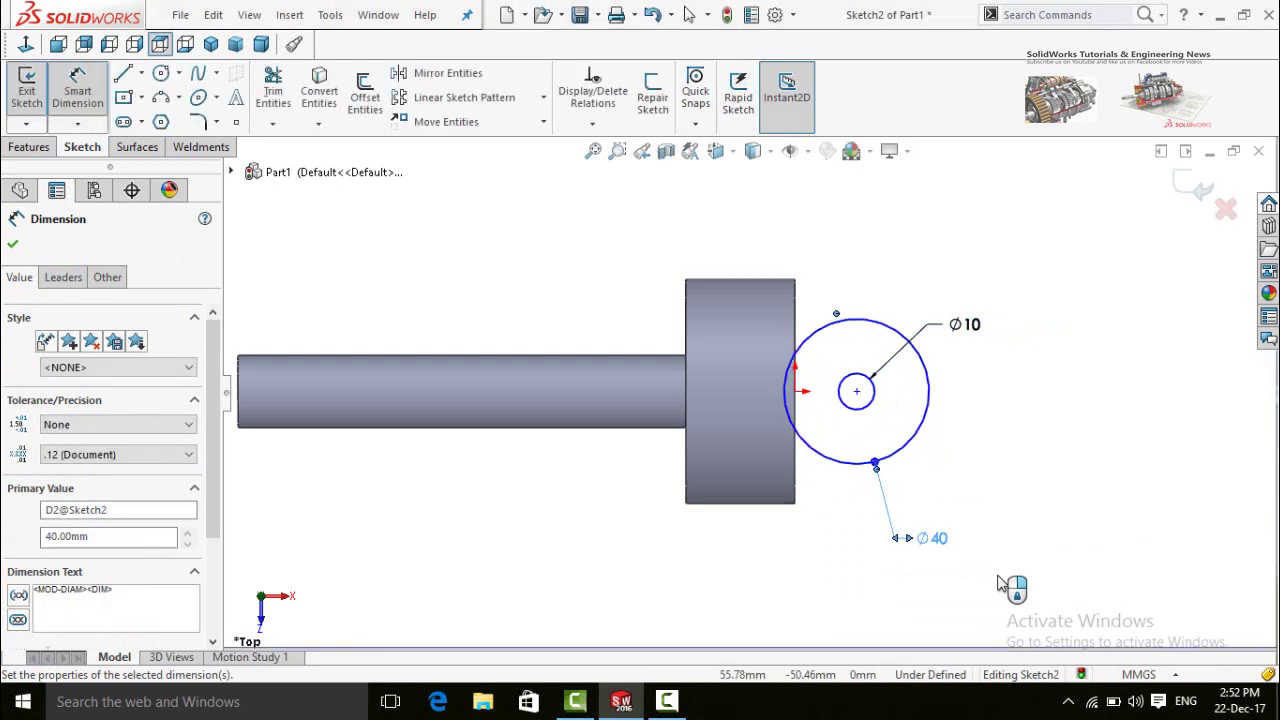
pyautogui.press('Escape')
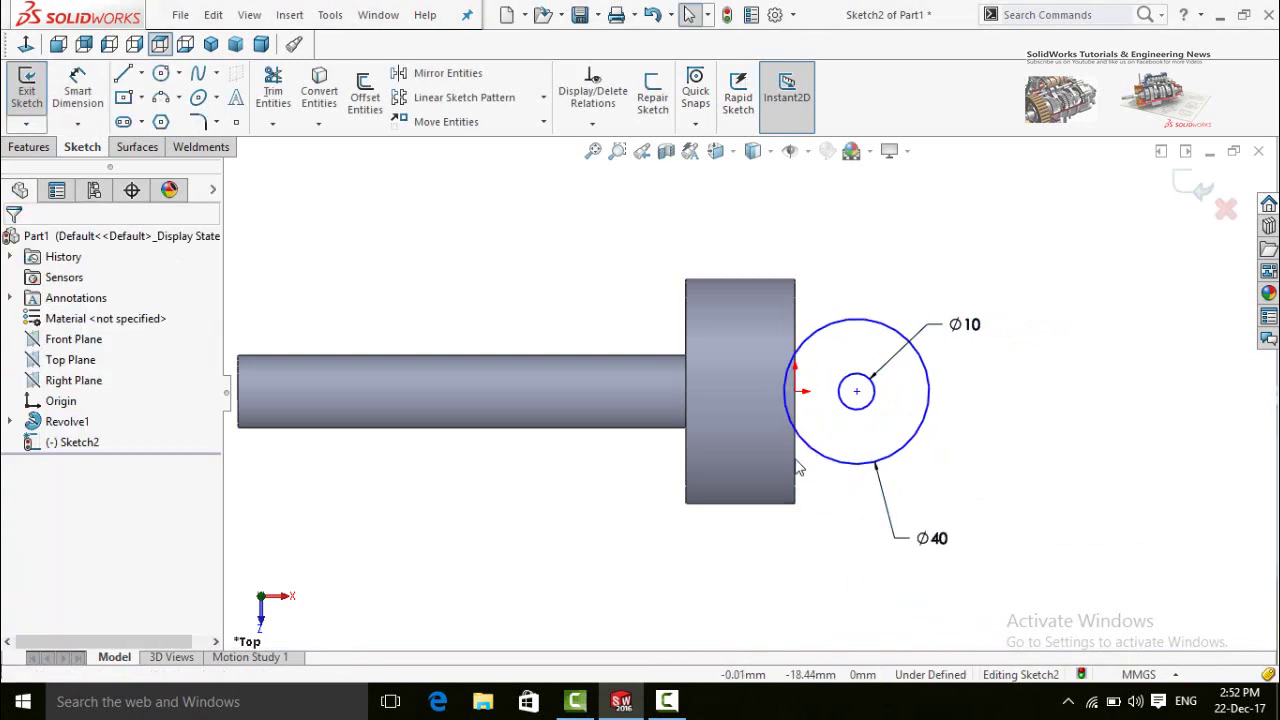
# Make the outer circle tangent to the edge of the cap's closed face
pyautogui.click(810, 453)
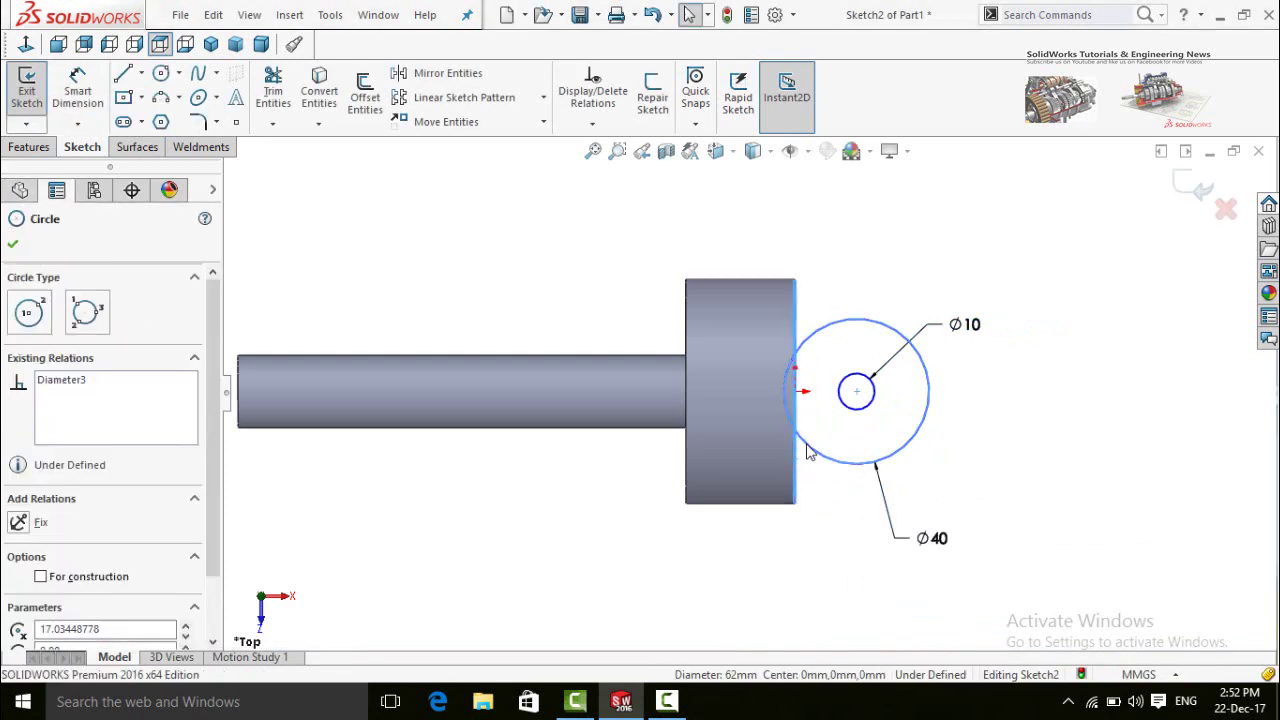
pyautogui.keyDown('ctrl'); pyautogui.click(806, 450); pyautogui.keyUp('ctrl')
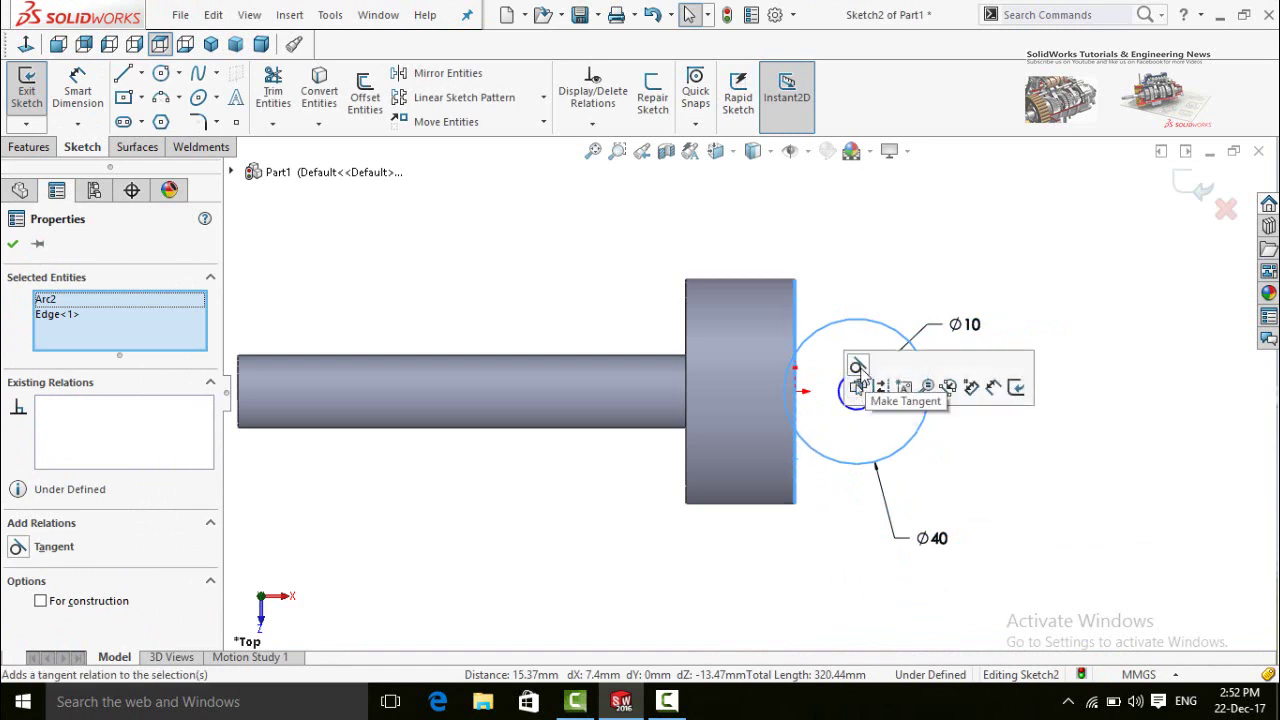
pyautogui.click(857, 369)
pyautogui.click(829, 534)
# Add a horizontal relation between the origin and the common center of the two circles
pyautogui.scroll(-4, 812, 420)
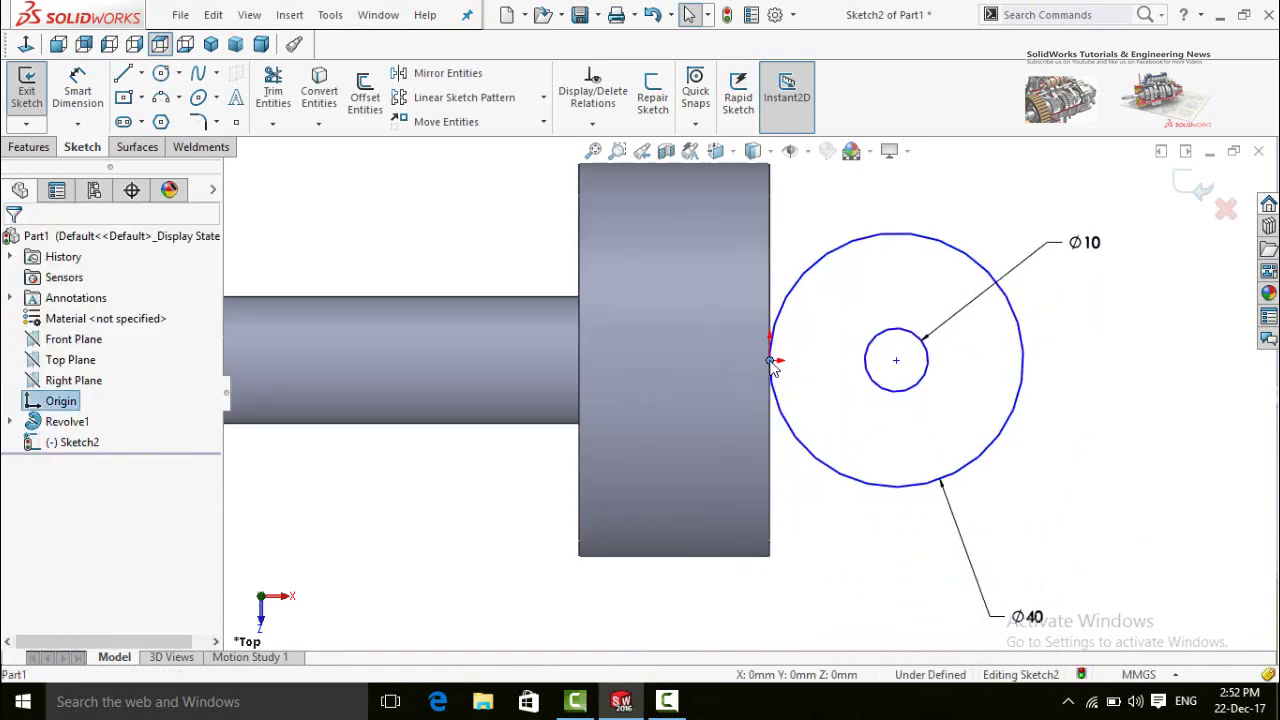
pyautogui.keyDown('ctrl'); pyautogui.click(897, 364); pyautogui.keyUp('ctrl')
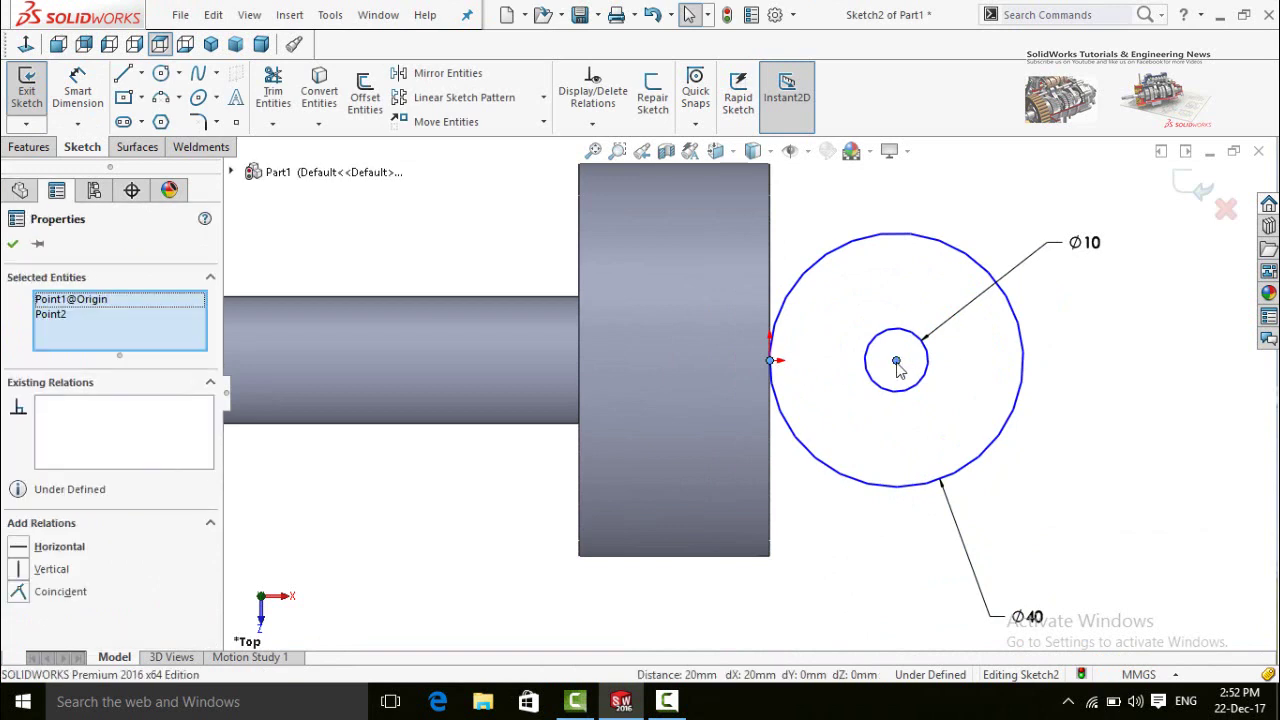
pyautogui.click(951, 290)
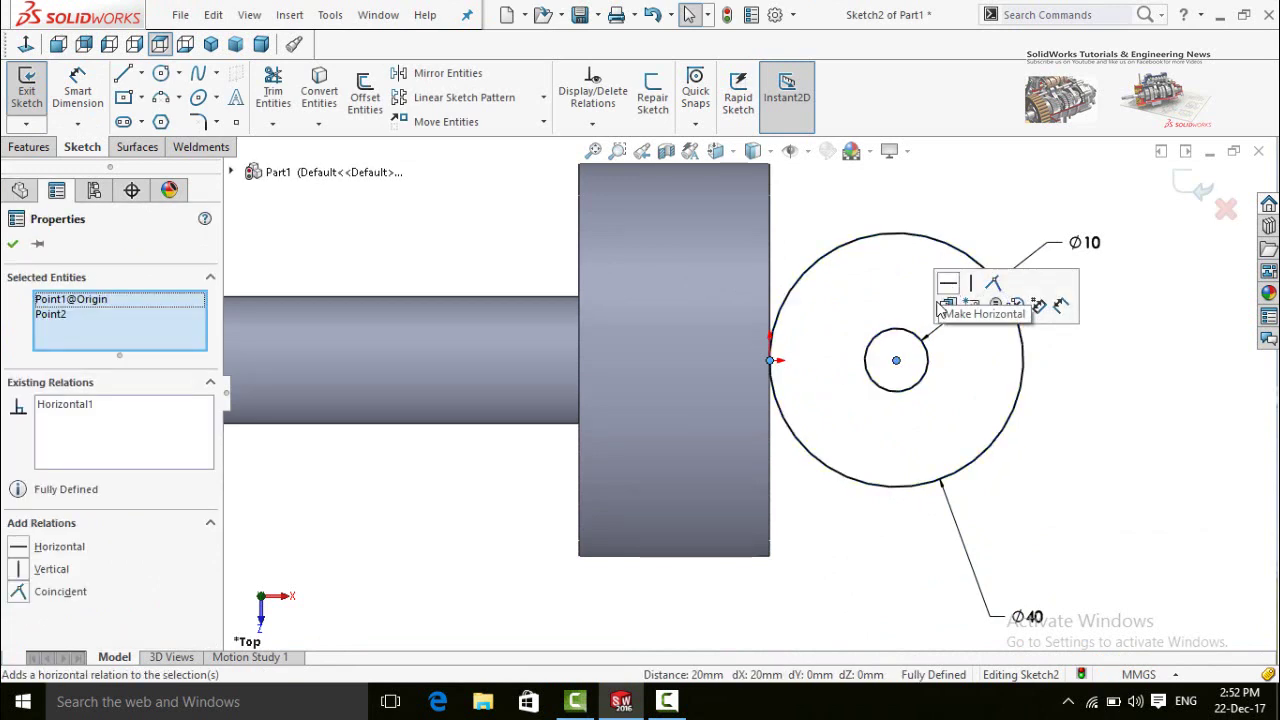
pyautogui.scroll(3, 747, 392)
pyautogui.click(738, 513)
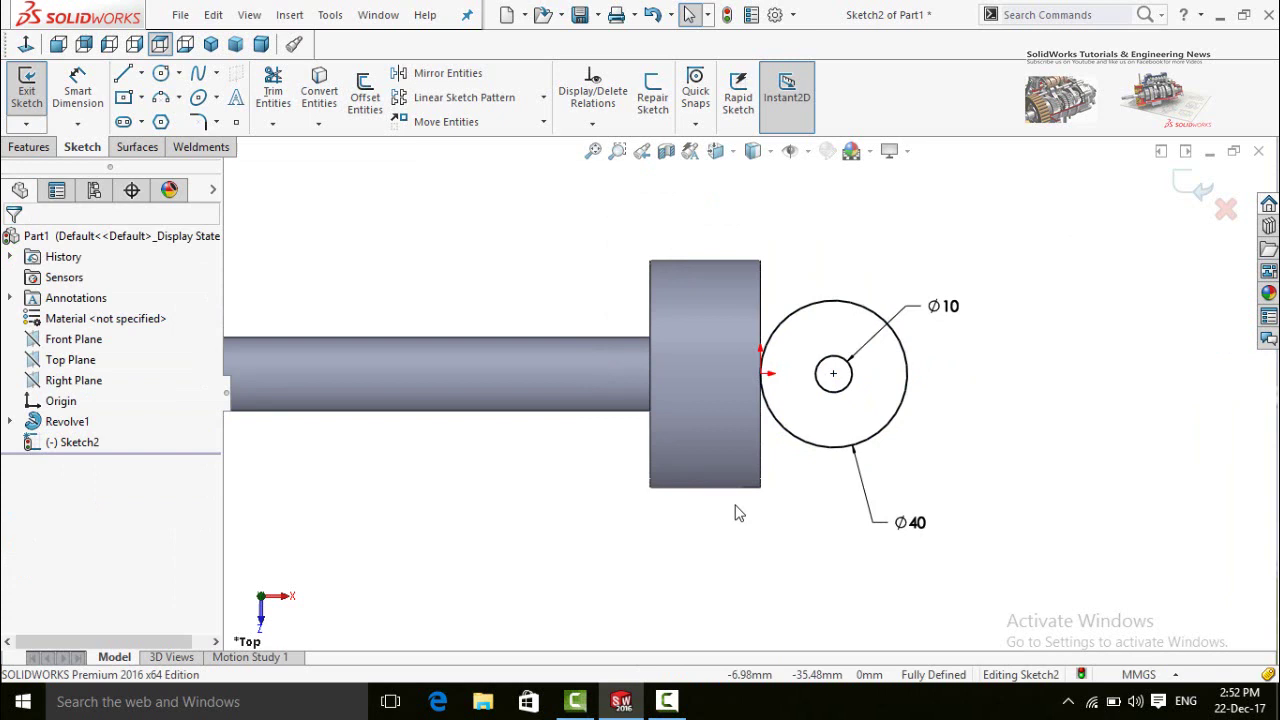
# Extrude the two-circle eye sketch symmetrically with Mid Plane to a total depth of 20 mm
pyautogui.click(33, 147)
pyautogui.click(35, 97)
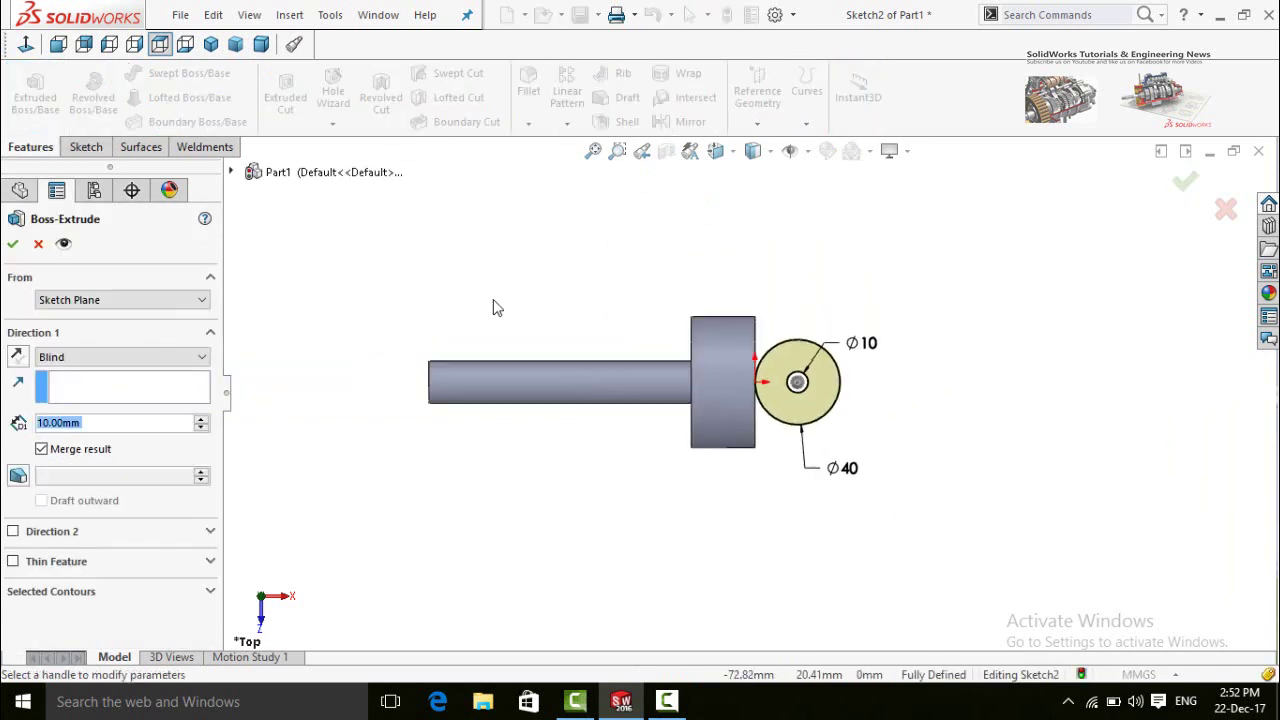
pyautogui.moveTo(598, 356); pyautogui.dragTo(474, 400, button='middle')
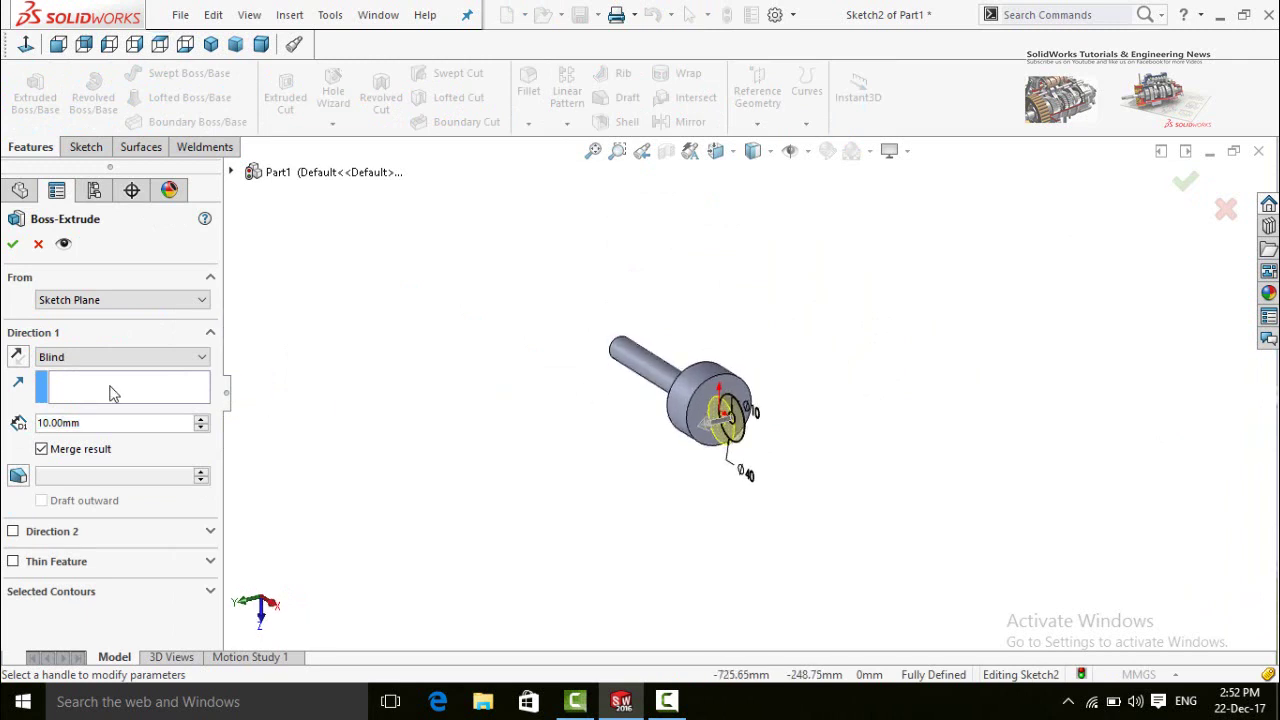
pyautogui.click(82, 358)
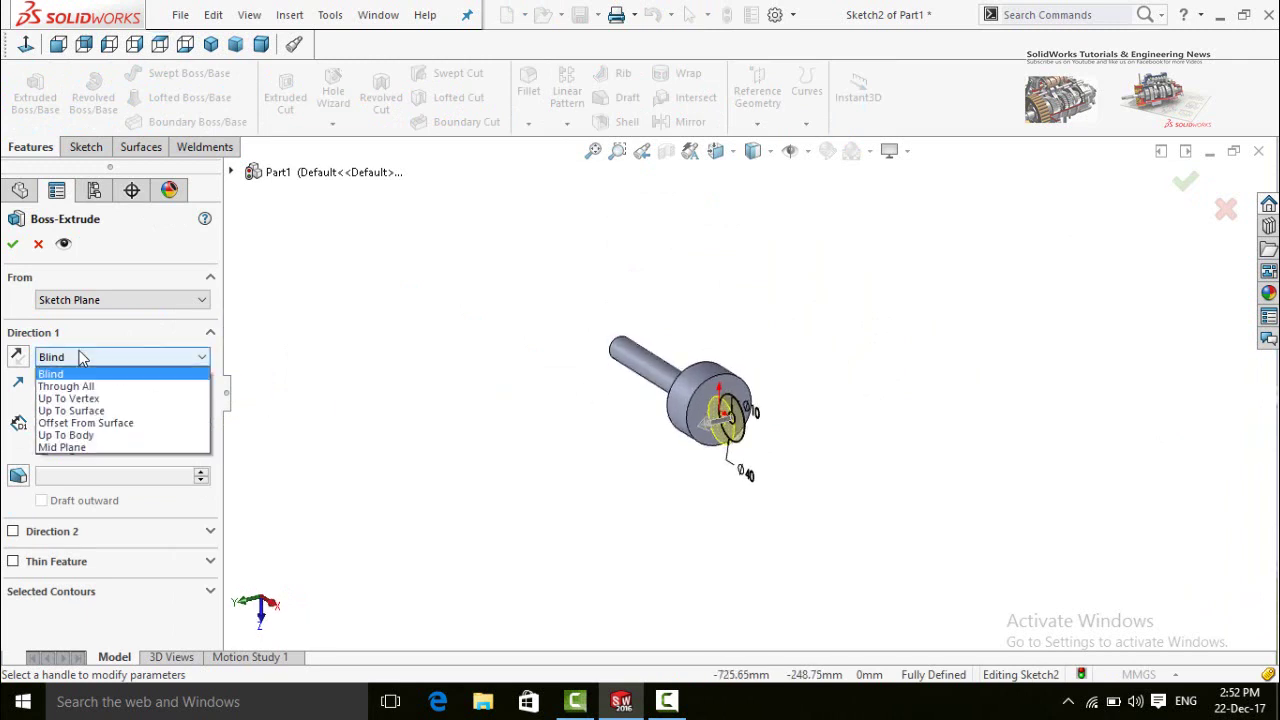
pyautogui.click(82, 447)
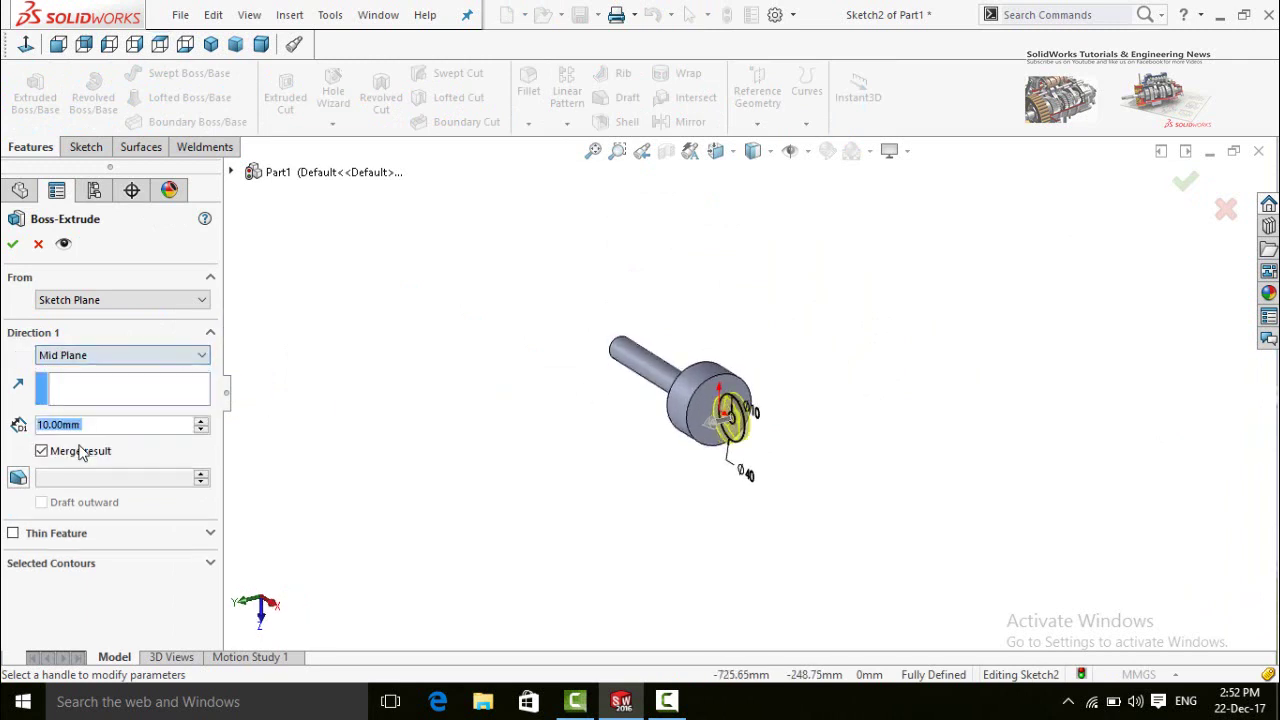
pyautogui.click(200, 421)
pyautogui.click(200, 421)
pyautogui.click(200, 421)
pyautogui.click(200, 431)
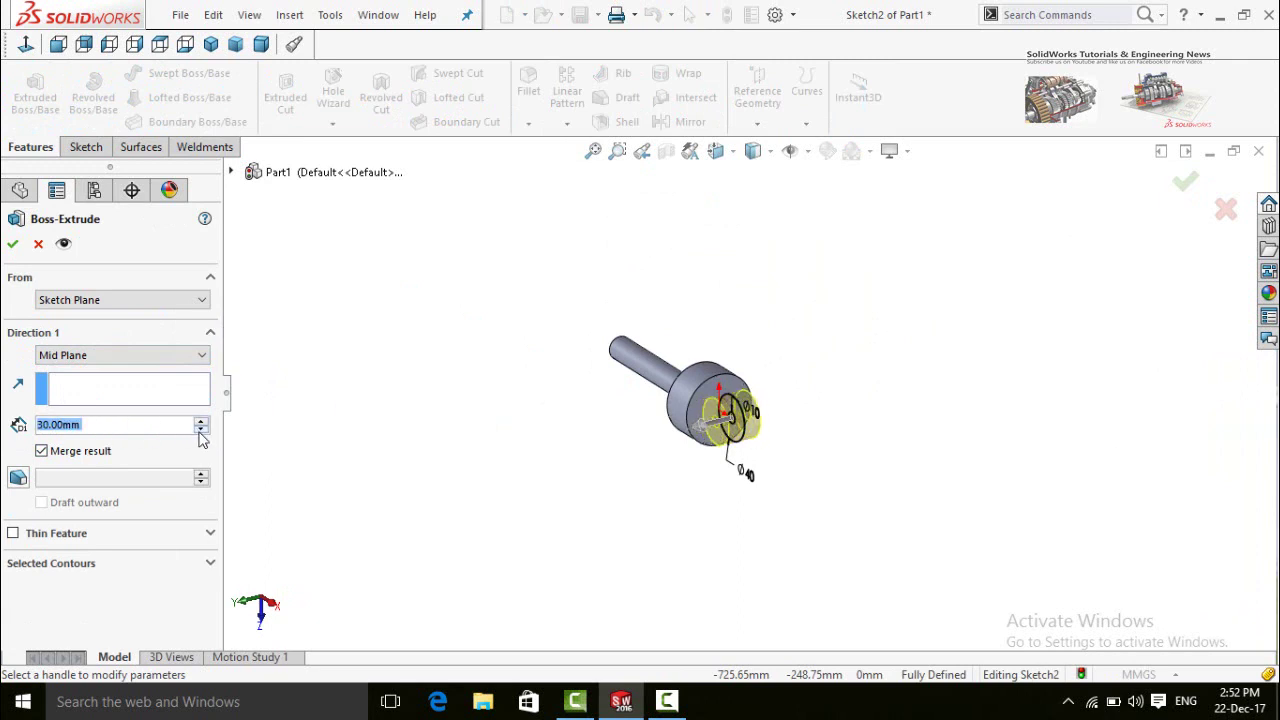
pyautogui.click(200, 431)
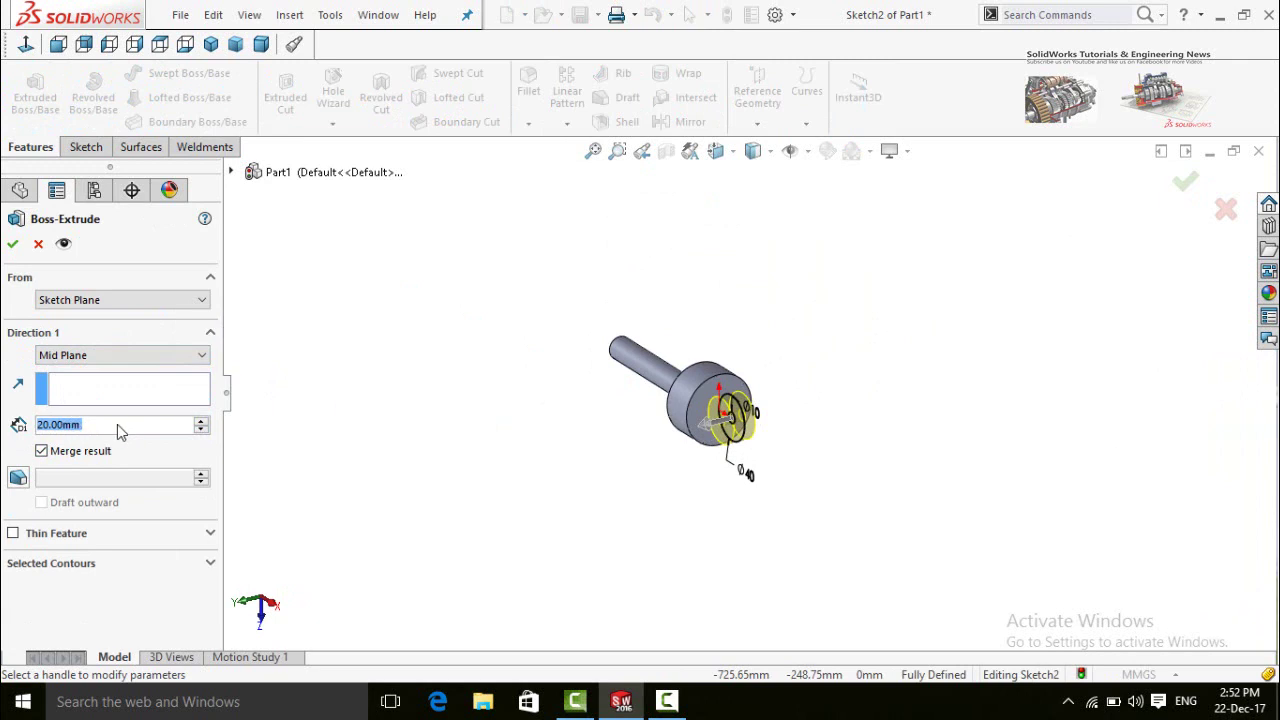
pyautogui.click(13, 246)
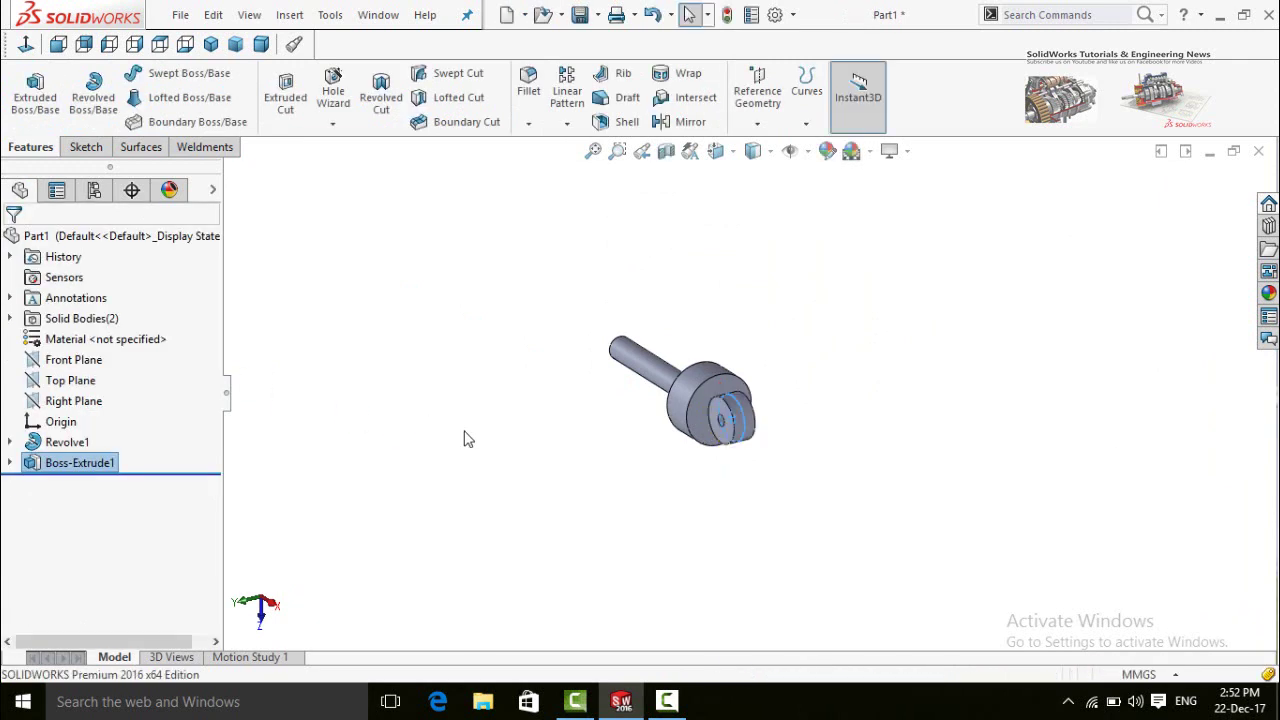
# Start saving the part and create and open a Desktop folder named Shock Absorber as its location
pyautogui.click(491, 463)
pyautogui.moveTo(491, 463); pyautogui.dragTo(790, 452, button='middle')
pyautogui.hotkey('ctrl', 's')
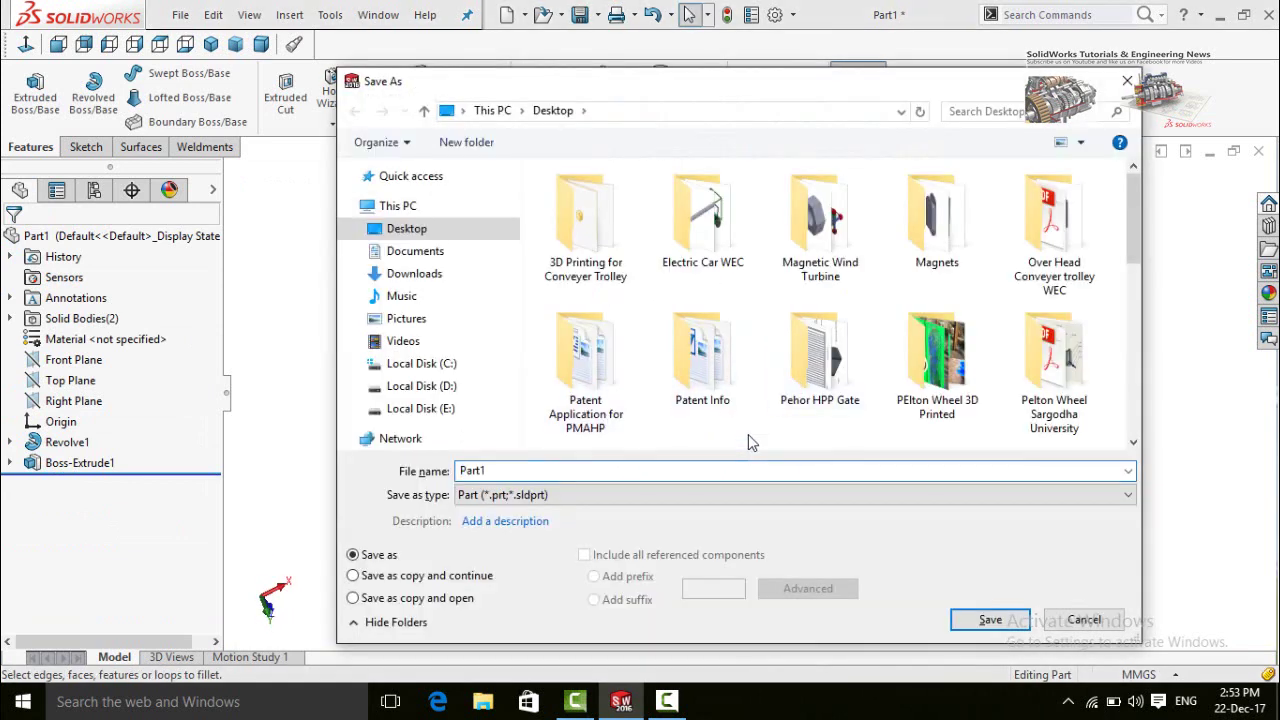
pyautogui.rightClick(748, 434)
pyautogui.moveTo(874, 622)
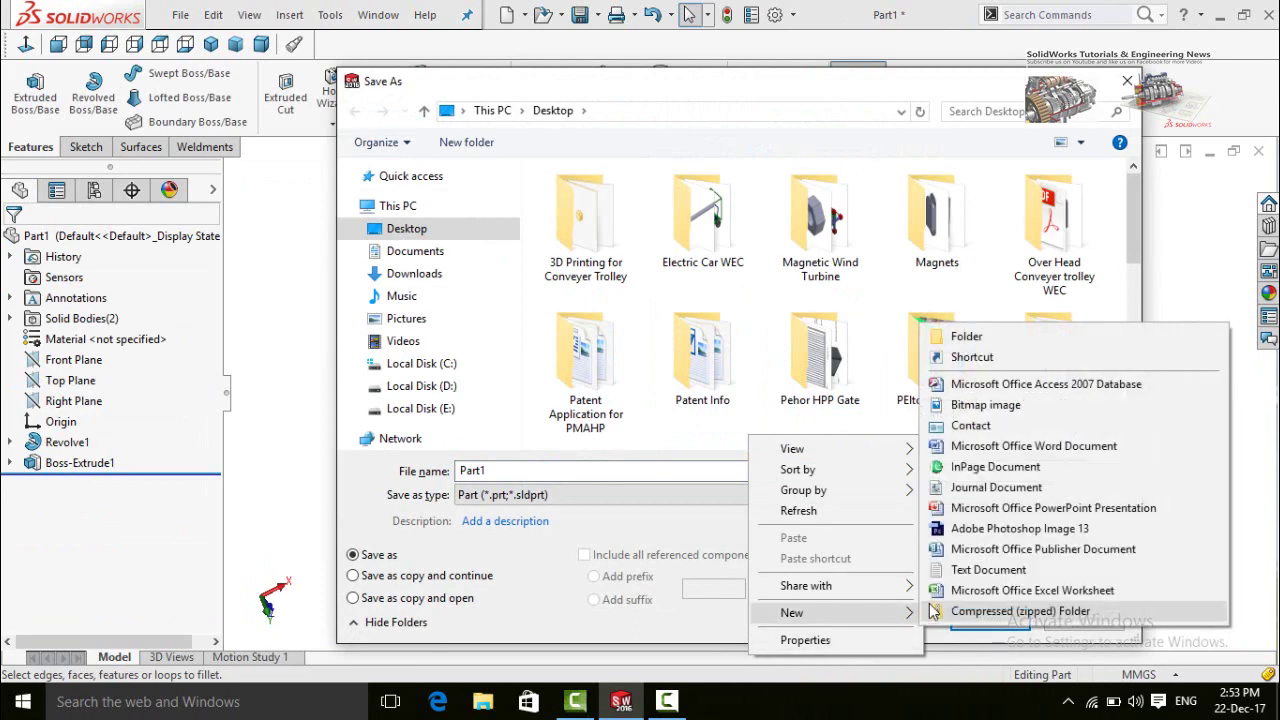
pyautogui.click(983, 331)
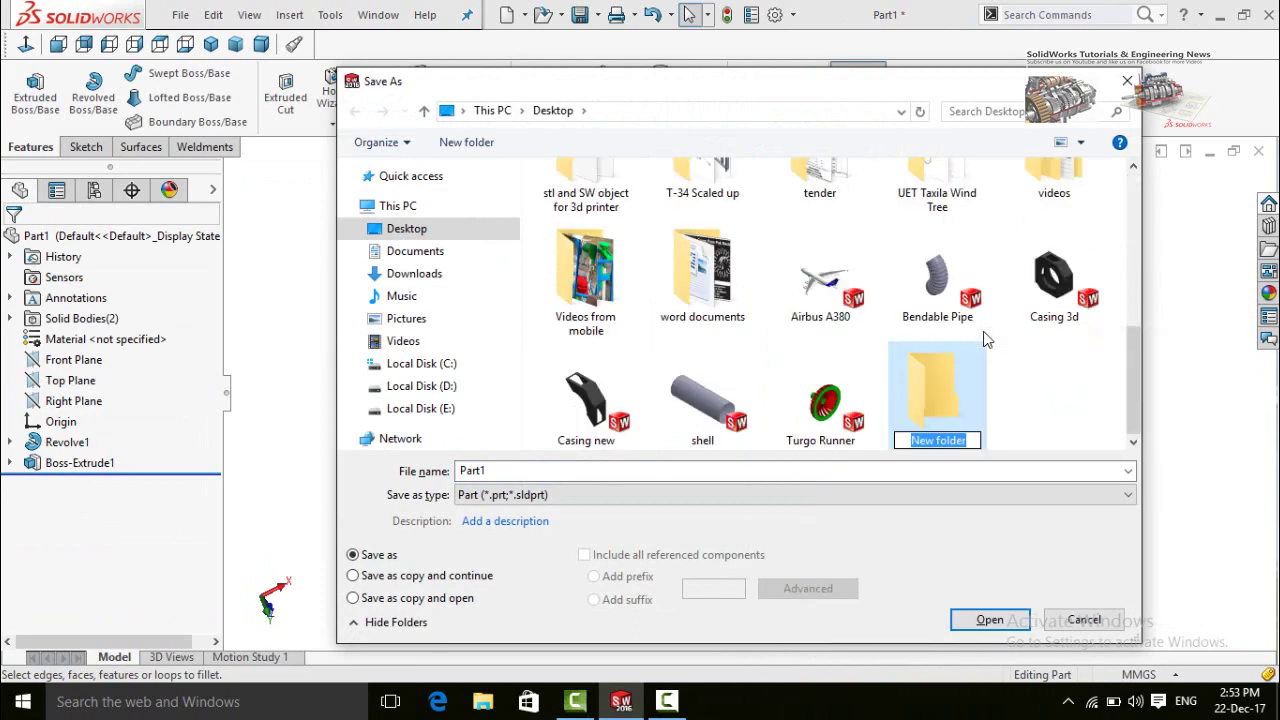
pyautogui.write('Sho')
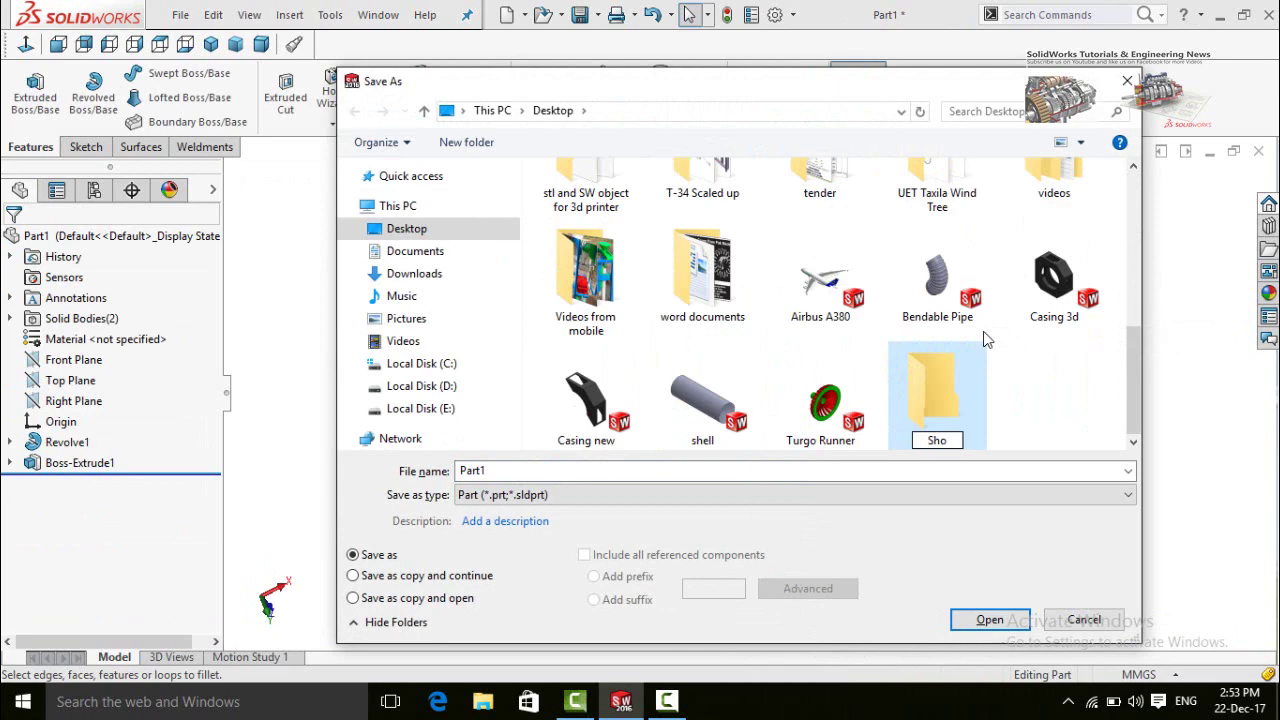
pyautogui.write('ck Absorber')
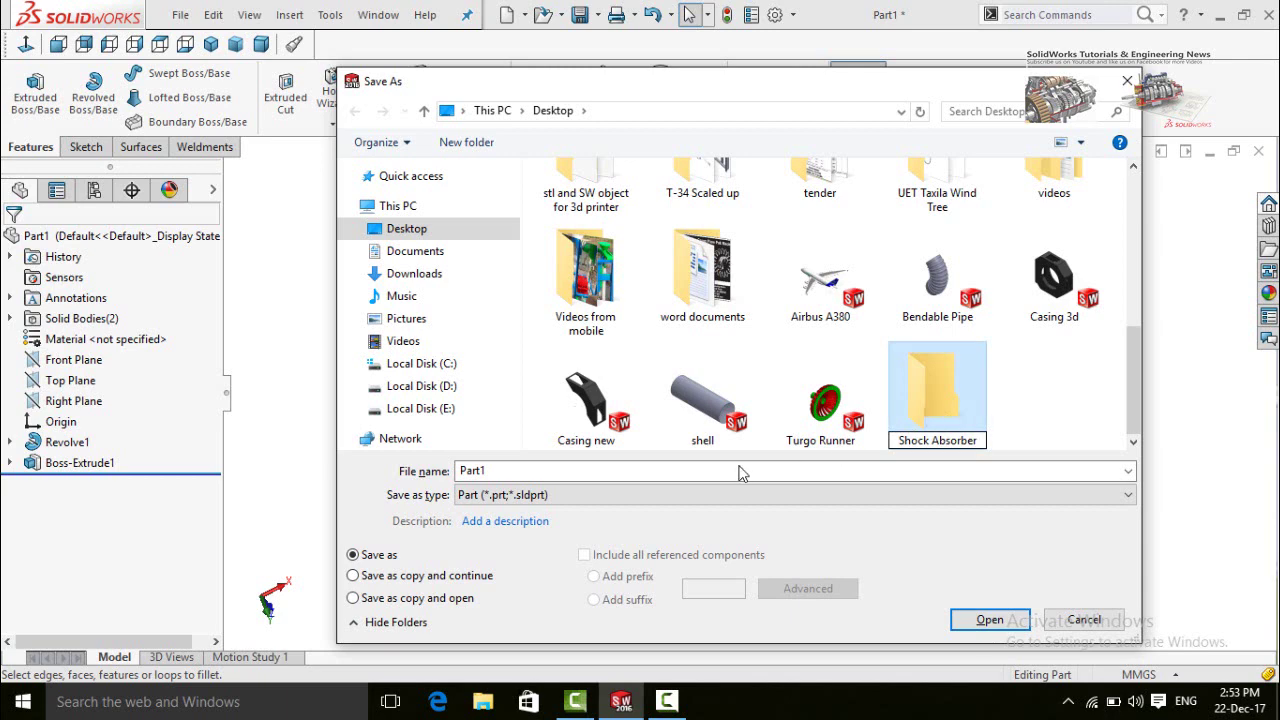
pyautogui.doubleClick(931, 410)
# Save the part as "Part 1" in the Shock Absorber folder
pyautogui.click(575, 467)
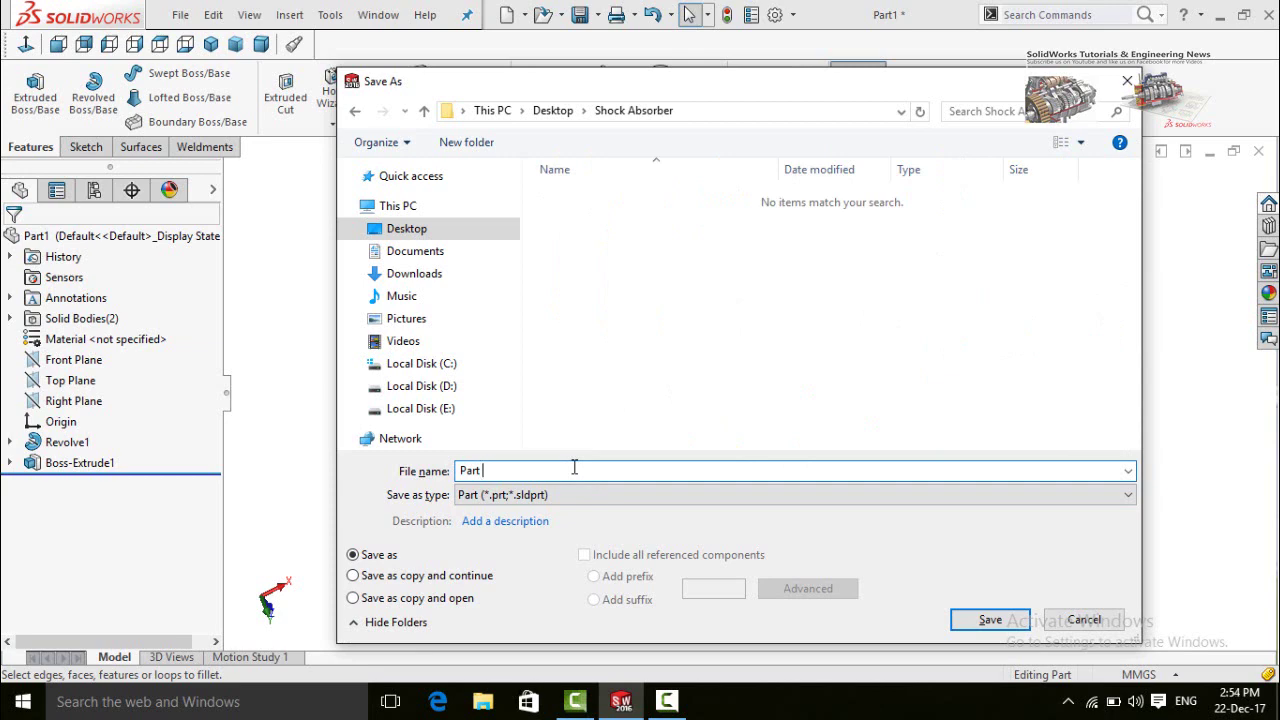
pyautogui.press('Return')
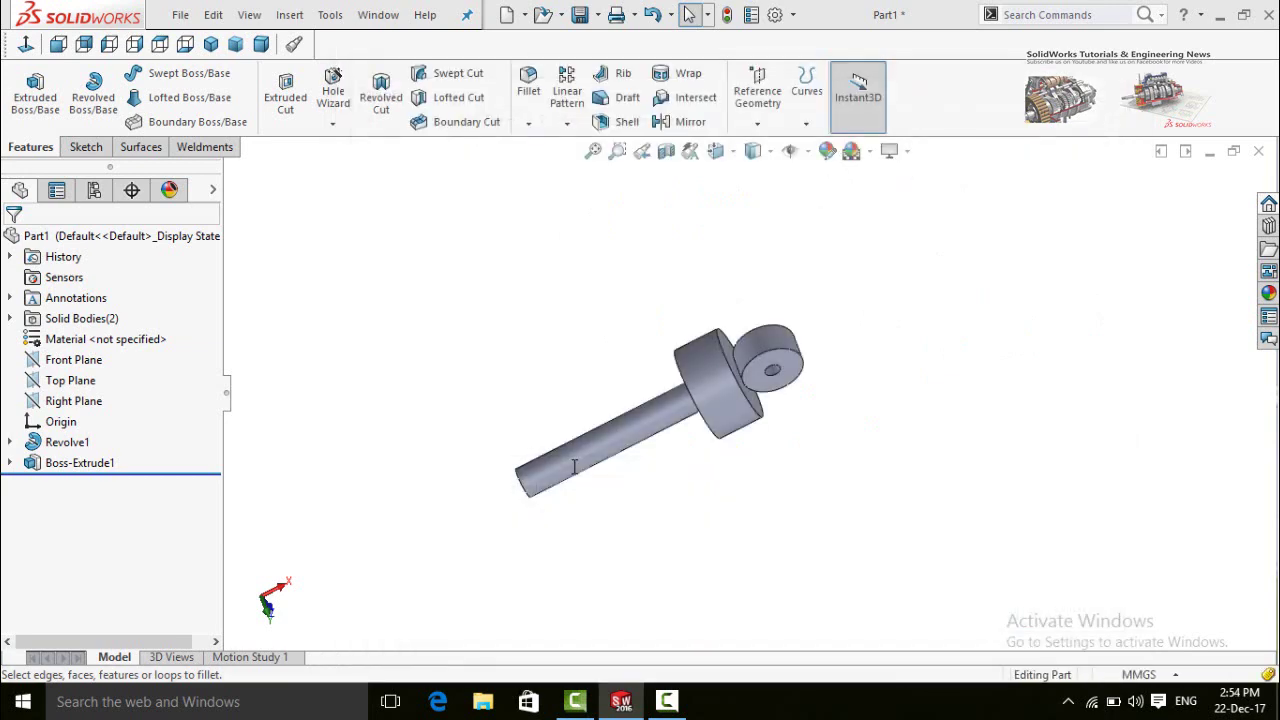
pyautogui.moveTo(845, 372); pyautogui.dragTo(911, 461, button='middle')
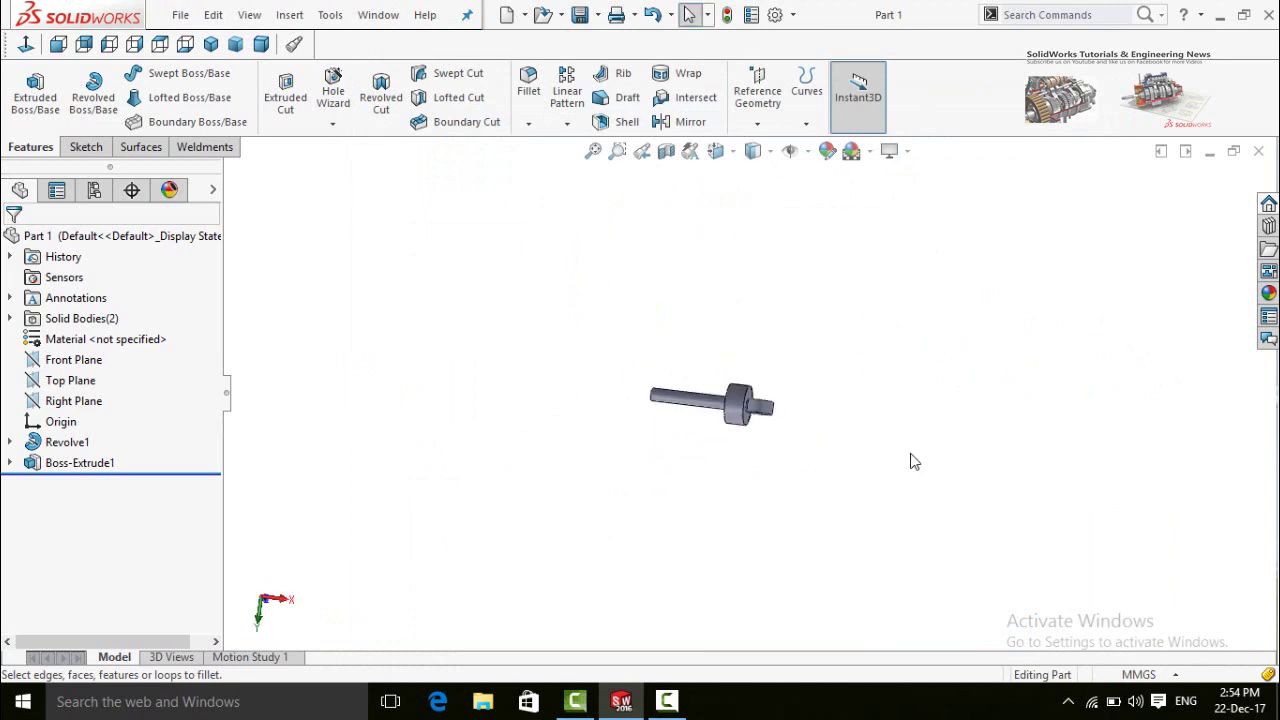
# Create a new part document and start a sketch on the Front Plane
pyautogui.hotkey('ctrl', 'n')
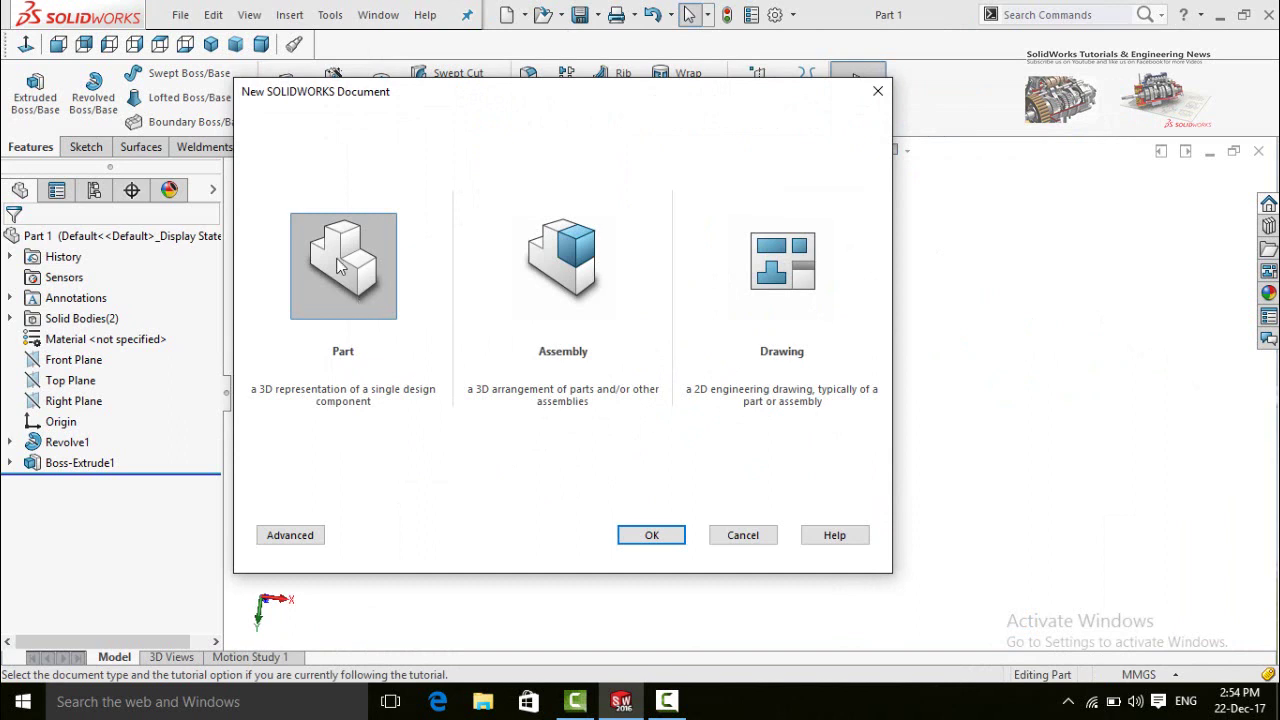
pyautogui.doubleClick(338, 263)
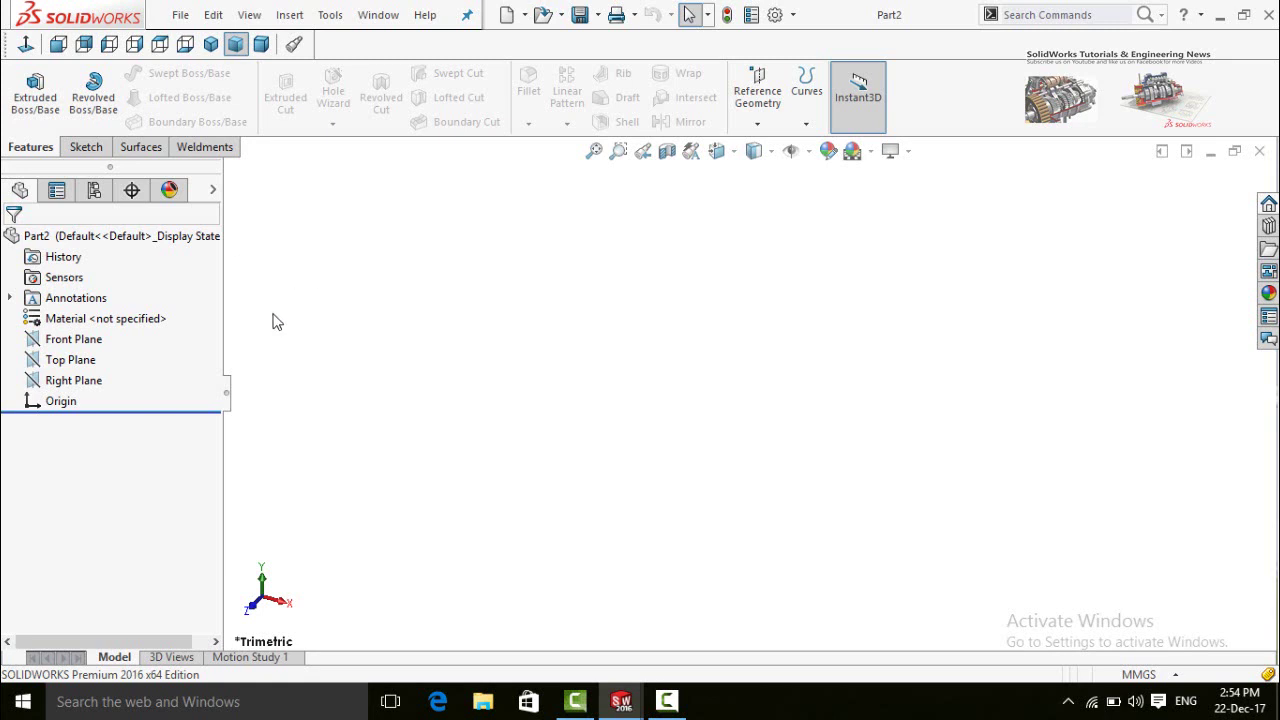
pyautogui.click(40, 342)
pyautogui.click(50, 313)
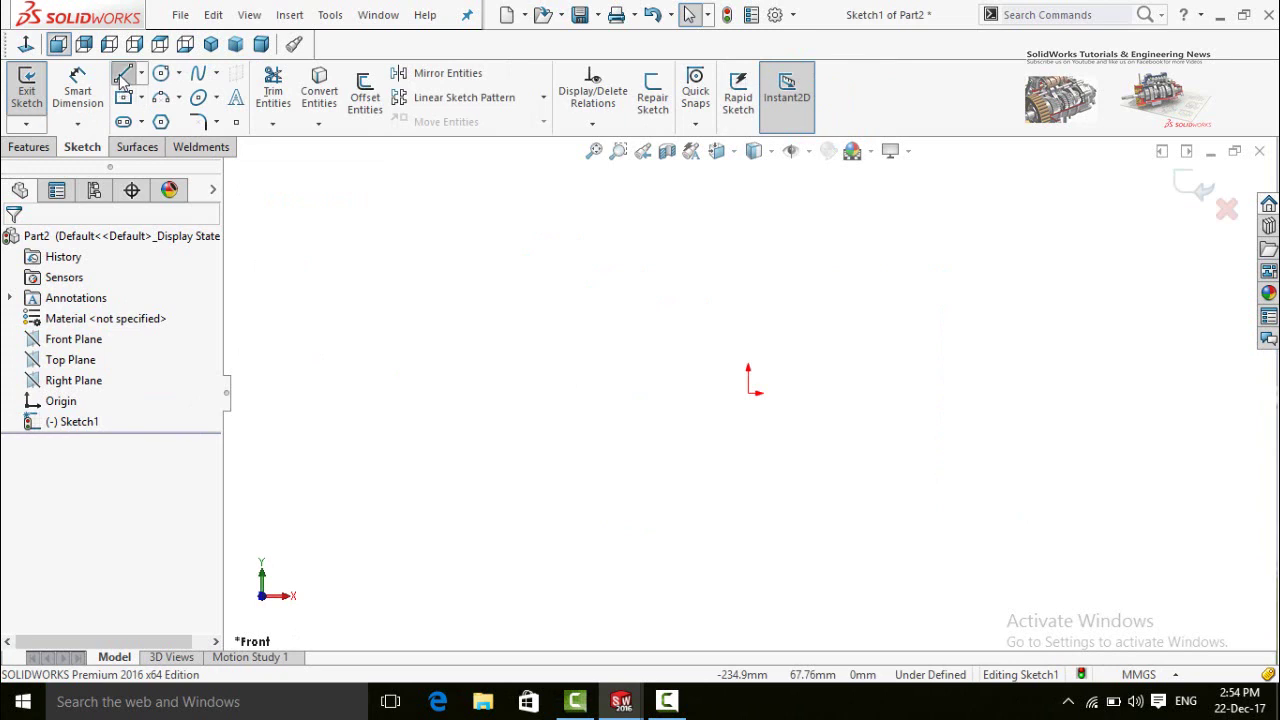
# Sketch a closed L-shaped profile with a long thin horizontal arm and a leg about 14 mm wide, its outer lower corner at the origin
pyautogui.click(122, 77)
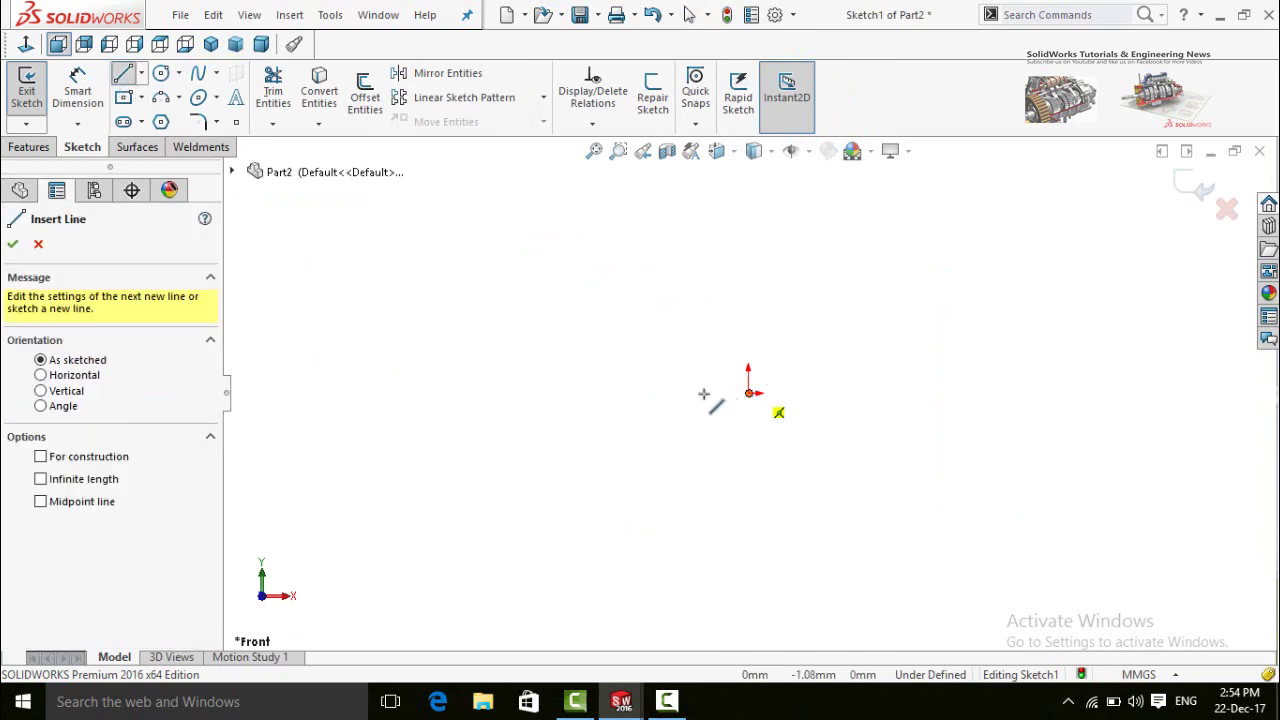
pyautogui.click(458, 347)
pyautogui.scroll(-2, 732, 345)
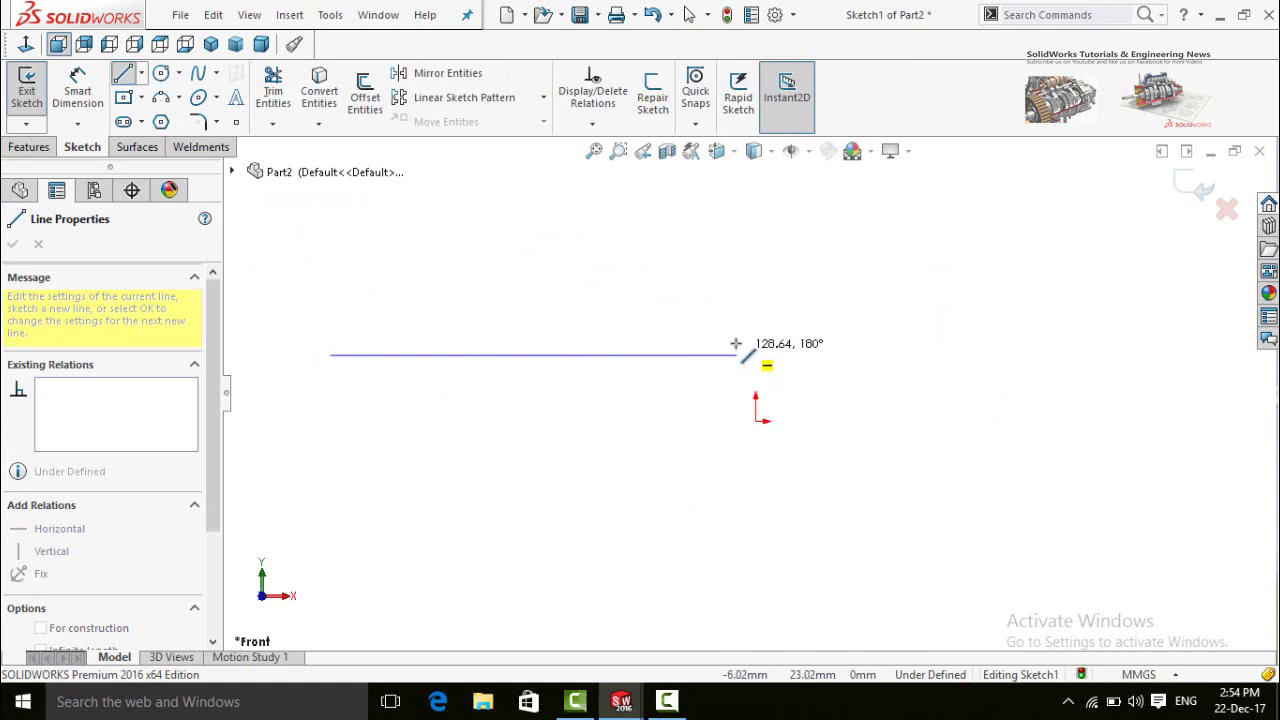
pyautogui.click(712, 354)
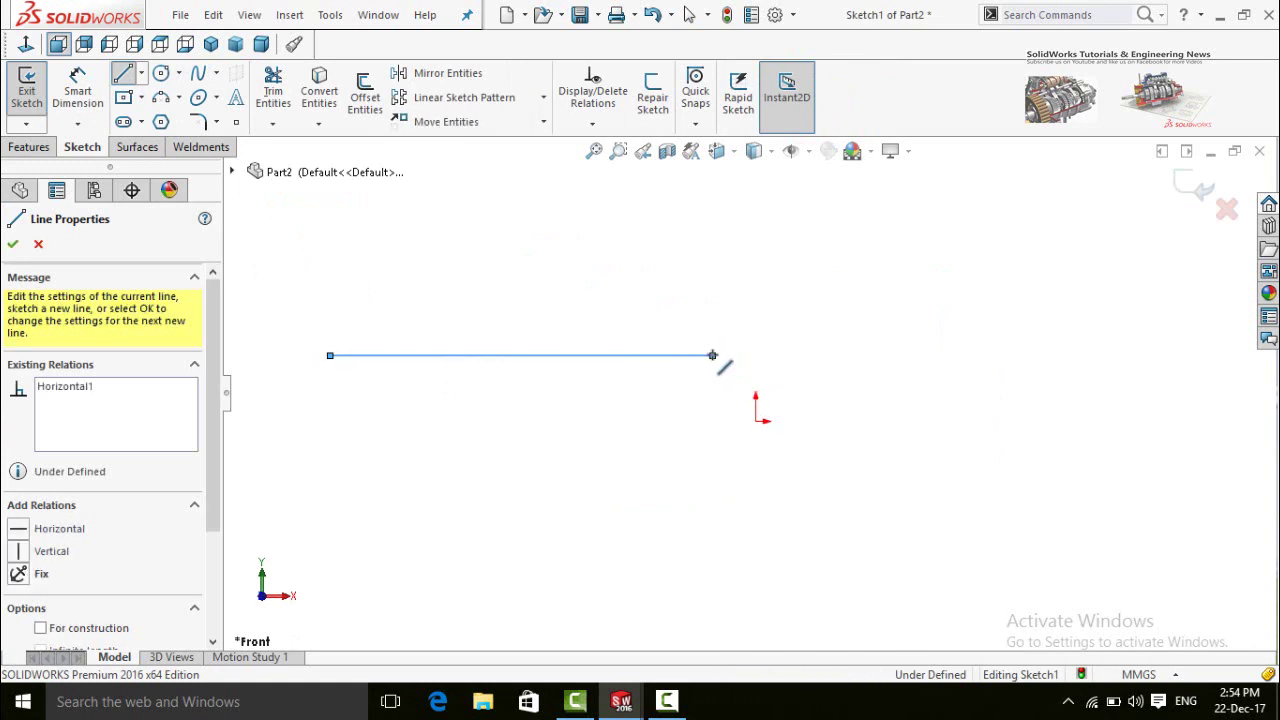
pyautogui.click(712, 421)
pyautogui.click(755, 421)
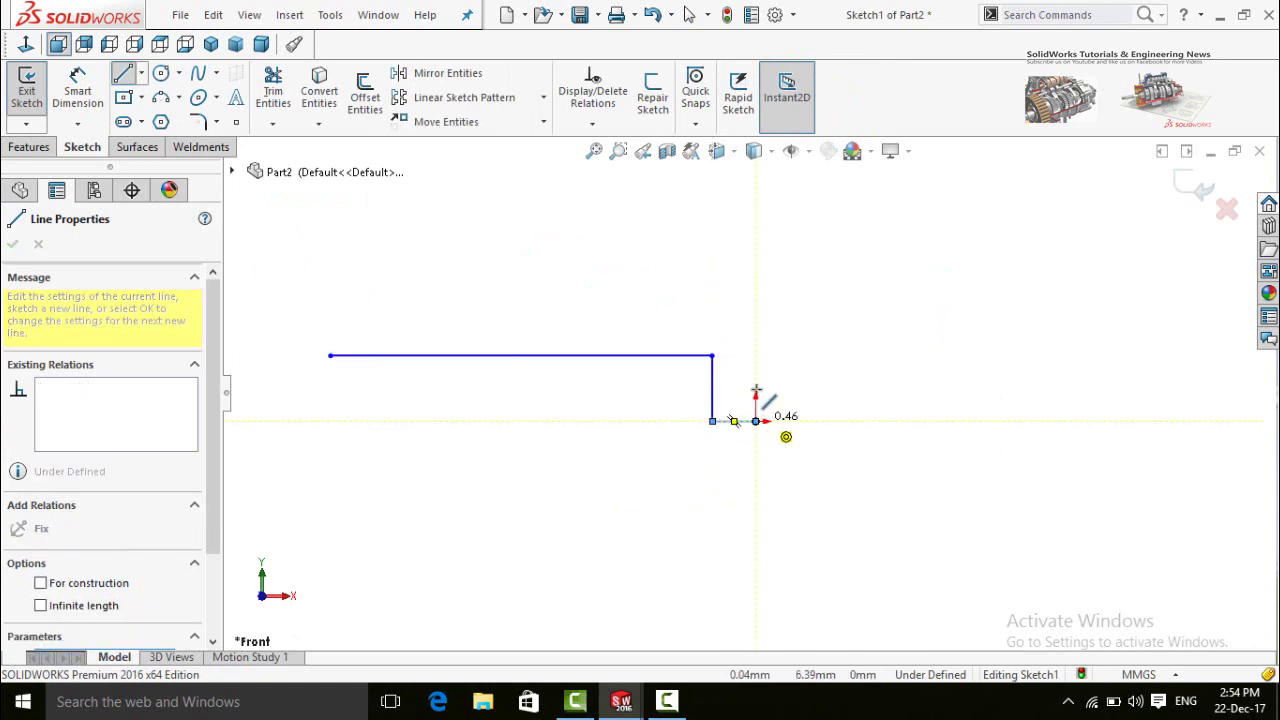
pyautogui.click(755, 334)
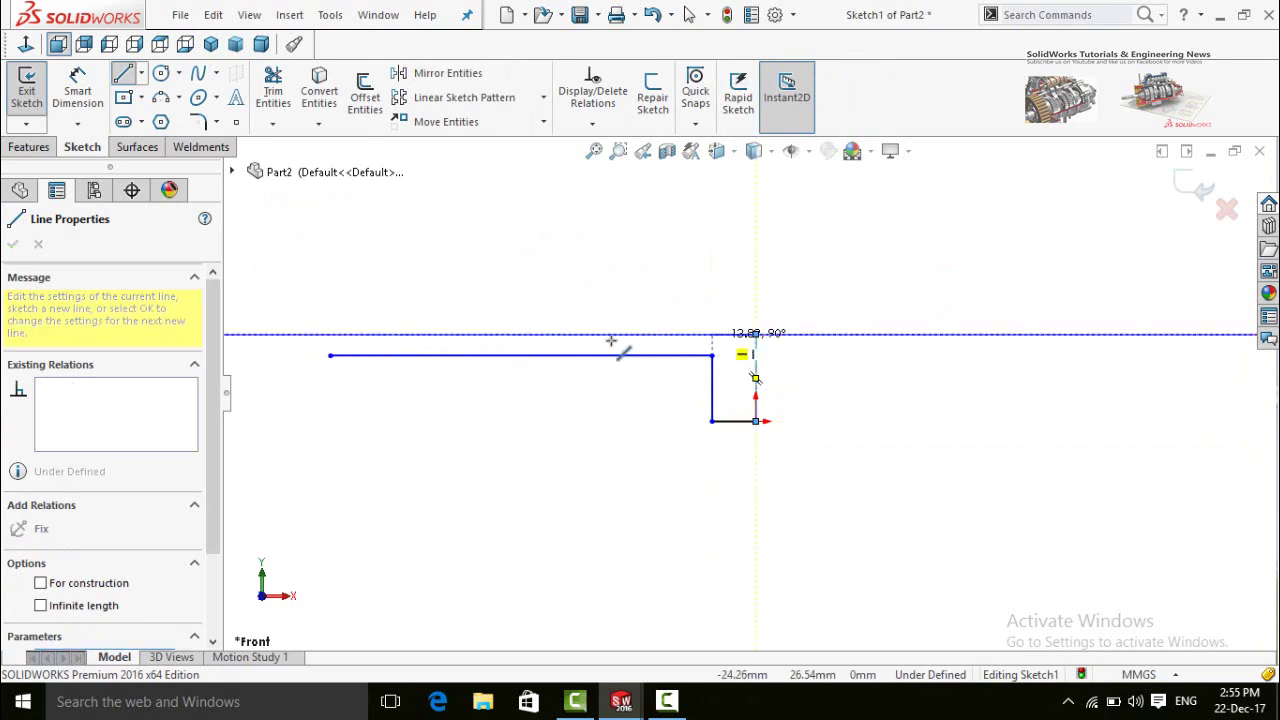
pyautogui.click(330, 334)
pyautogui.click(330, 355)
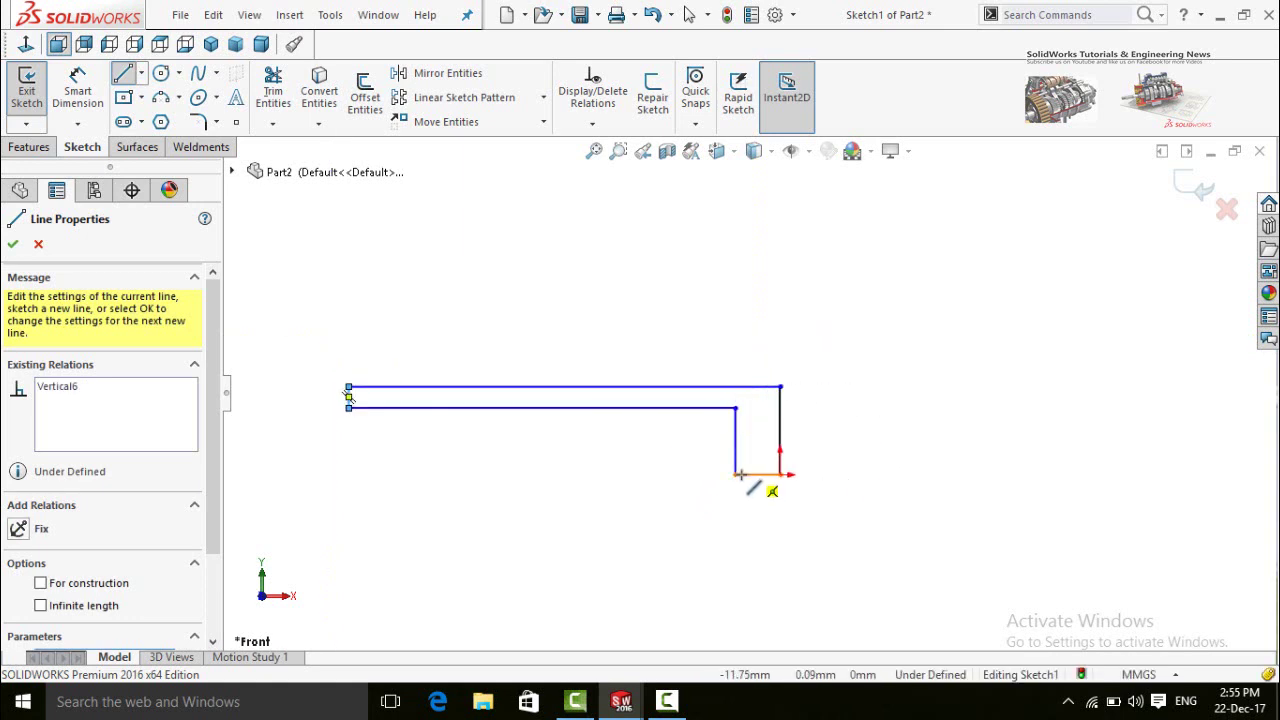
pyautogui.press('Escape')
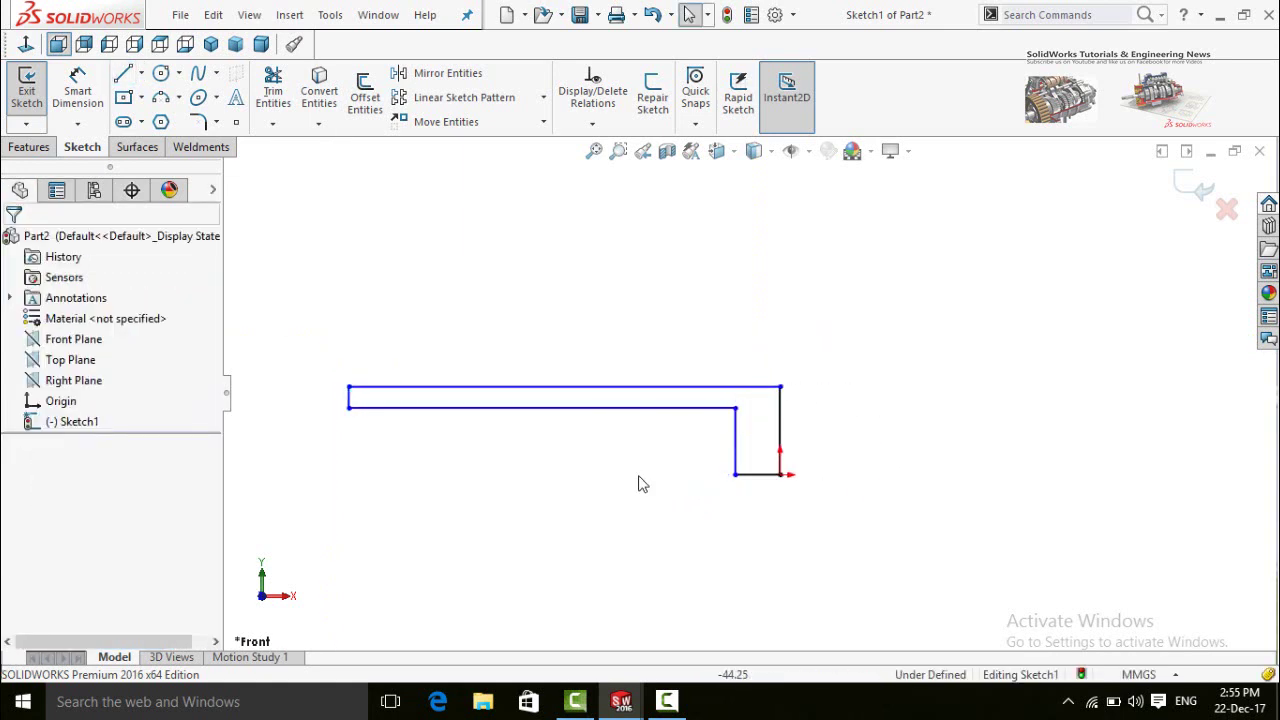
# Dimension the vertical distance between the arm's lower line and the leg's bottom edge to 10 mm
pyautogui.moveTo(667, 485)
pyautogui.mouseDown(button='right')
pyautogui.moveTo(666, 443)
pyautogui.moveTo(633, 395)
pyautogui.mouseUp(button='right')
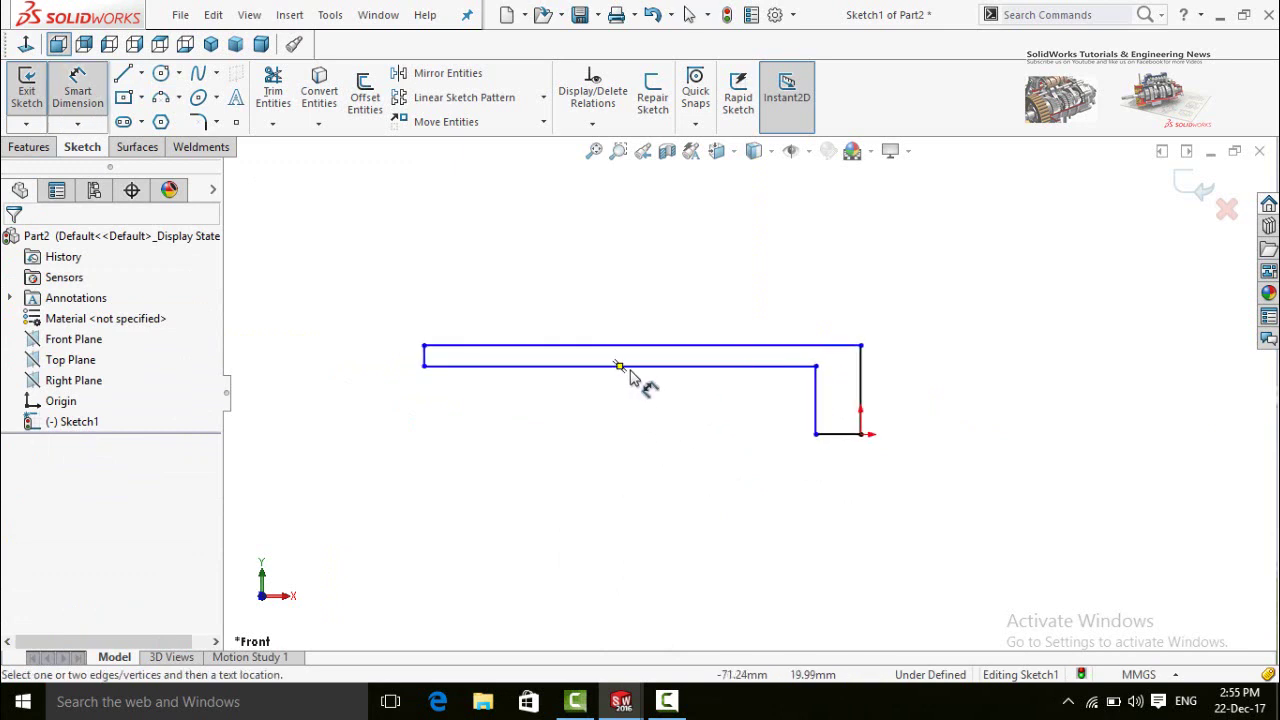
pyautogui.click(630, 367)
pyautogui.click(838, 433)
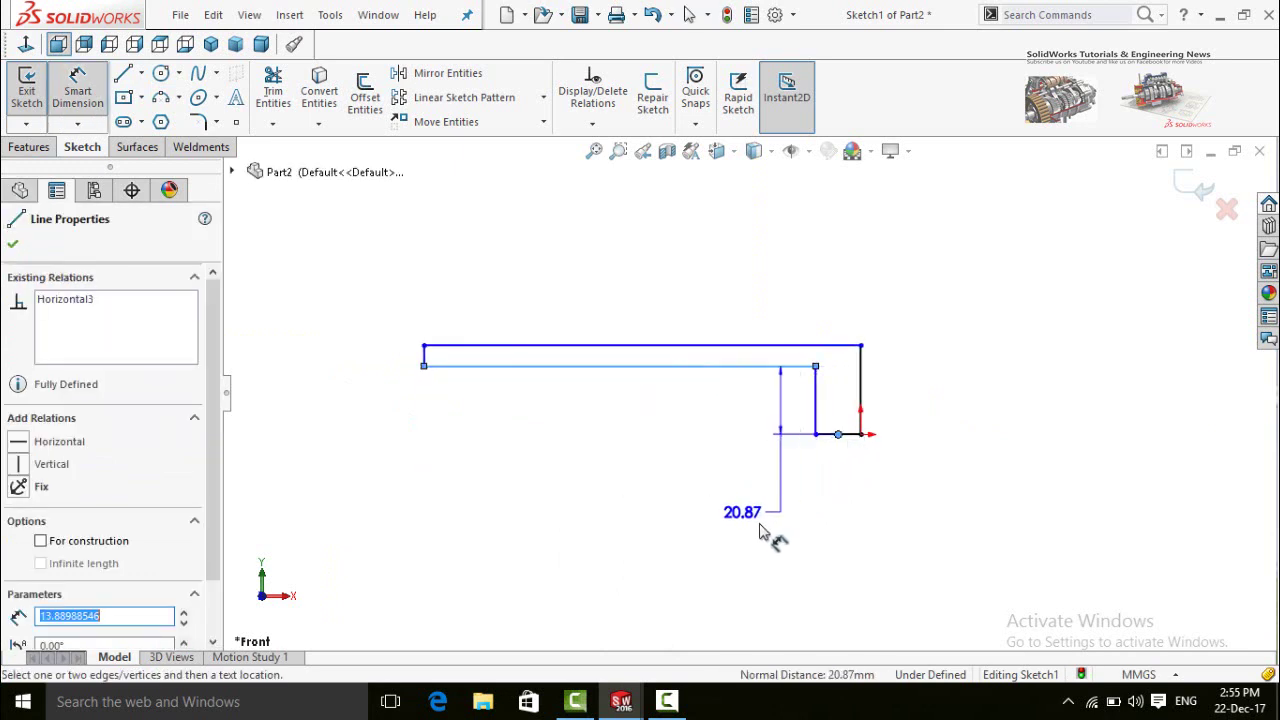
pyautogui.click(726, 540)
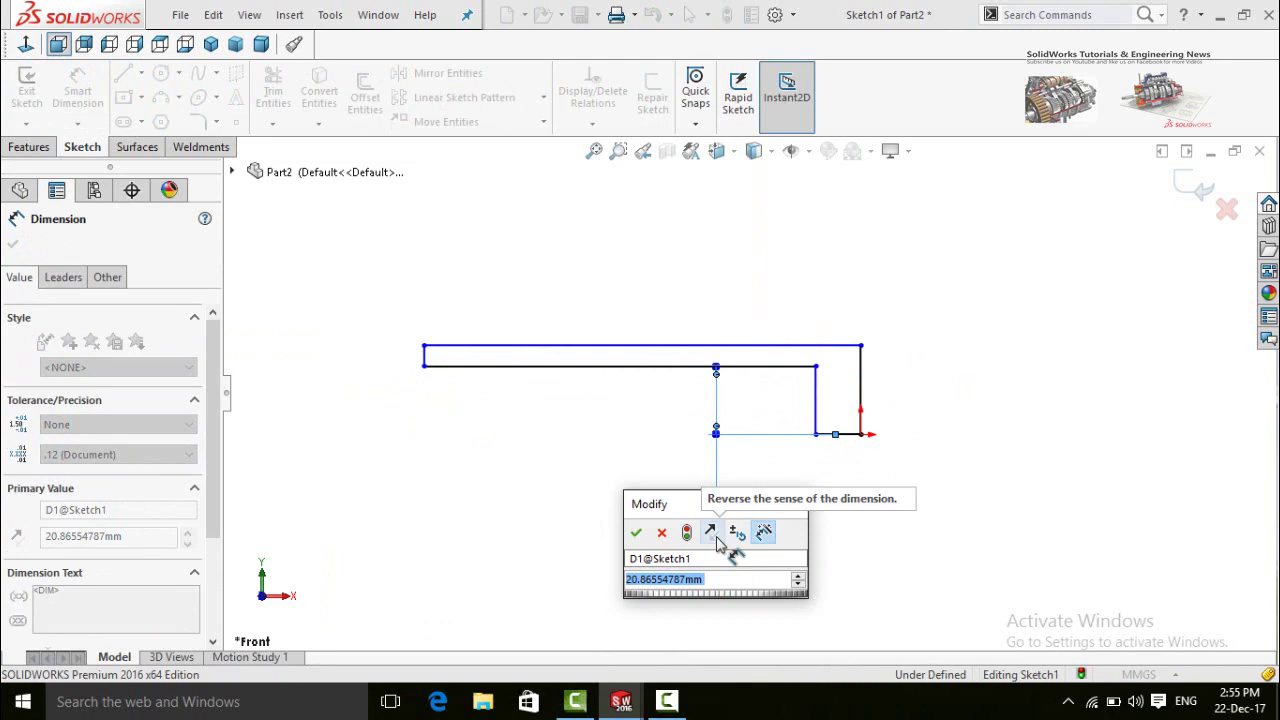
pyautogui.write('10')
pyautogui.press('Return')
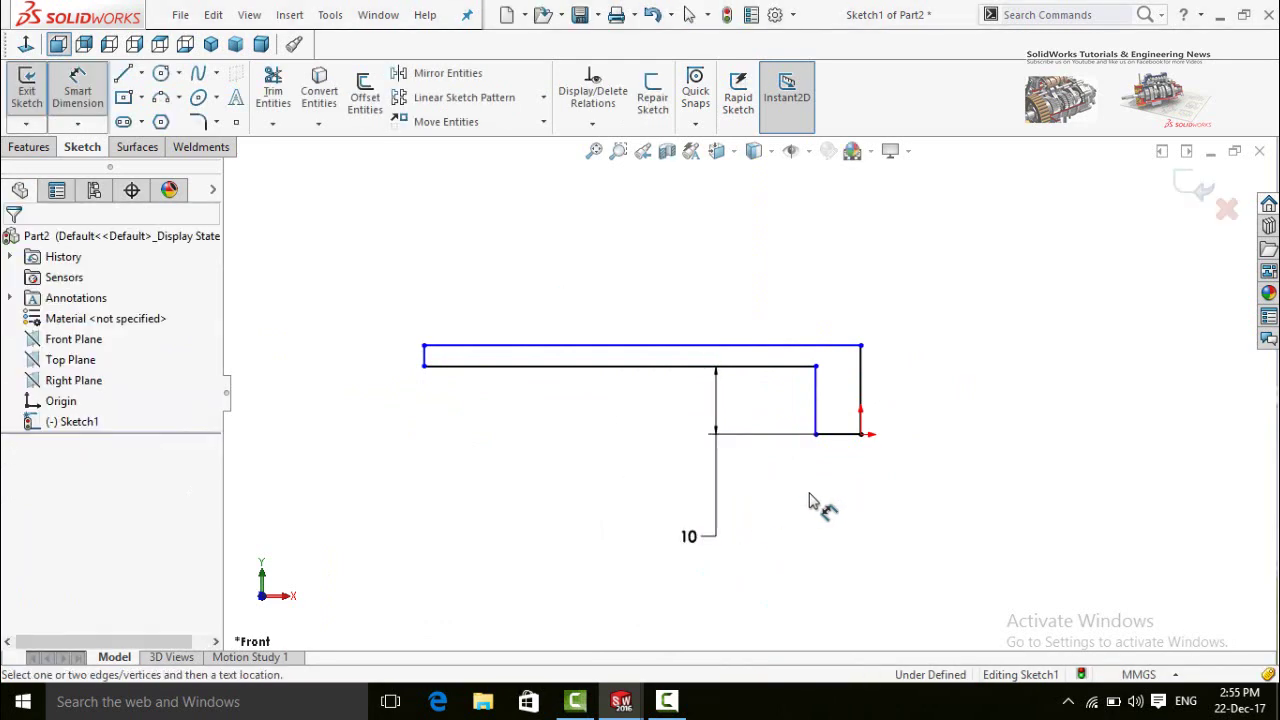
# Dimension the length of the arm's lower horizontal line to 6 in
pyautogui.scroll(-1, 890, 400)
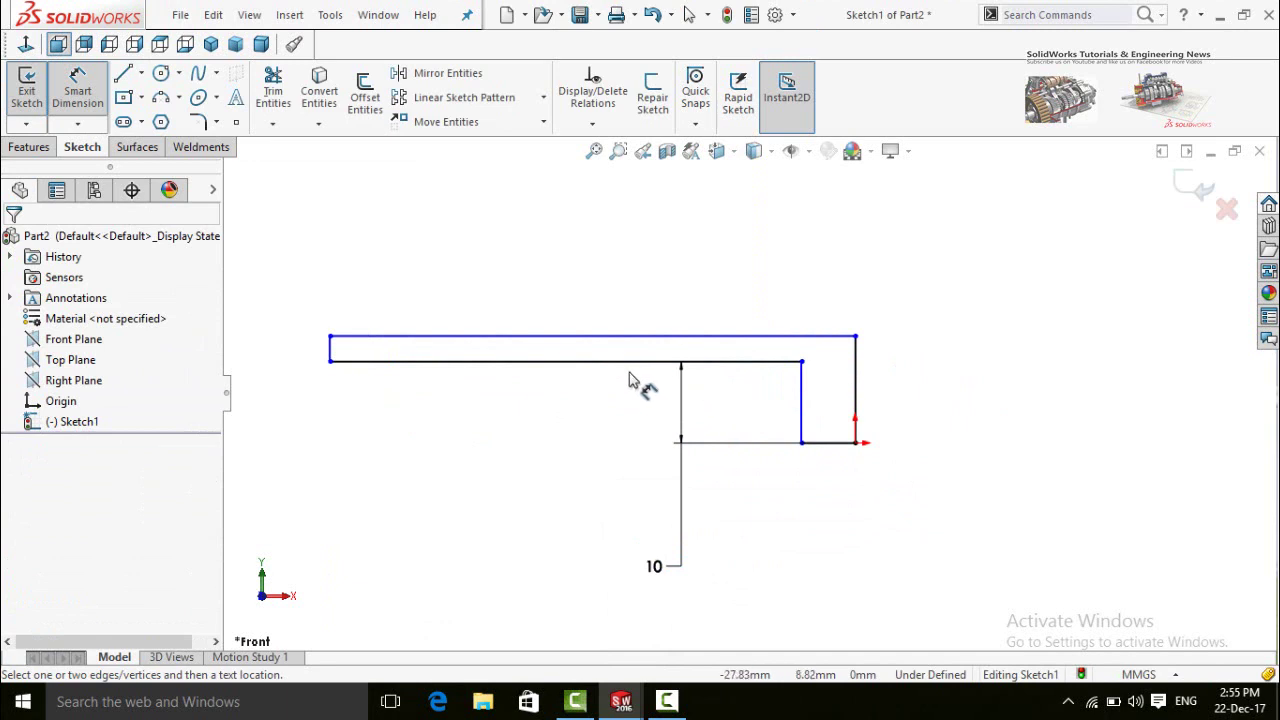
pyautogui.scroll(2, 629, 380)
pyautogui.click(571, 371)
pyautogui.click(565, 428)
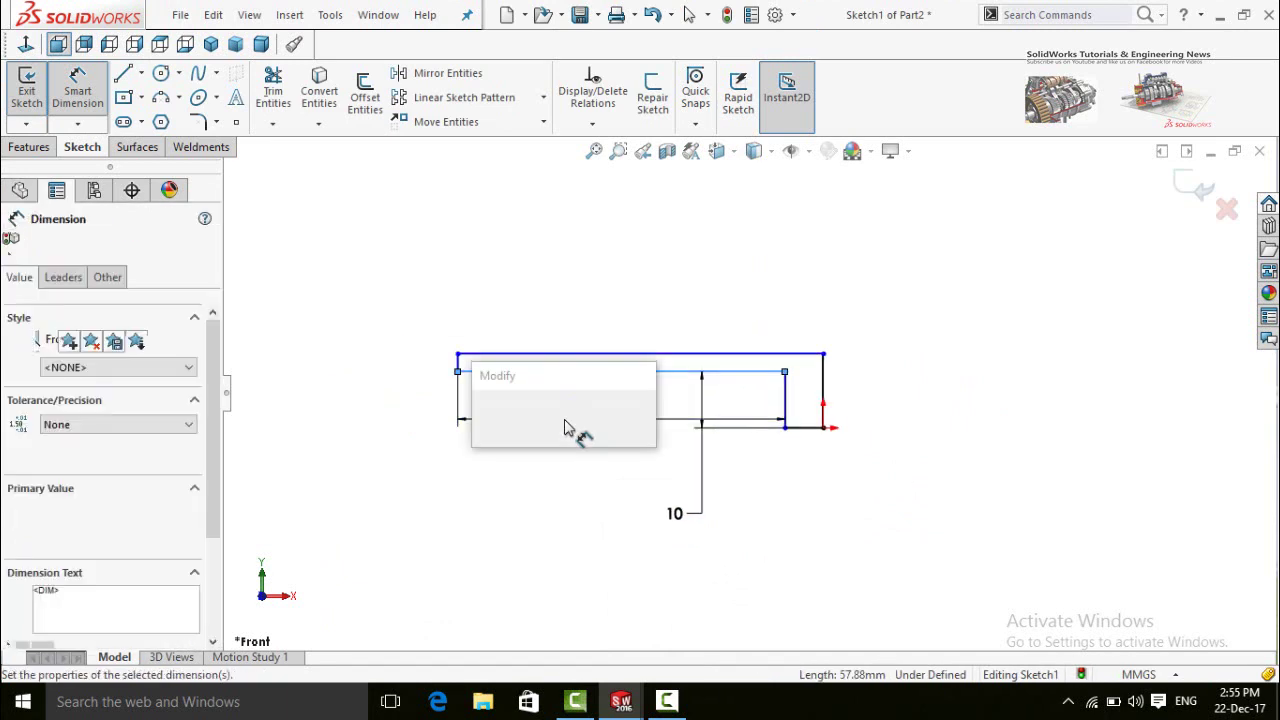
pyautogui.write('6')
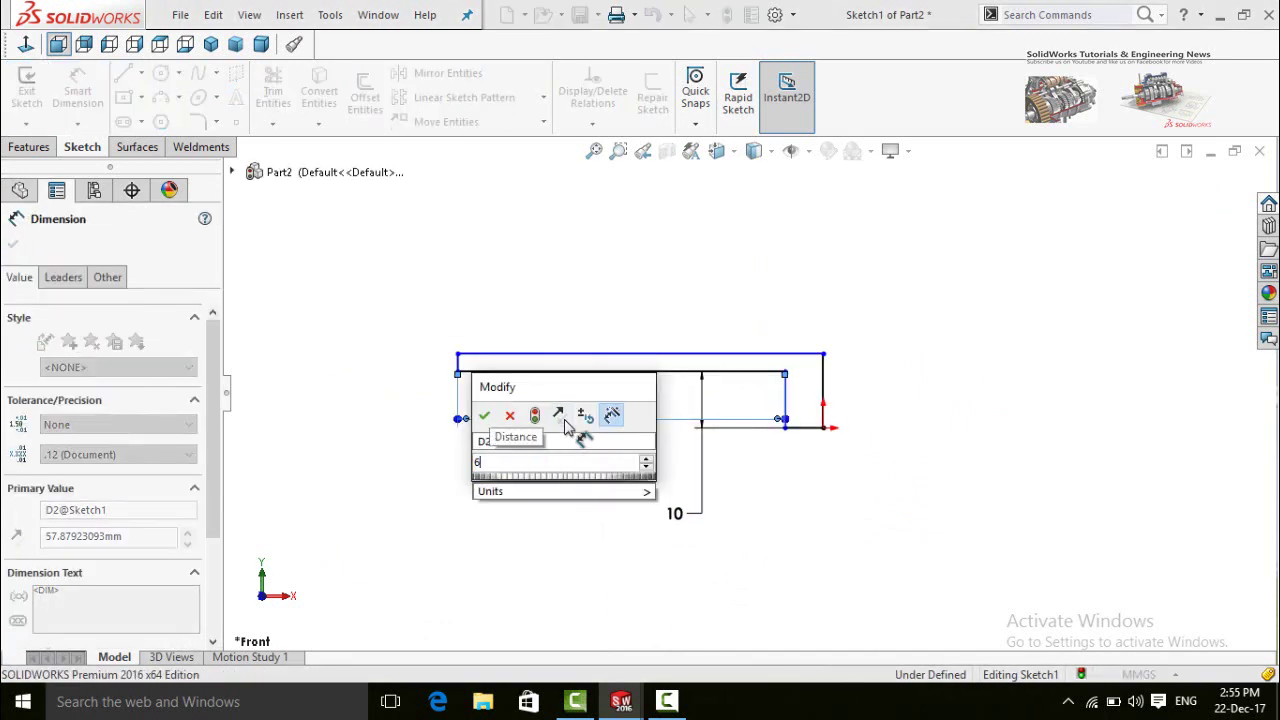
pyautogui.write('in')
pyautogui.press('Return')
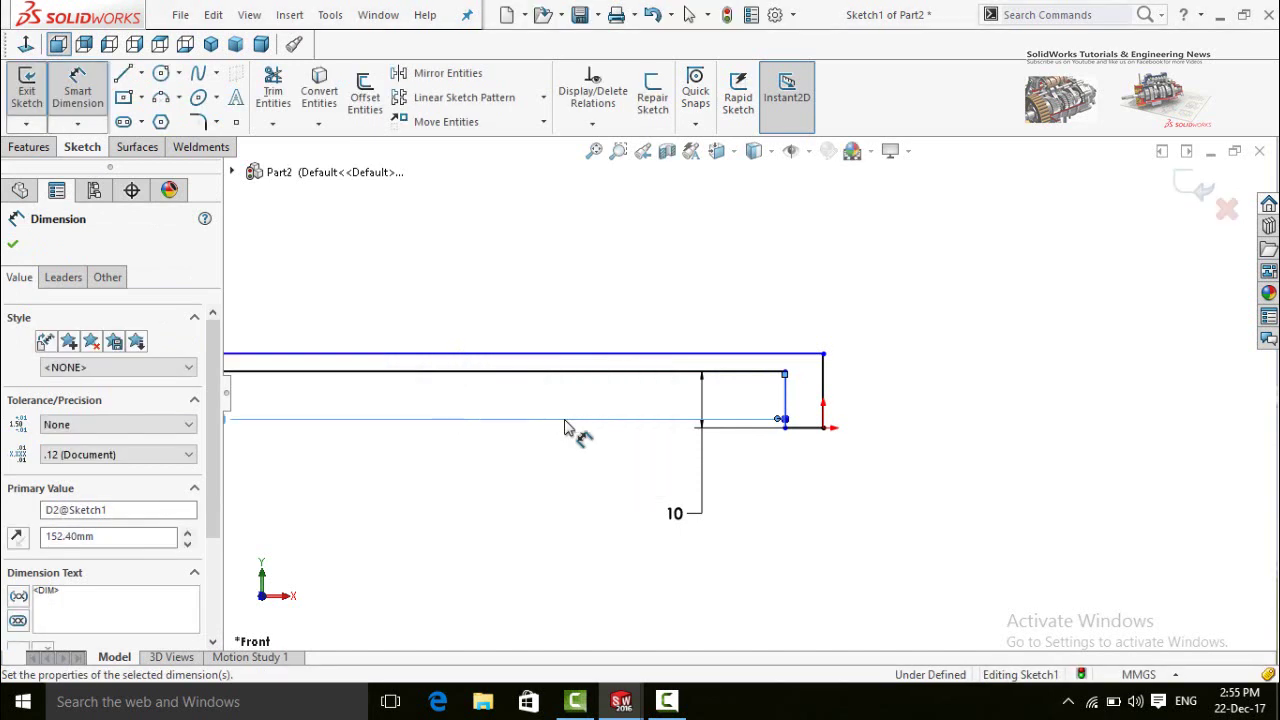
pyautogui.scroll(4, 650, 400)
pyautogui.scroll(-3, 671, 386)
pyautogui.click(898, 452)
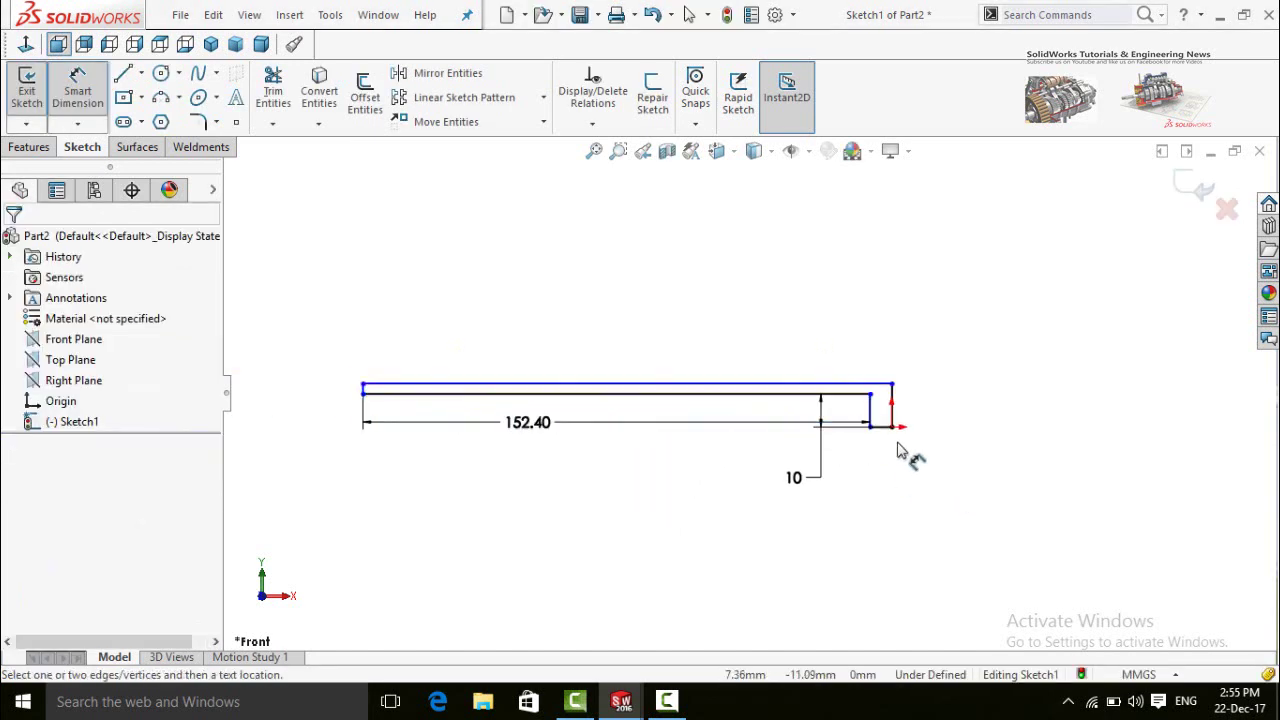
pyautogui.scroll(-1, 890, 428)
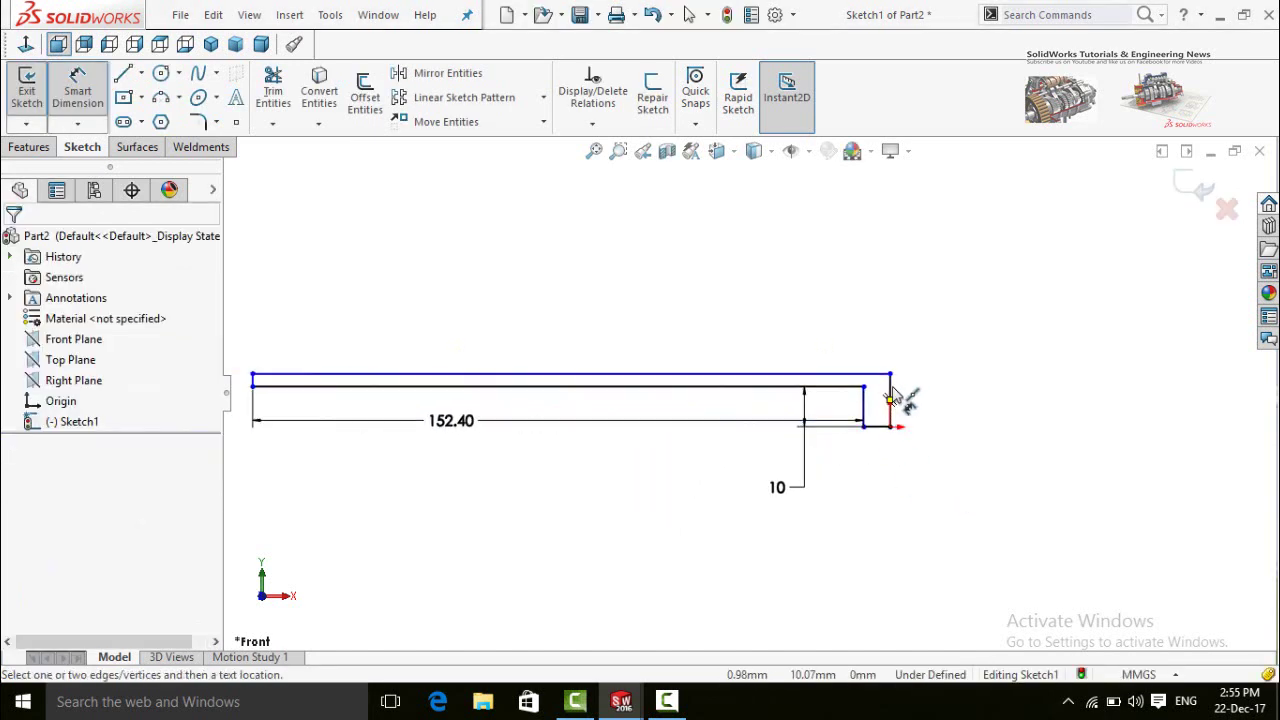
# Dimension the thickness of the long arm at its free end to 5 mm
pyautogui.scroll(-2, 470, 392)
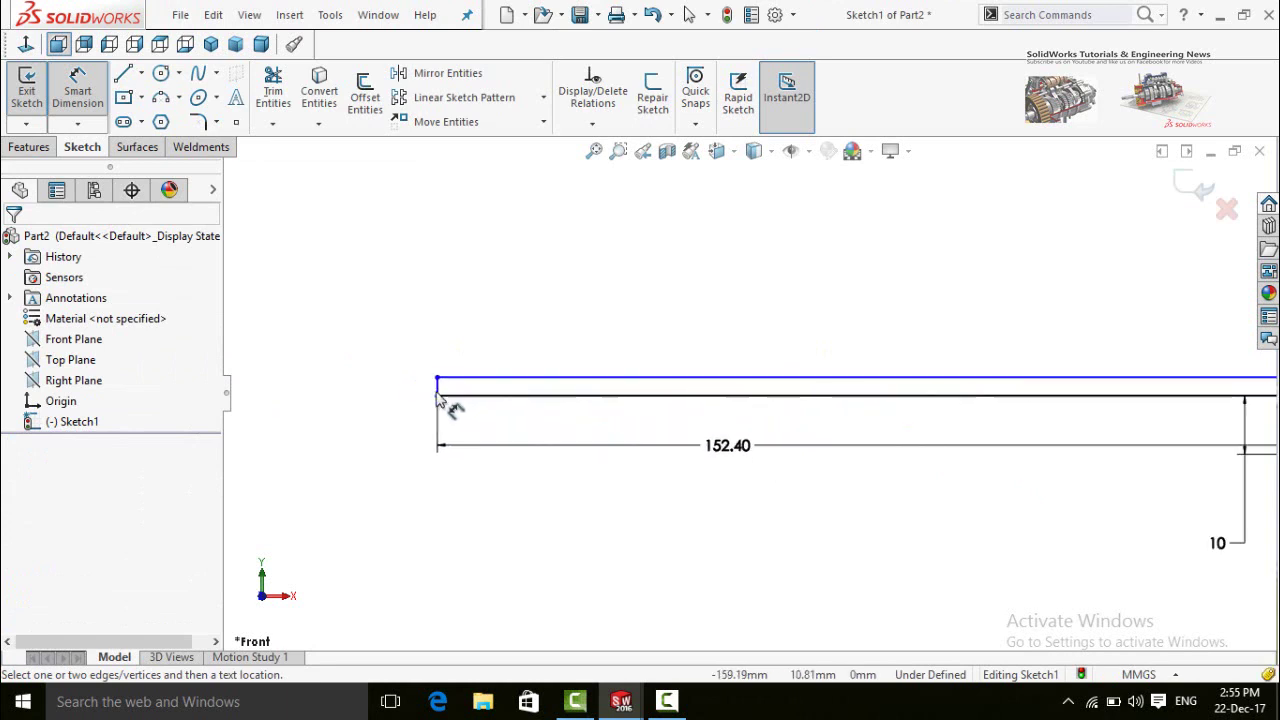
pyautogui.click(437, 397)
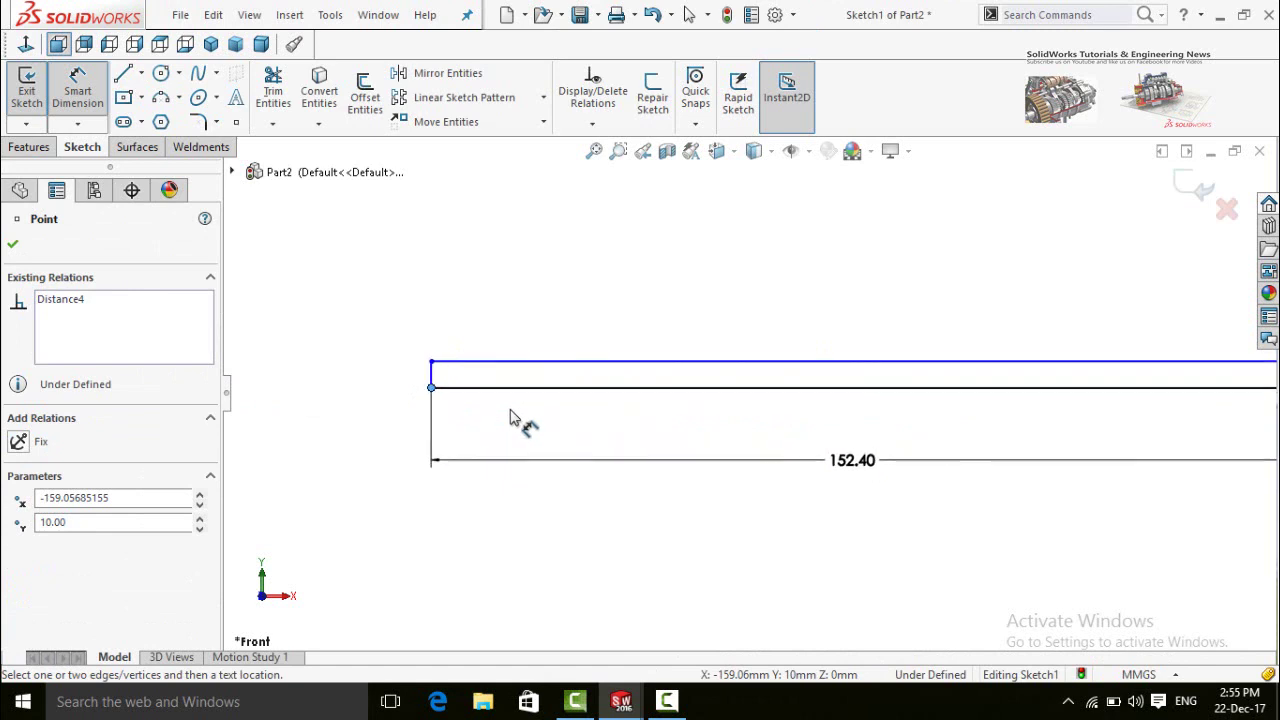
pyautogui.scroll(-1, 520, 422)
pyautogui.click(412, 388)
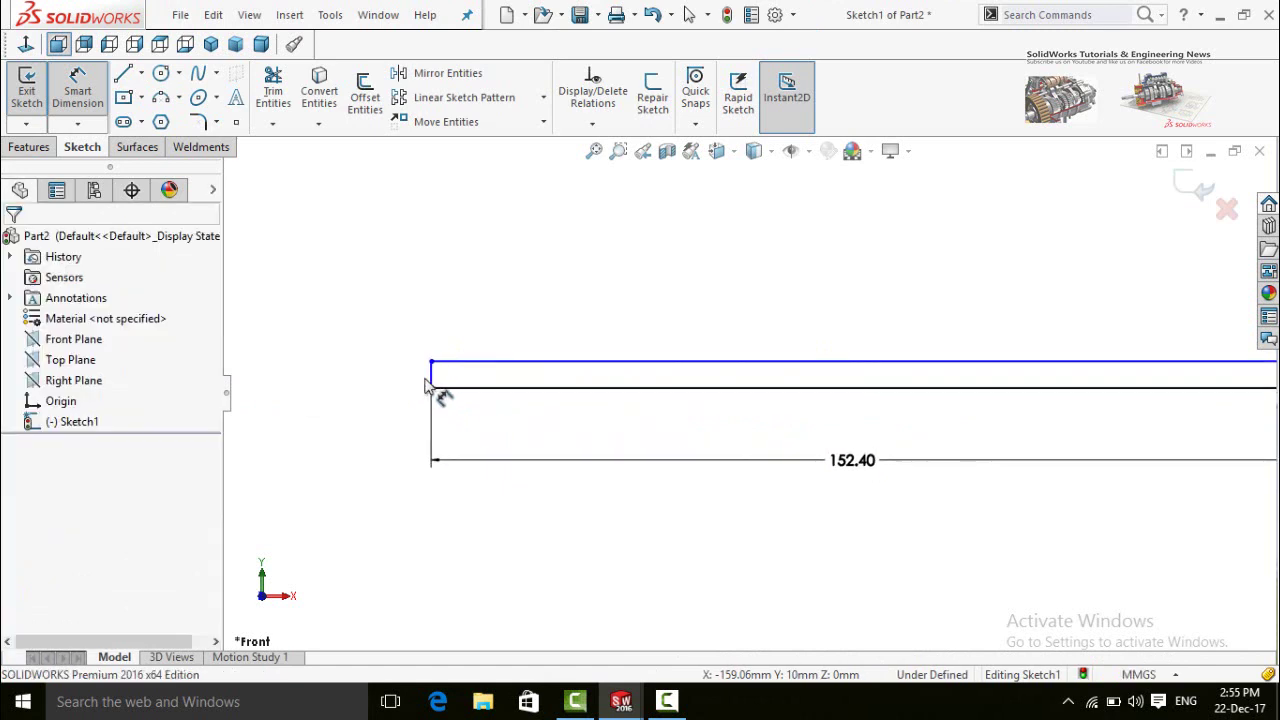
pyautogui.click(432, 382)
pyautogui.click(392, 448)
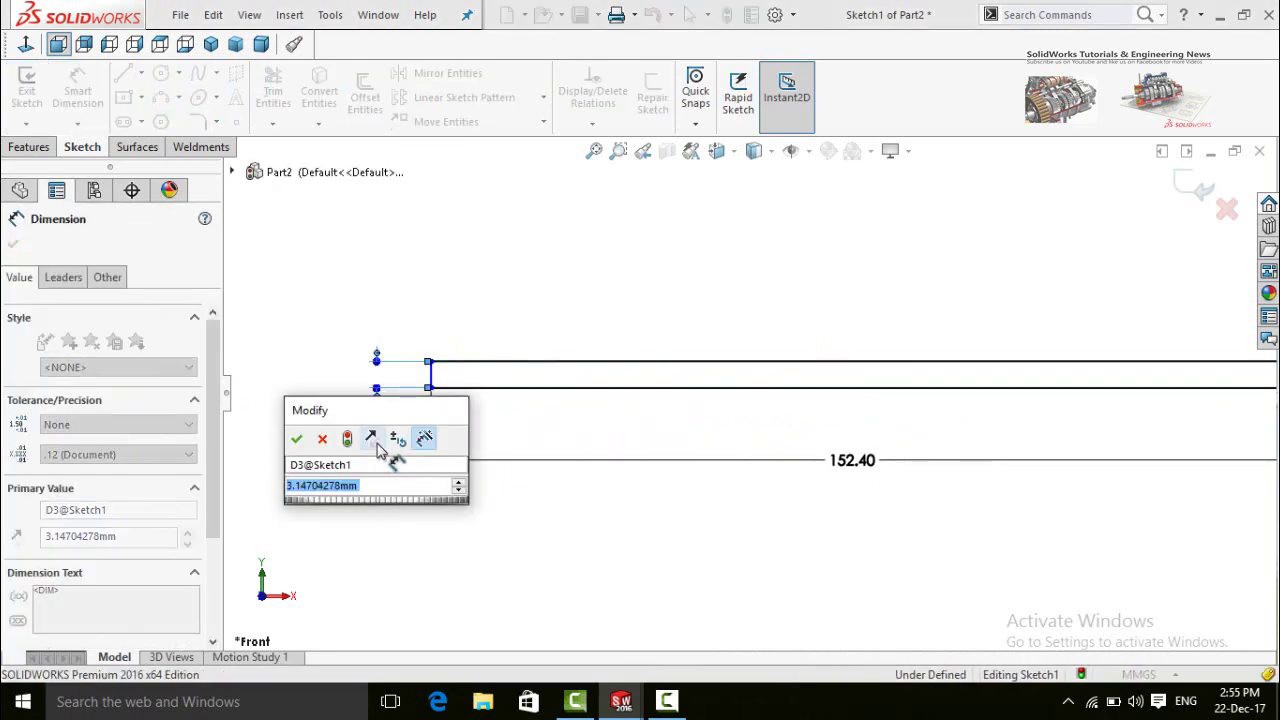
pyautogui.write('4')
pyautogui.press('BackSpace')
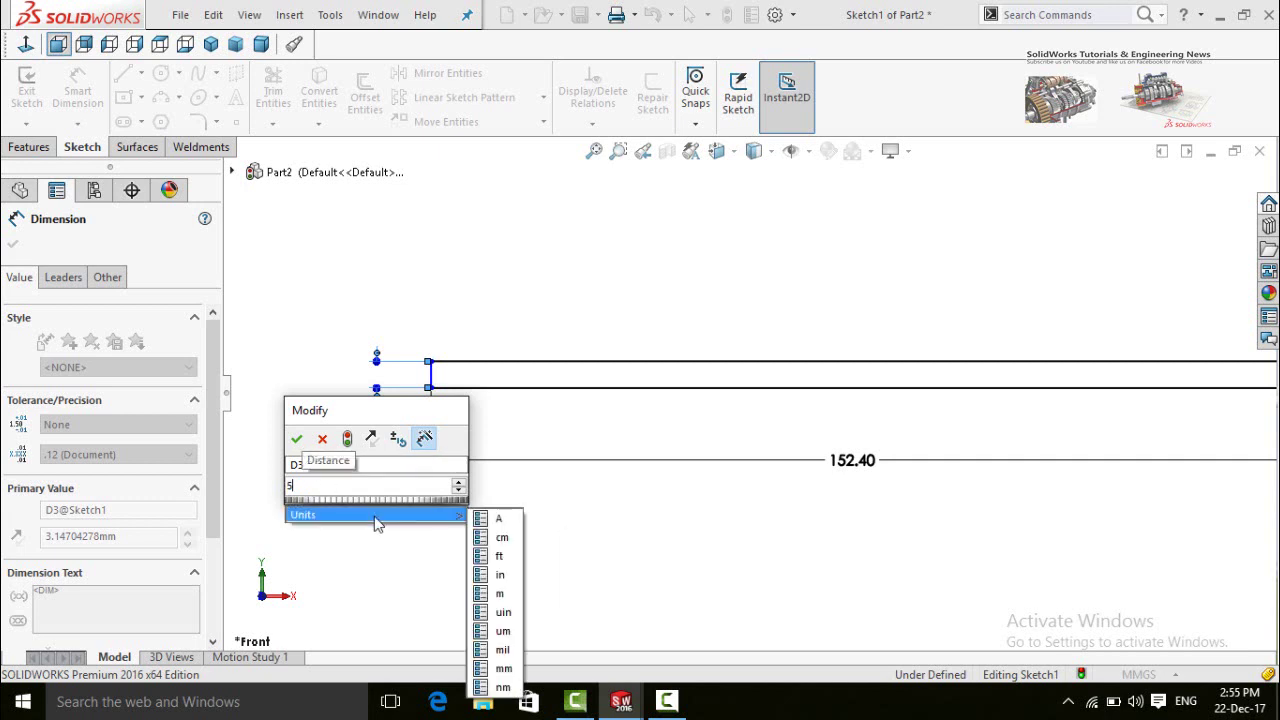
pyautogui.click(296, 438)
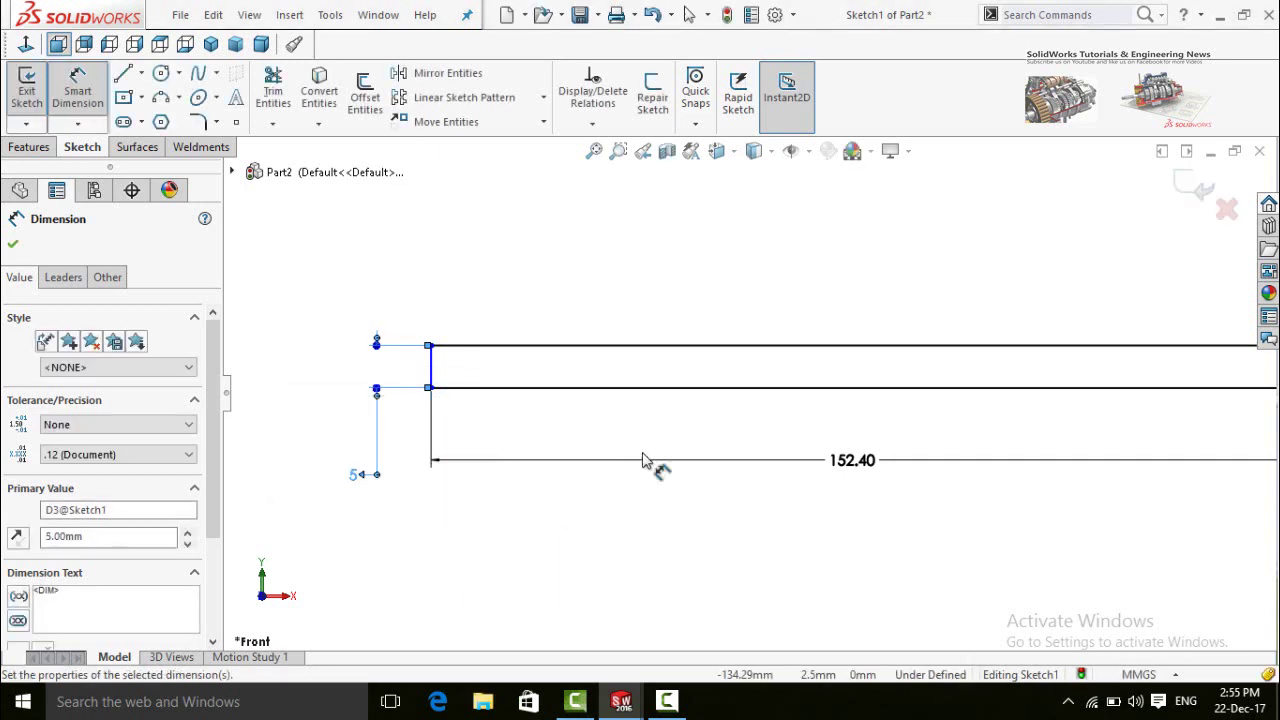
pyautogui.scroll(5, 660, 450)
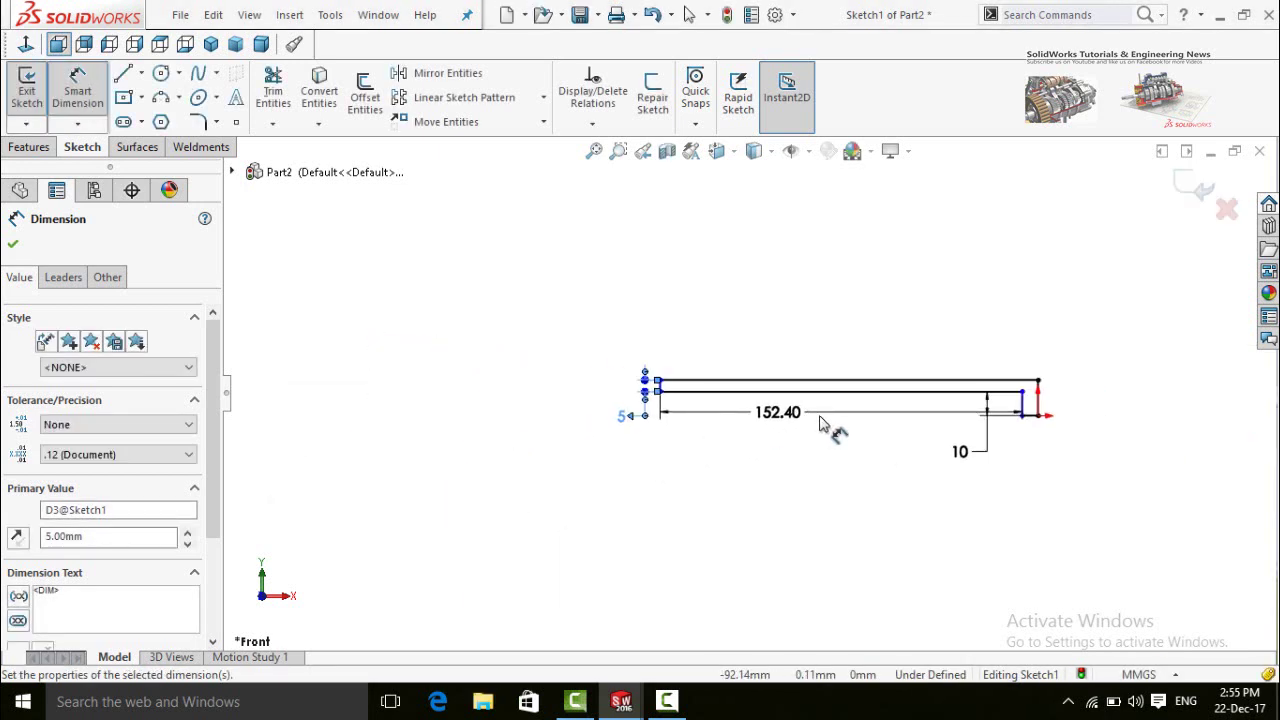
pyautogui.click(940, 428)
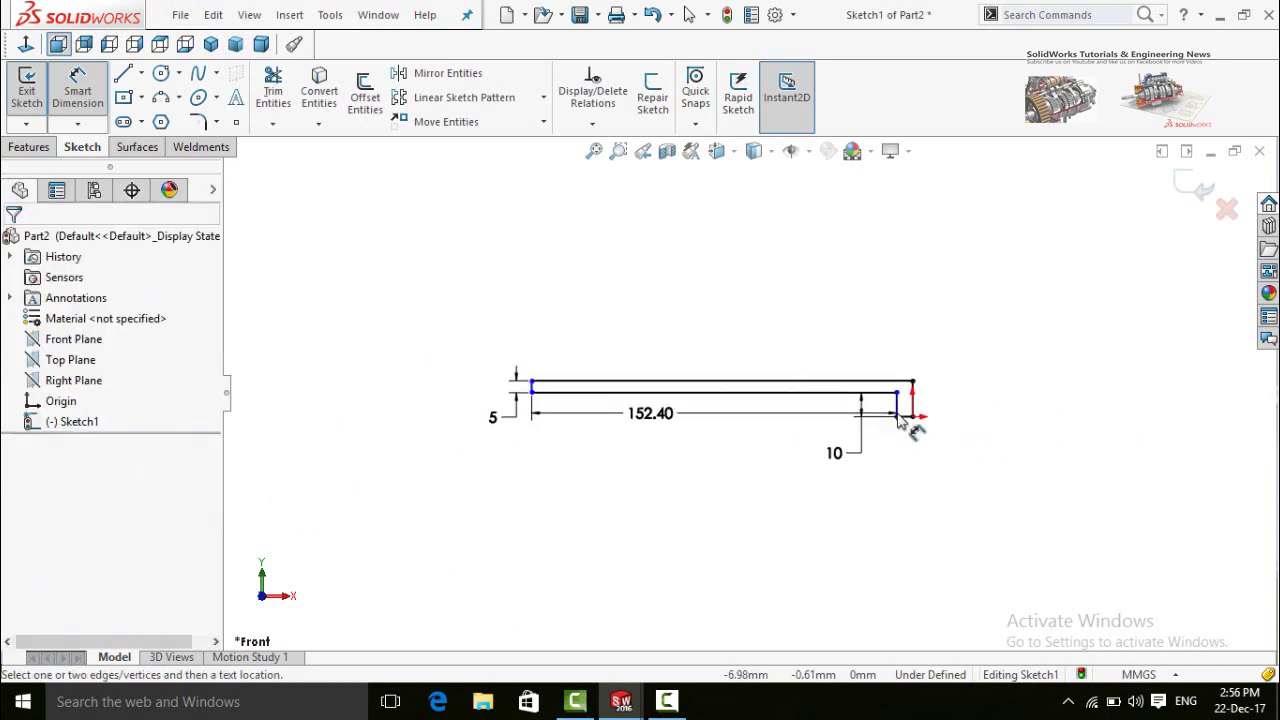
# Dimension the width of the leg's bottom edge at the origin to 5 mm
pyautogui.scroll(-4, 890, 428)
pyautogui.click(874, 420)
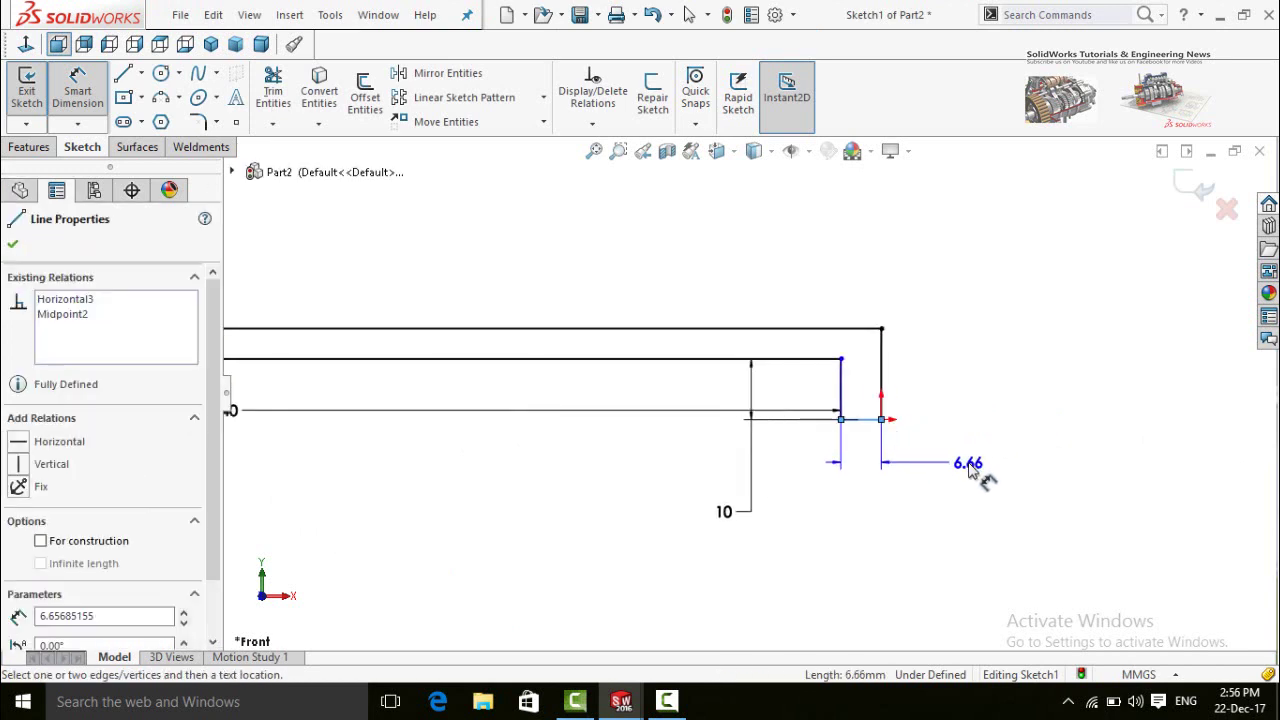
pyautogui.click(968, 470)
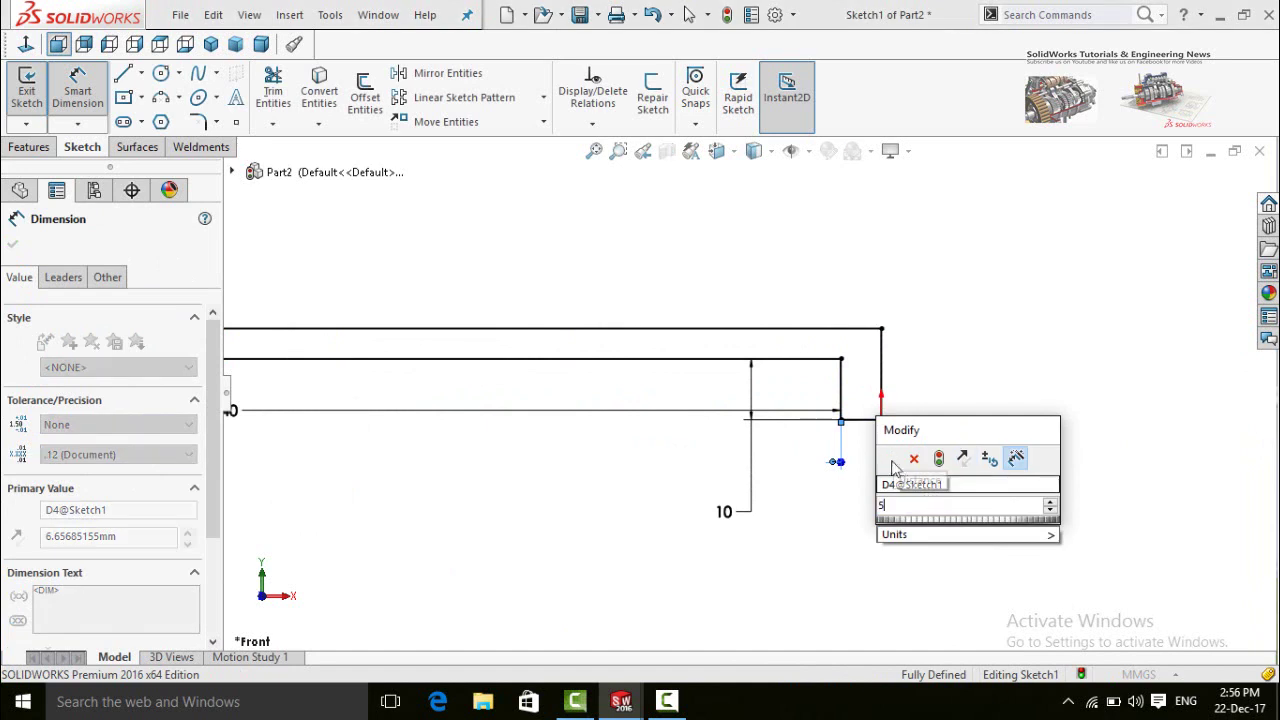
pyautogui.press('Return')
pyautogui.click(968, 423)
pyautogui.scroll(3, 929, 423)
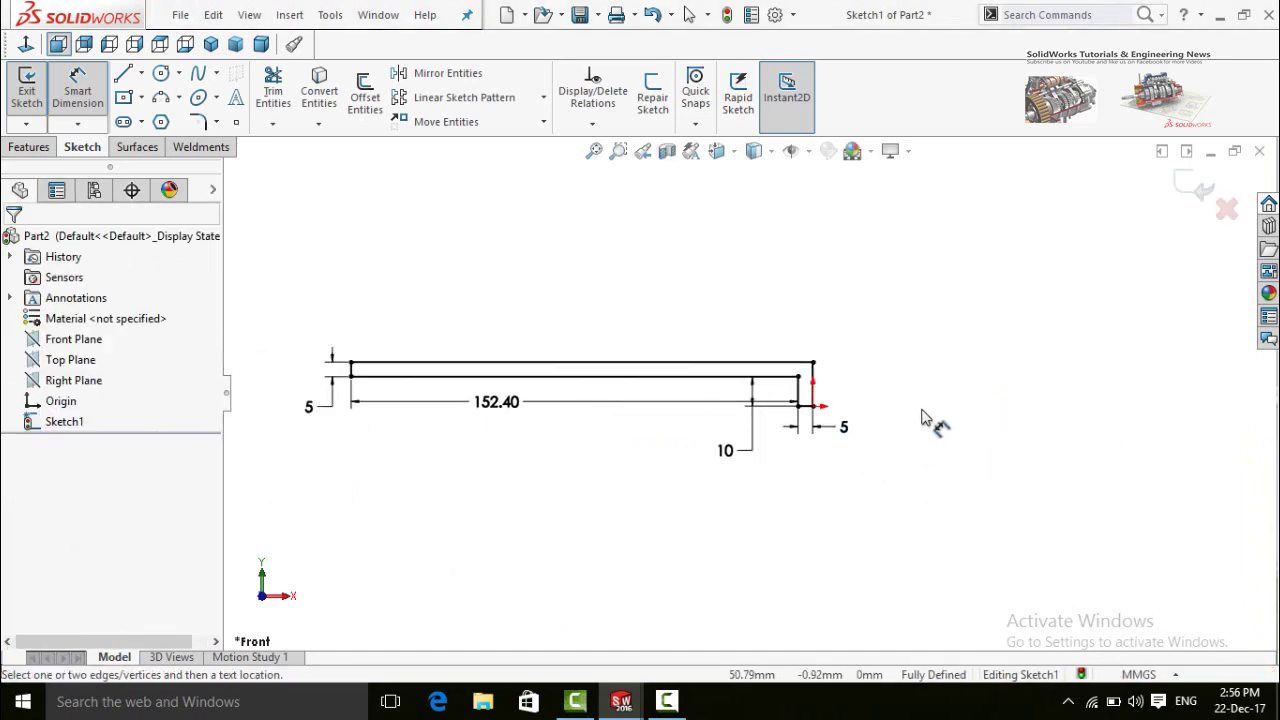
pyautogui.scroll(-2, 757, 380)
pyautogui.scroll(2, 749, 394)
pyautogui.scroll(-2, 788, 412)
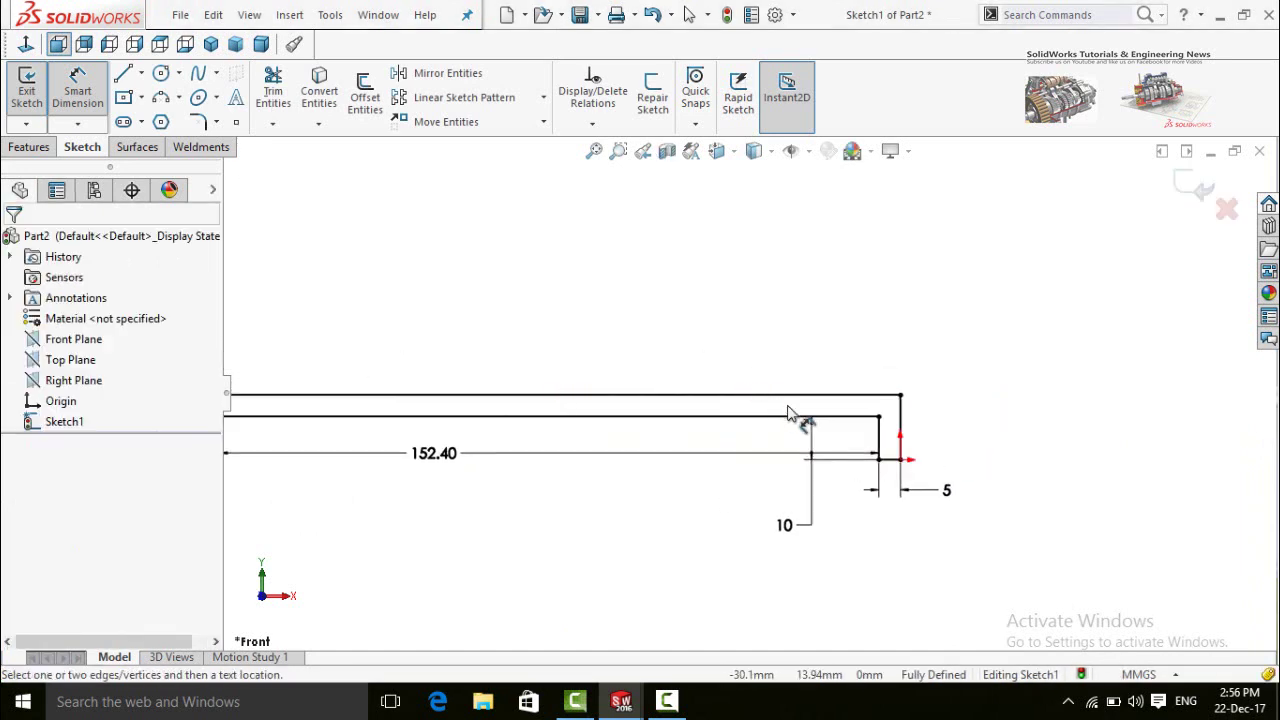
pyautogui.scroll(3, 668, 375)
pyautogui.press('Escape')
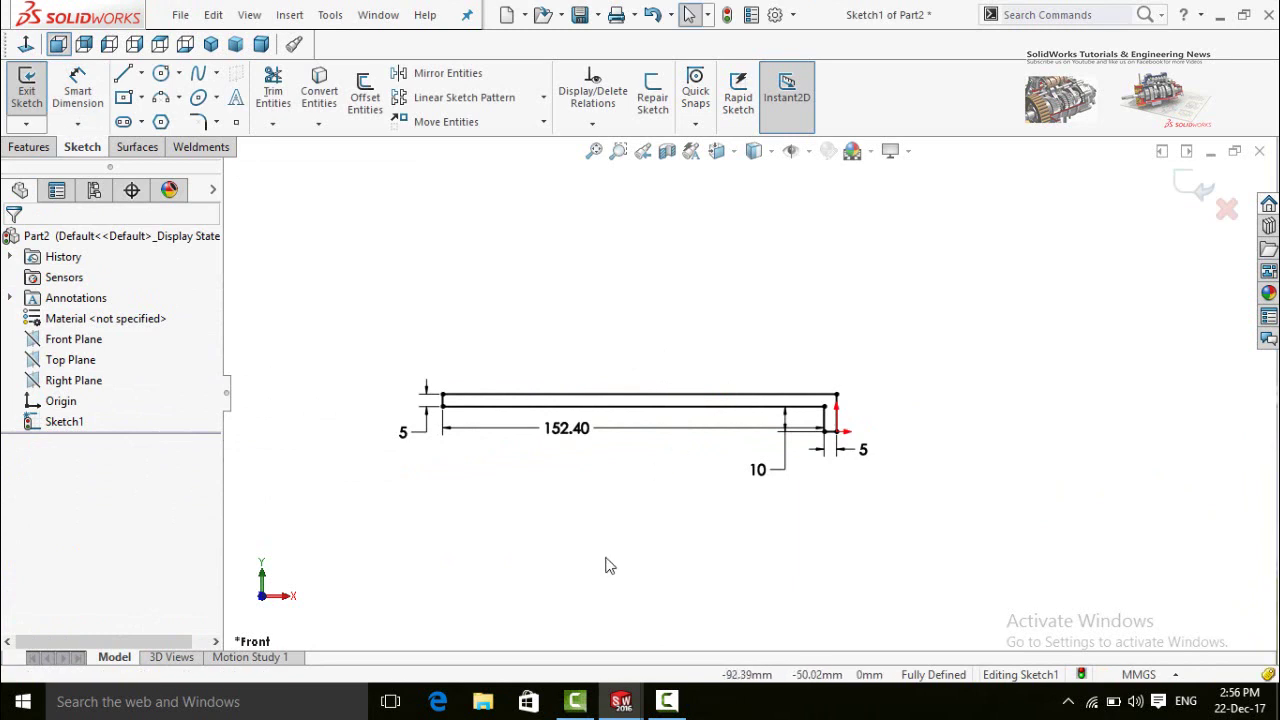
# Sketch an inverted L-shaped flange about 26 mm high on the profile's outer upper corner, its lip's inner line about 23 mm long above the arm
pyautogui.scroll(-2, 869, 366)
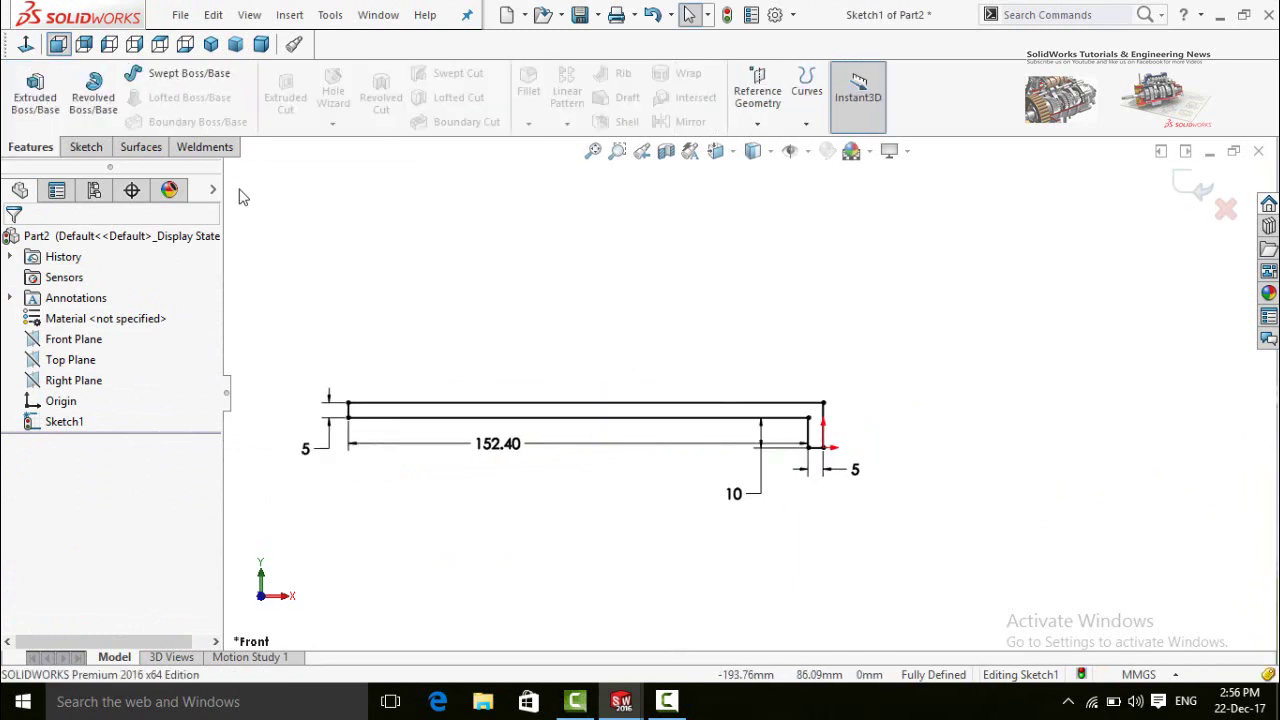
pyautogui.click(86, 147)
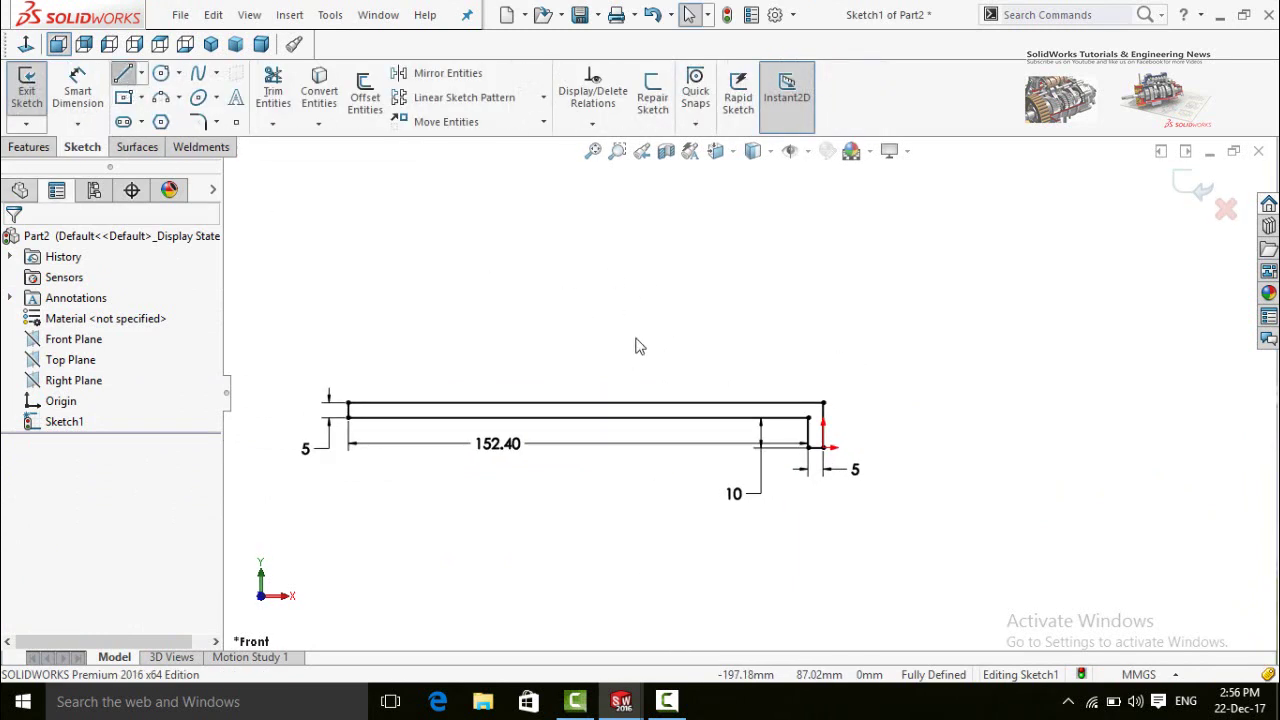
pyautogui.press('l')
pyautogui.scroll(-3, 828, 420)
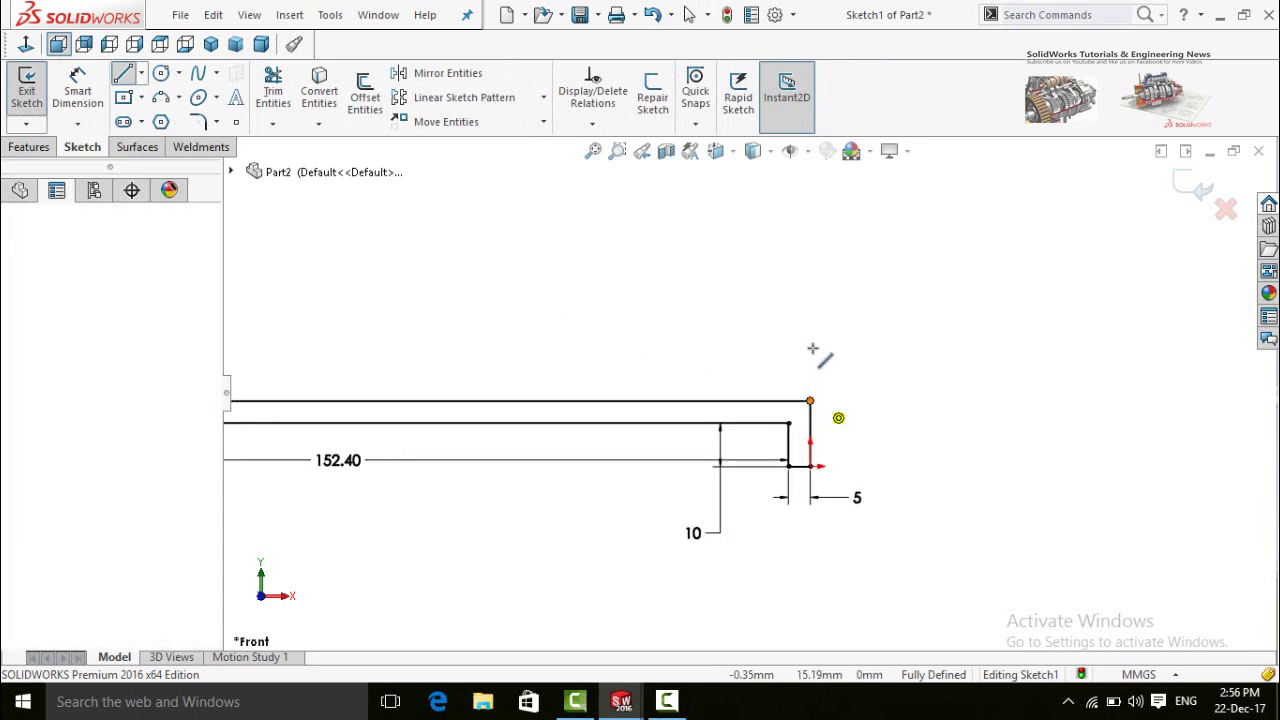
pyautogui.click(810, 401)
pyautogui.click(810, 287)
pyautogui.click(697, 287)
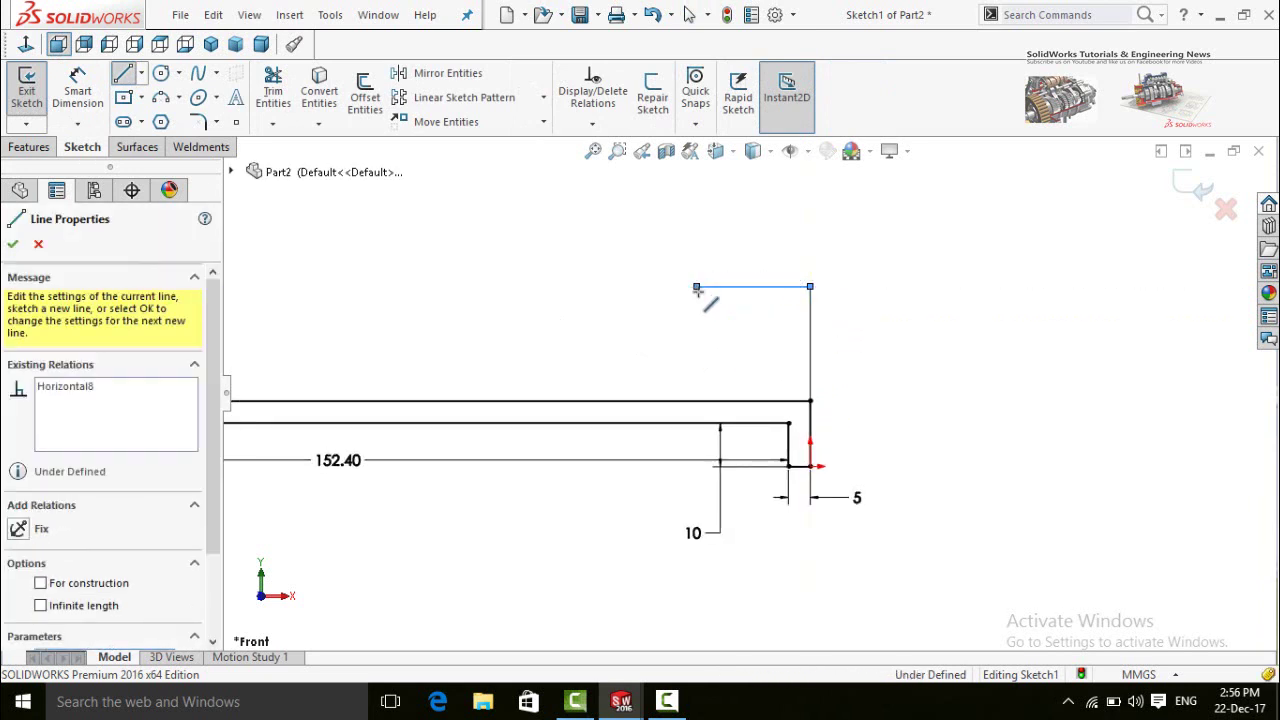
pyautogui.click(697, 302)
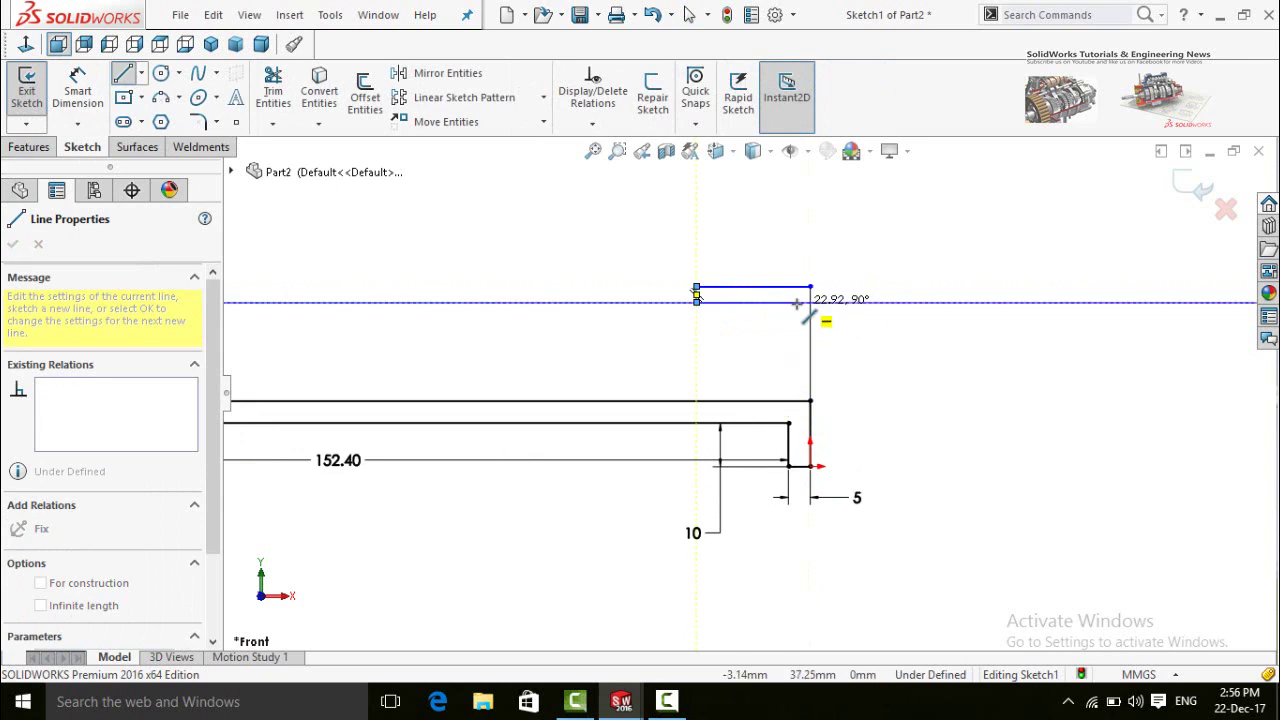
pyautogui.click(797, 302)
pyautogui.click(800, 401)
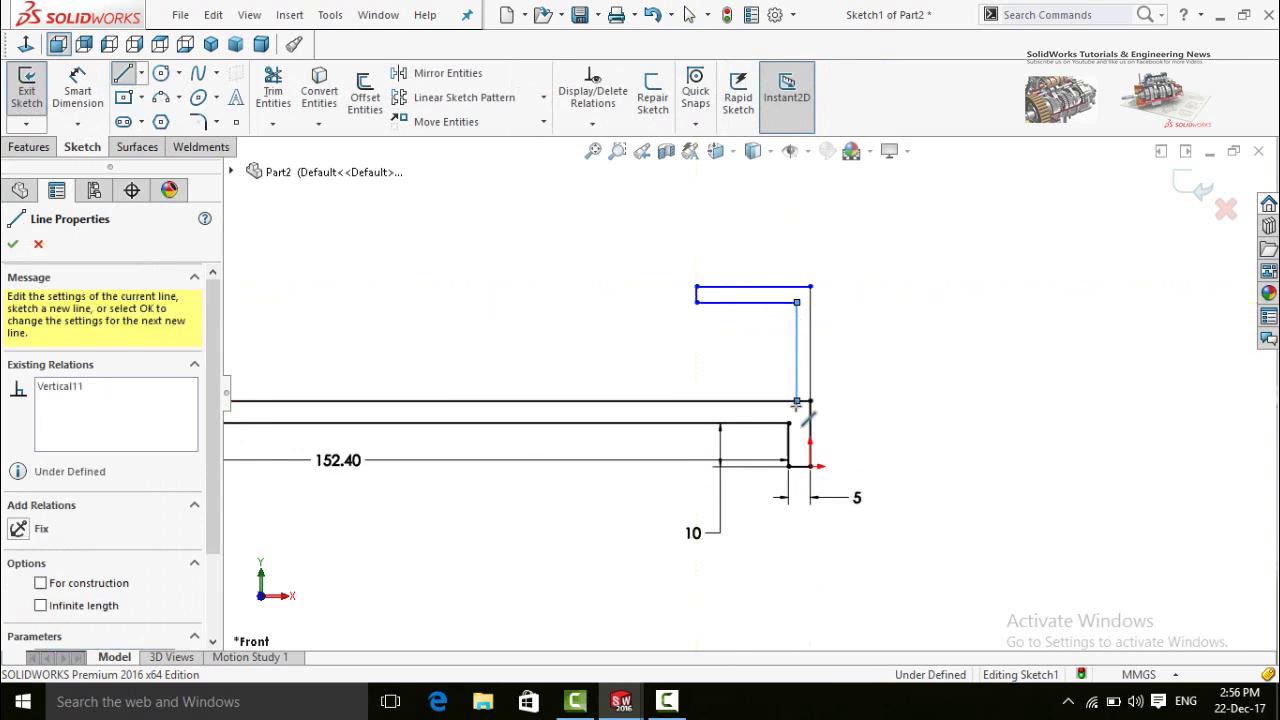
pyautogui.press('Escape')
pyautogui.scroll(-2, 672, 358)
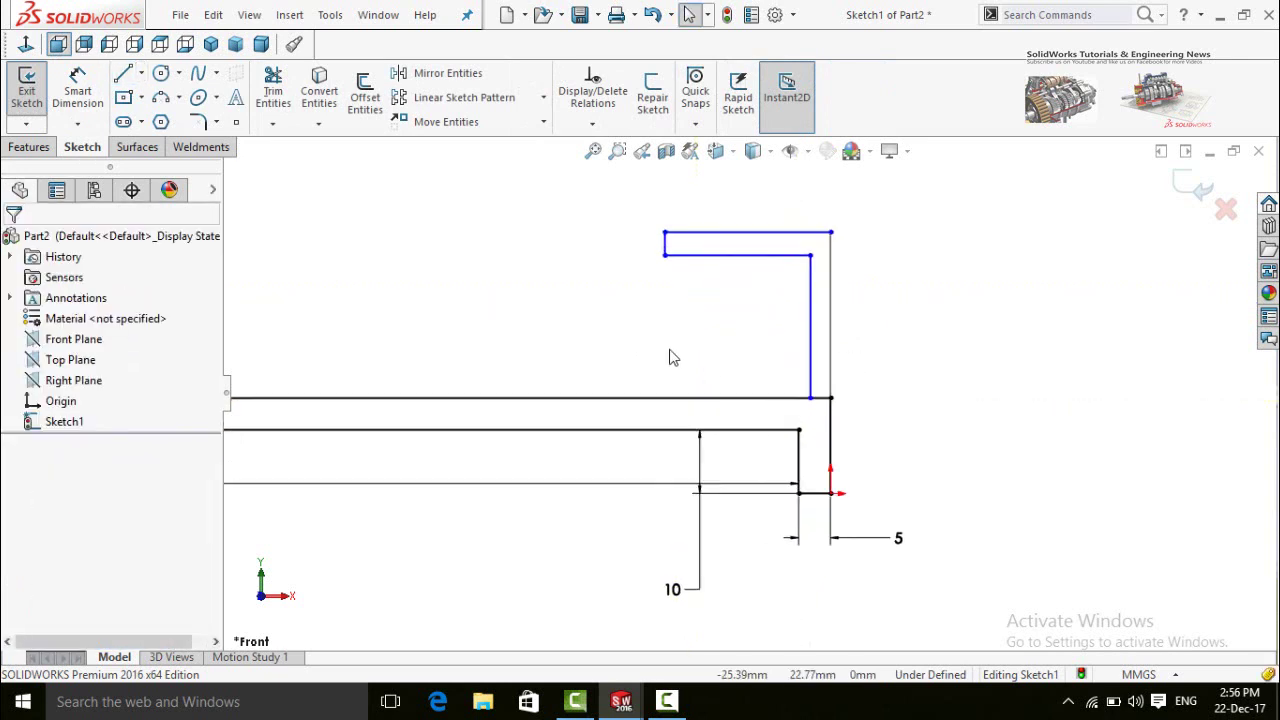
# Trim the short piece of the arm's upper line between the flange's two vertical lines
pyautogui.click(273, 90)
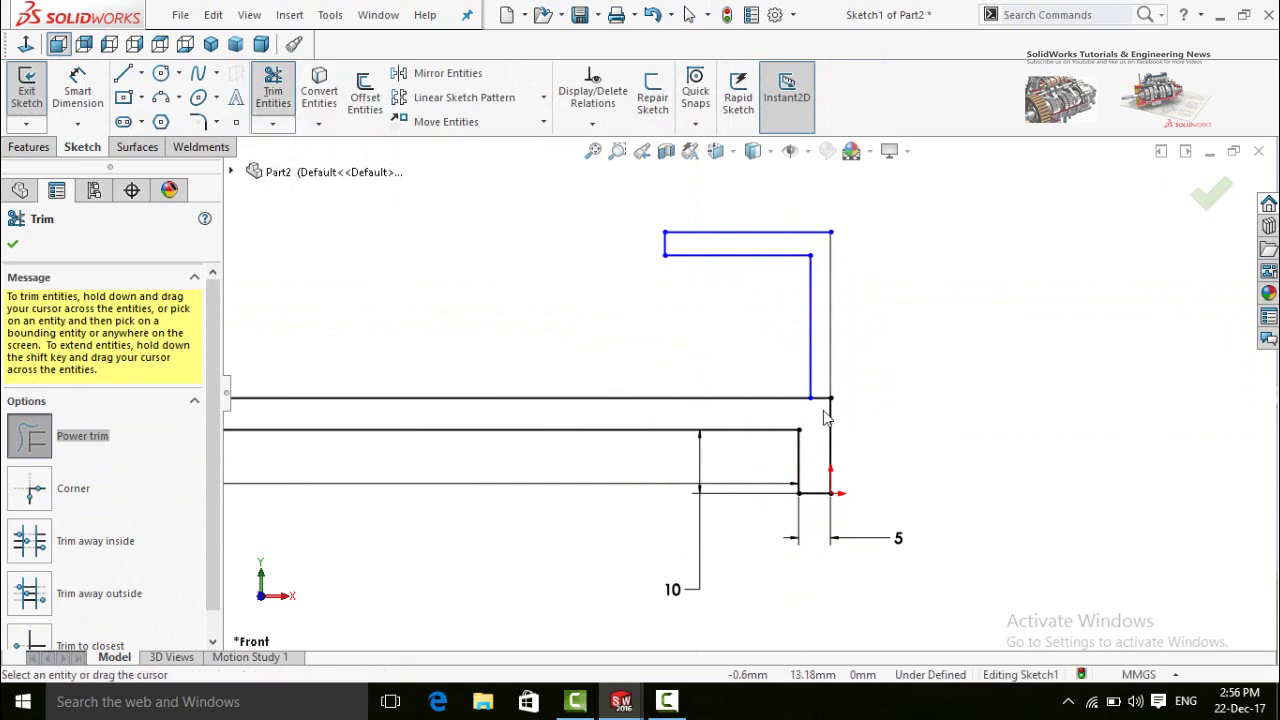
pyautogui.scroll(-2, 817, 428)
pyautogui.moveTo(813, 380); pyautogui.dragTo(814, 429)
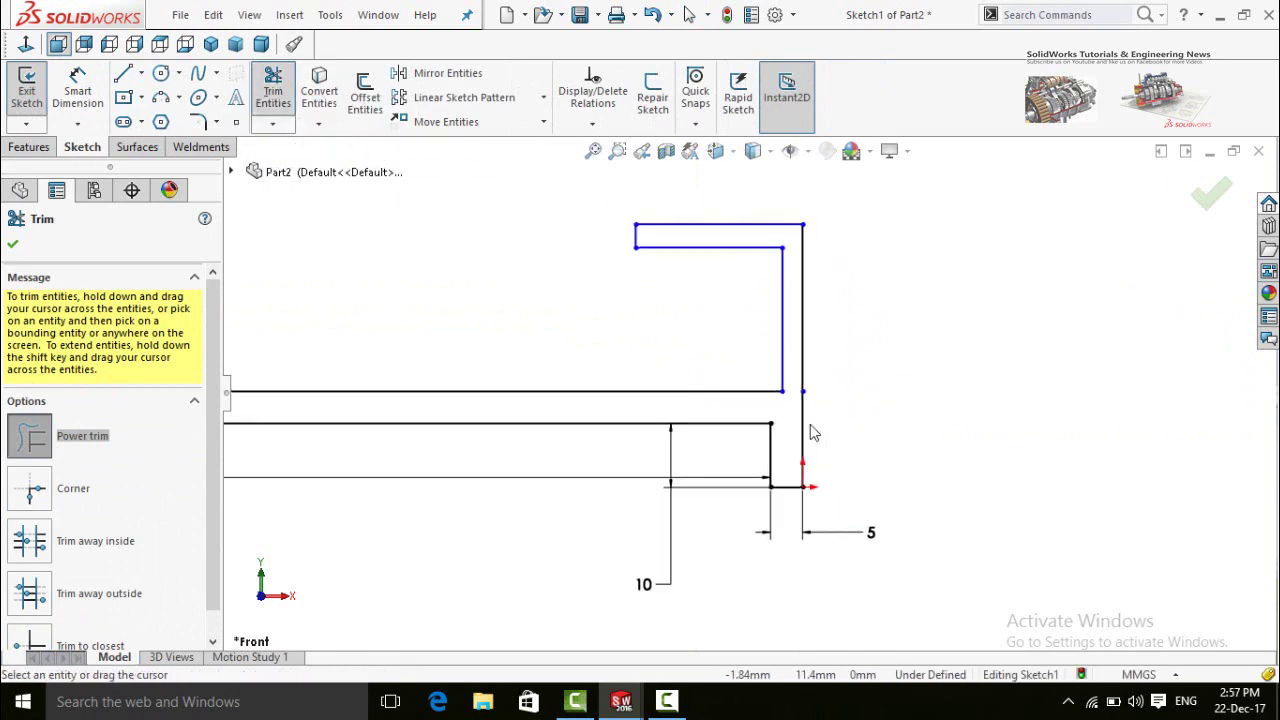
pyautogui.scroll(2, 814, 429)
pyautogui.press('Escape')
# Dimension the distance between the flange's two vertical lines to 1 mm
pyautogui.moveTo(863, 400); pyautogui.dragTo(851, 314, button='right')
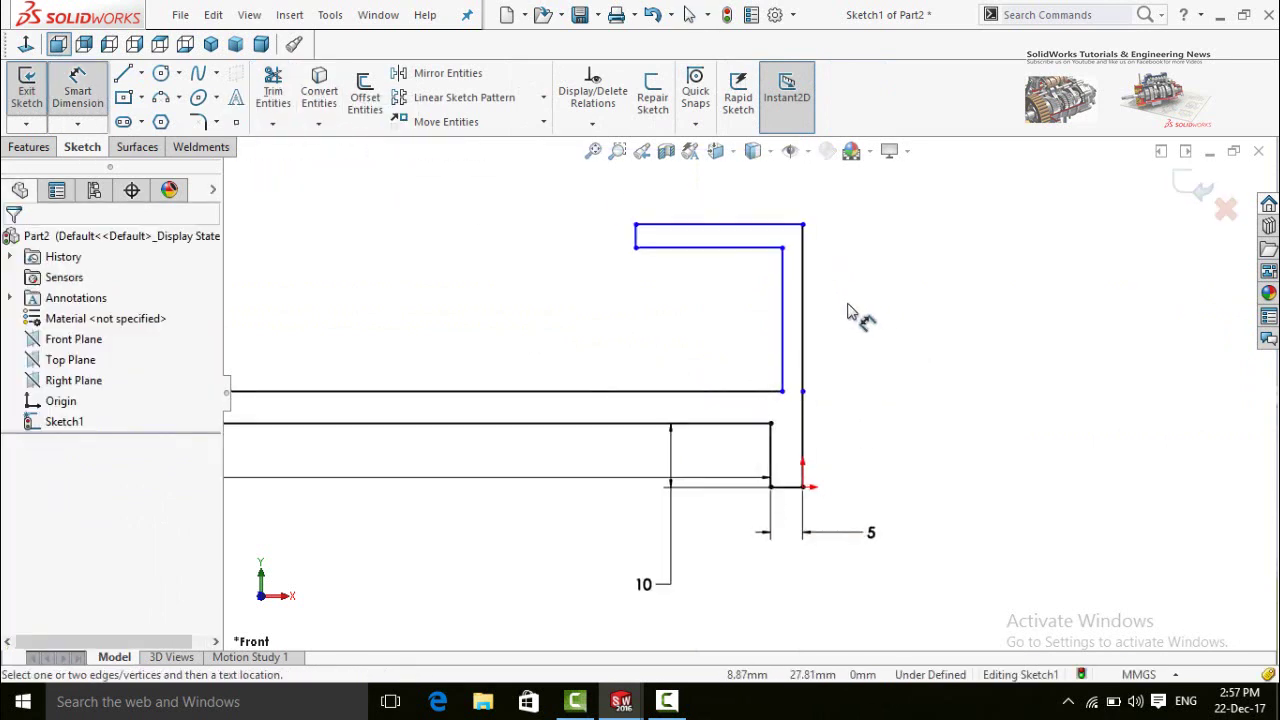
pyautogui.click(783, 346)
pyautogui.click(801, 356)
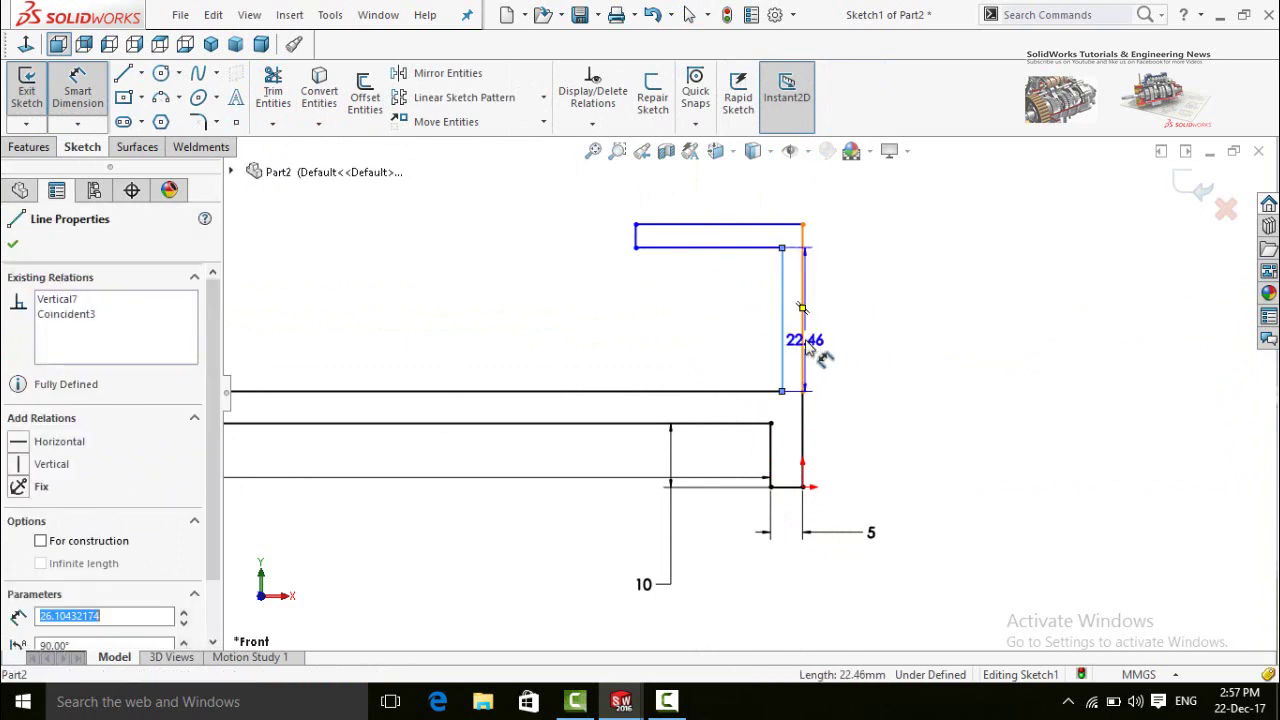
pyautogui.click(920, 352)
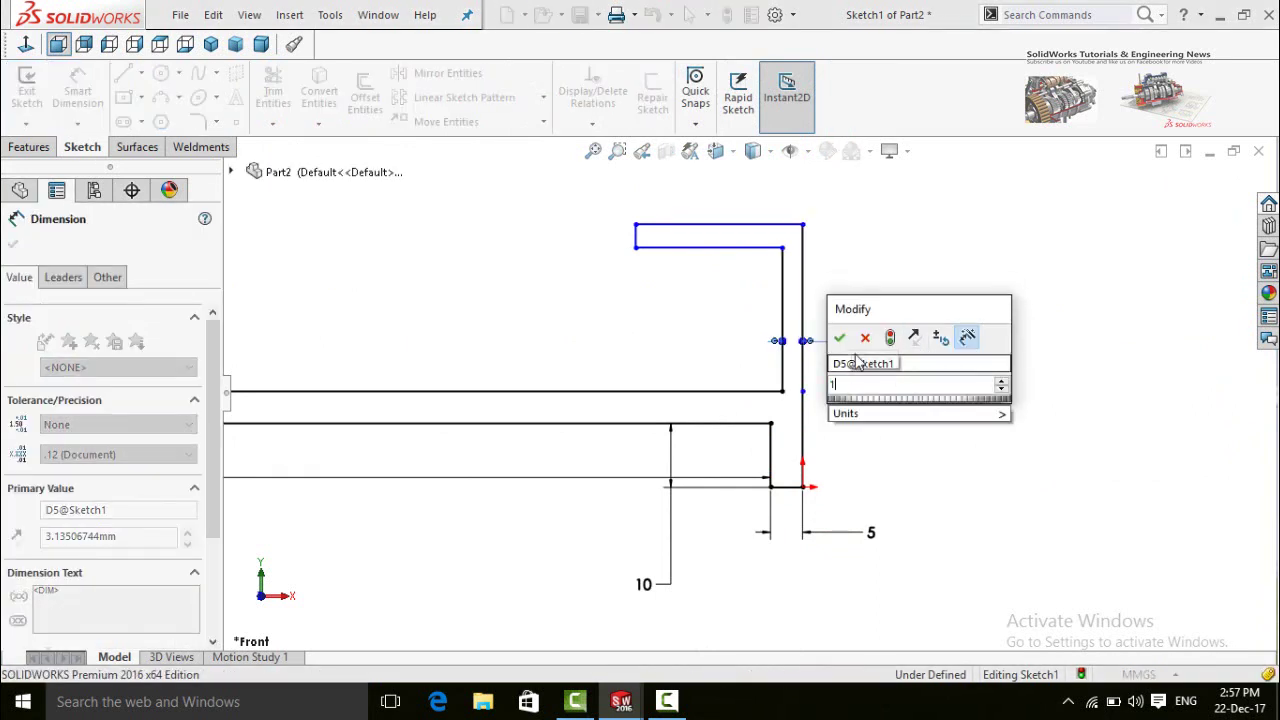
pyautogui.click(840, 338)
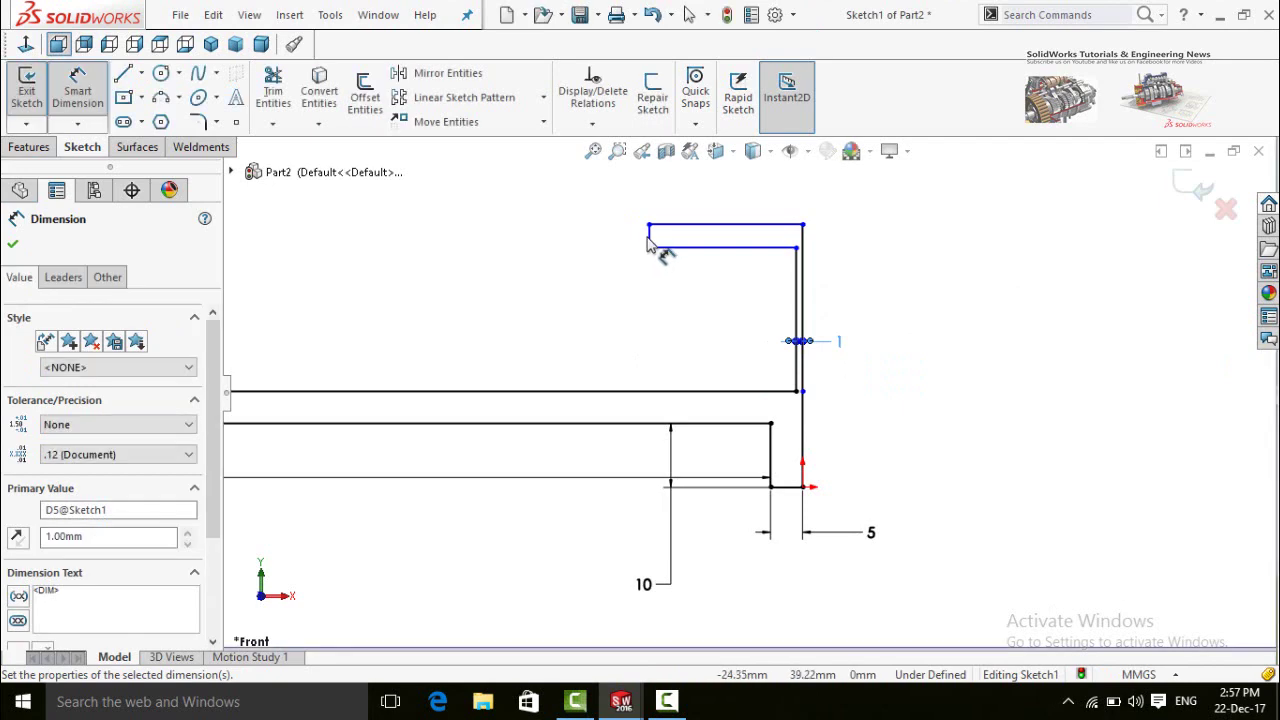
# Dimension the short end line of the flange's horizontal lip to 1 mm
pyautogui.click(650, 238)
pyautogui.click(566, 330)
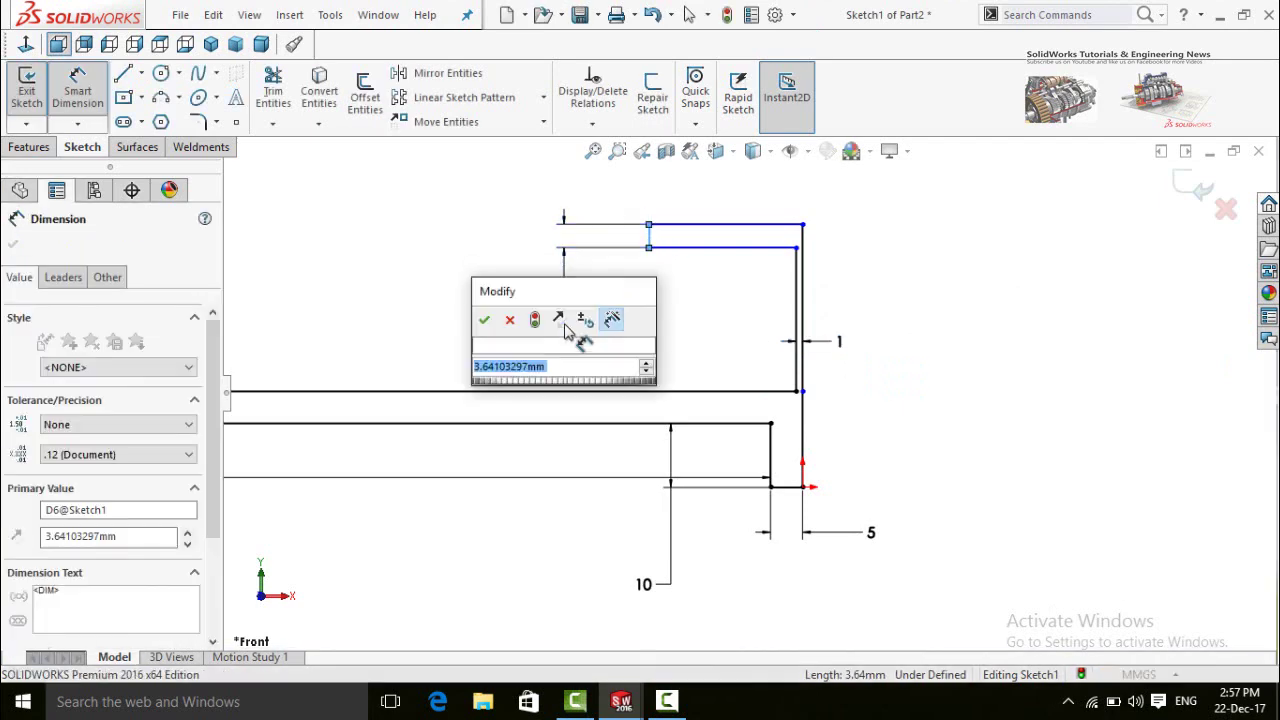
pyautogui.write('1')
pyautogui.press('Return')
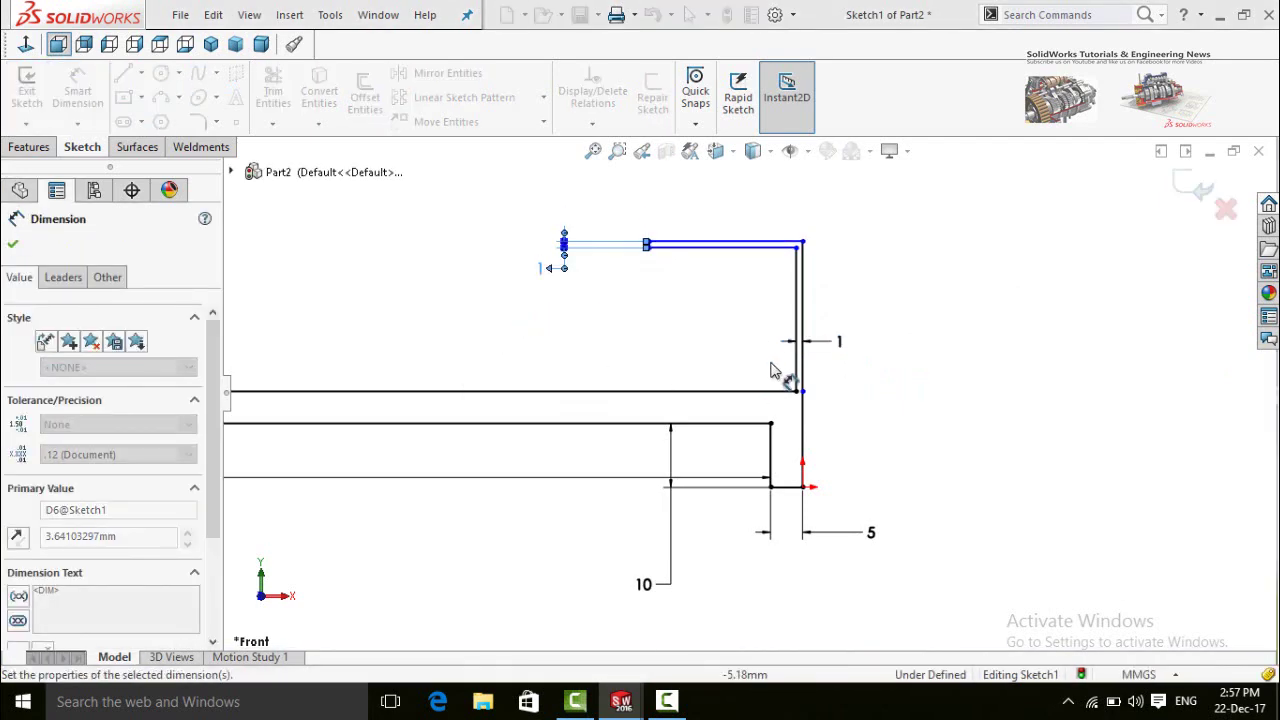
pyautogui.click(913, 414)
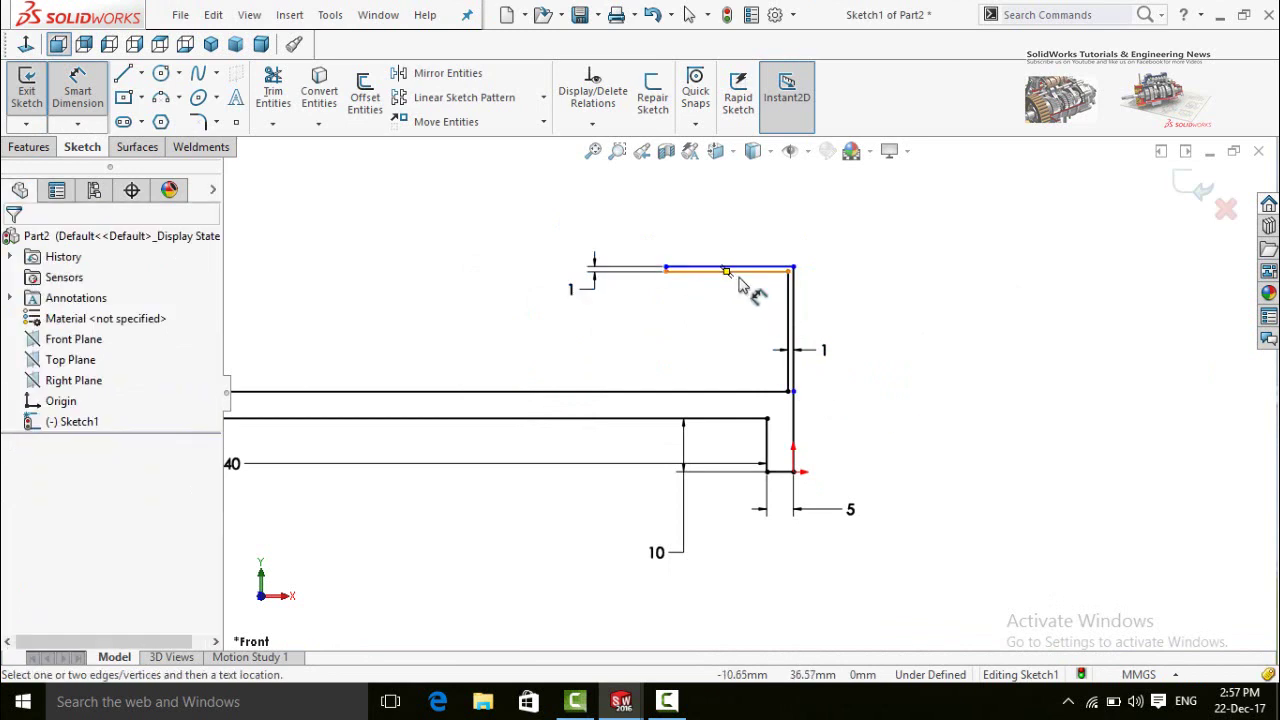
# Dimension the vertical distance between the lip's lower line and the leg's bottom edge to 30 mm
pyautogui.click(742, 283)
pyautogui.moveTo(742, 283); pyautogui.dragTo(787, 481)
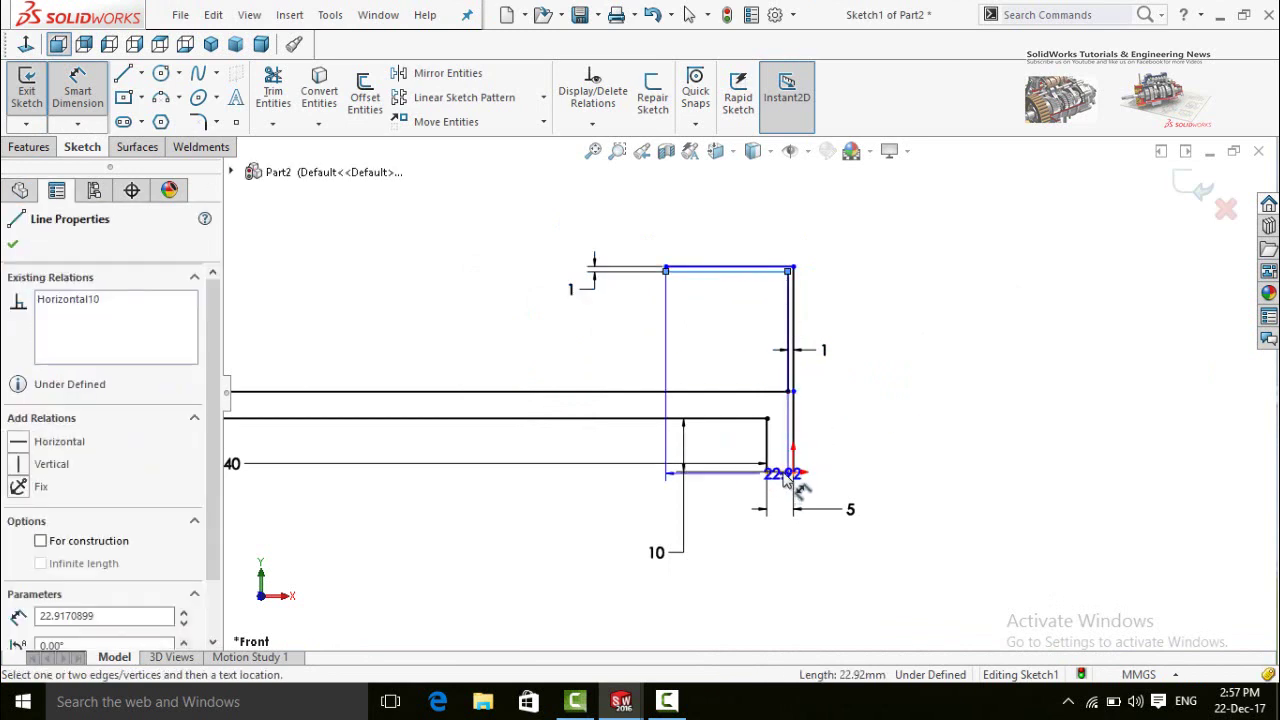
pyautogui.click(788, 474)
pyautogui.click(958, 556)
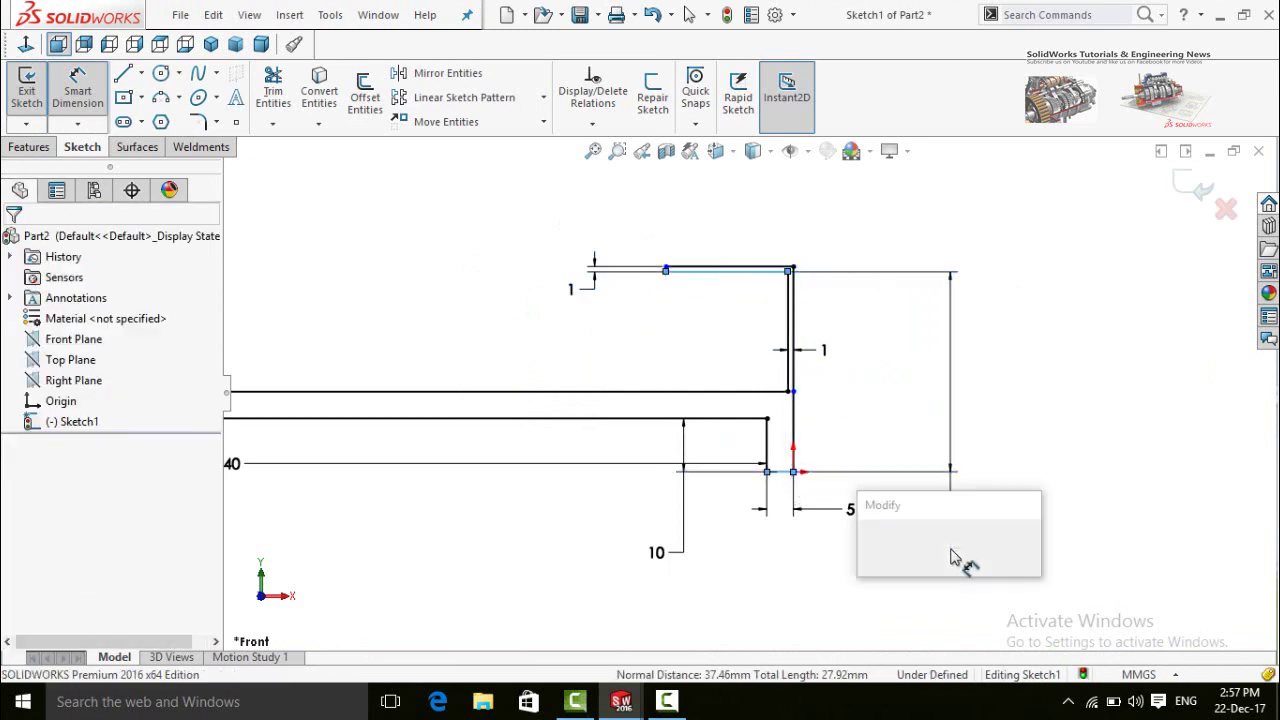
pyautogui.write('30')
pyautogui.press('Return')
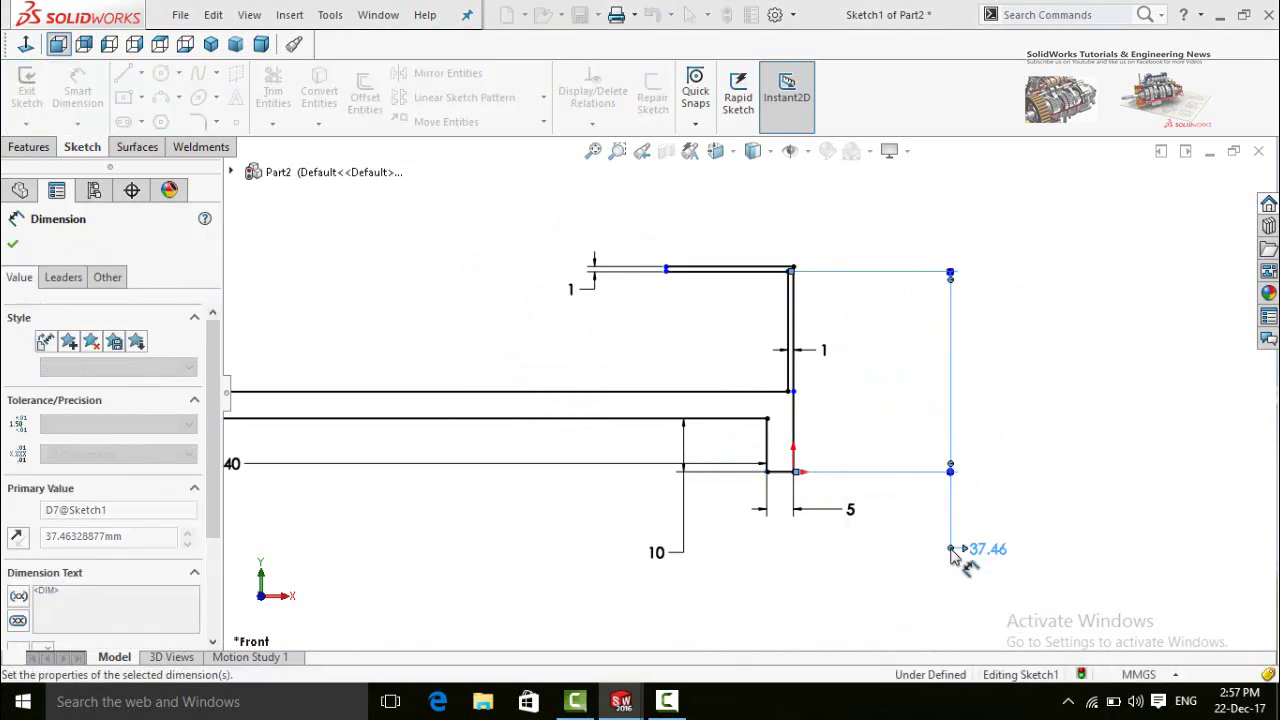
pyautogui.scroll(-3, 737, 429)
pyautogui.scroll(4, 749, 400)
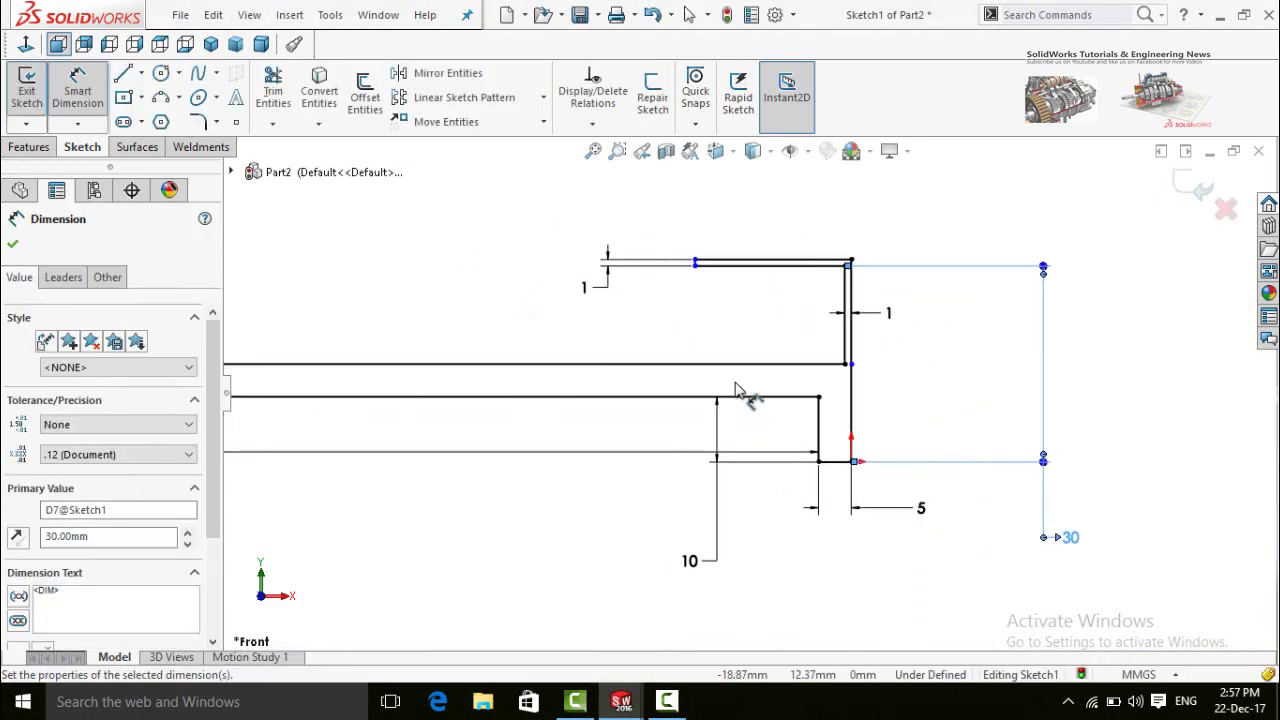
pyautogui.press('Escape')
pyautogui.scroll(-5, 676, 393)
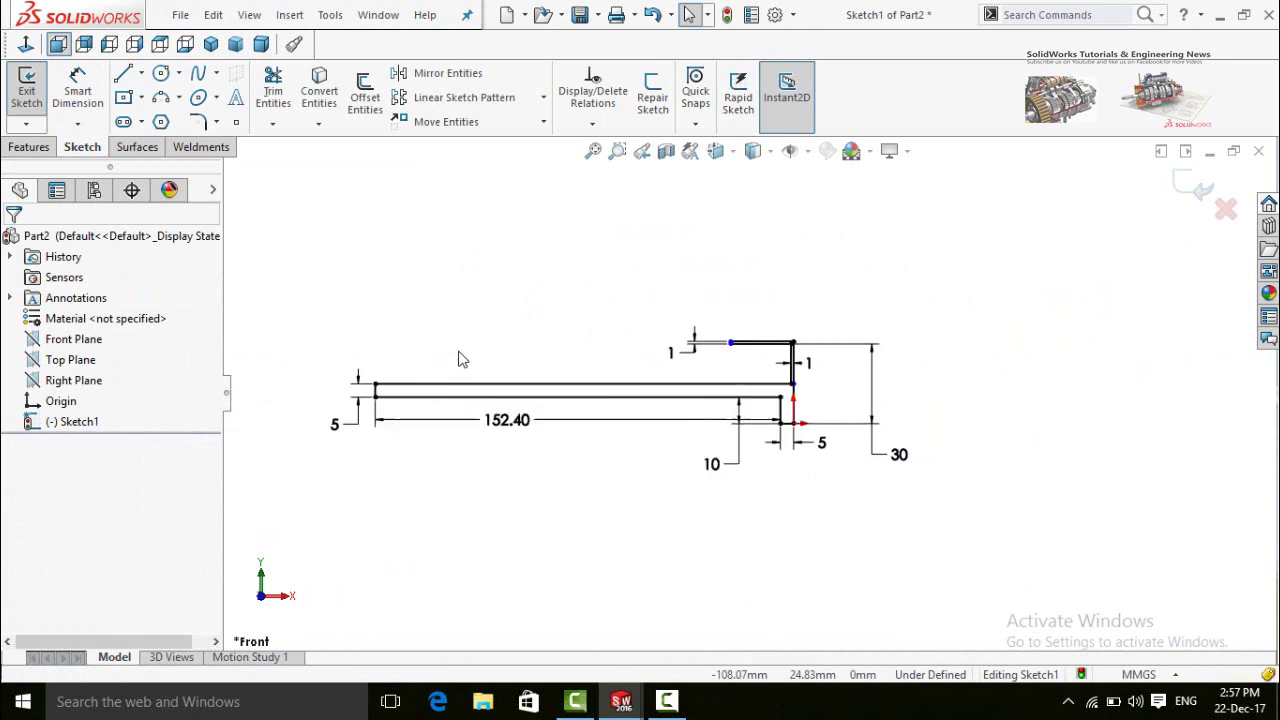
pyautogui.scroll(2, 476, 358)
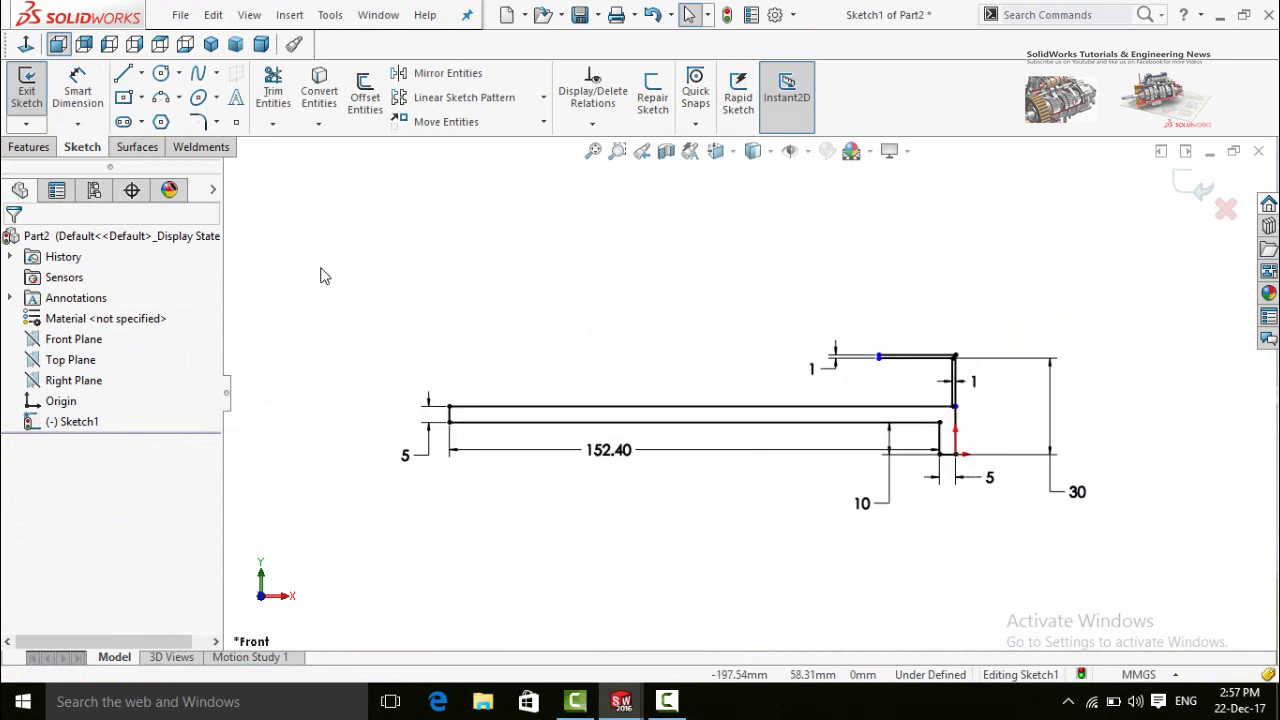
# Revolve the profile 360 degrees about the short bottom line of the leg to form the flanged cylinder
pyautogui.click(28, 148)
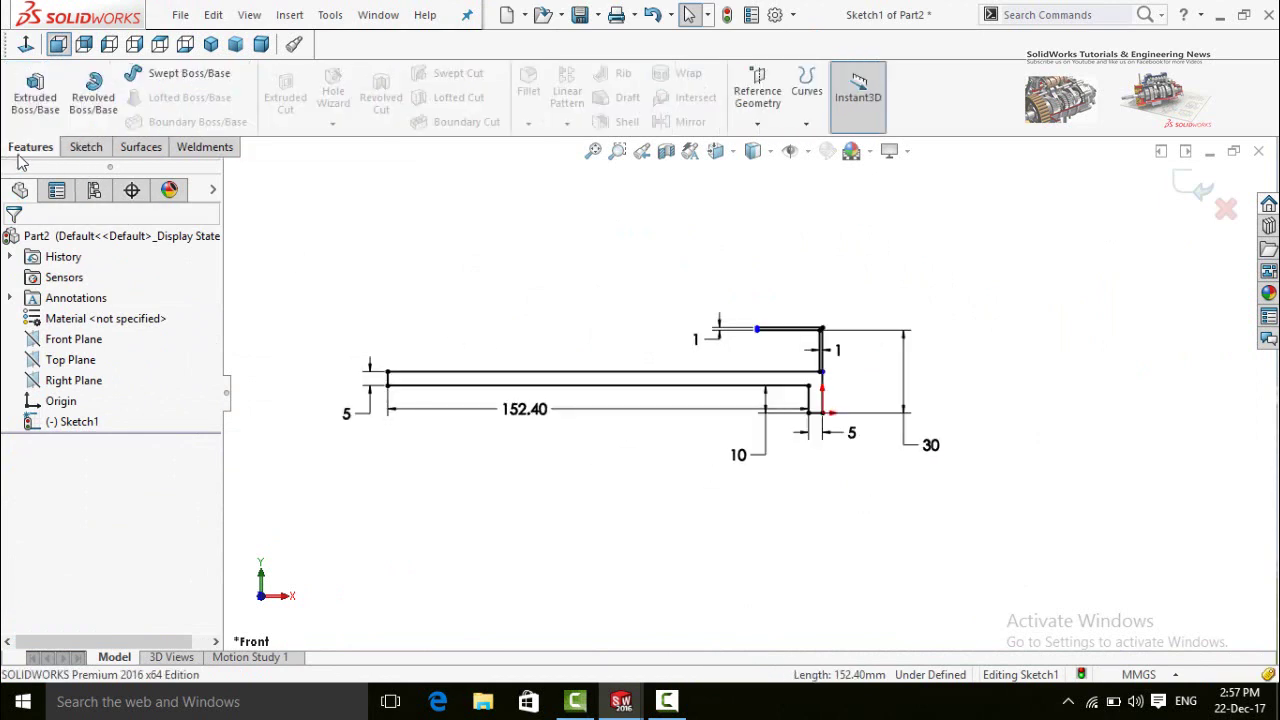
pyautogui.click(93, 95)
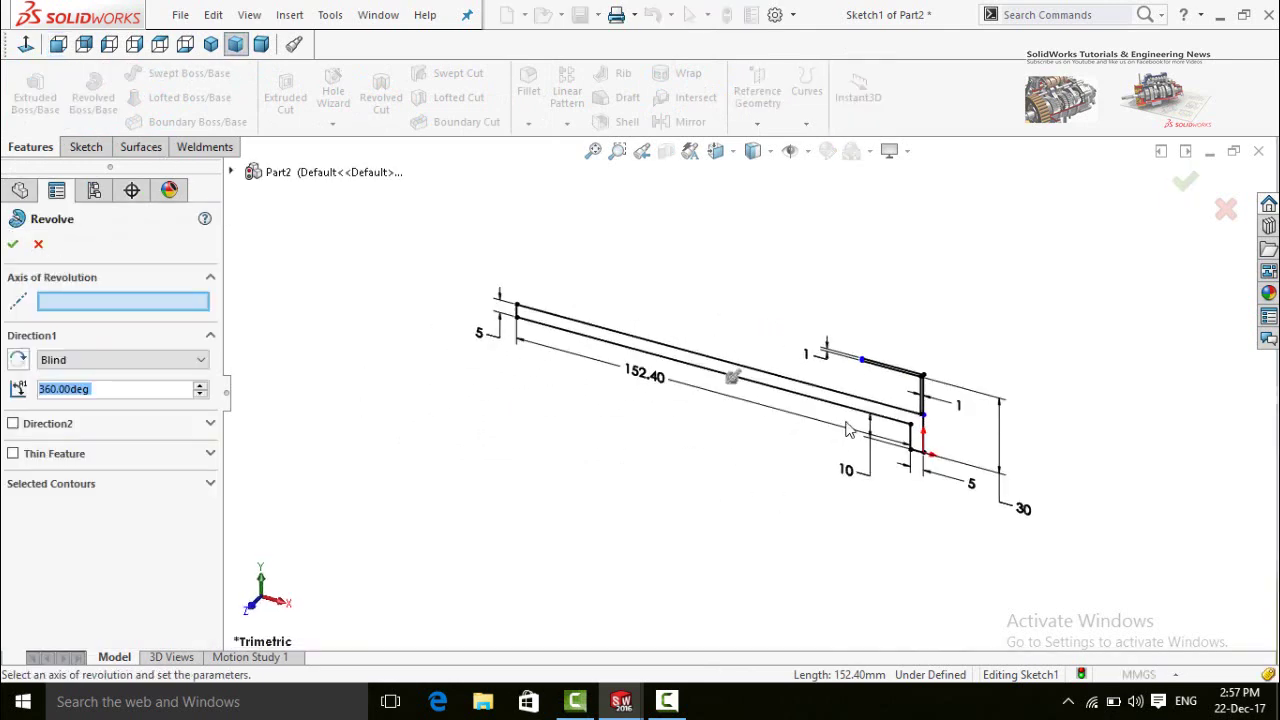
pyautogui.scroll(4, 993, 492)
pyautogui.click(1003, 513)
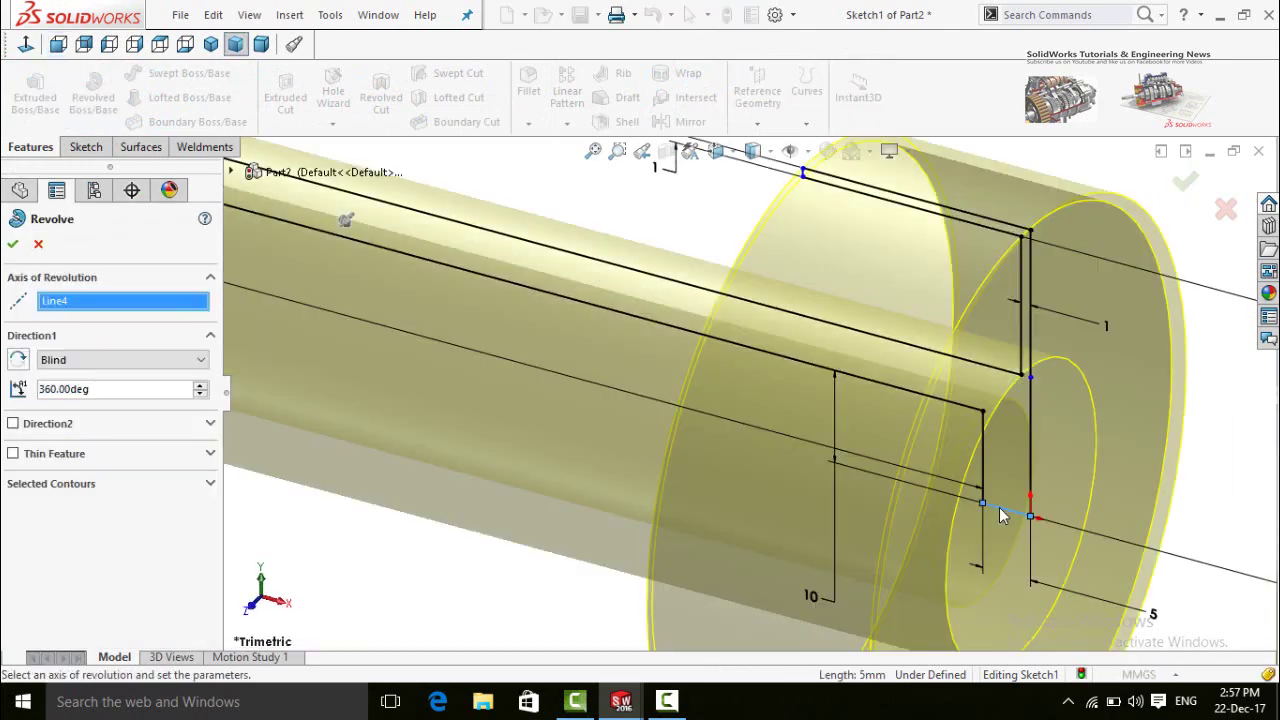
pyautogui.scroll(5, 931, 508)
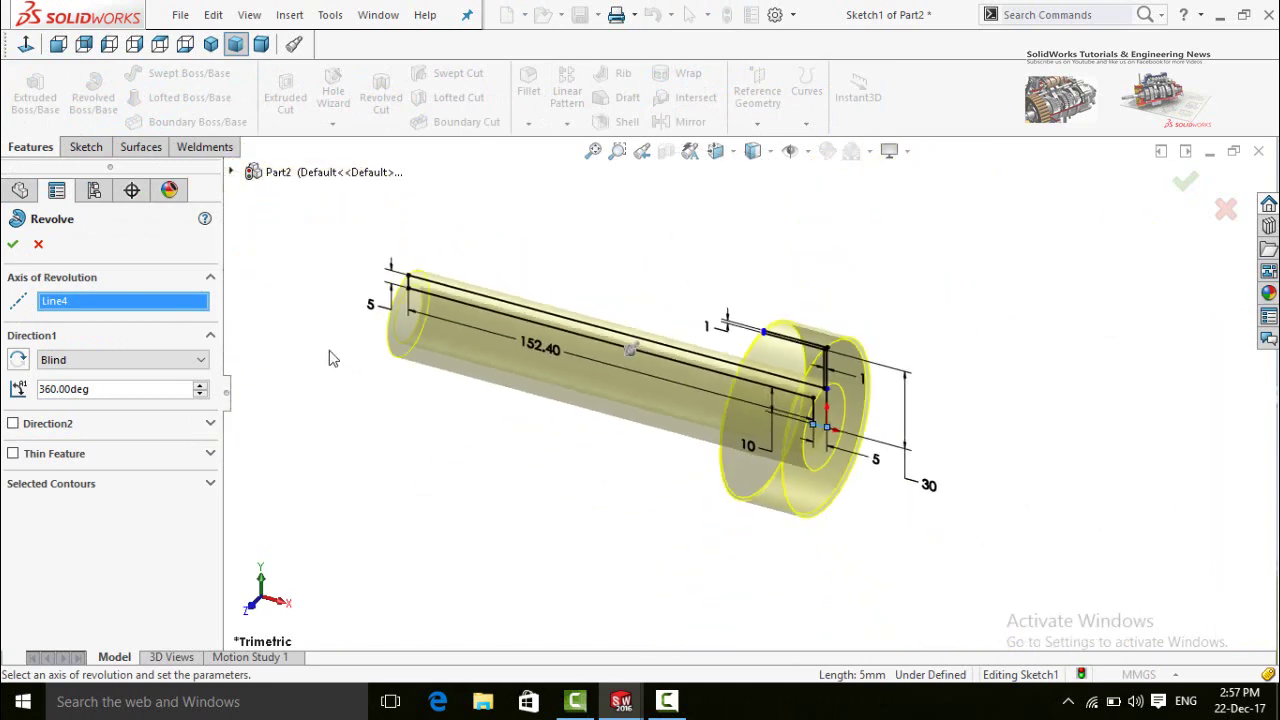
pyautogui.click(11, 245)
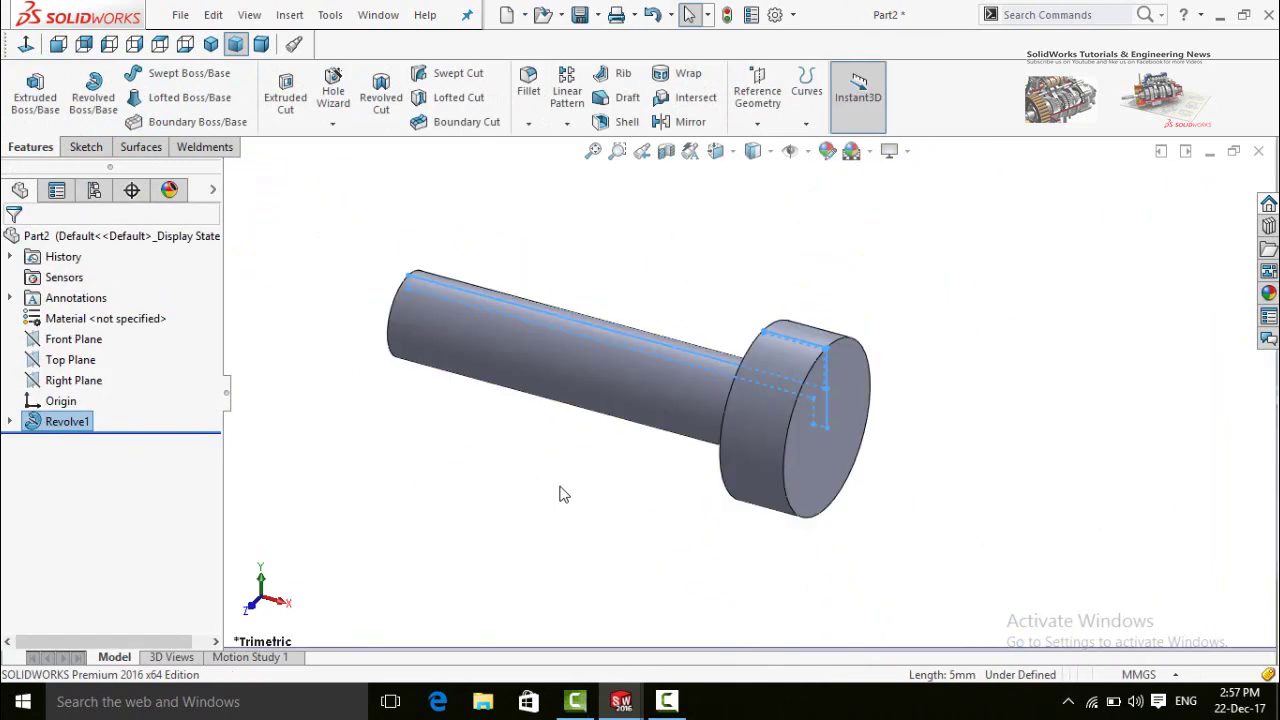
pyautogui.moveTo(600, 511); pyautogui.dragTo(437, 418, button='middle')
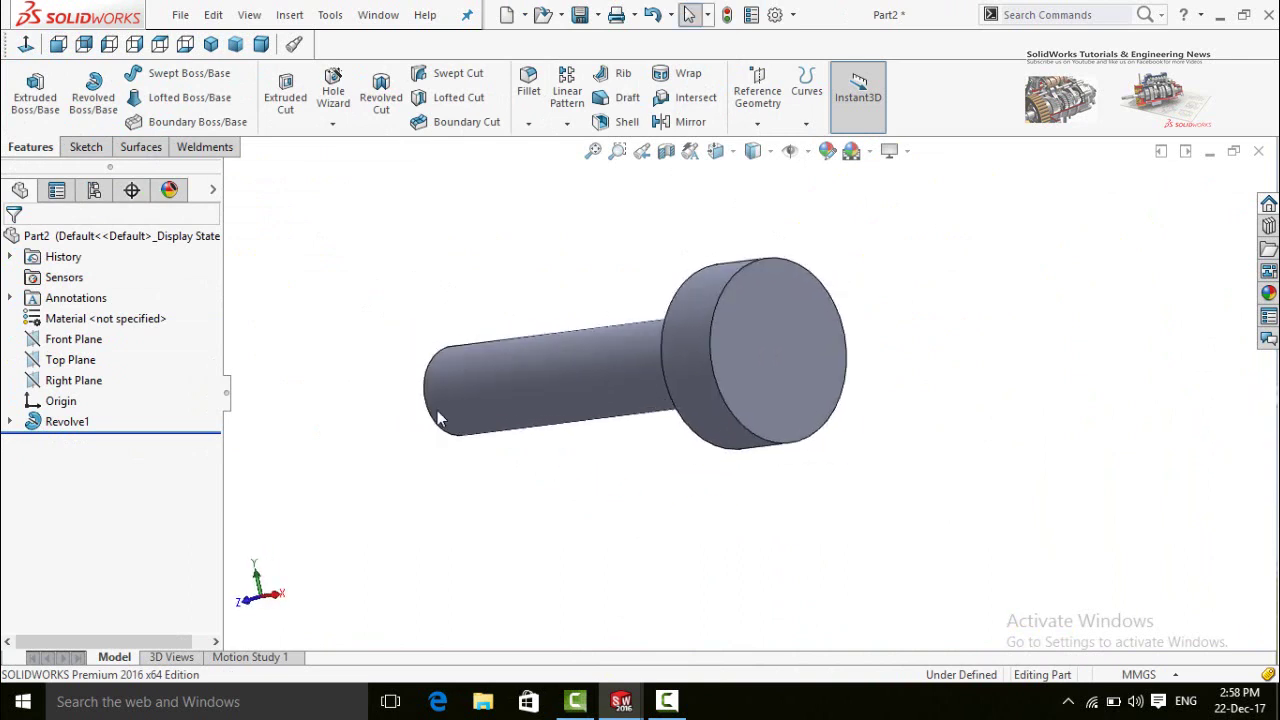
# On the Top Plane, sketch two concentric circles beyond the flange's flat face, level with the origin, about 25 mm and 58 mm in diameter
pyautogui.click(52, 361)
pyautogui.click(60, 336)
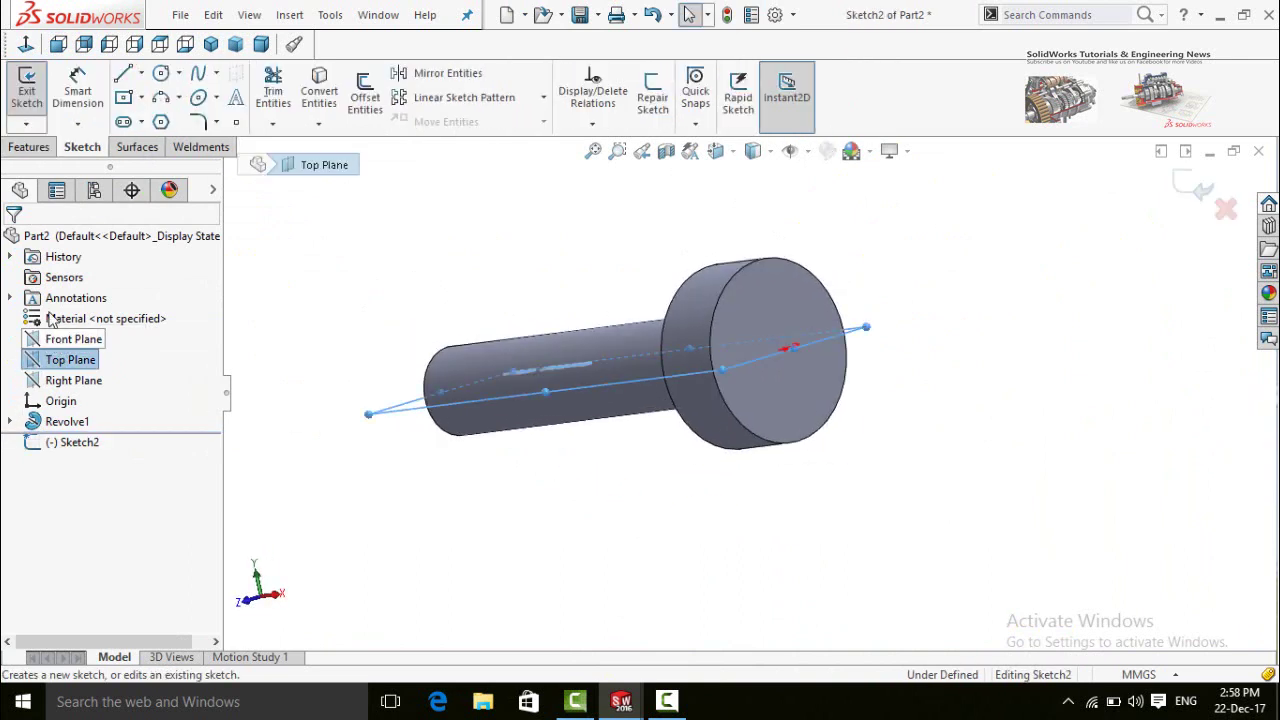
pyautogui.click(25, 44)
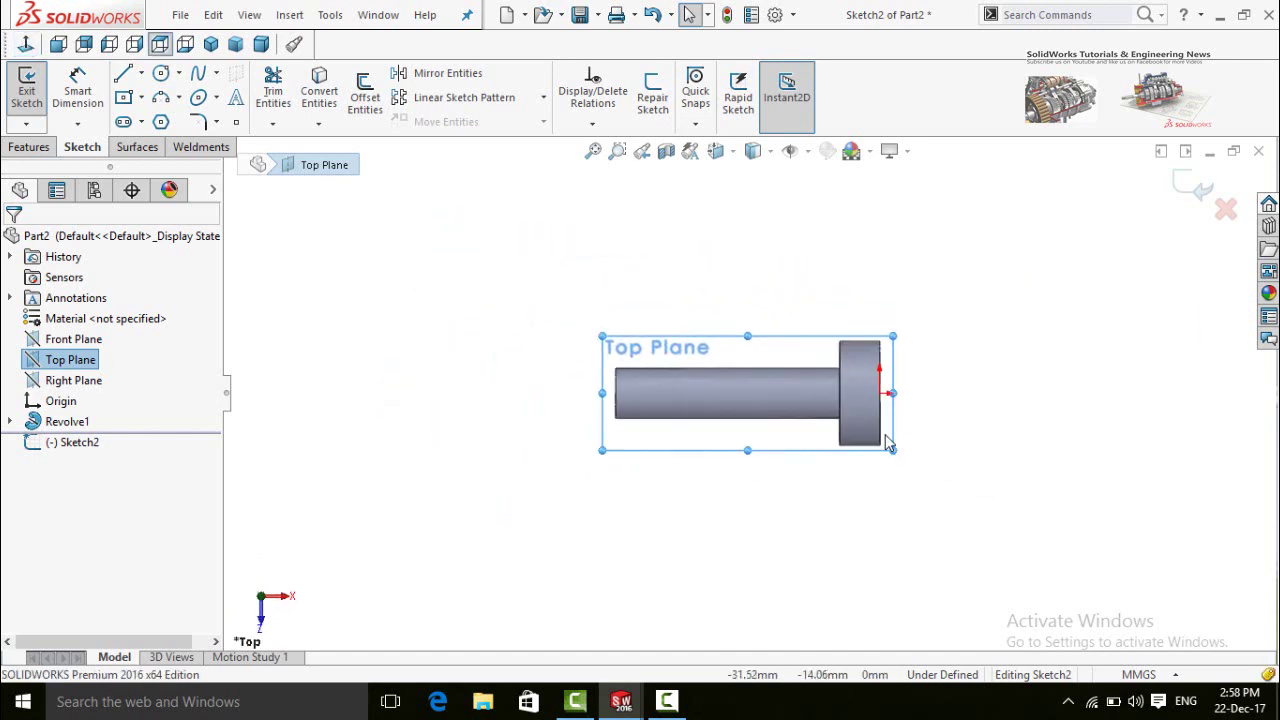
pyautogui.scroll(-4, 880, 415)
pyautogui.scroll(-2, 877, 401)
pyautogui.click(823, 409)
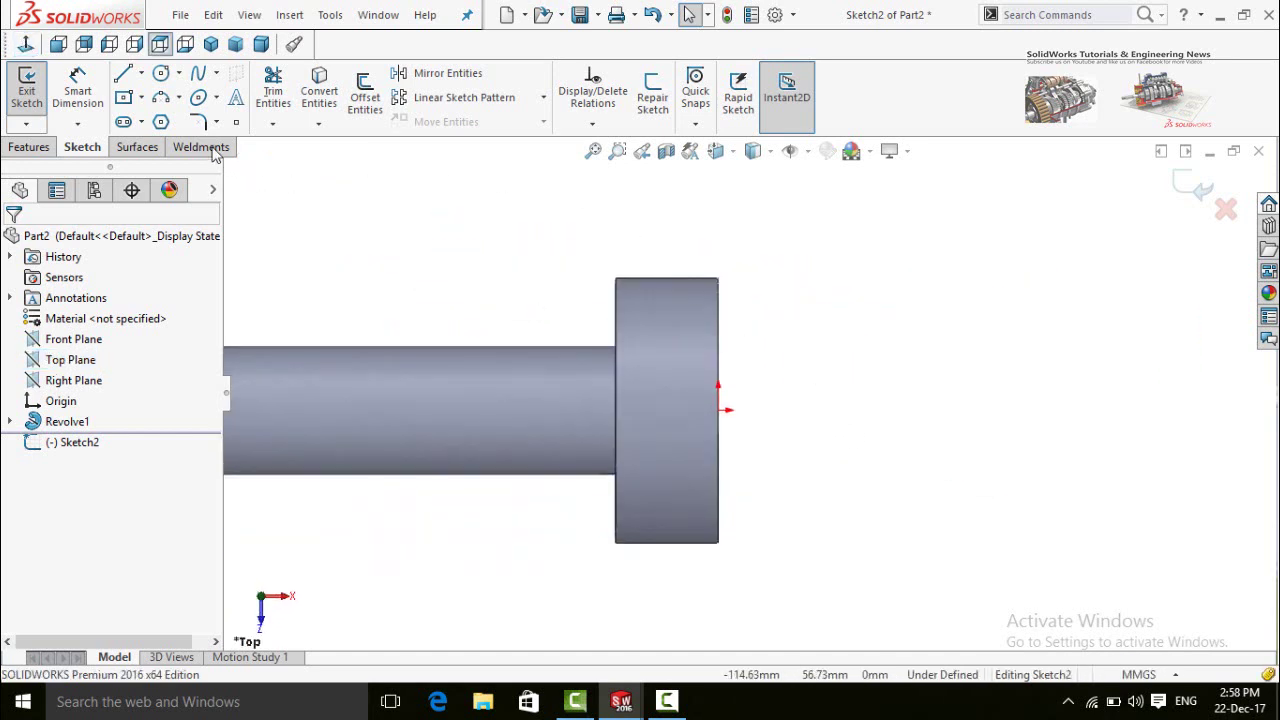
pyautogui.click(160, 73)
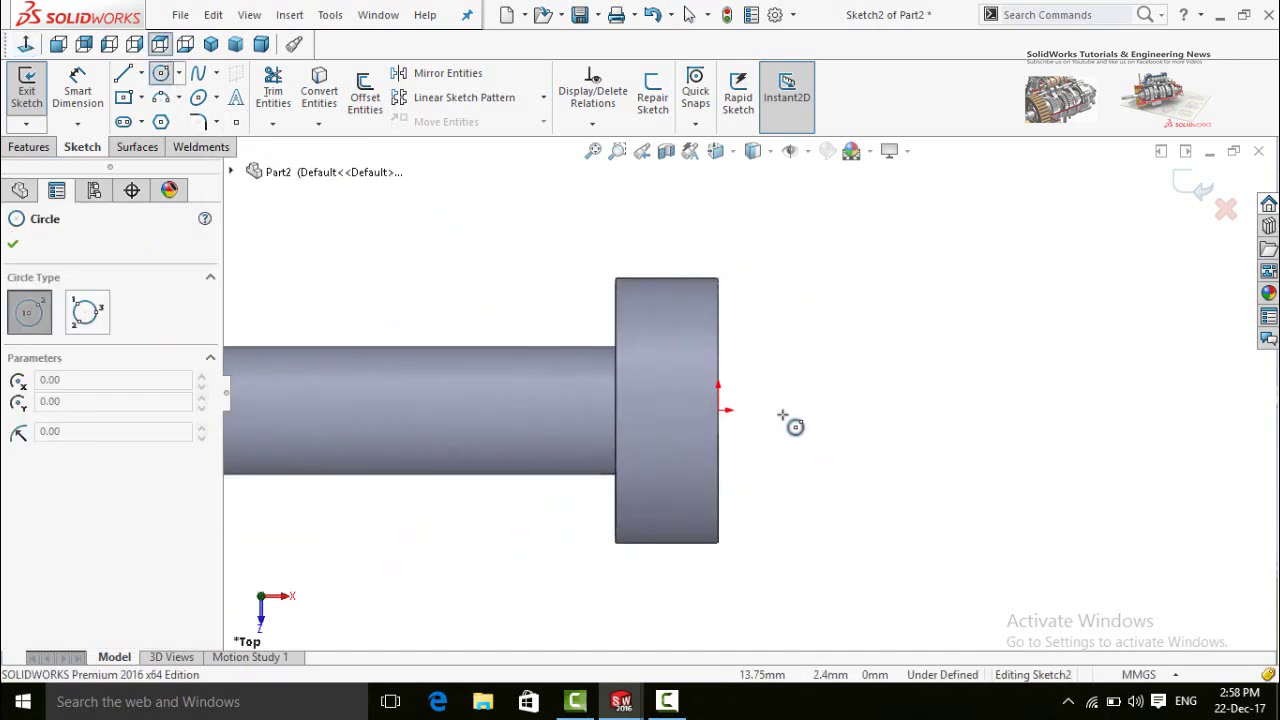
pyautogui.click(805, 409)
pyautogui.click(826, 457)
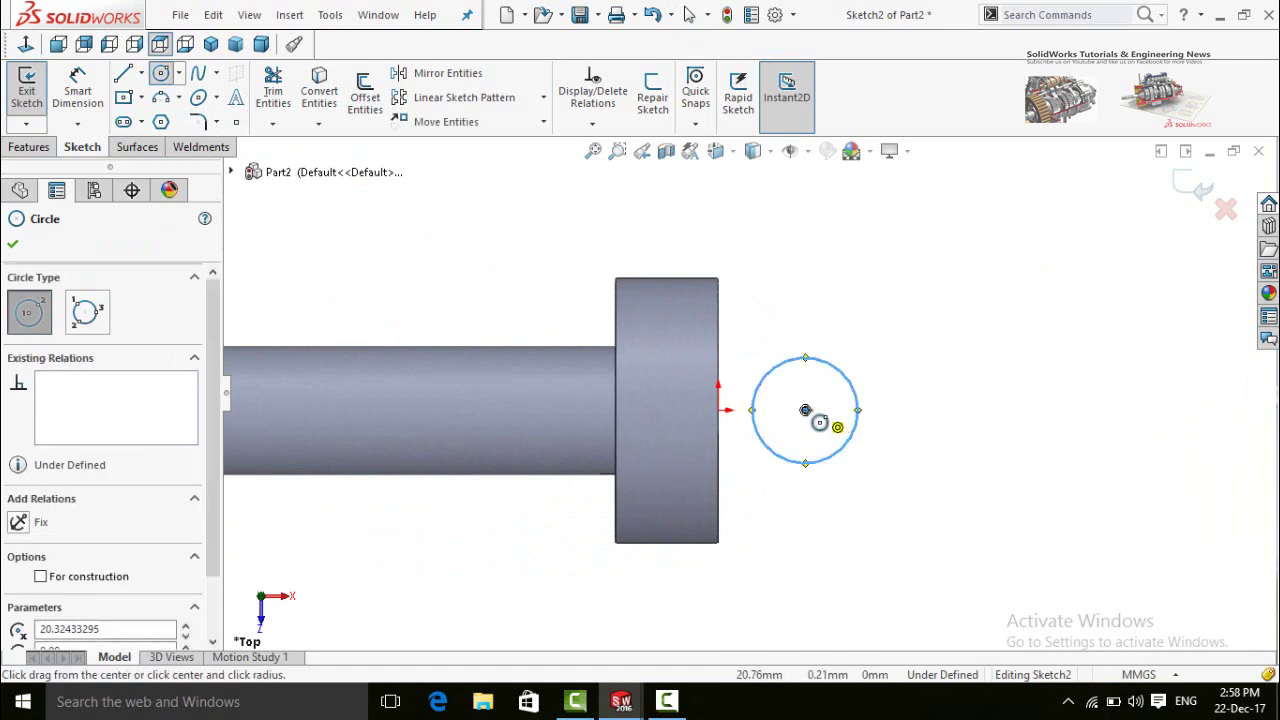
pyautogui.click(805, 409)
pyautogui.click(897, 494)
pyautogui.press('Escape')
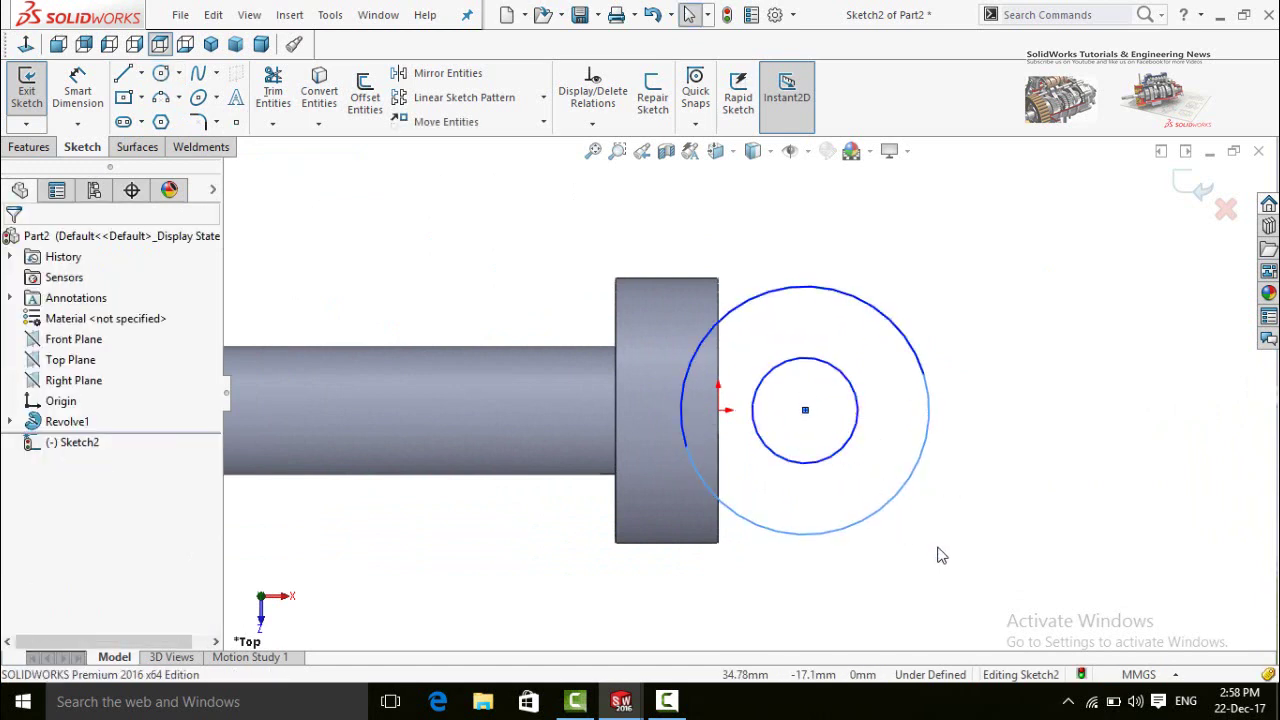
# Dimension the inner circle's diameter to 20 mm and the outer circle's diameter to 30 mm
pyautogui.click(850, 461)
pyautogui.click(1030, 330)
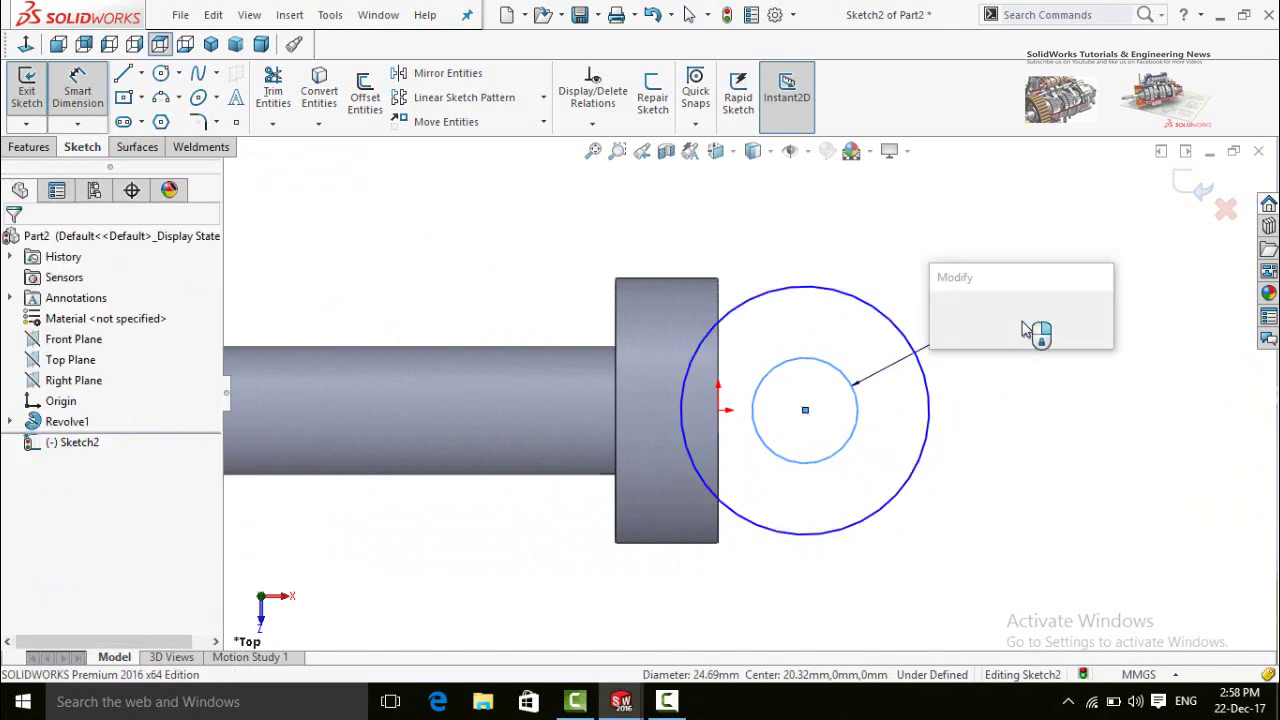
pyautogui.press('Return')
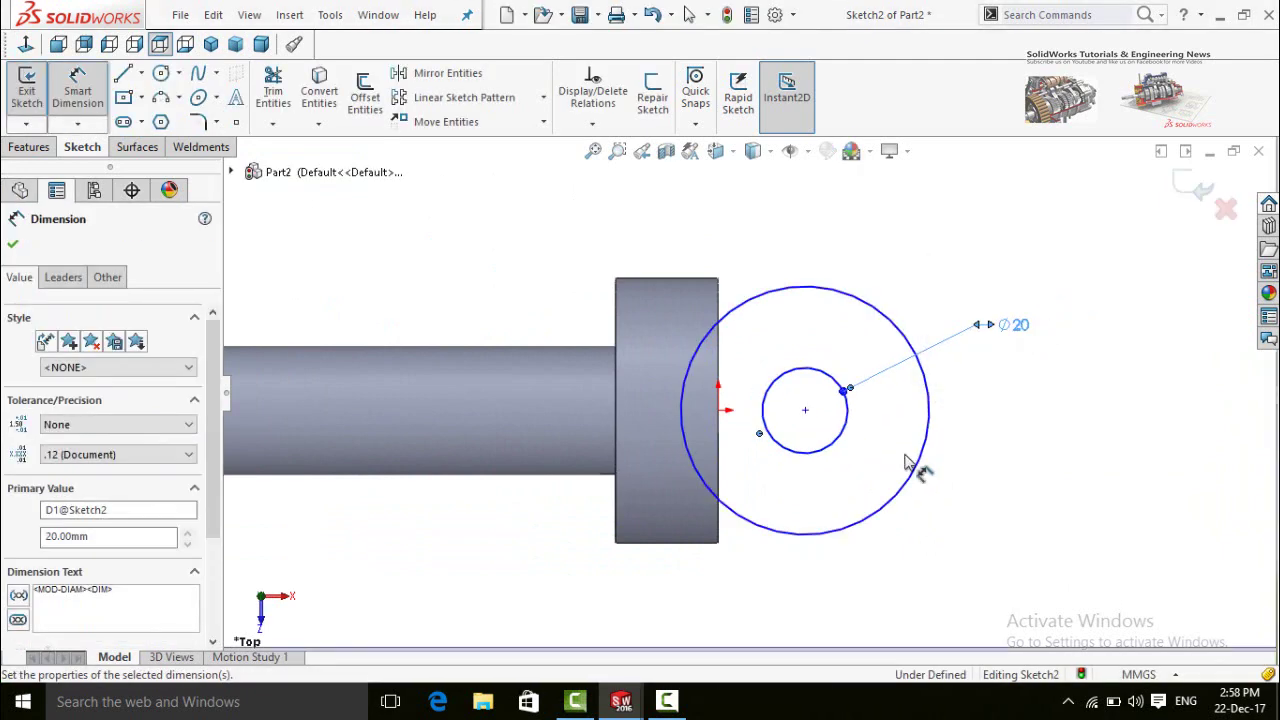
pyautogui.click(900, 512)
pyautogui.click(1068, 597)
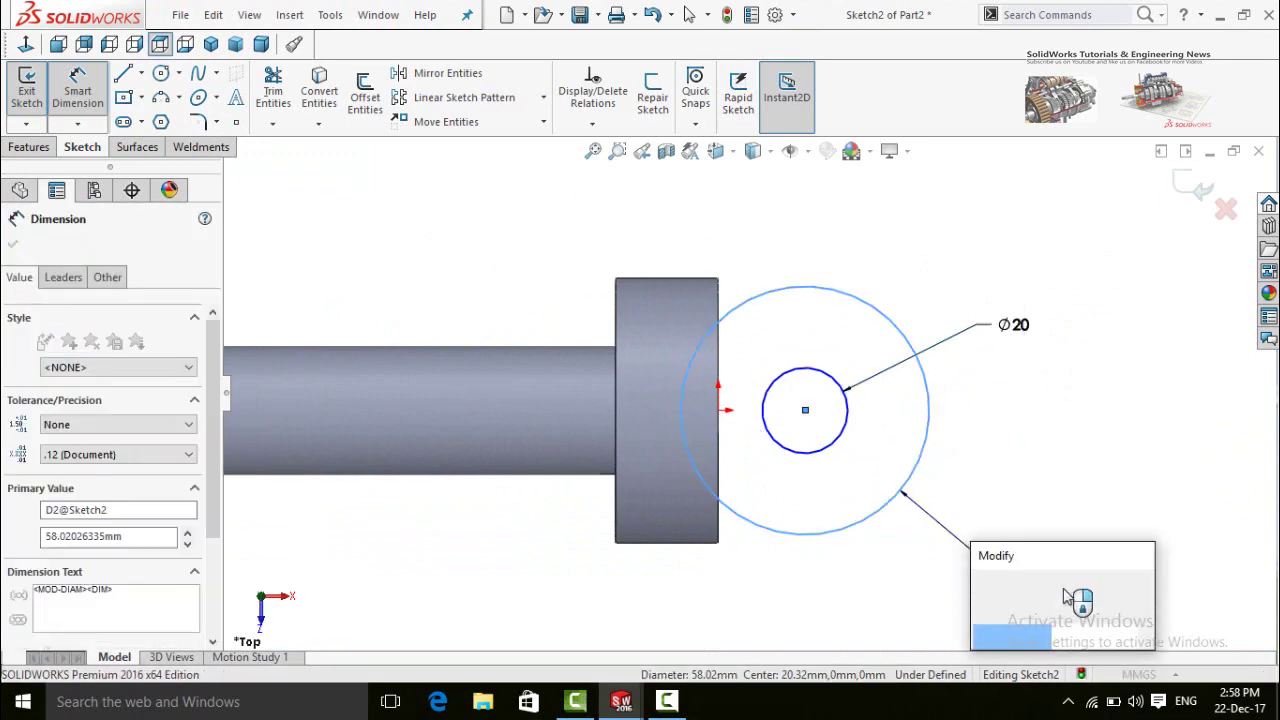
pyautogui.write('30')
pyautogui.press('Return')
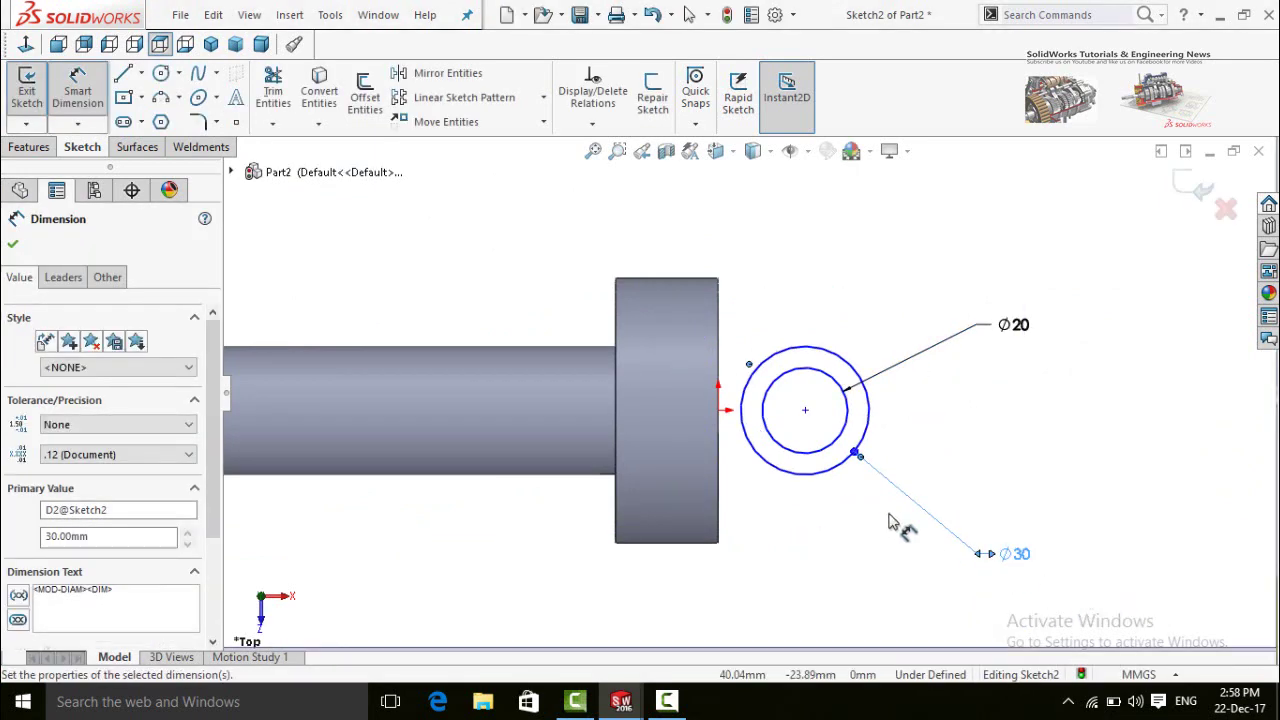
pyautogui.press('Escape')
# Change the inner circle's diameter to 10 mm
pyautogui.click(1028, 340)
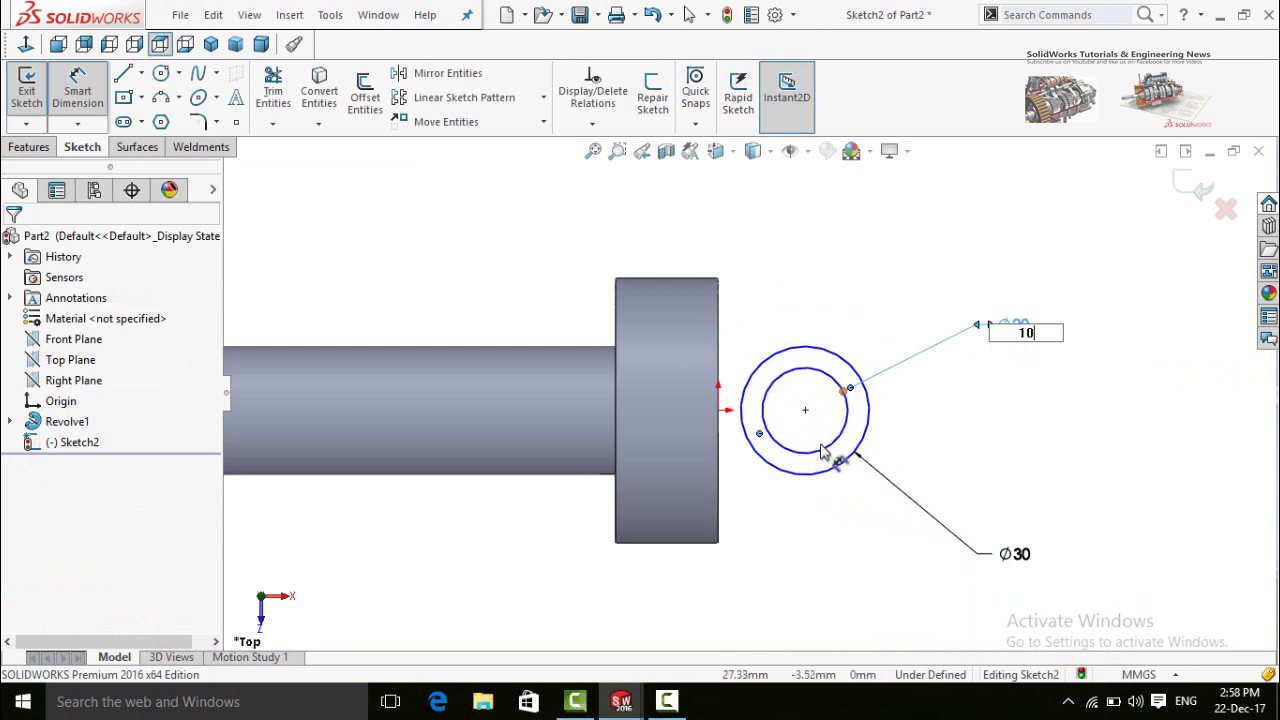
pyautogui.press('Return')
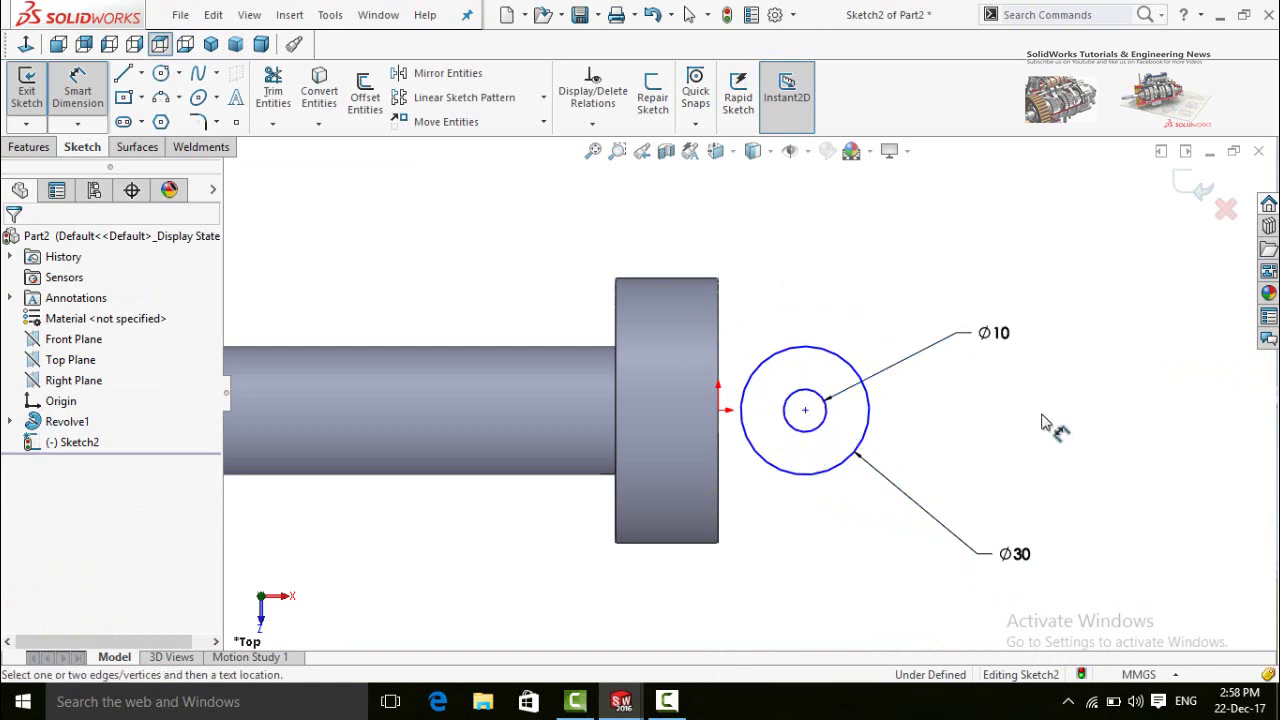
pyautogui.scroll(1, 850, 468)
pyautogui.press('Escape')
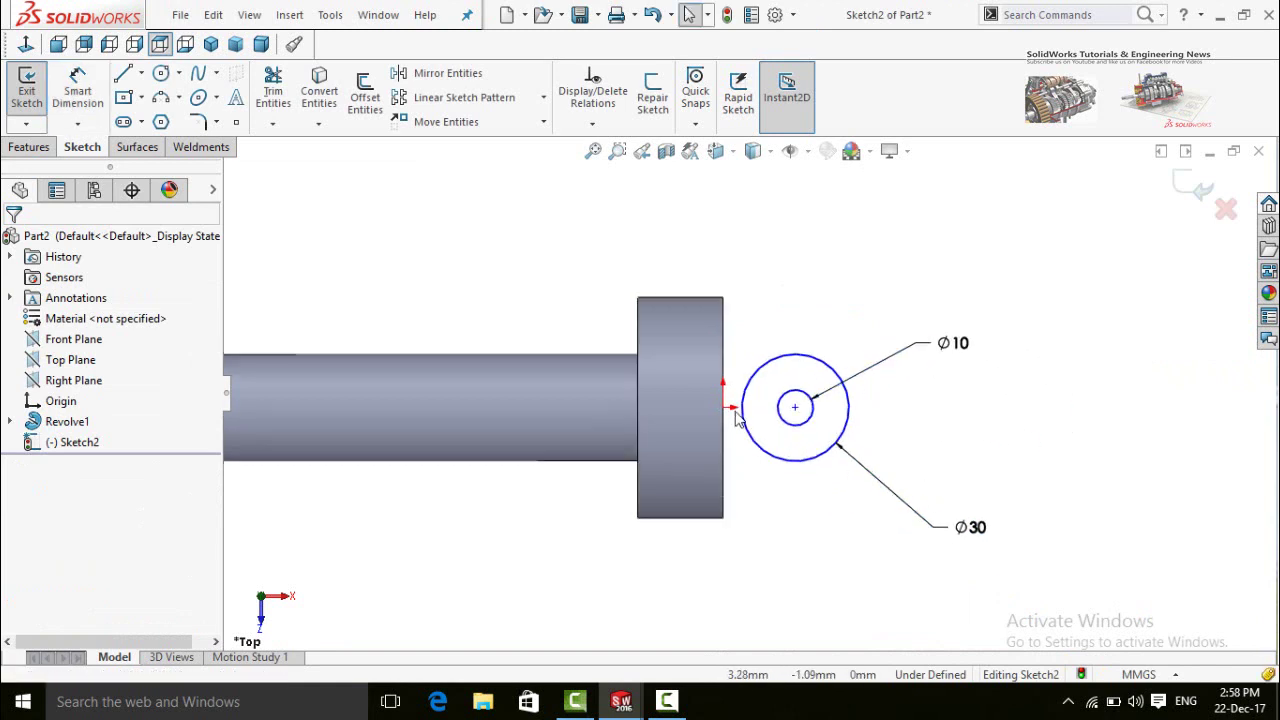
# Add a horizontal relation between the origin and the common centre of the two circles
pyautogui.scroll(-2, 725, 415)
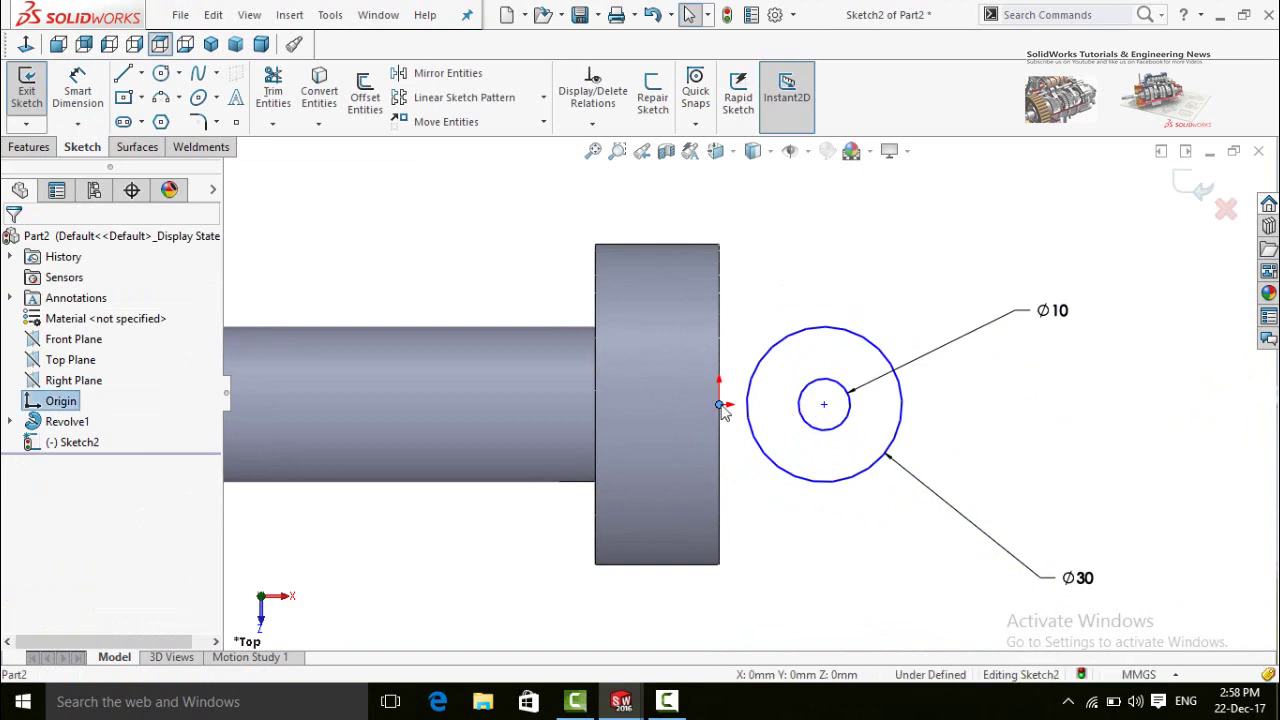
pyautogui.keyDown('ctrl'); pyautogui.click(823, 405); pyautogui.keyUp('ctrl')
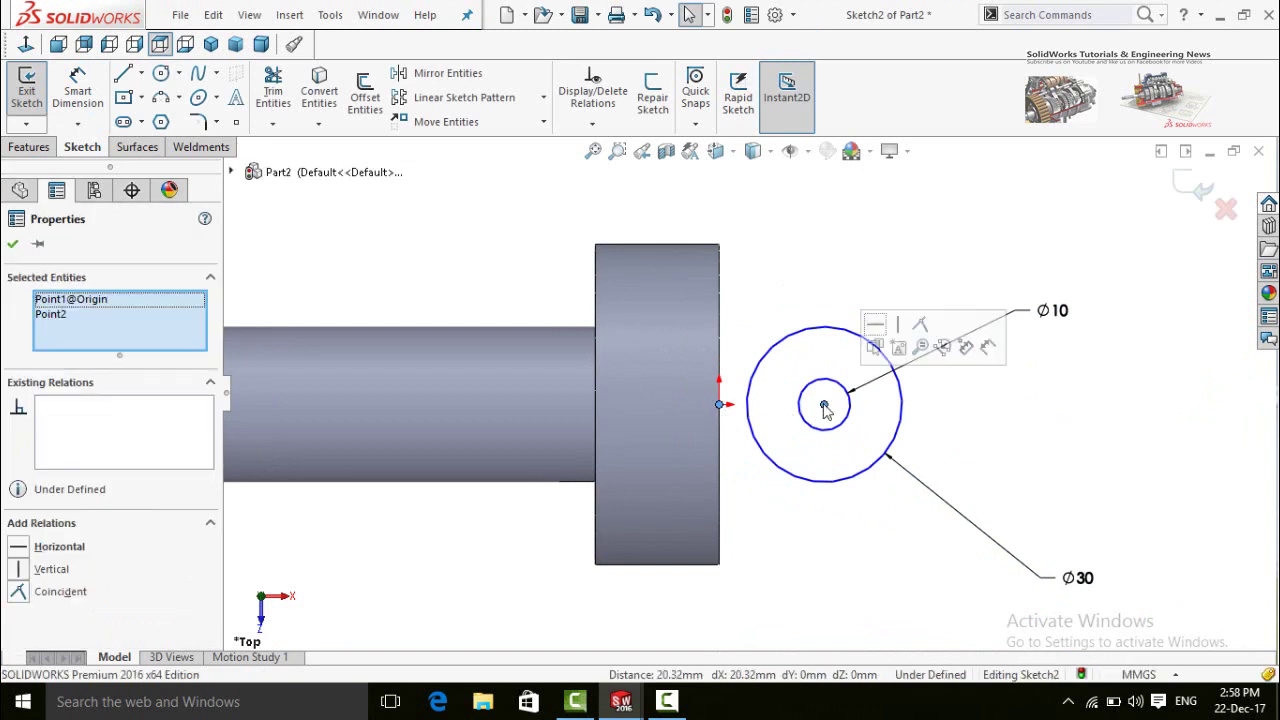
pyautogui.click(876, 333)
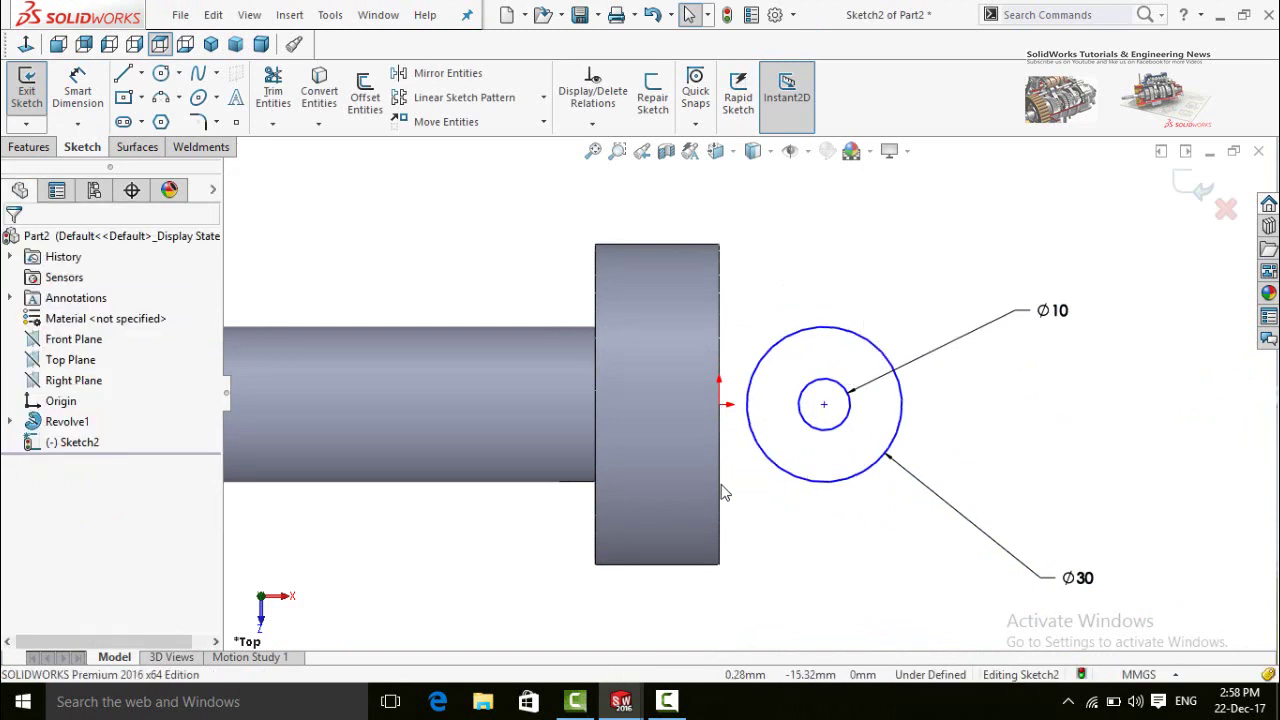
# Make the 30 mm circle tangent to the outer face edge of the flange
pyautogui.click(799, 483)
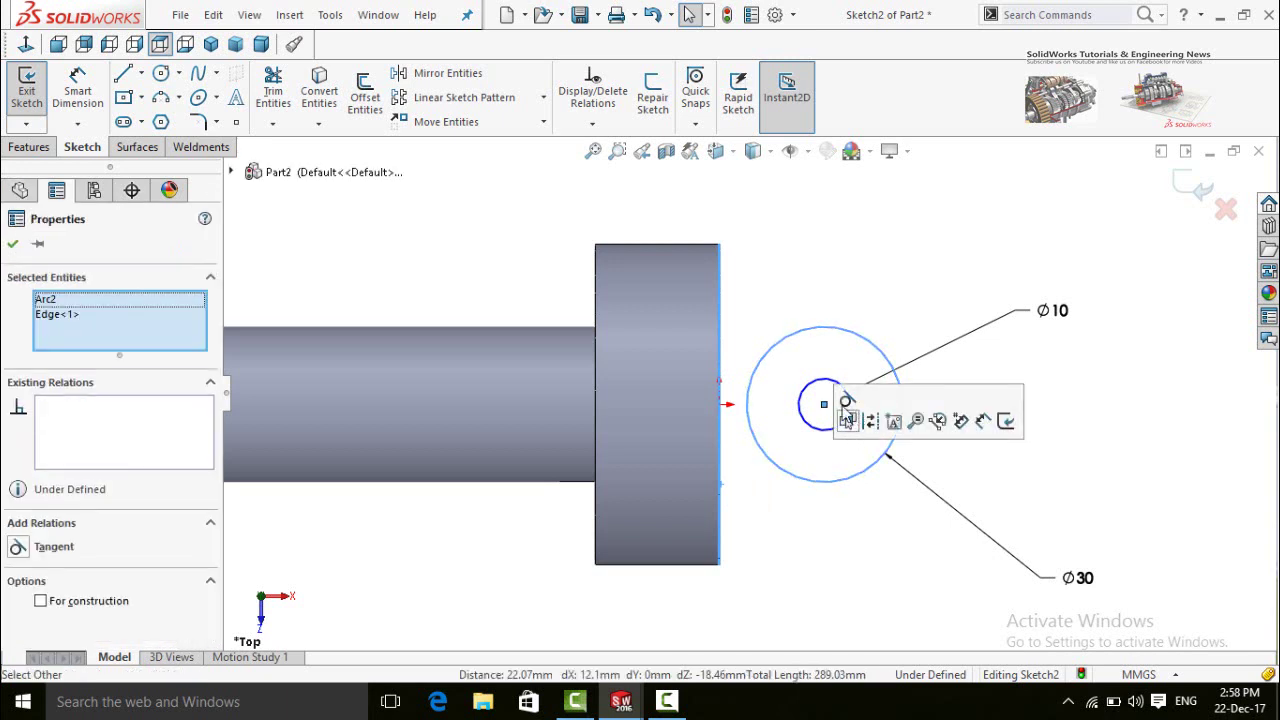
pyautogui.click(843, 415)
pyautogui.click(802, 556)
pyautogui.press('z')
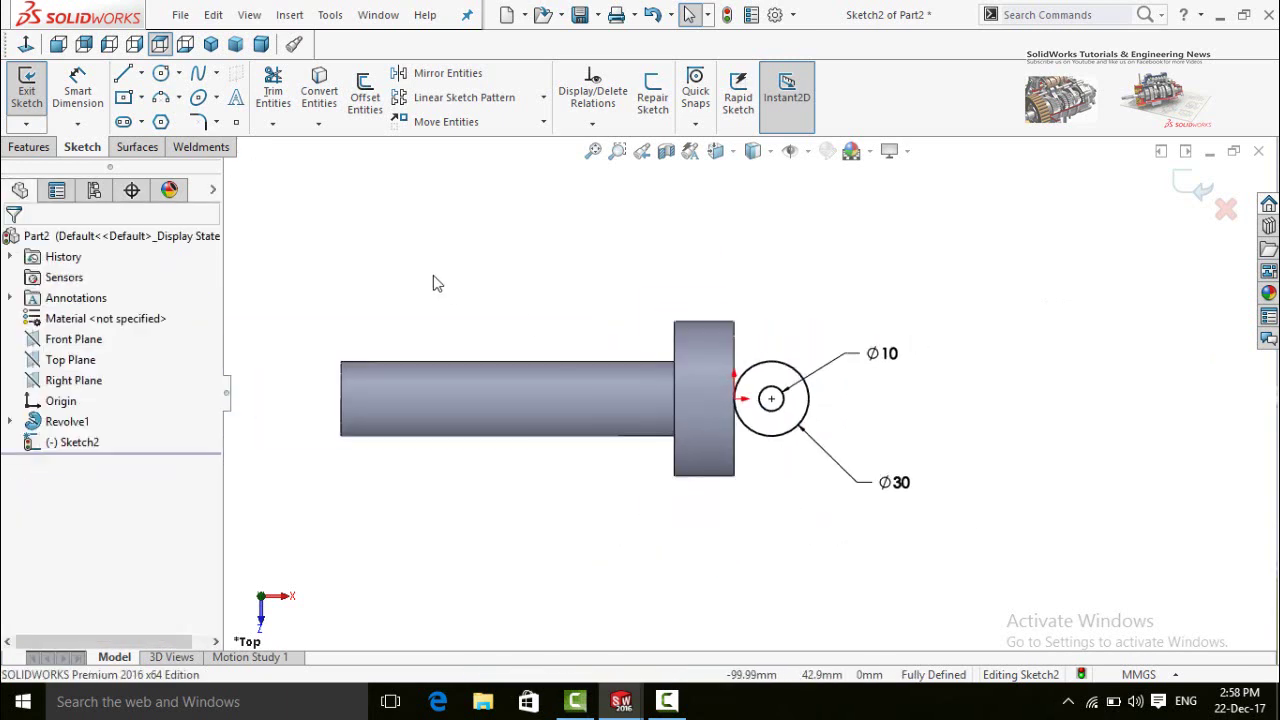
# Extrude the ring between the two circles 20 mm with the Mid Plane end condition, merged with the body
pyautogui.click(29, 147)
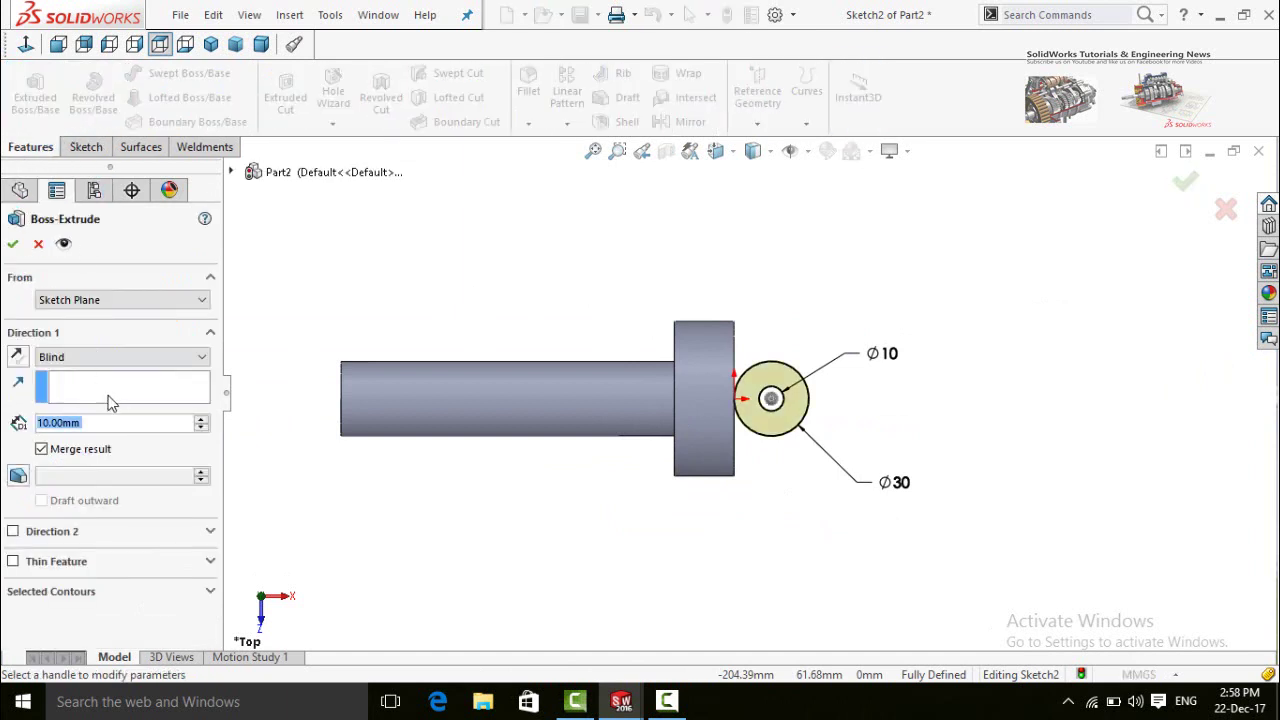
pyautogui.click(95, 357)
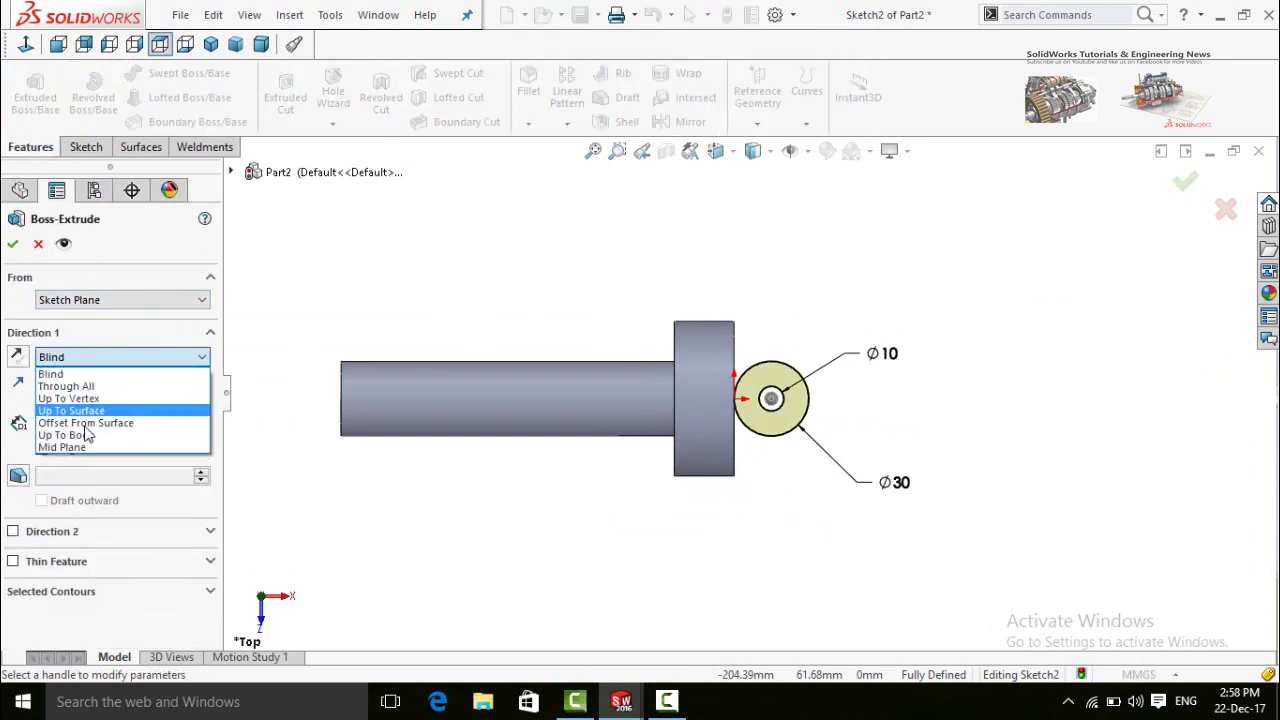
pyautogui.click(80, 448)
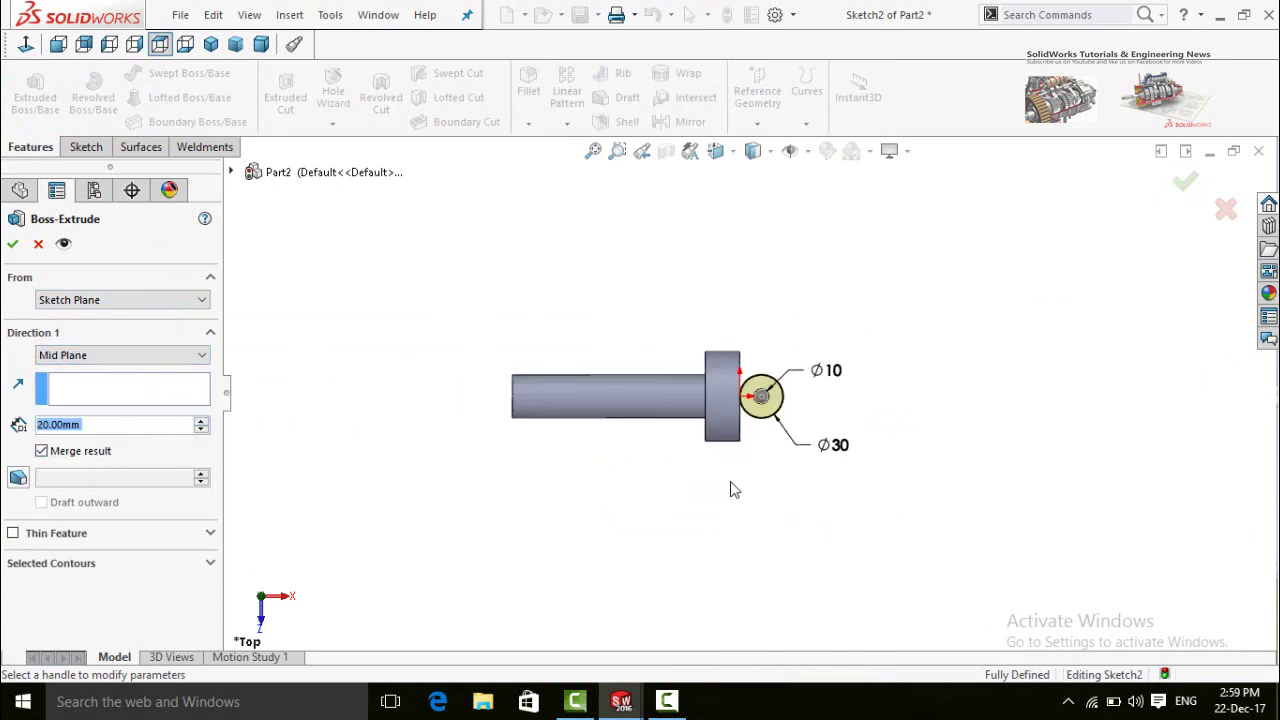
pyautogui.hotkey('ctrl', '7')
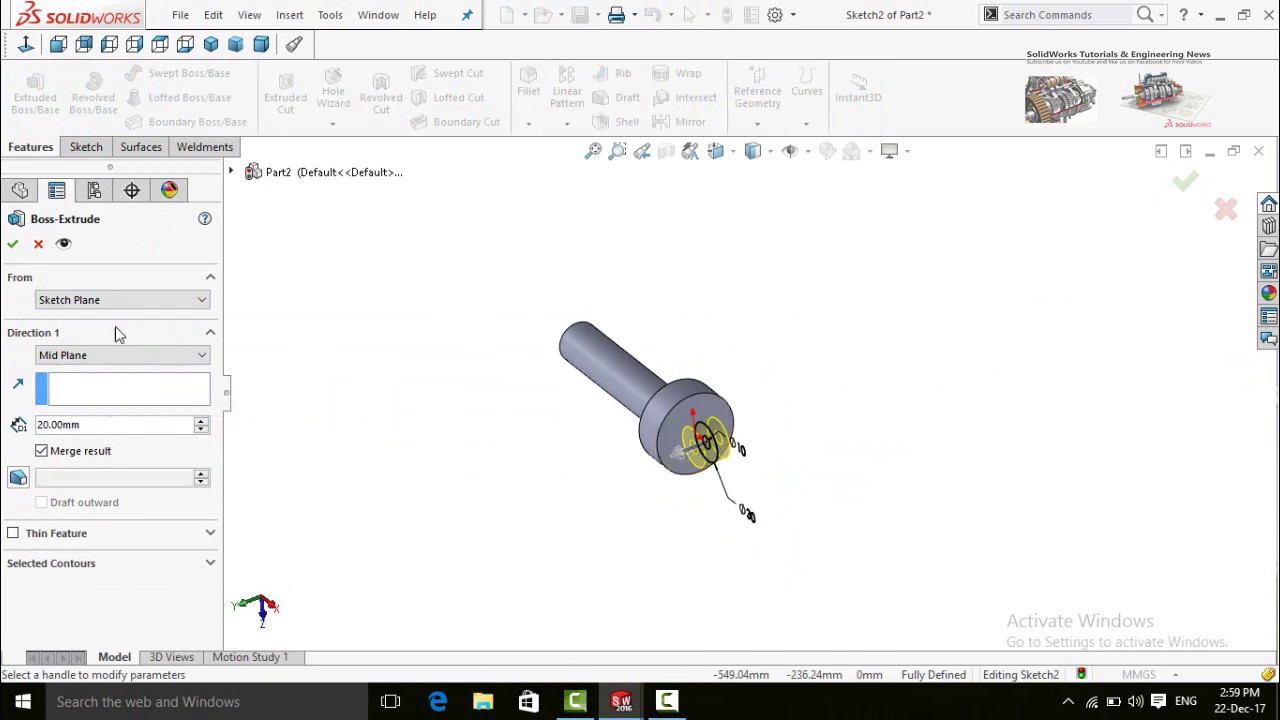
pyautogui.click(13, 245)
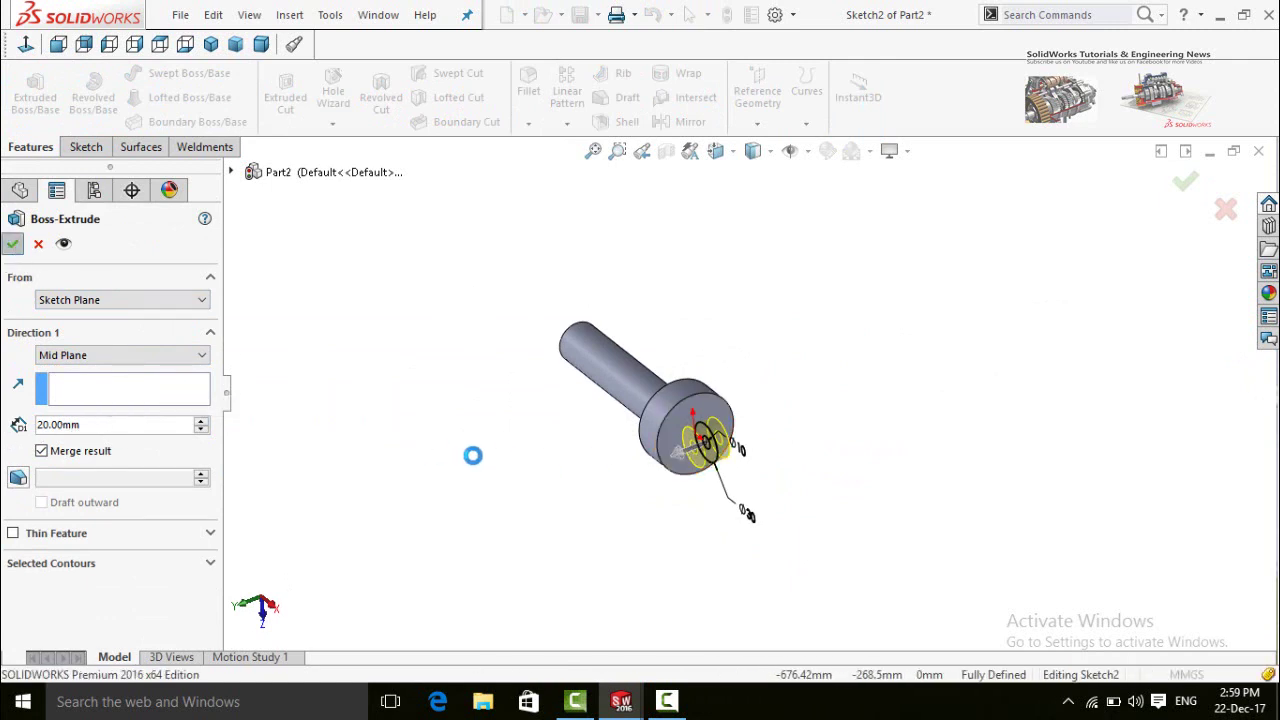
pyautogui.moveTo(509, 414); pyautogui.dragTo(731, 470, button='middle')
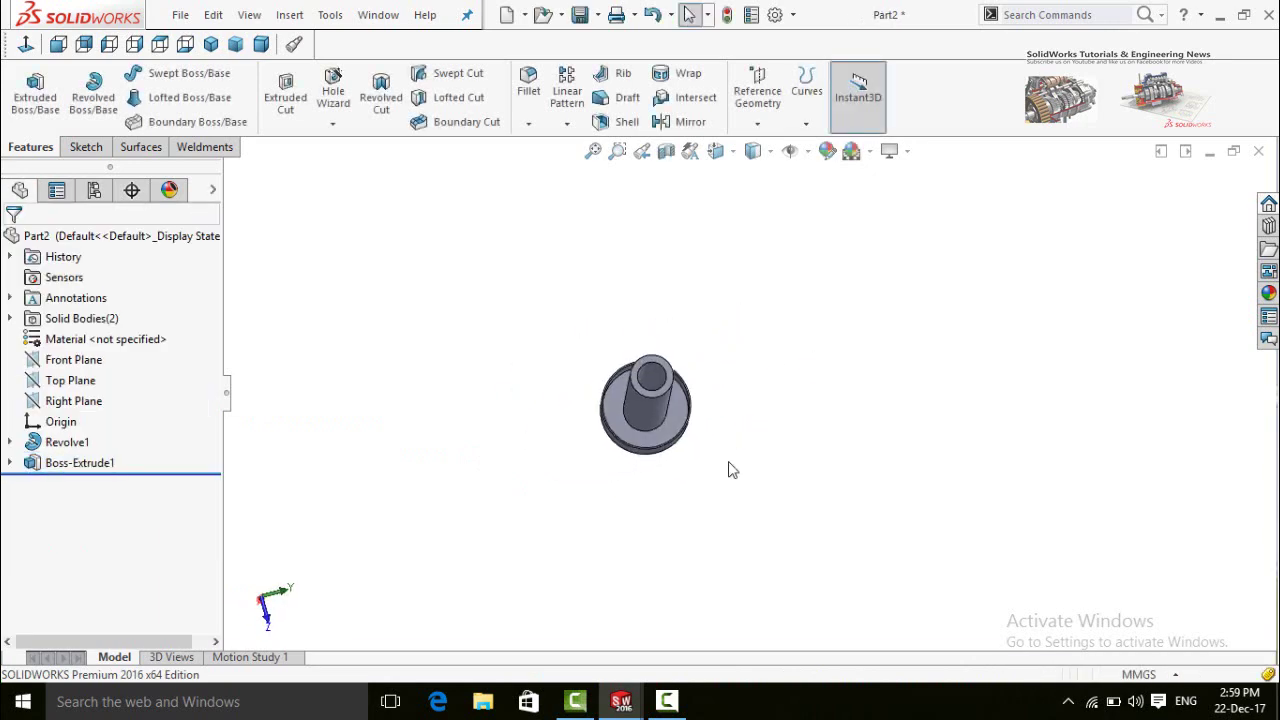
# Save the part as Part 2 in the Shock Absorber folder
pyautogui.hotkey('ctrl', 's')
pyautogui.write('P')
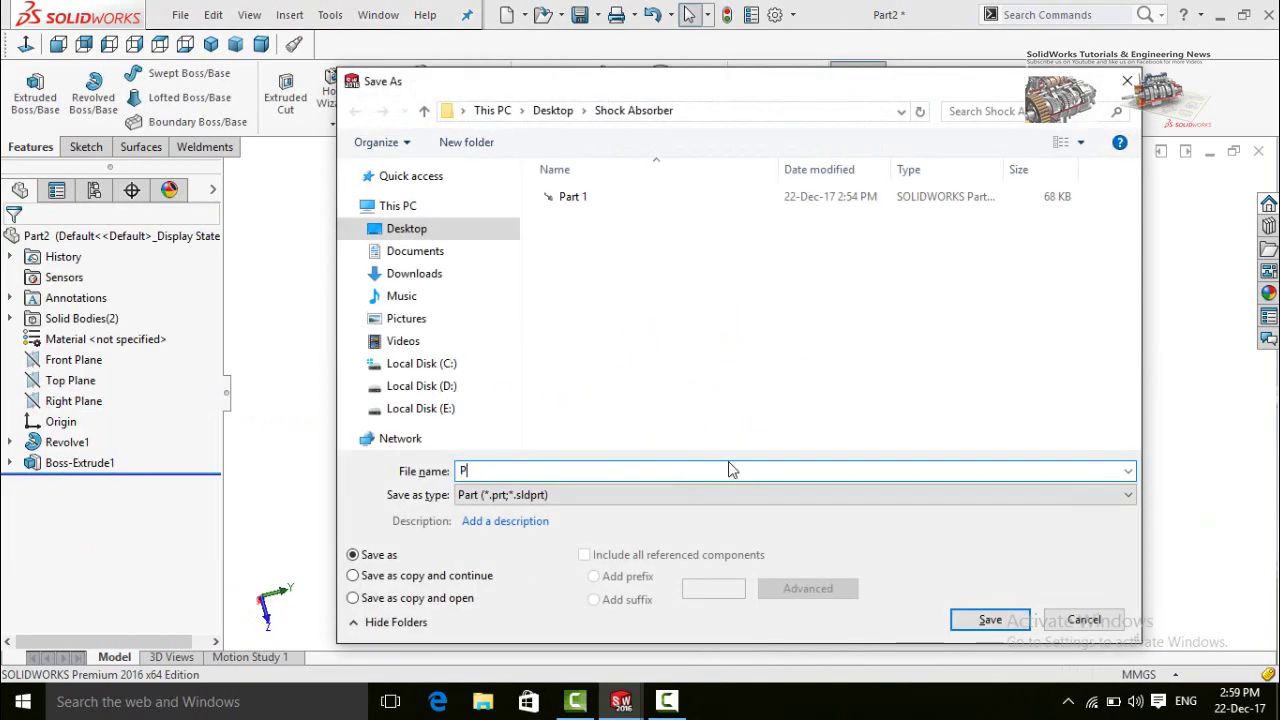
pyautogui.write('art 2')
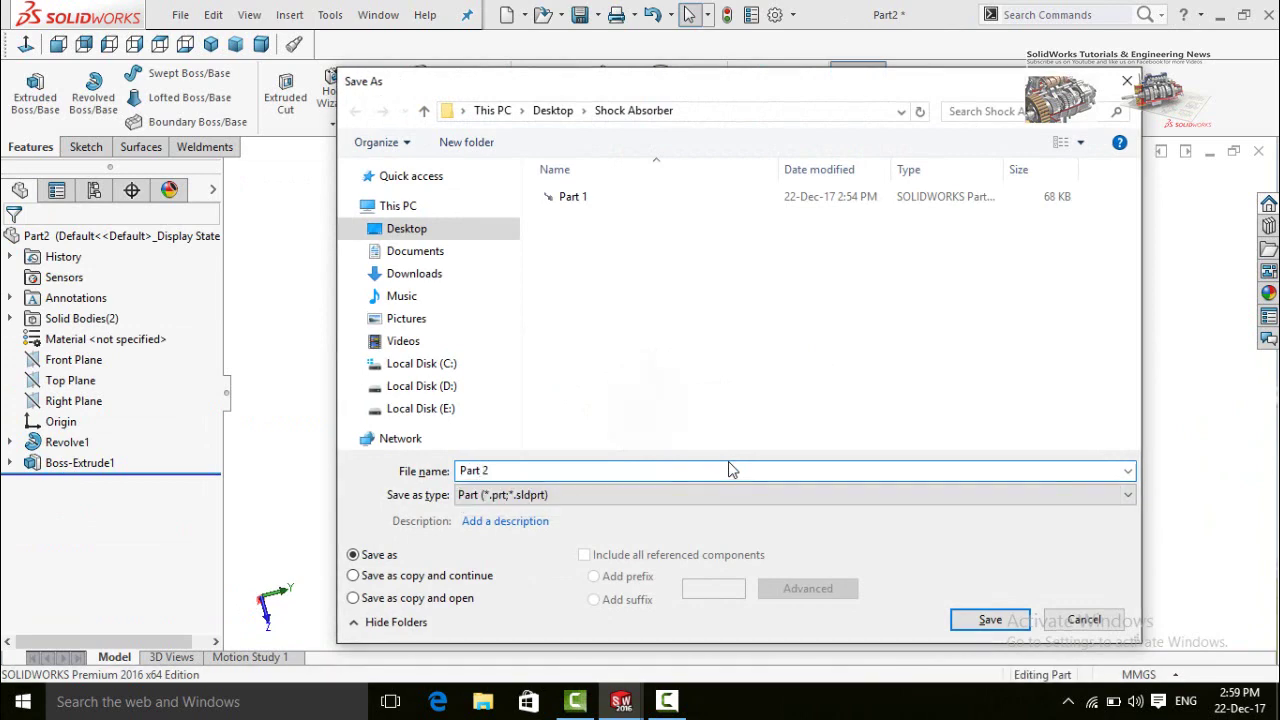
pyautogui.press('Return')
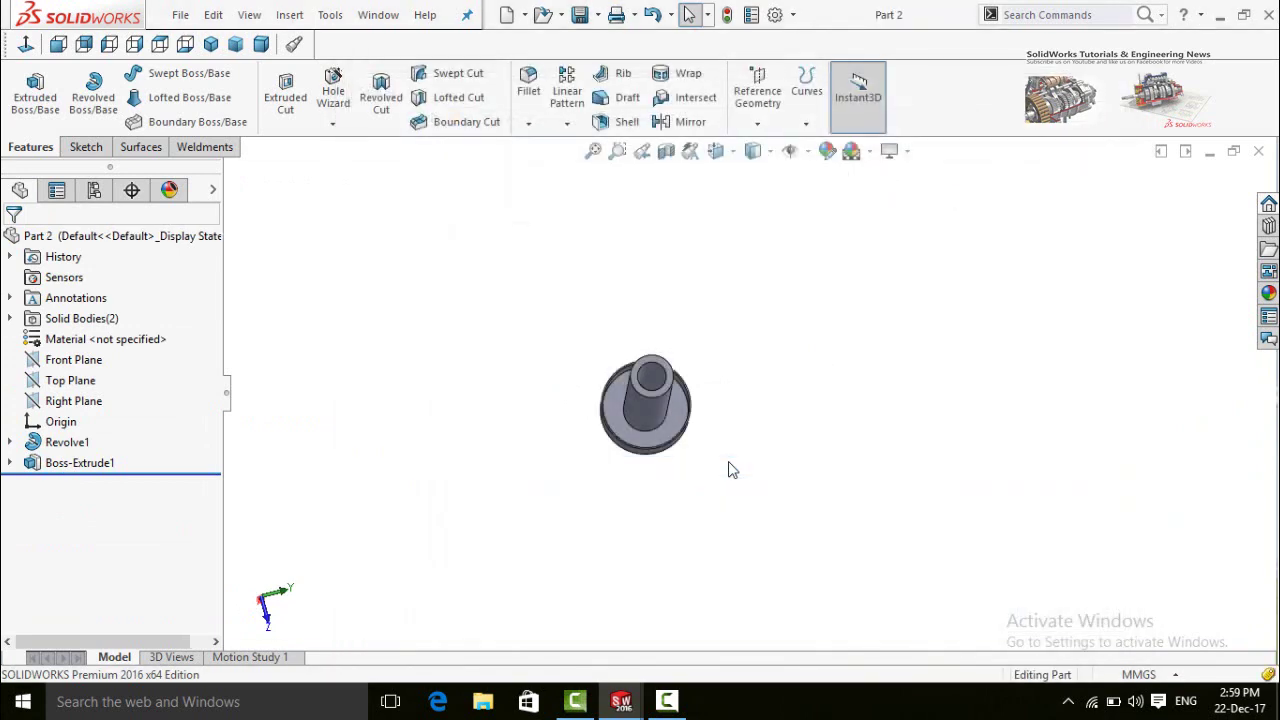
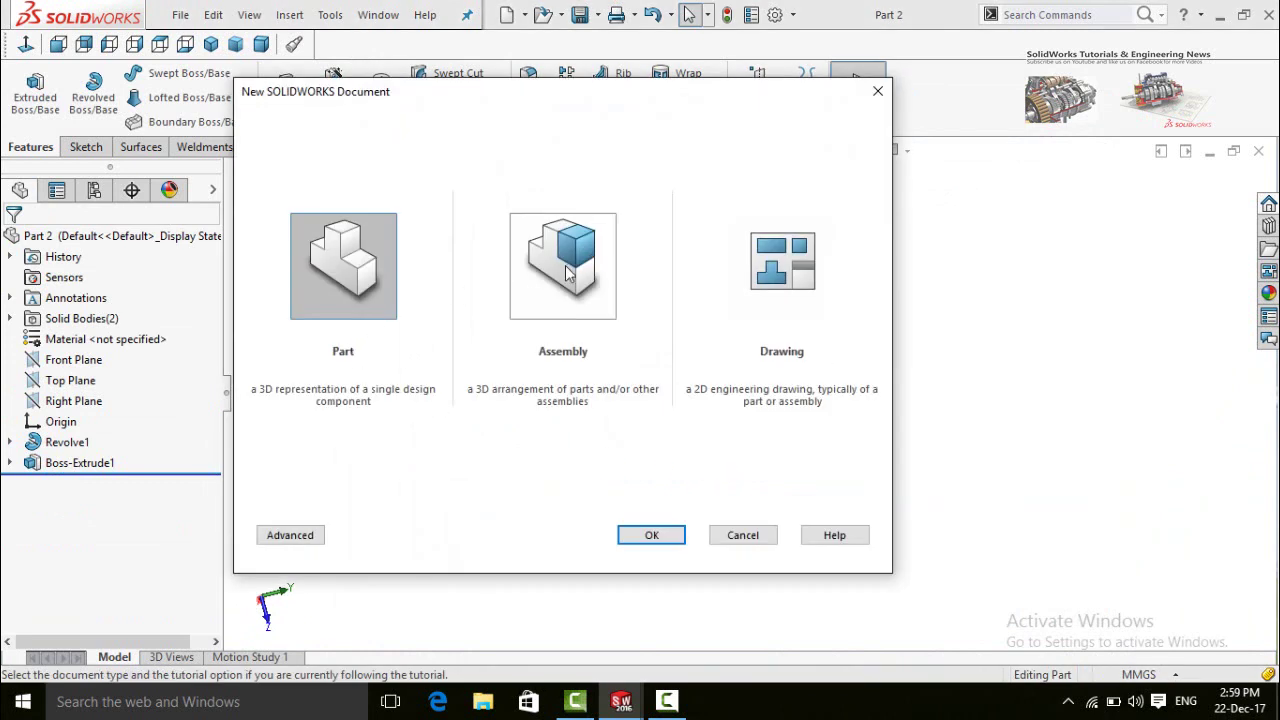
# Create a new assembly document
pyautogui.doubleClick(573, 278)
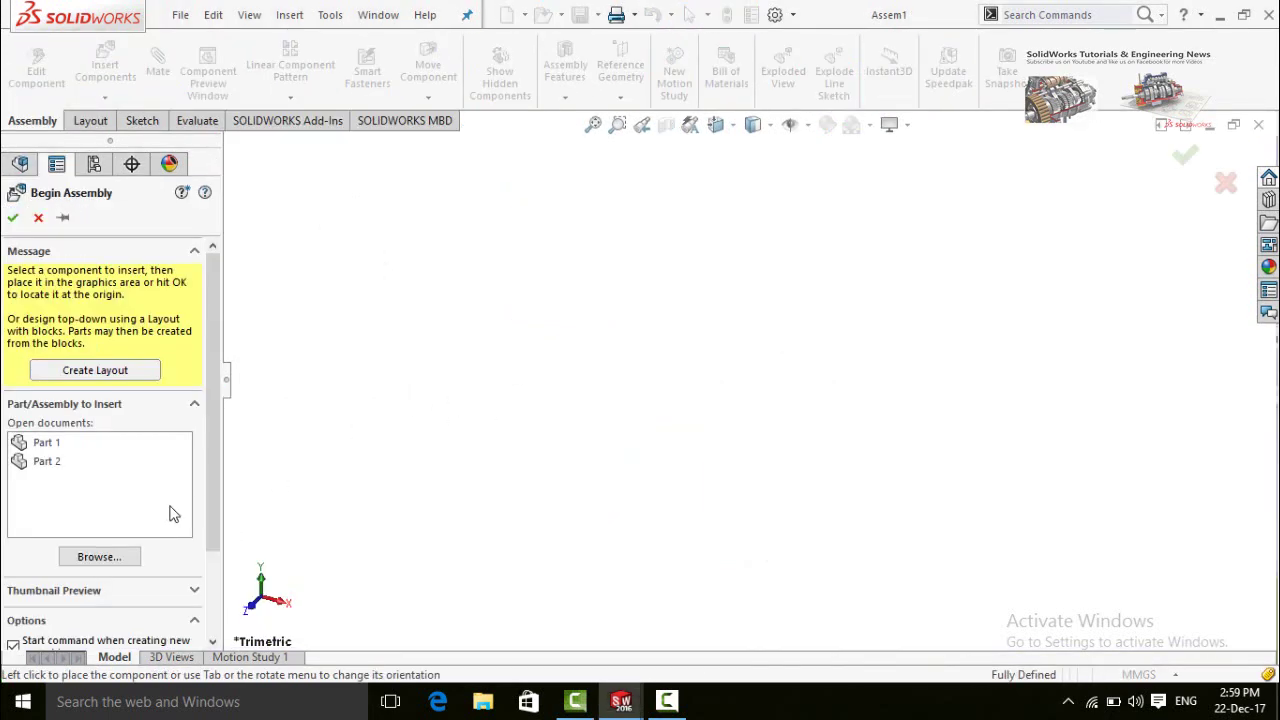
# Insert Part 1 as the first component and place Part 2 beside it in the assembly
pyautogui.click(35, 443)
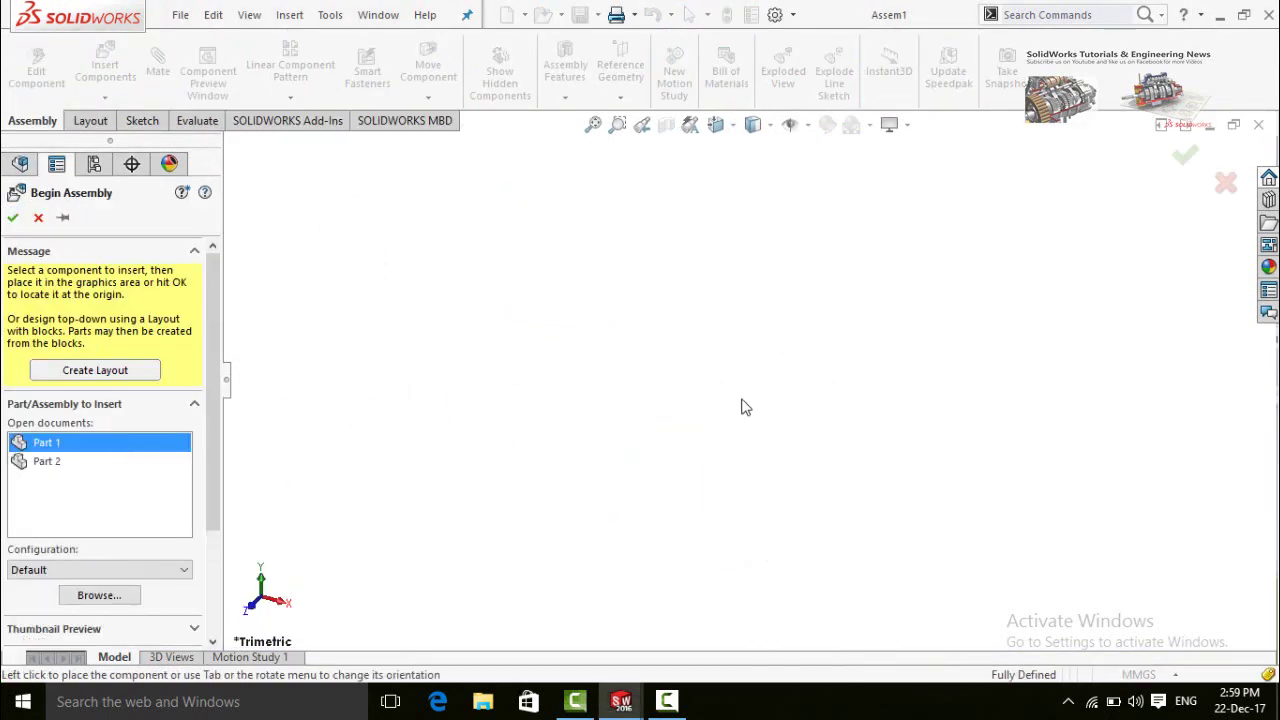
pyautogui.click(419, 446)
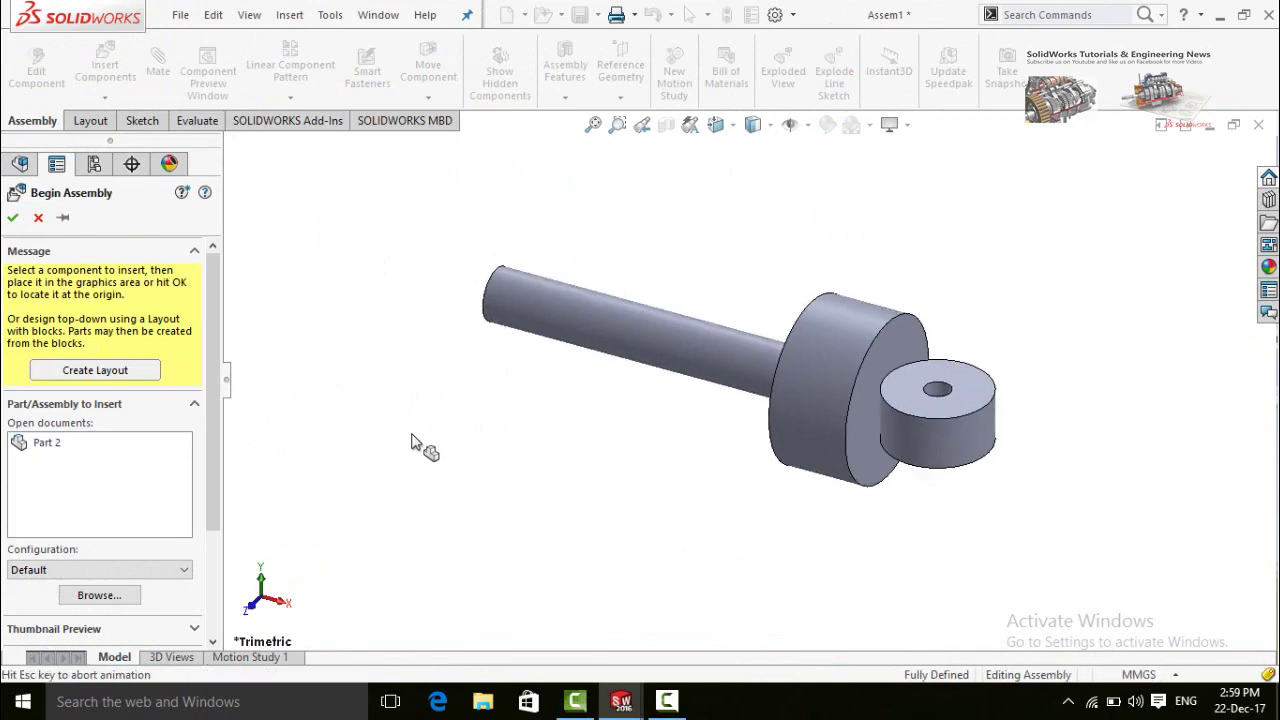
pyautogui.click(106, 68)
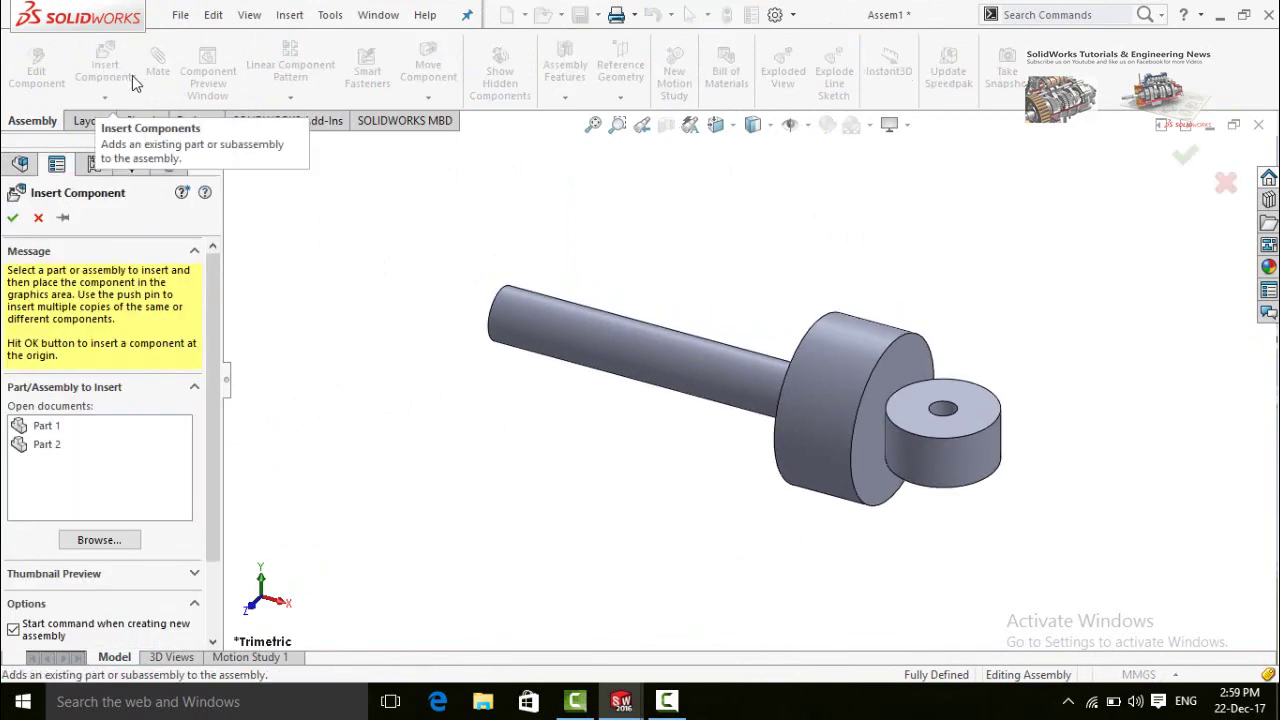
pyautogui.click(44, 444)
pyautogui.scroll(3, 635, 390)
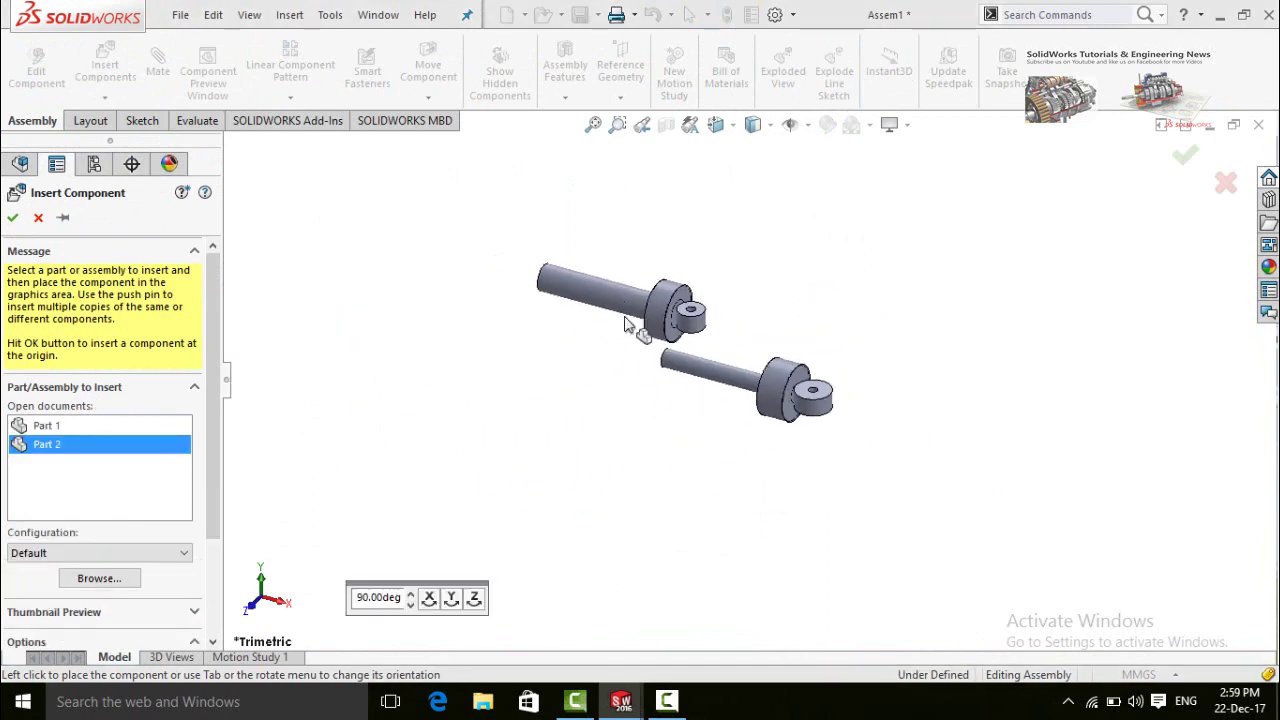
pyautogui.click(743, 340)
pyautogui.scroll(-4, 642, 322)
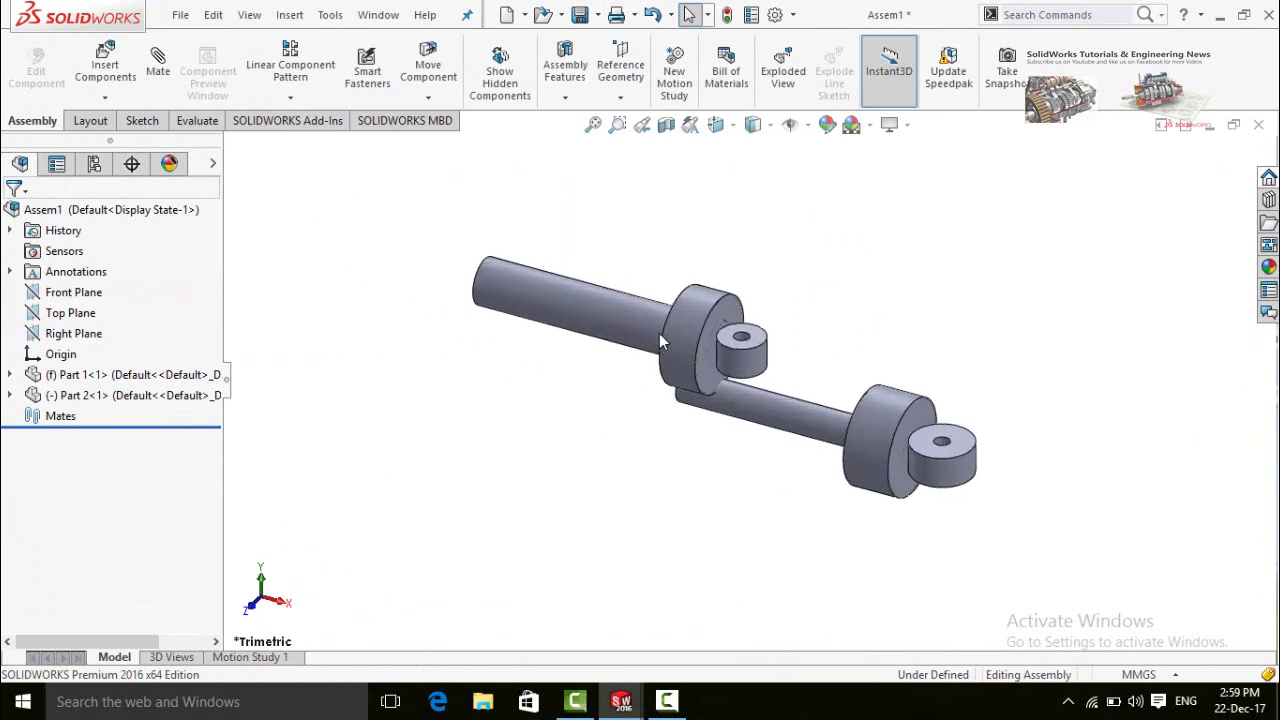
# Mate Part 2's outer tube face concentric with Part 1's rod, flipping the alignment so the mounting eyes face outward
pyautogui.click(567, 300)
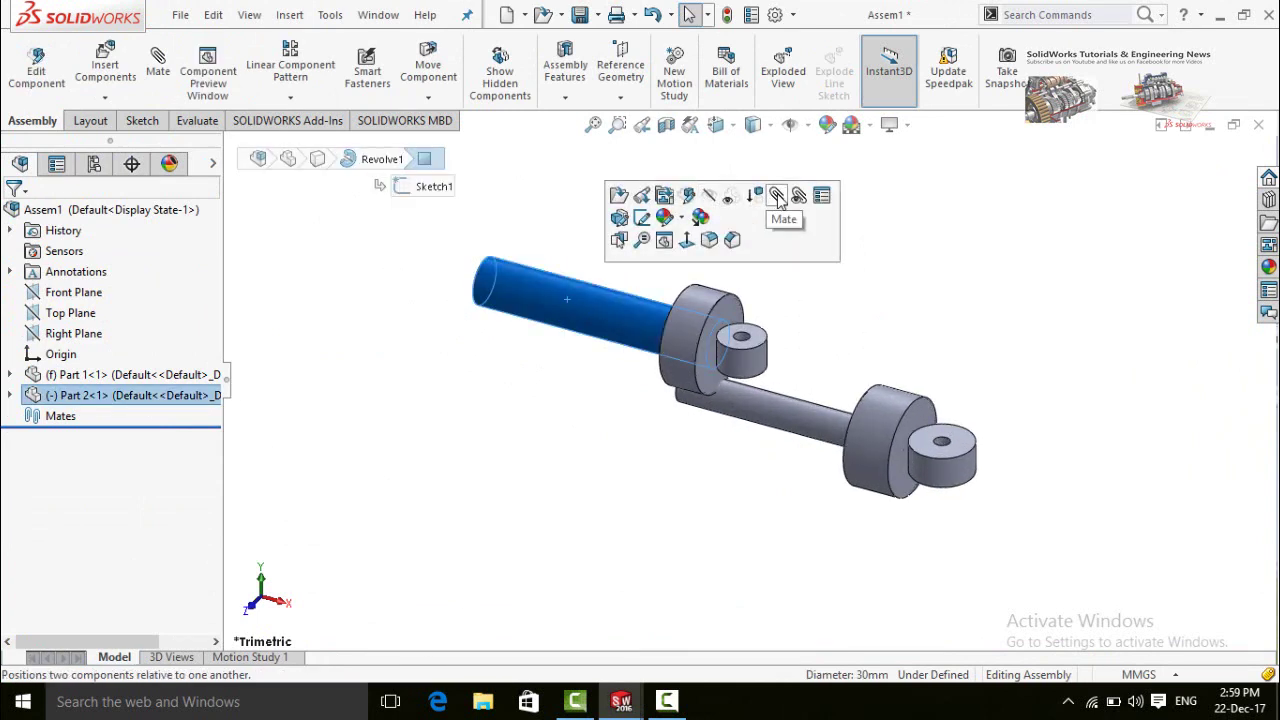
pyautogui.click(798, 425)
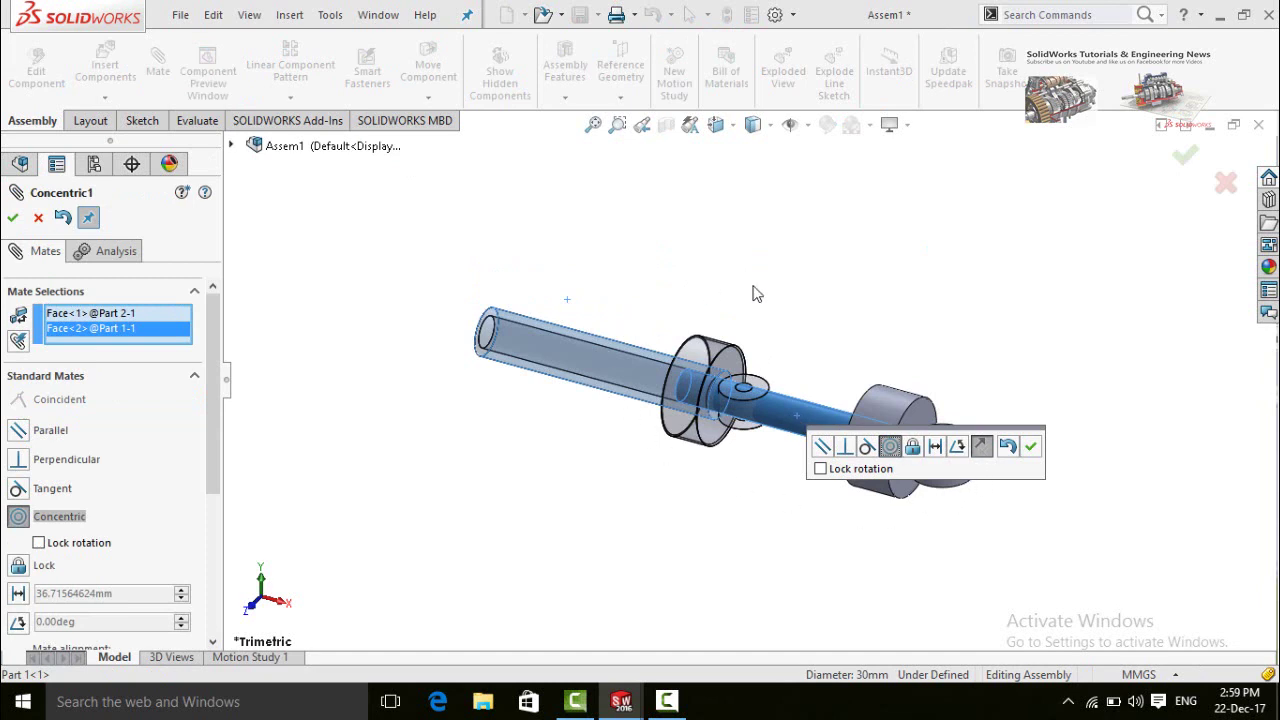
pyautogui.click(982, 448)
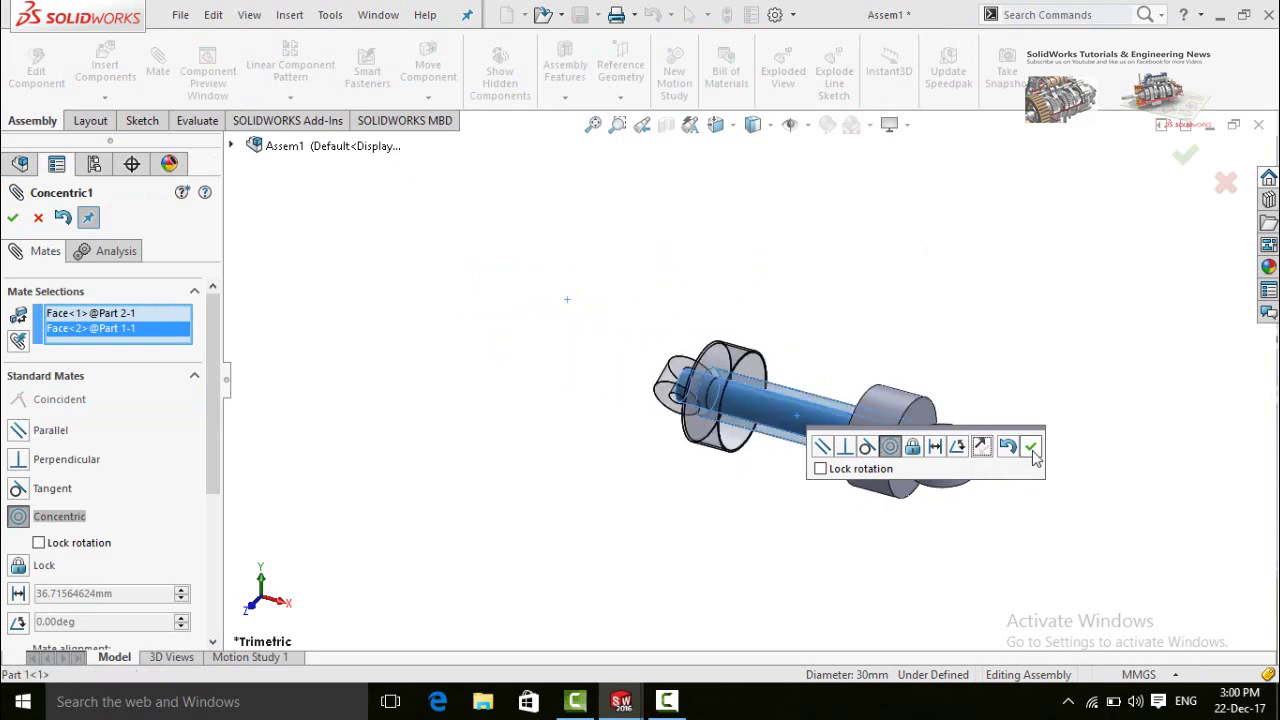
pyautogui.click(1031, 447)
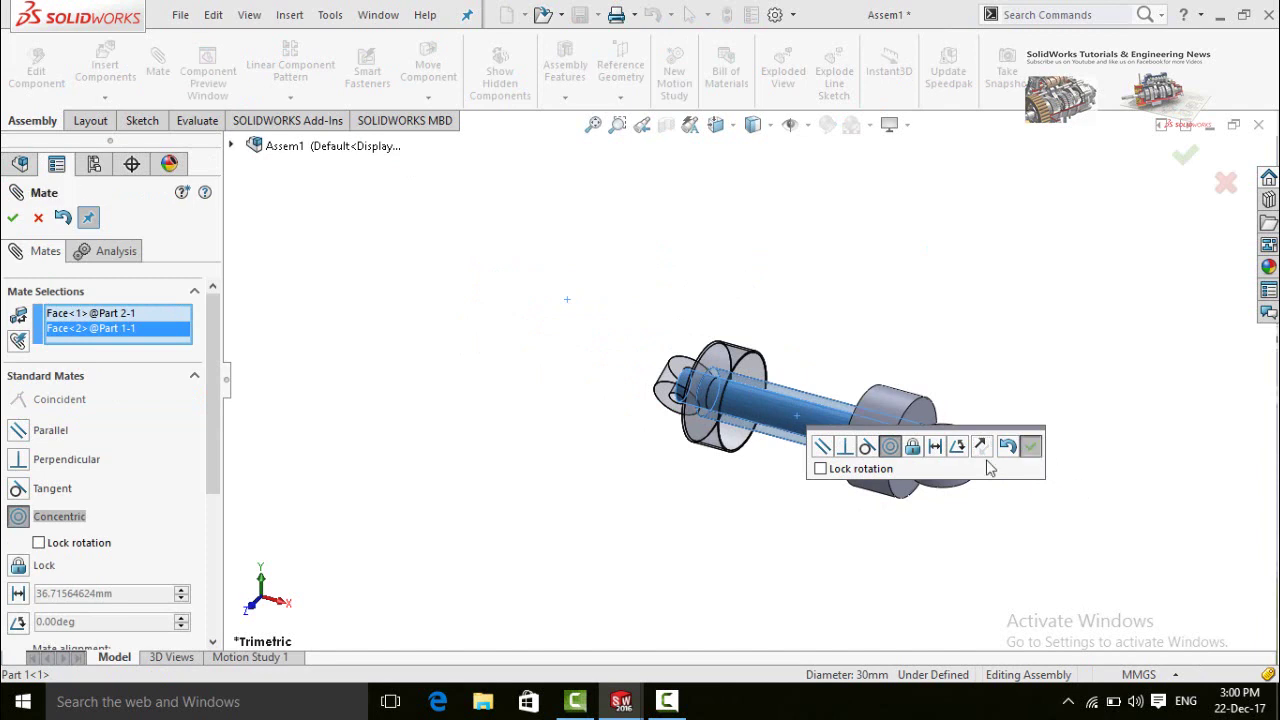
pyautogui.scroll(-2, 774, 449)
pyautogui.moveTo(774, 449); pyautogui.dragTo(420, 385, button='middle')
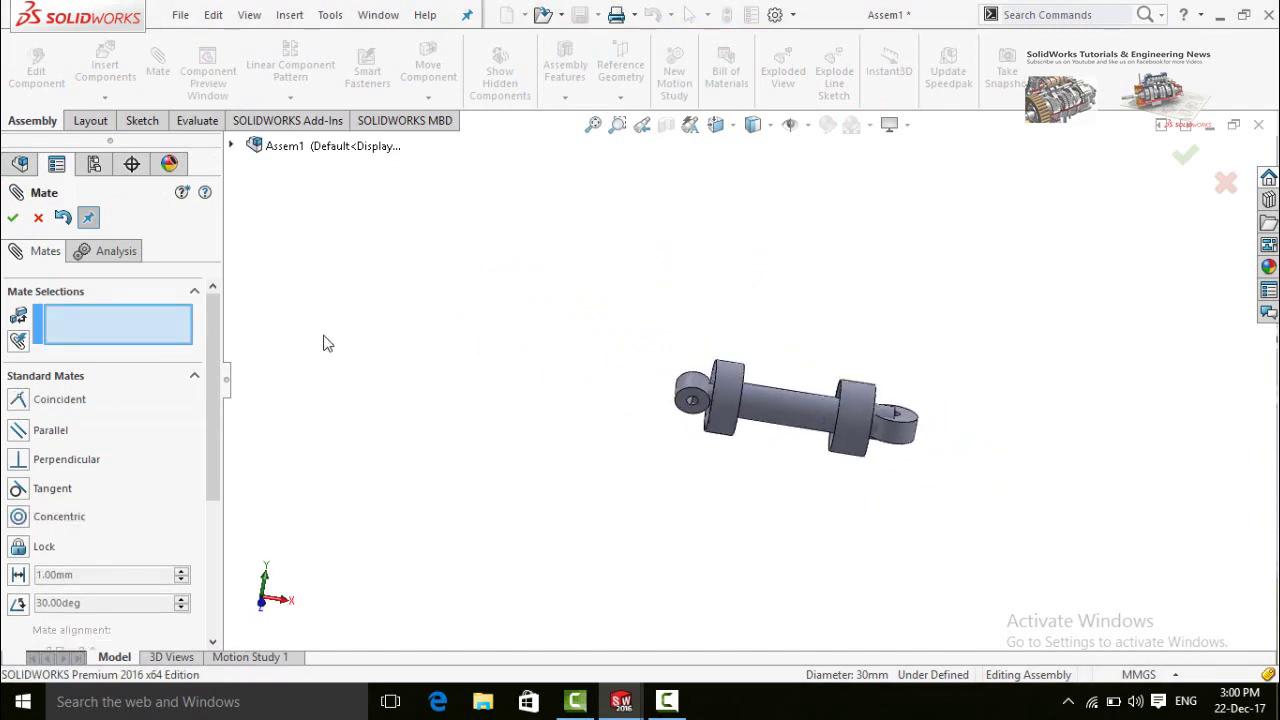
pyautogui.click(12, 219)
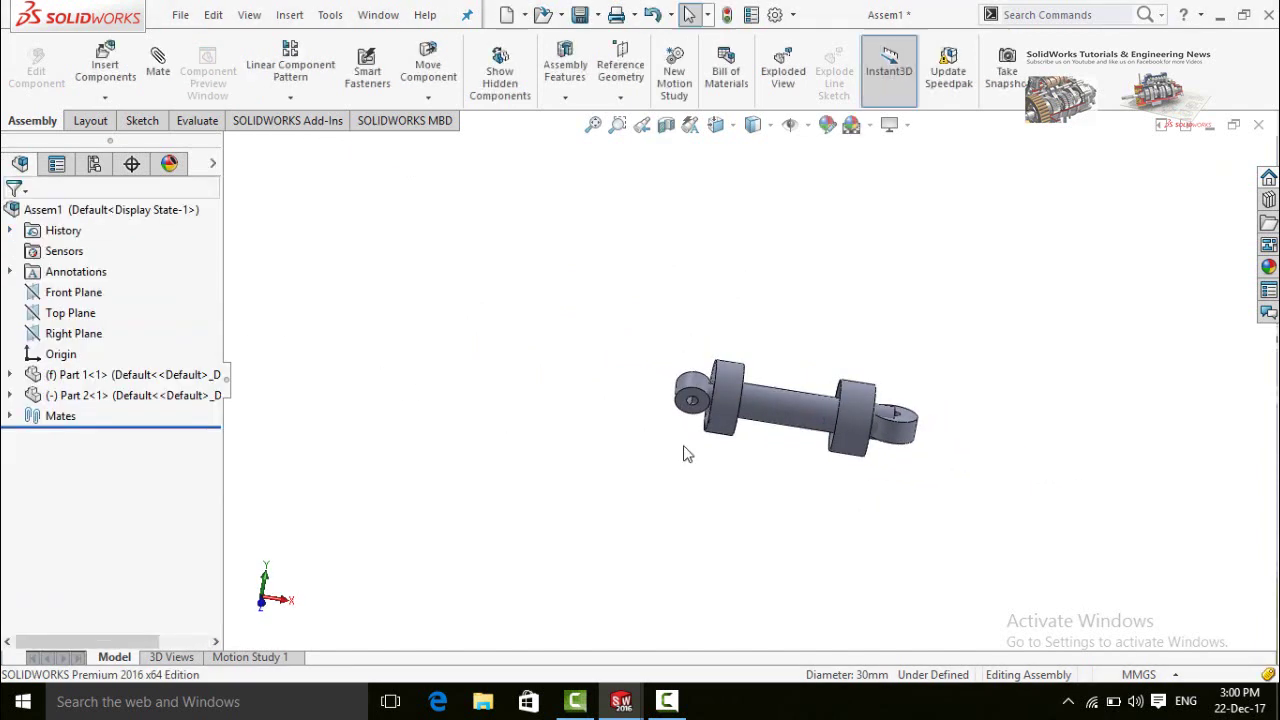
# Slide Part 2 outward along Part 1's rod so that the shock absorber is extended
pyautogui.scroll(1, 743, 408)
pyautogui.moveTo(721, 410); pyautogui.dragTo(274, 306)
pyautogui.click(563, 466)
pyautogui.moveTo(563, 466); pyautogui.dragTo(577, 488, button='middle')
pyautogui.moveTo(381, 353); pyautogui.dragTo(463, 368)
pyautogui.click(608, 516)
pyautogui.moveTo(390, 474); pyautogui.dragTo(470, 410, button='middle')
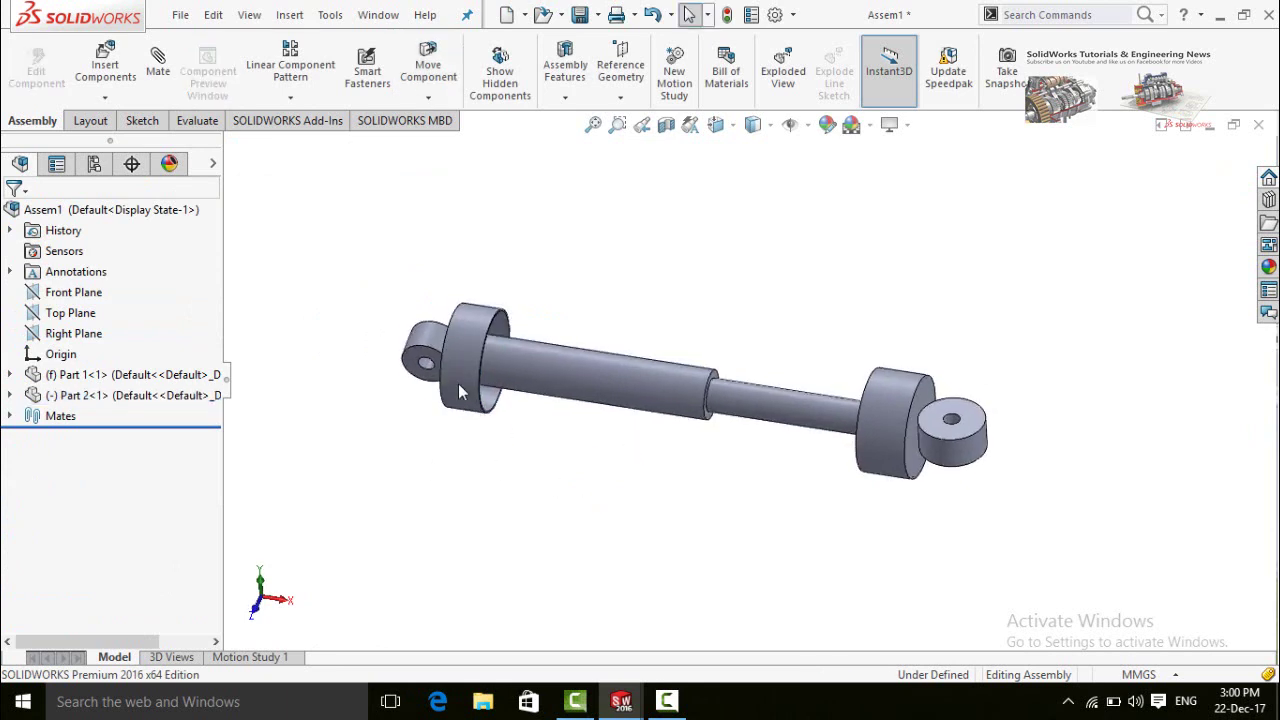
# Rotate Part 2 about the shared axis to turn its mounting eye
pyautogui.click(496, 381)
pyautogui.moveTo(496, 381); pyautogui.dragTo(485, 450)
pyautogui.click(560, 513)
pyautogui.moveTo(560, 513); pyautogui.dragTo(623, 513, button='middle')
pyautogui.moveTo(547, 268); pyautogui.dragTo(466, 260, button='middle')
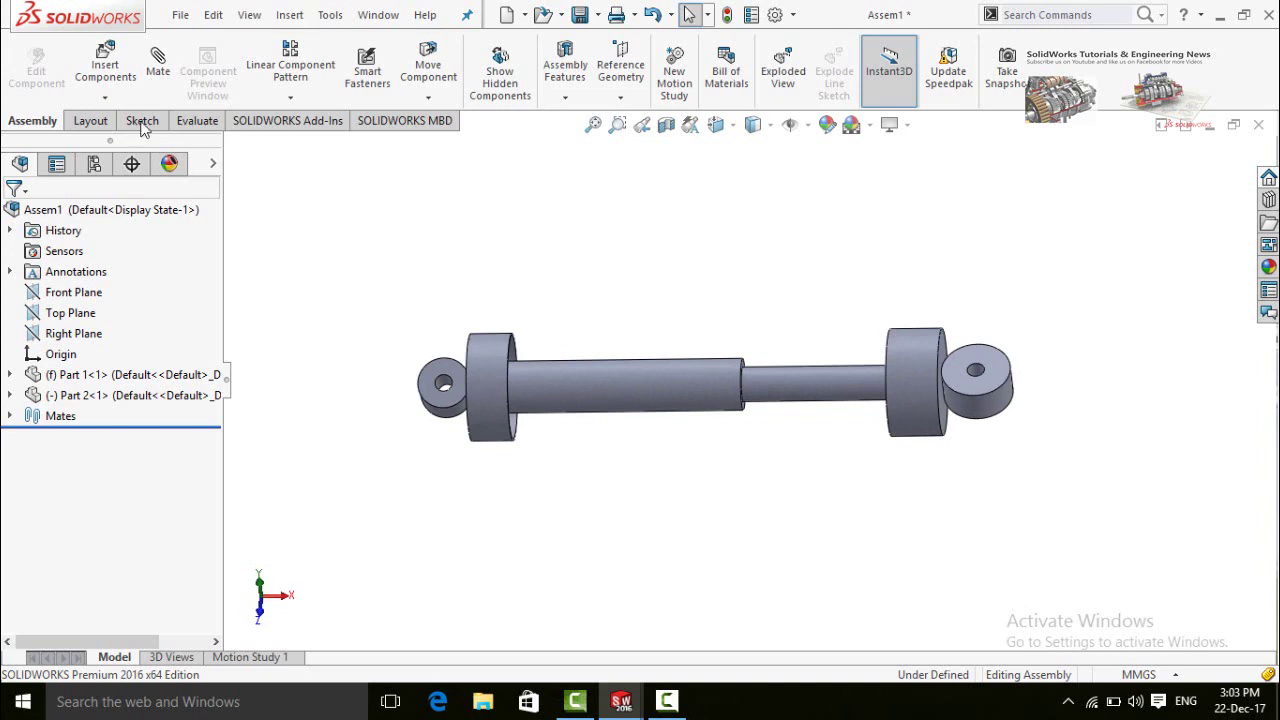
# Set up an advanced limit distance mate between Part 2's tube end face and the inner face of Part 1's flange
pyautogui.click(155, 82)
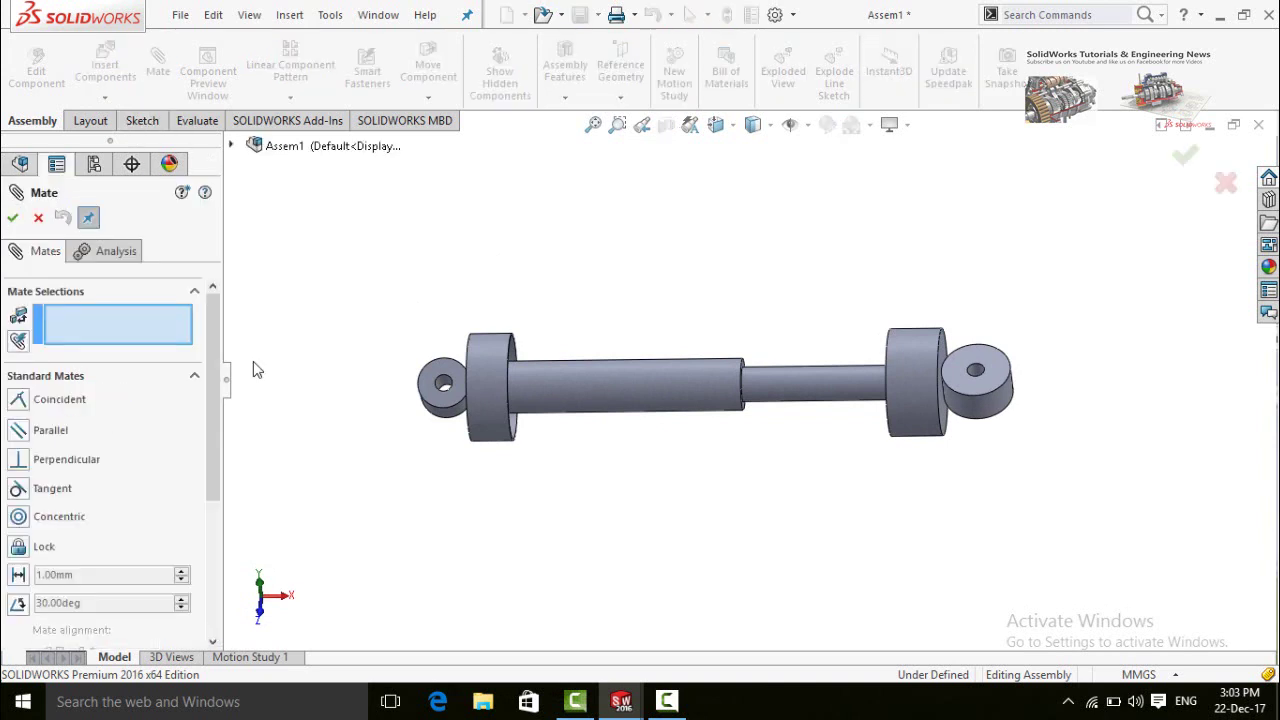
pyautogui.moveTo(209, 393); pyautogui.dragTo(207, 516)
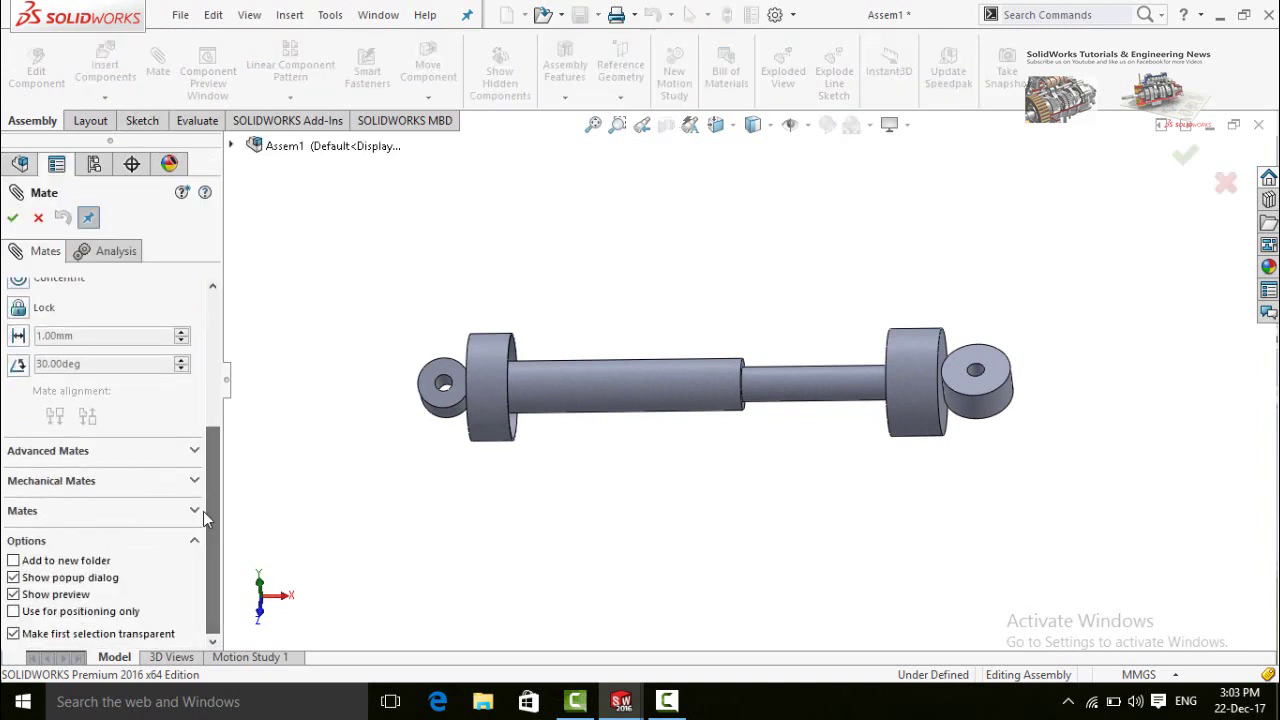
pyautogui.click(40, 453)
pyautogui.moveTo(209, 517); pyautogui.dragTo(209, 470)
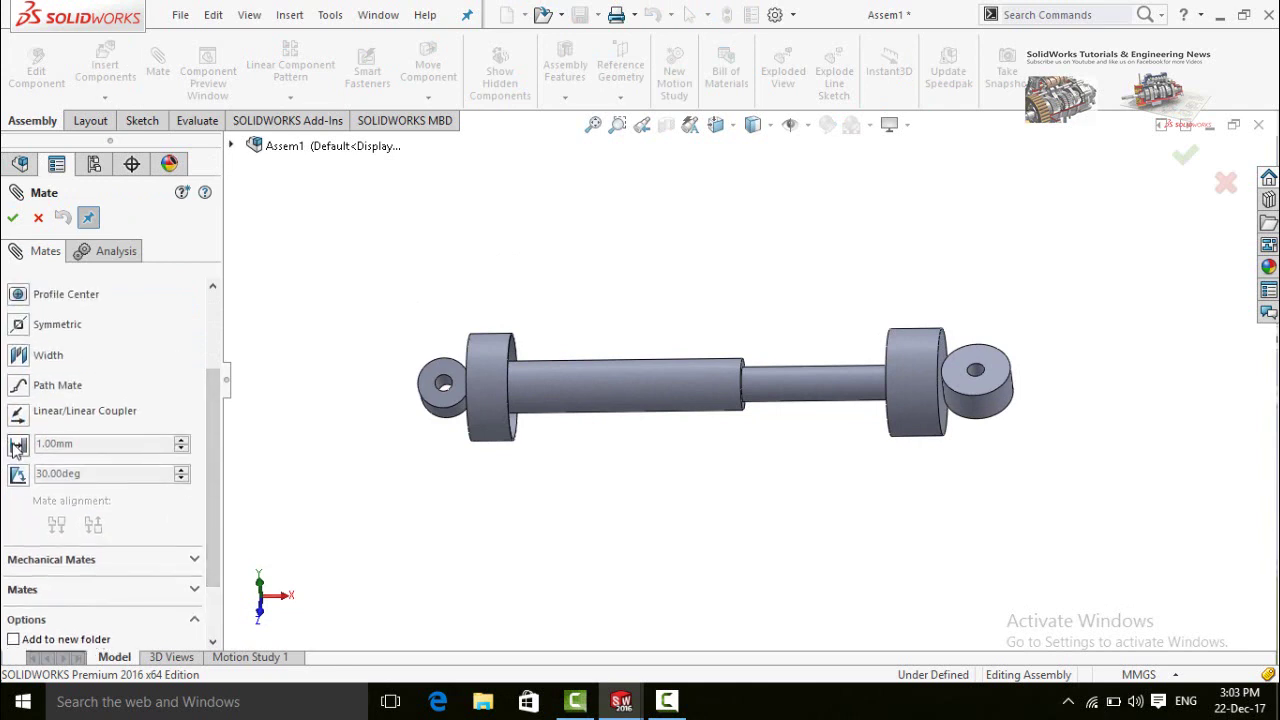
pyautogui.click(17, 445)
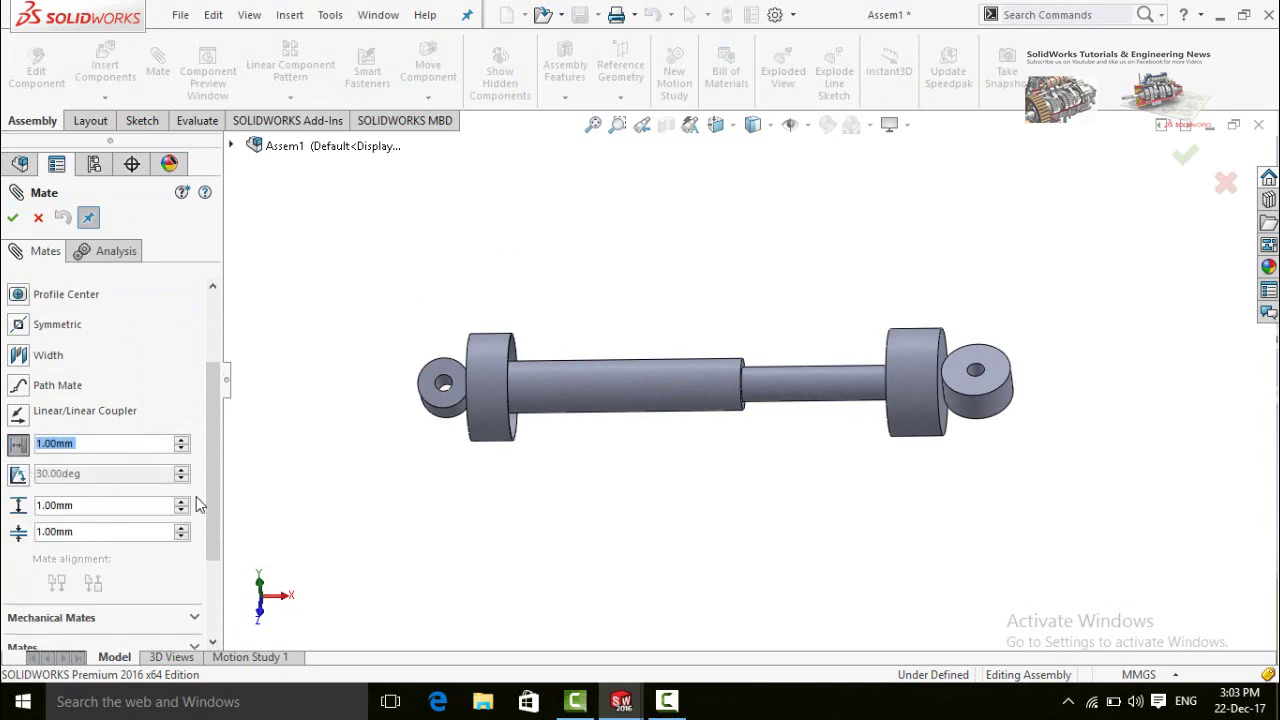
pyautogui.scroll(-1, 207, 479)
pyautogui.moveTo(543, 503); pyautogui.dragTo(856, 328, button='middle')
pyautogui.scroll(-5, 673, 374)
pyautogui.click(669, 369)
pyautogui.click(858, 324)
pyautogui.scroll(5, 646, 283)
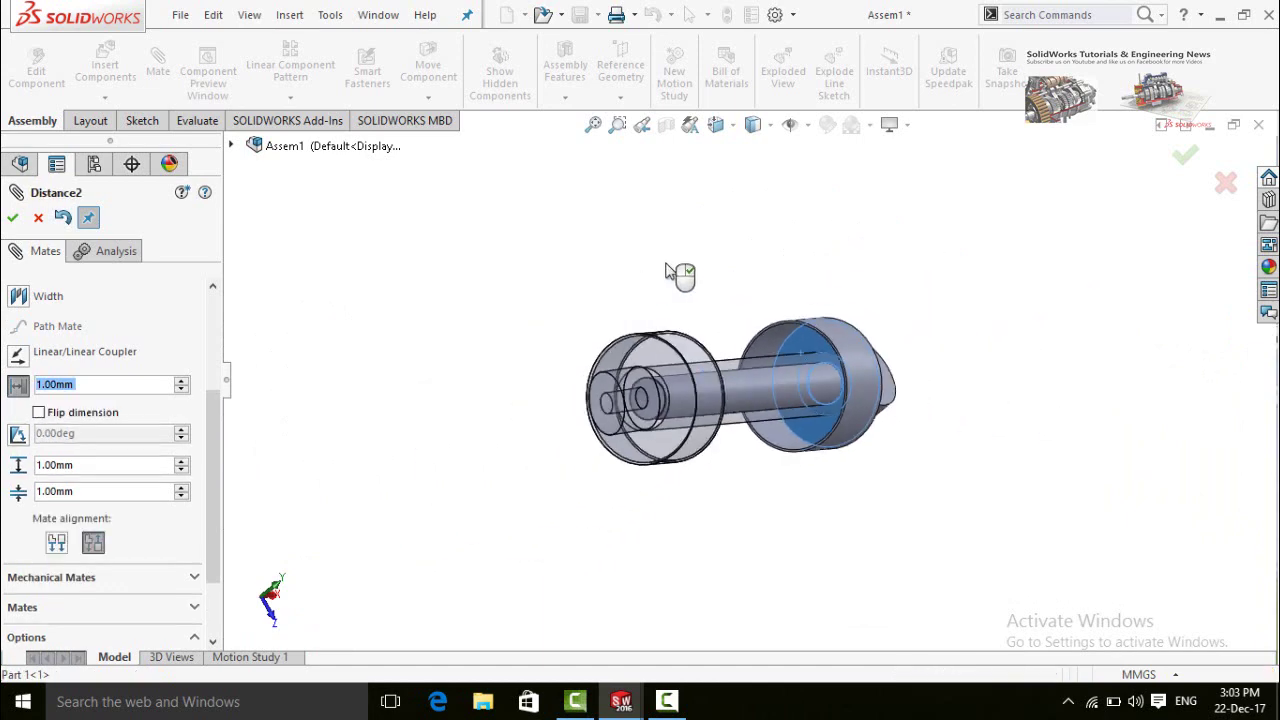
# Set the limit distance to a maximum of 130 mm and a minimum of 20 mm, and finish the mate
pyautogui.moveTo(686, 278); pyautogui.dragTo(378, 350, button='middle')
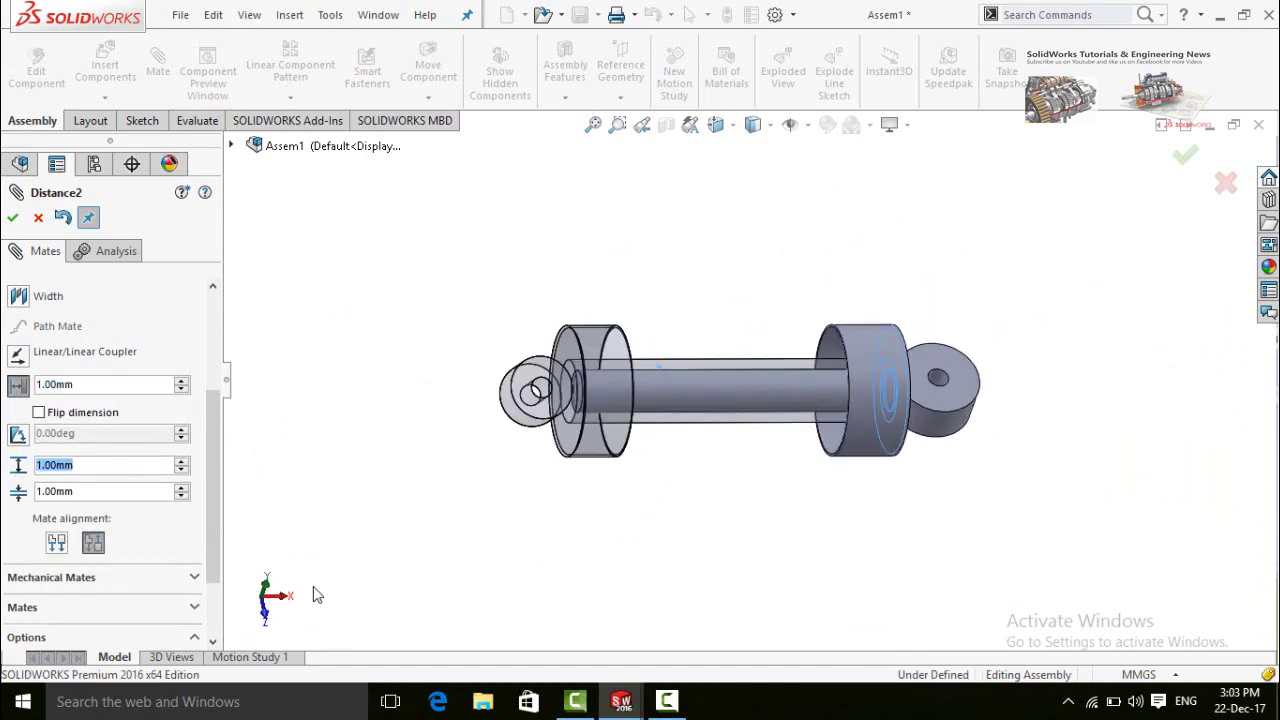
pyautogui.write('130')
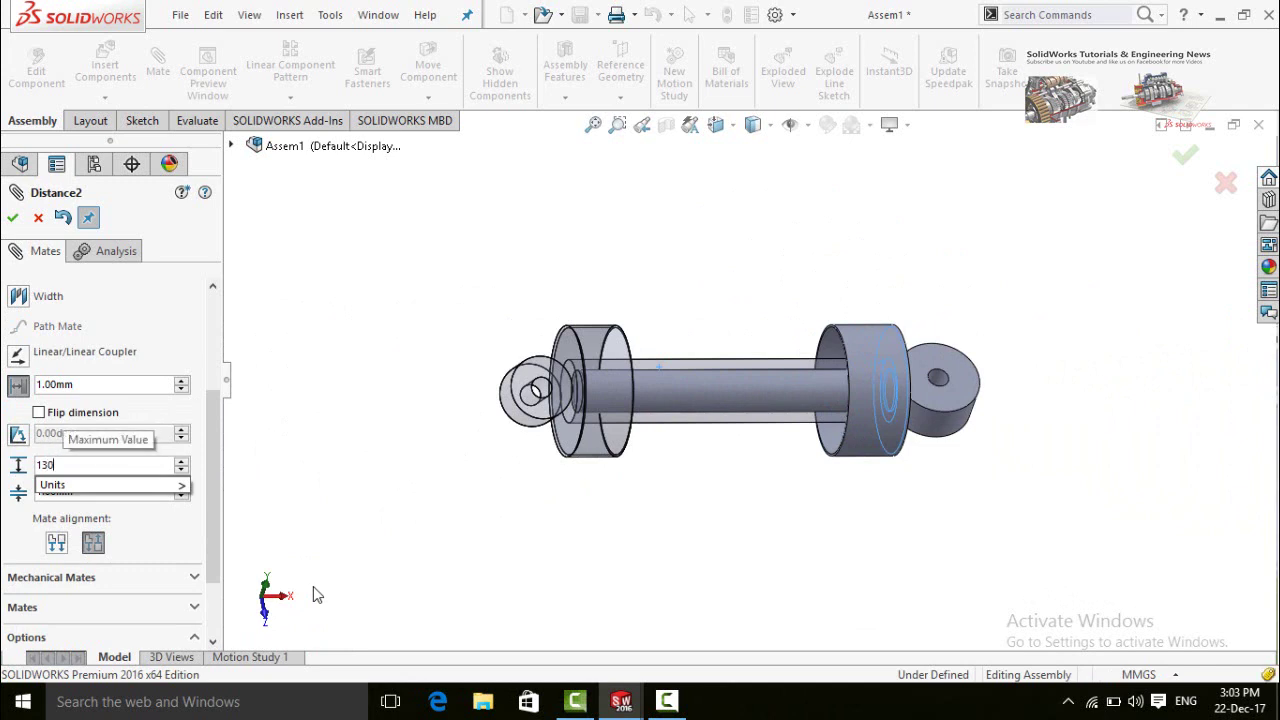
pyautogui.press('Return')
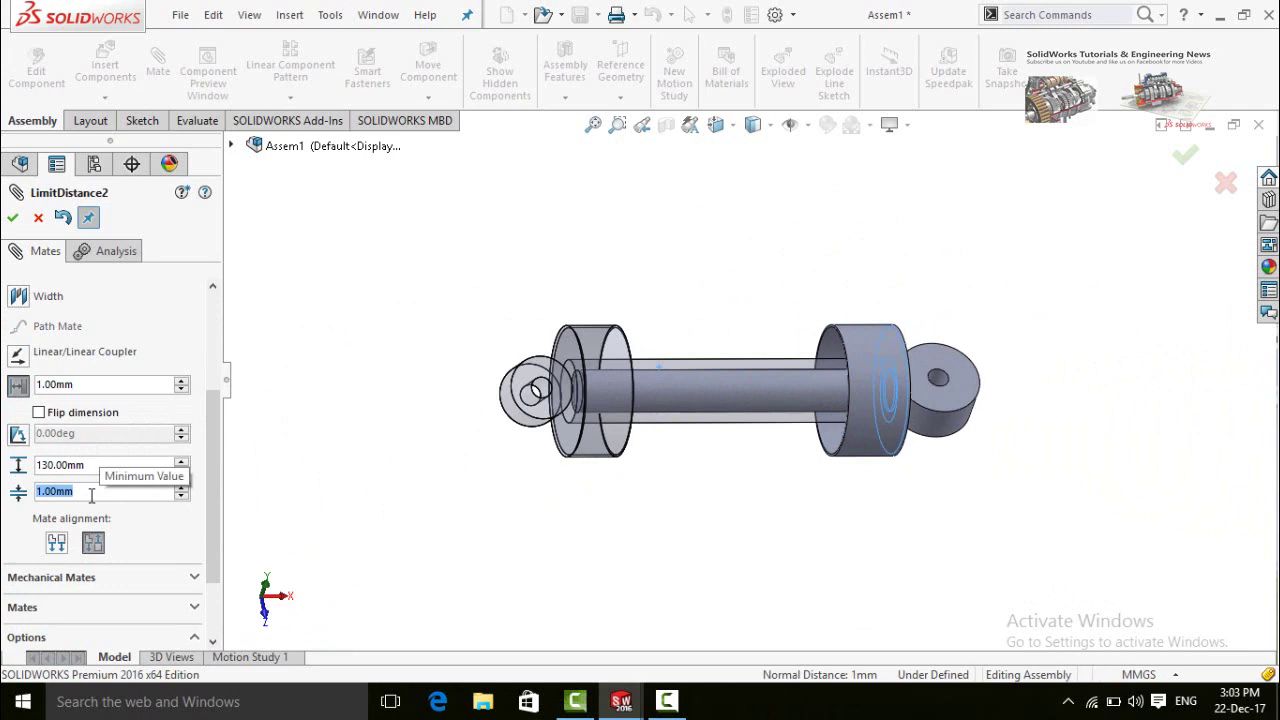
pyautogui.write('20')
pyautogui.press('Return')
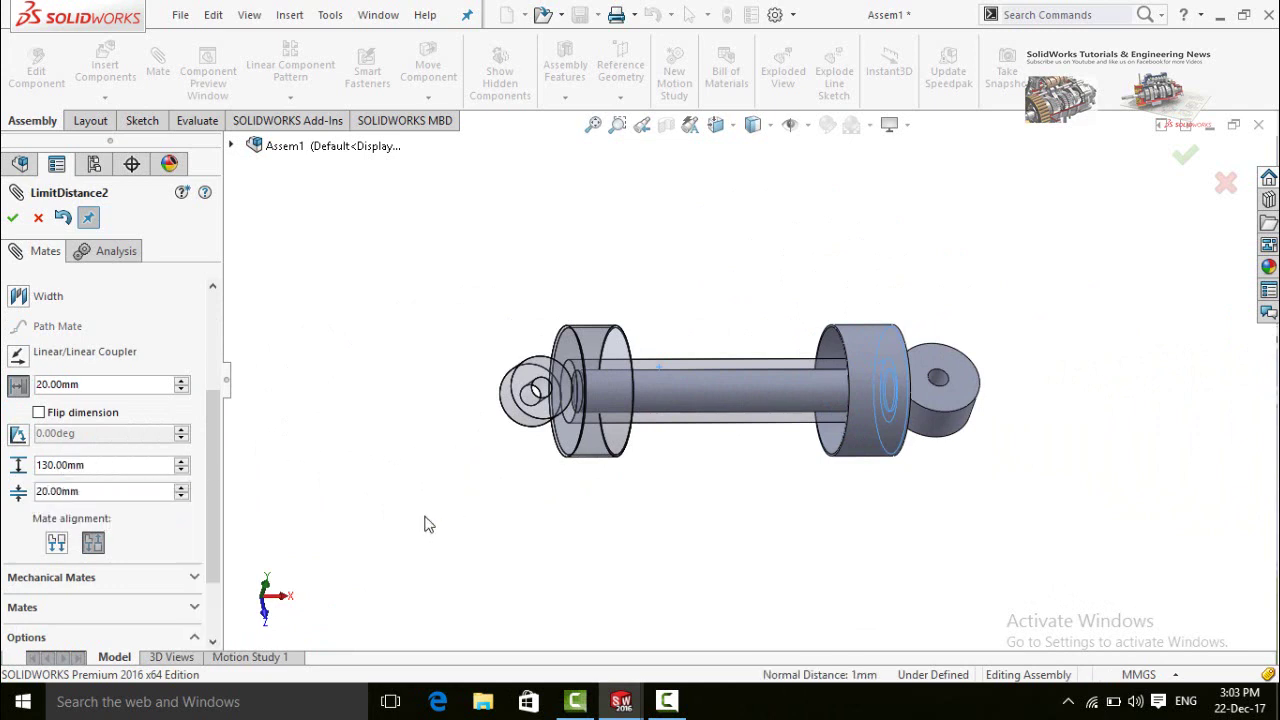
pyautogui.click(12, 219)
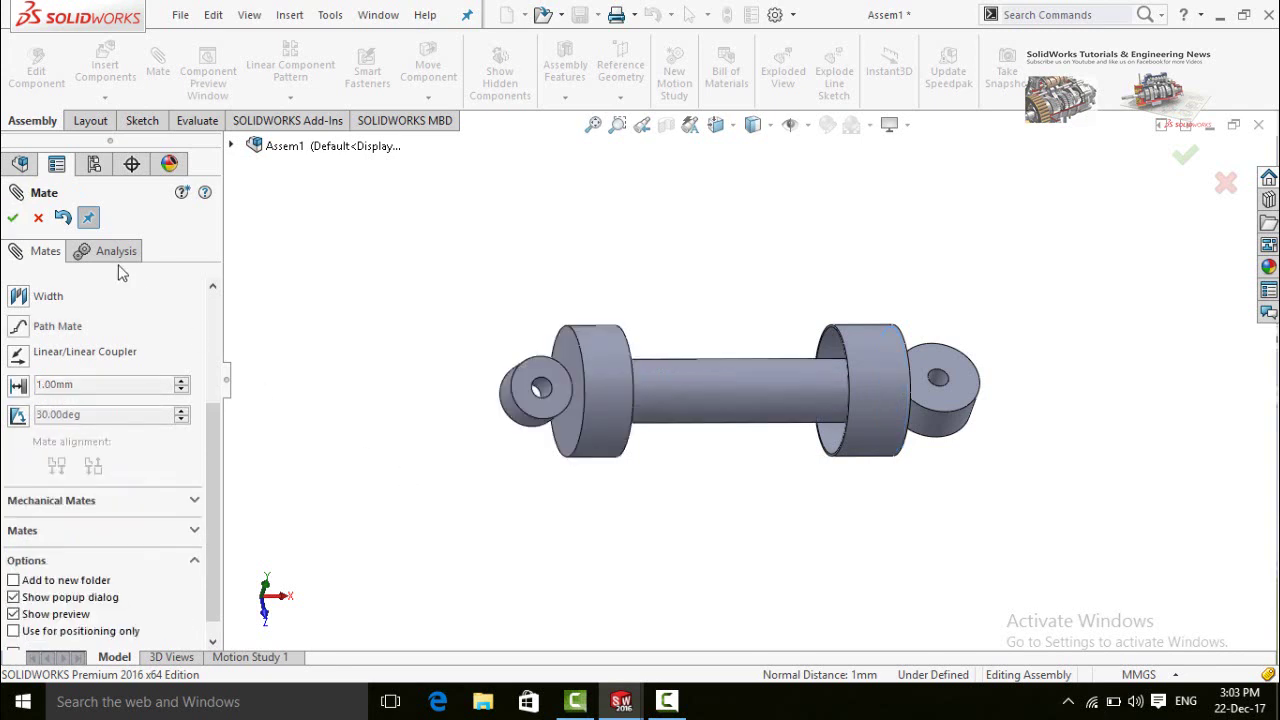
pyautogui.click(12, 219)
# Pull Part 2 away from Part 1 along the axis to try the limited travel
pyautogui.scroll(2, 471, 377)
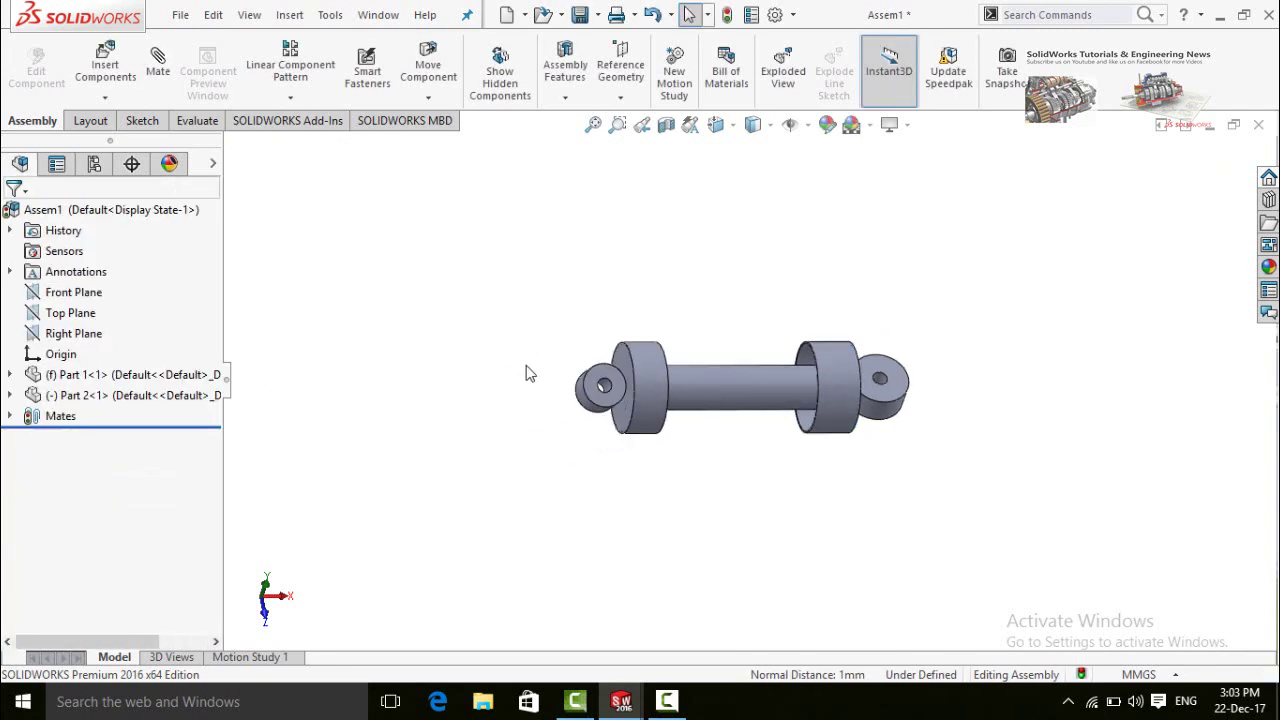
pyautogui.moveTo(592, 403); pyautogui.dragTo(506, 266)
pyautogui.click(506, 266)
pyautogui.moveTo(745, 273); pyautogui.dragTo(724, 425, button='middle')
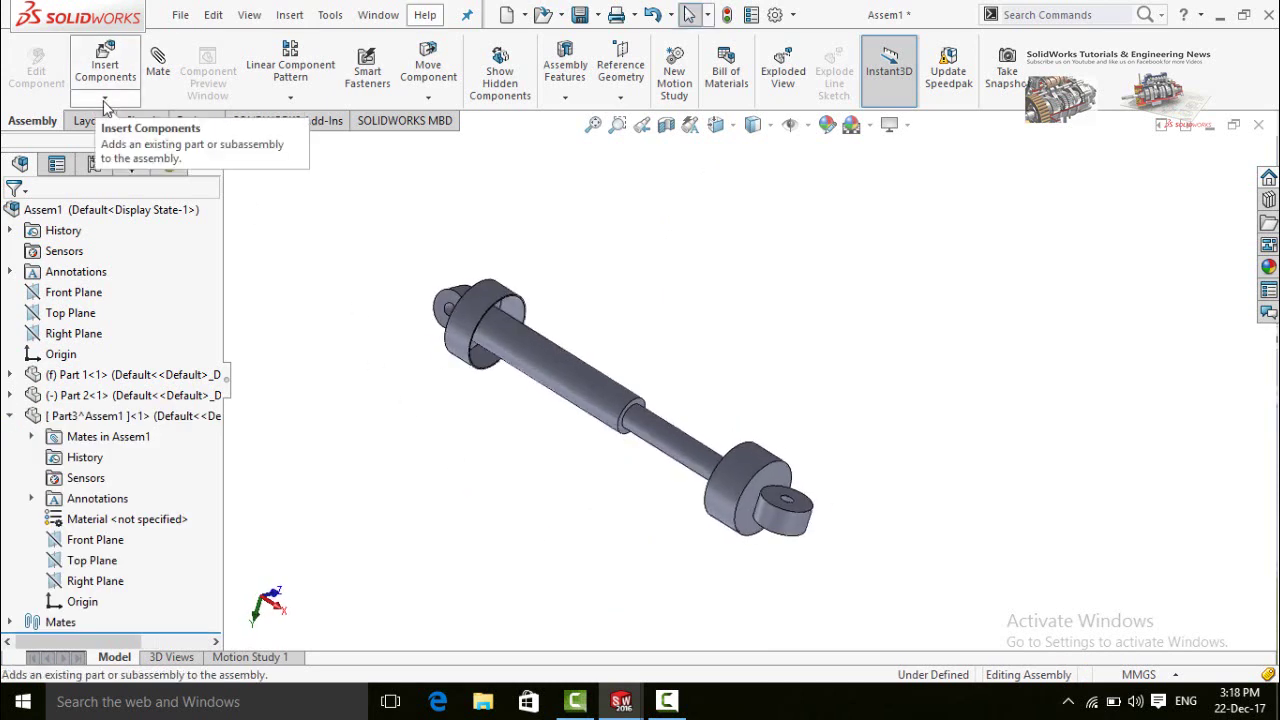
# Create a new part within the assembly and start its sketch on Part 1's Front Plane
pyautogui.click(104, 100)
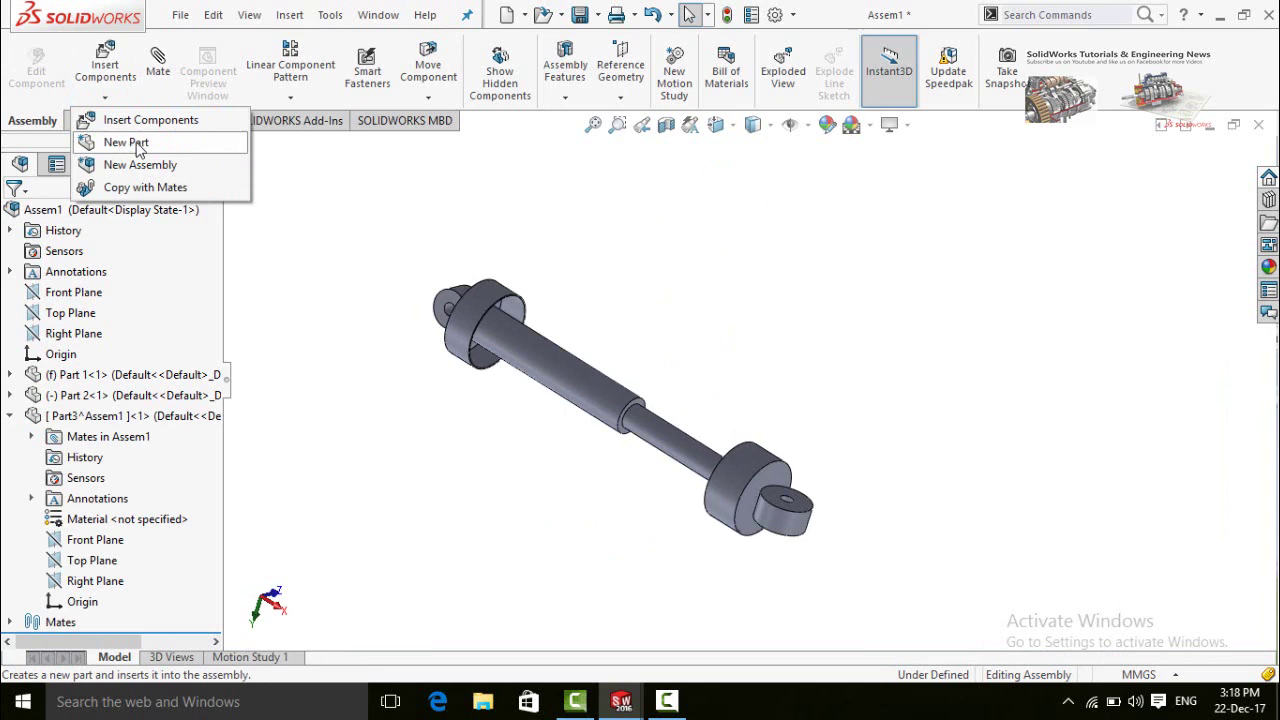
pyautogui.click(126, 143)
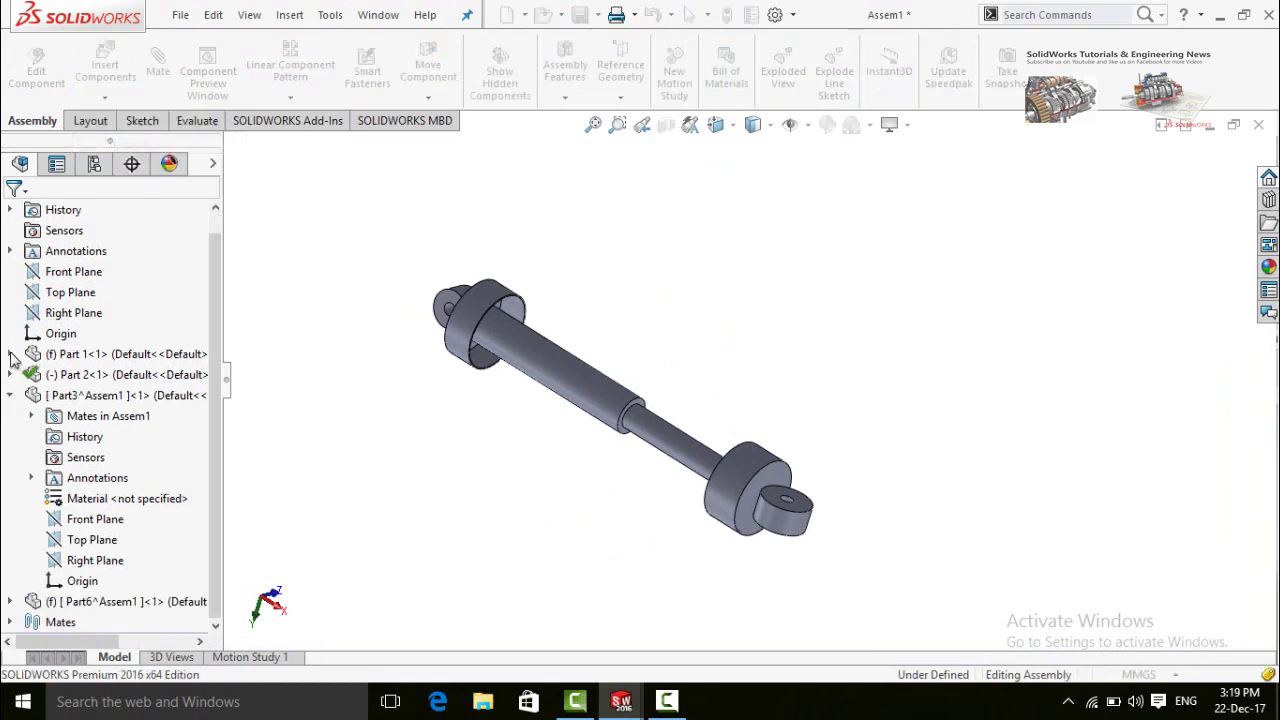
pyautogui.click(10, 355)
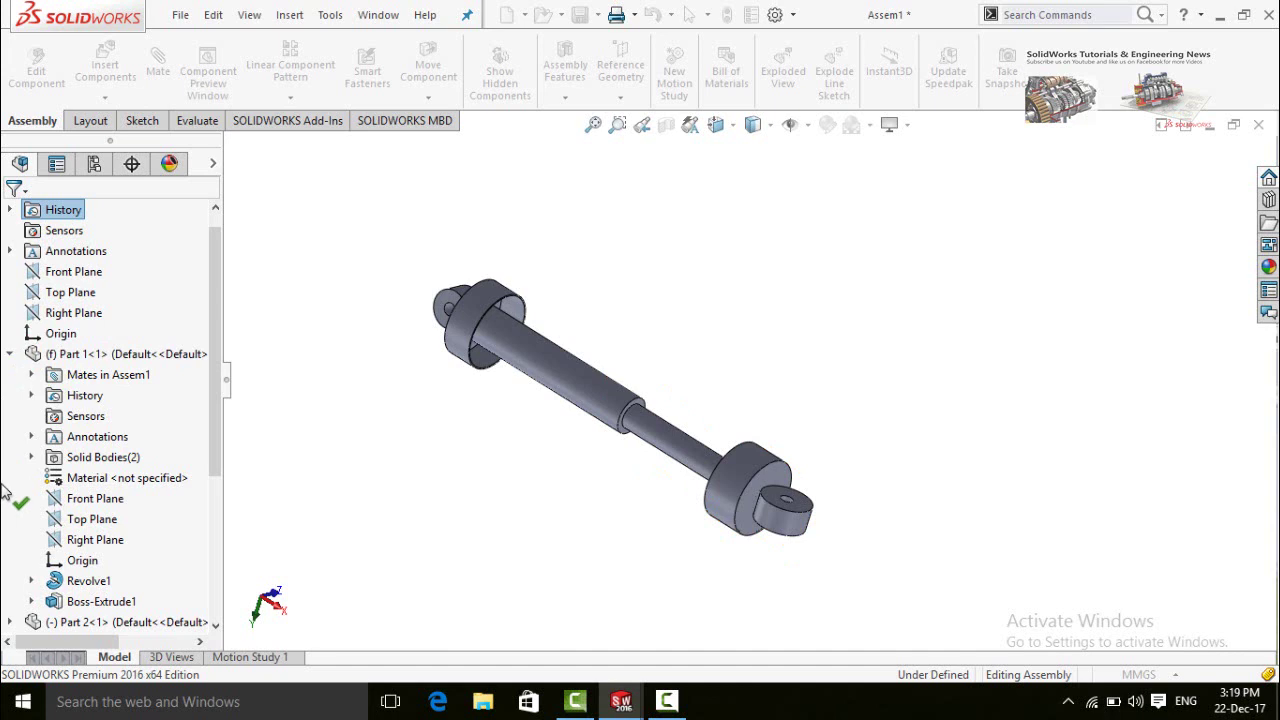
pyautogui.click(54, 505)
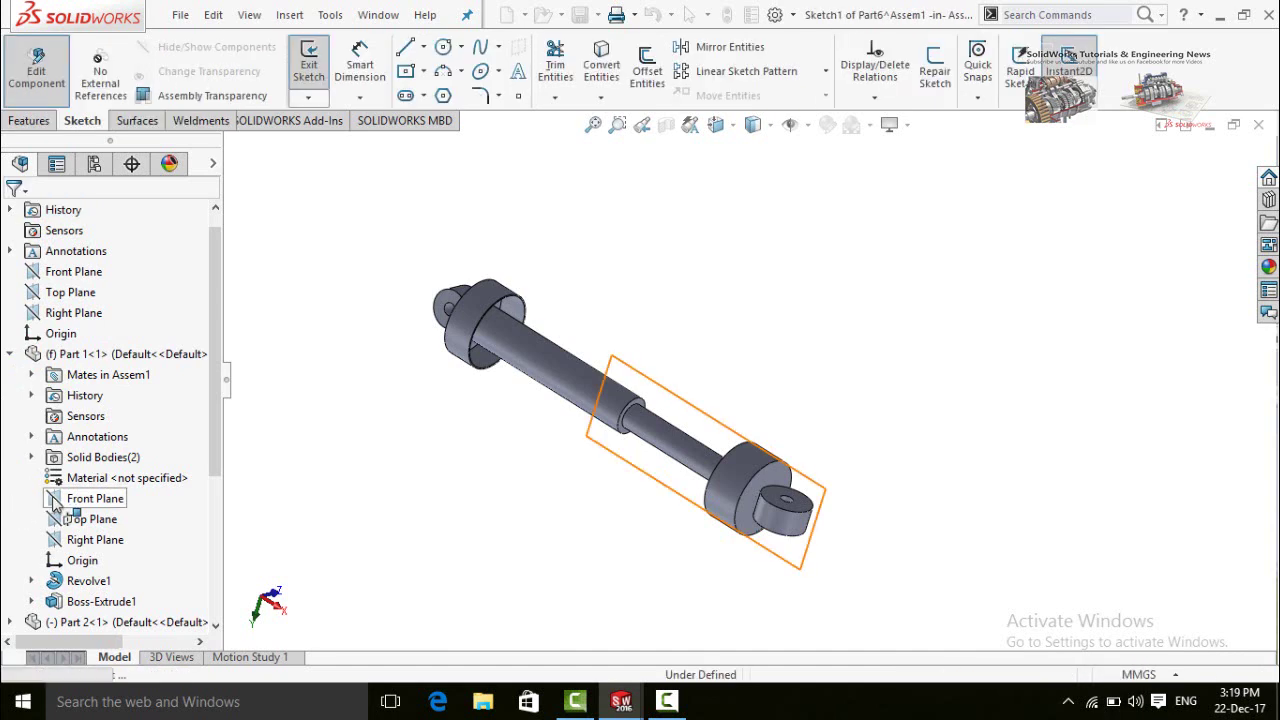
# Sketch a horizontal line about 282 mm long on the axis, from the blind end of Part 2's bore to the inner face of Part 1's flange
pyautogui.moveTo(538, 483); pyautogui.dragTo(543, 463, button='middle')
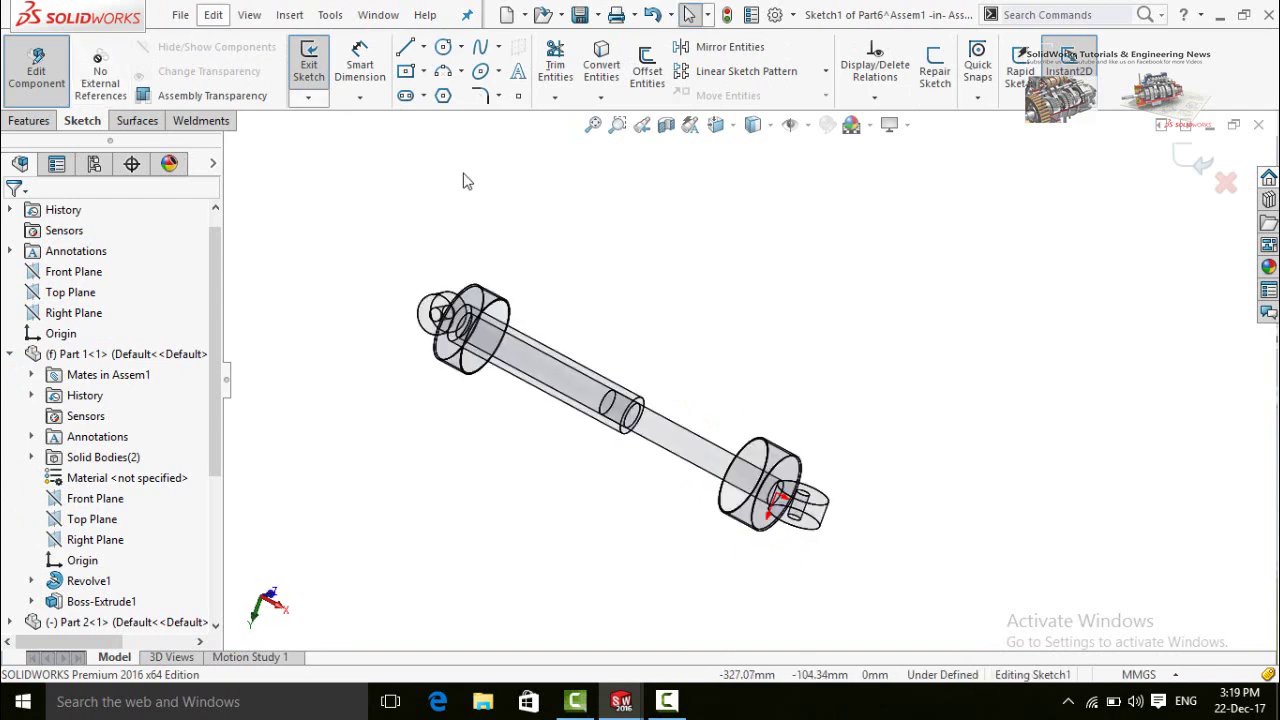
pyautogui.hotkey('ctrl', '8')
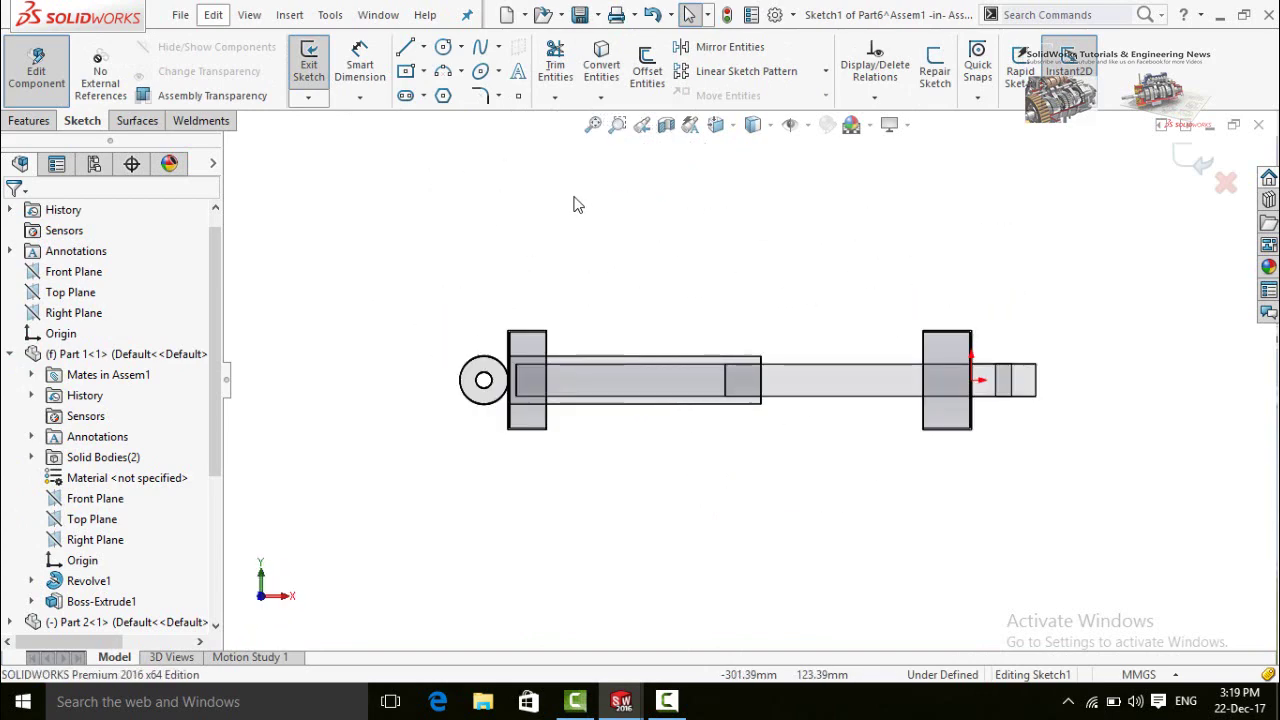
pyautogui.scroll(-2, 866, 395)
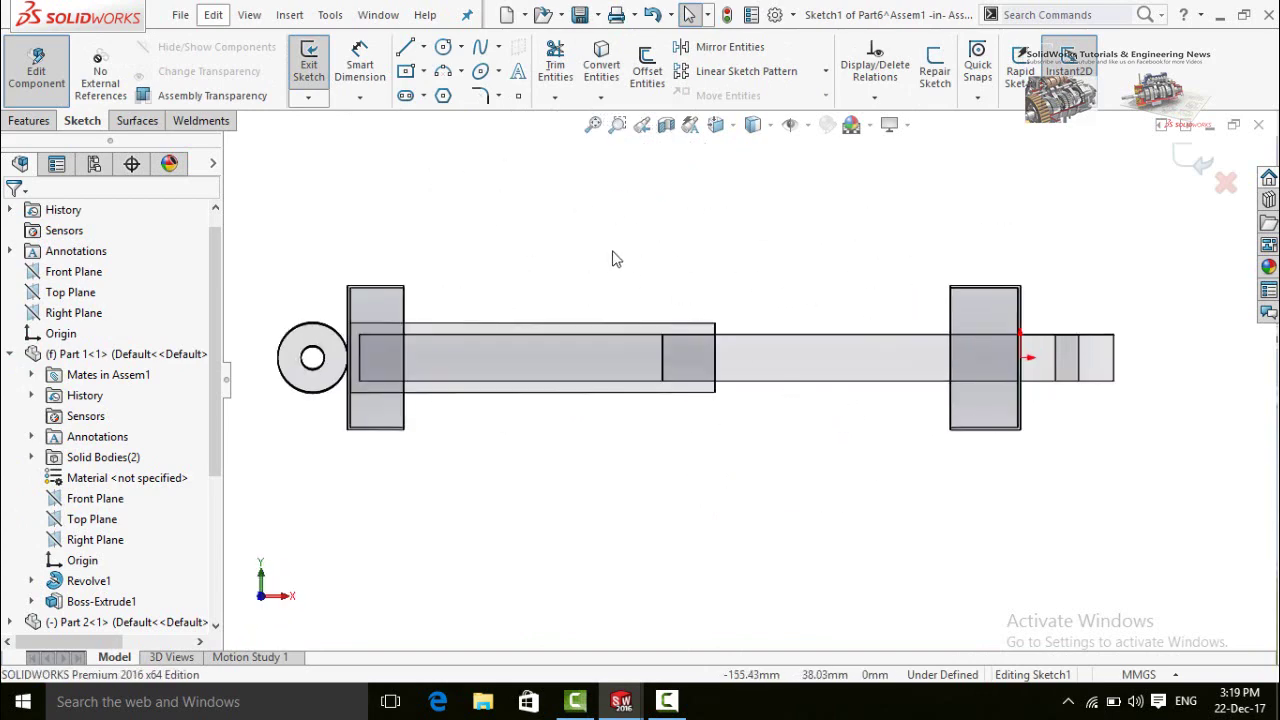
pyautogui.click(405, 47)
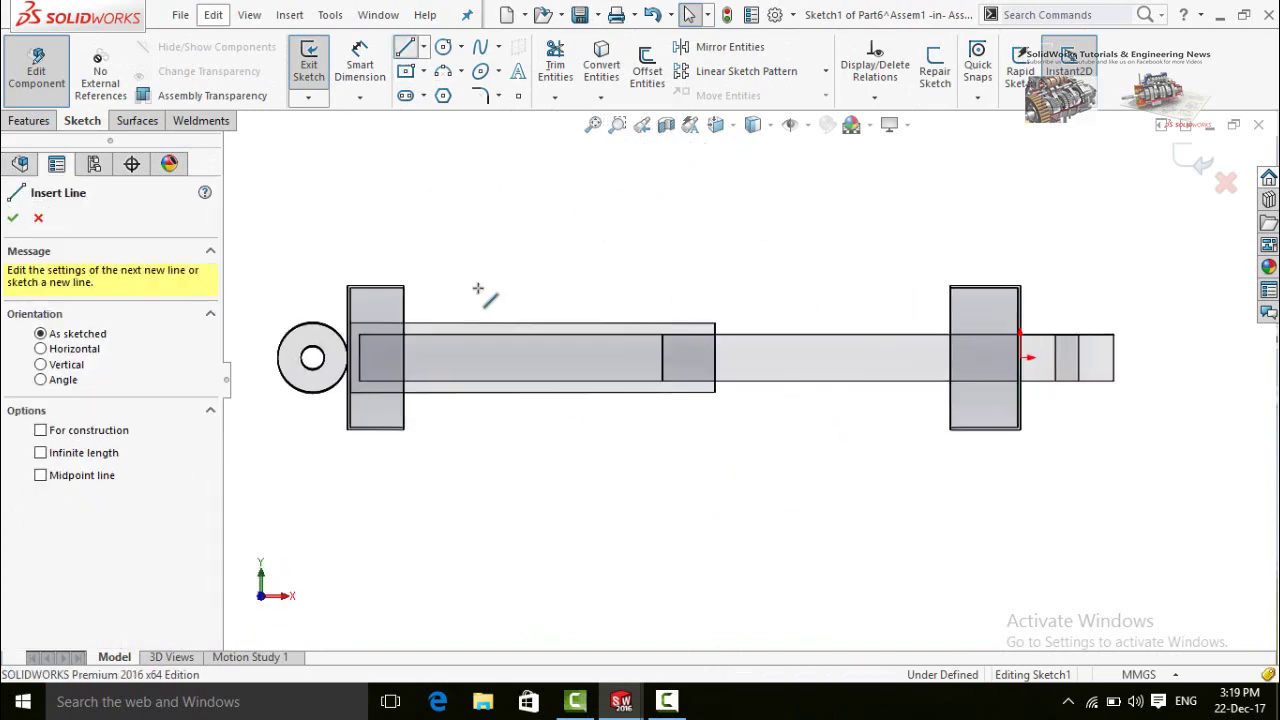
pyautogui.click(359, 358)
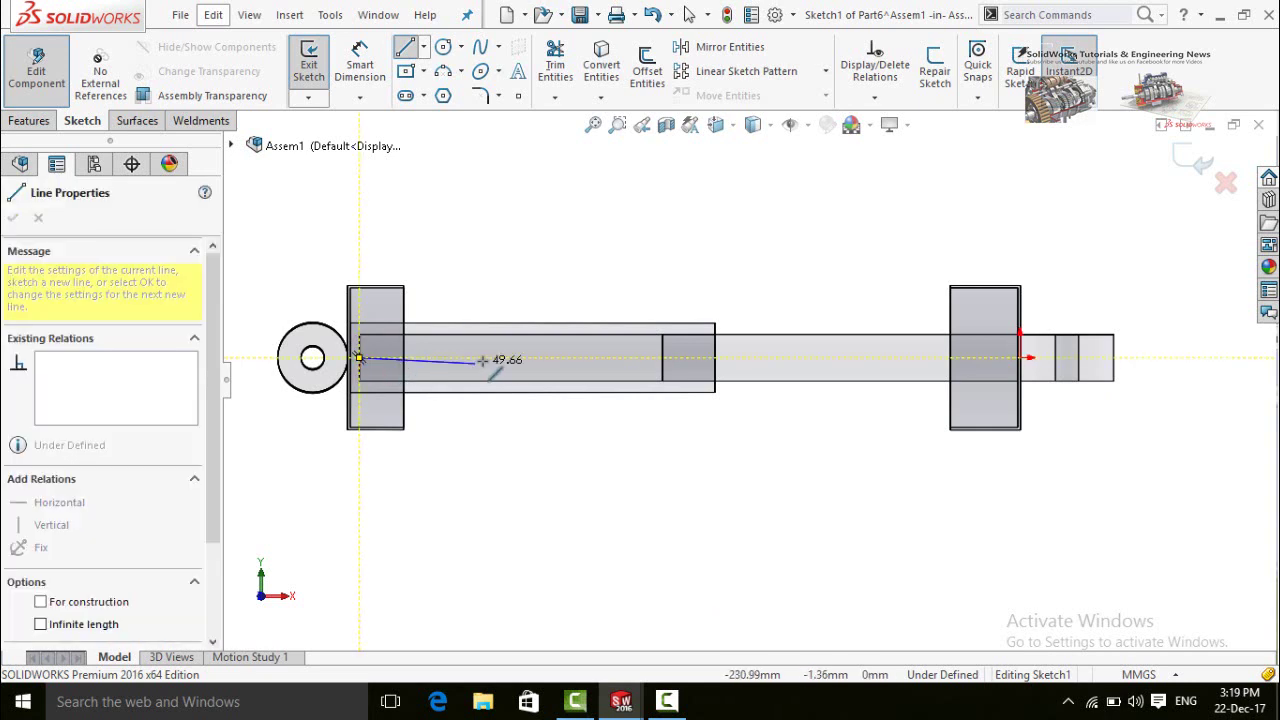
pyautogui.scroll(-3, 400, 390)
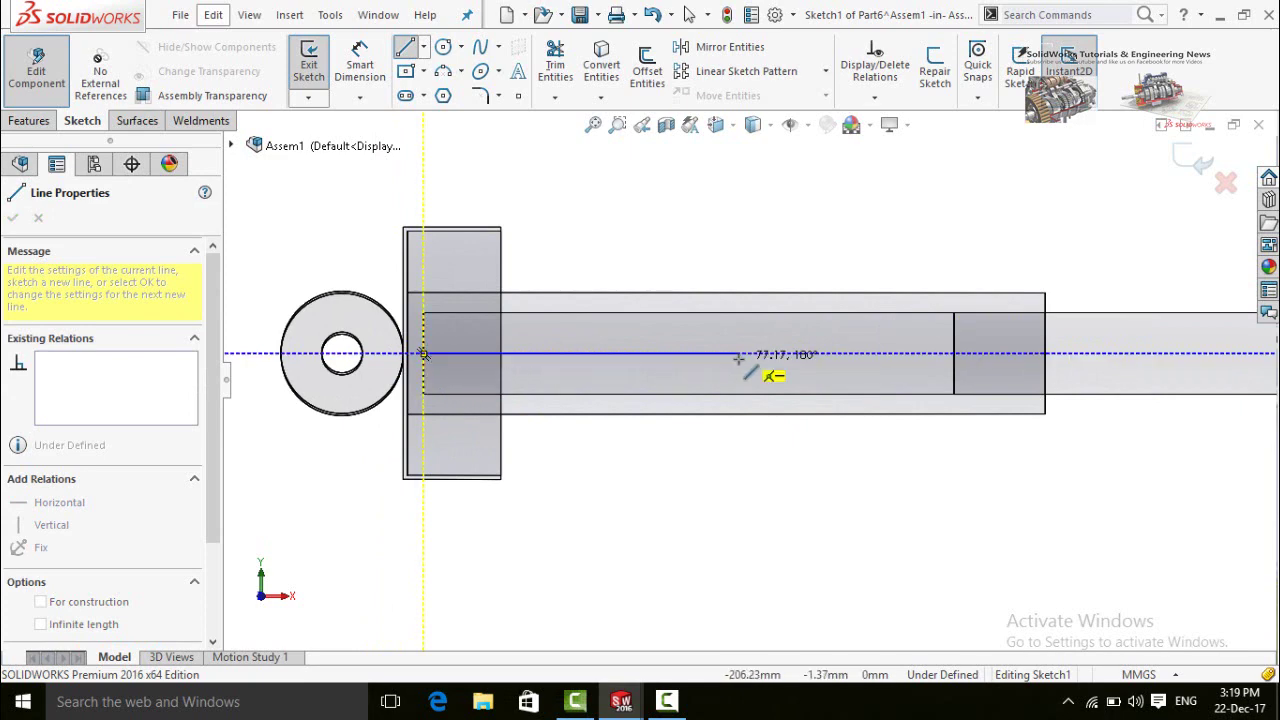
pyautogui.scroll(2, 900, 355)
pyautogui.scroll(-1, 1113, 357)
pyautogui.scroll(-5, 1125, 372)
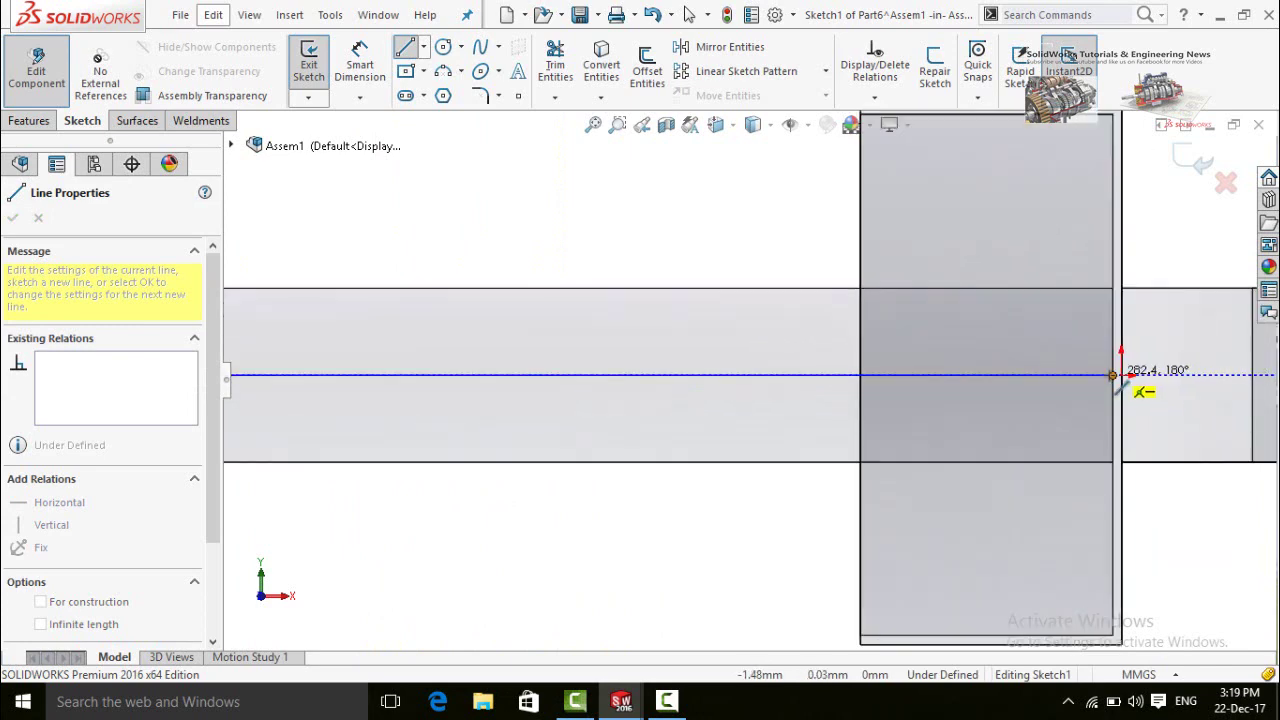
pyautogui.click(1113, 375)
pyautogui.press('Escape')
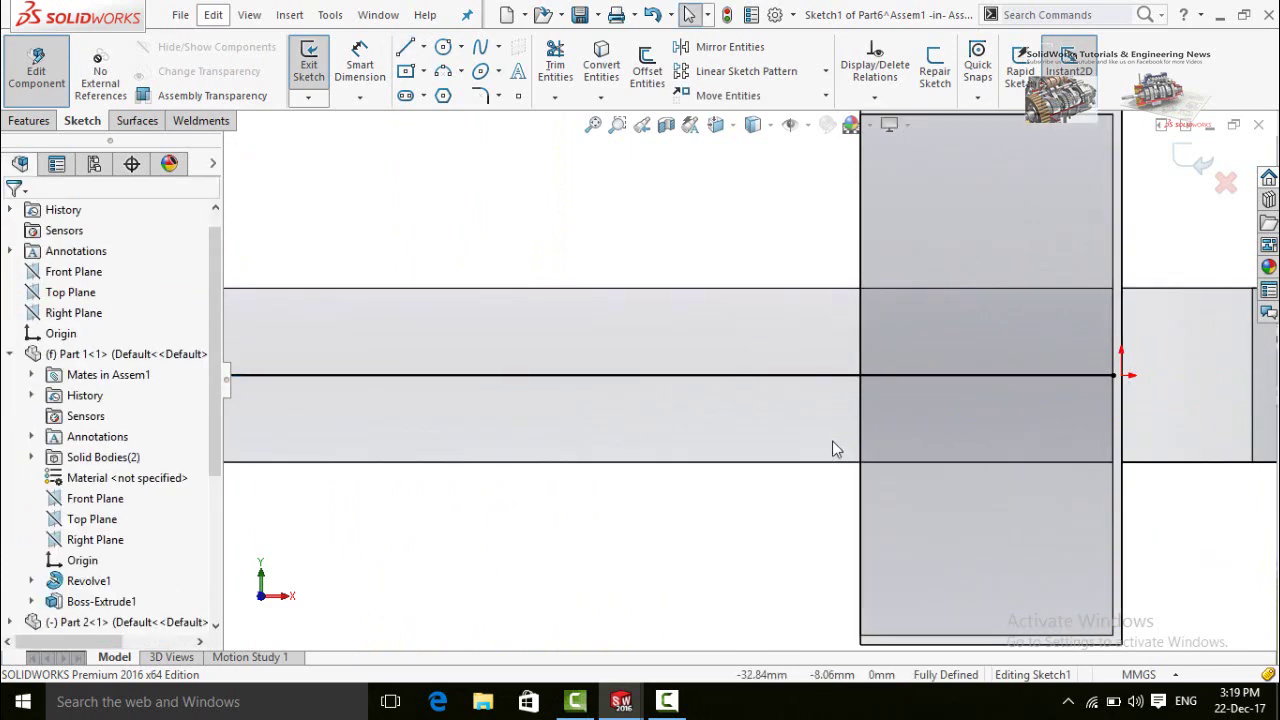
# Check the axis line along its full length and exit its sketch
pyautogui.scroll(4, 837, 399)
pyautogui.scroll(-2, 554, 382)
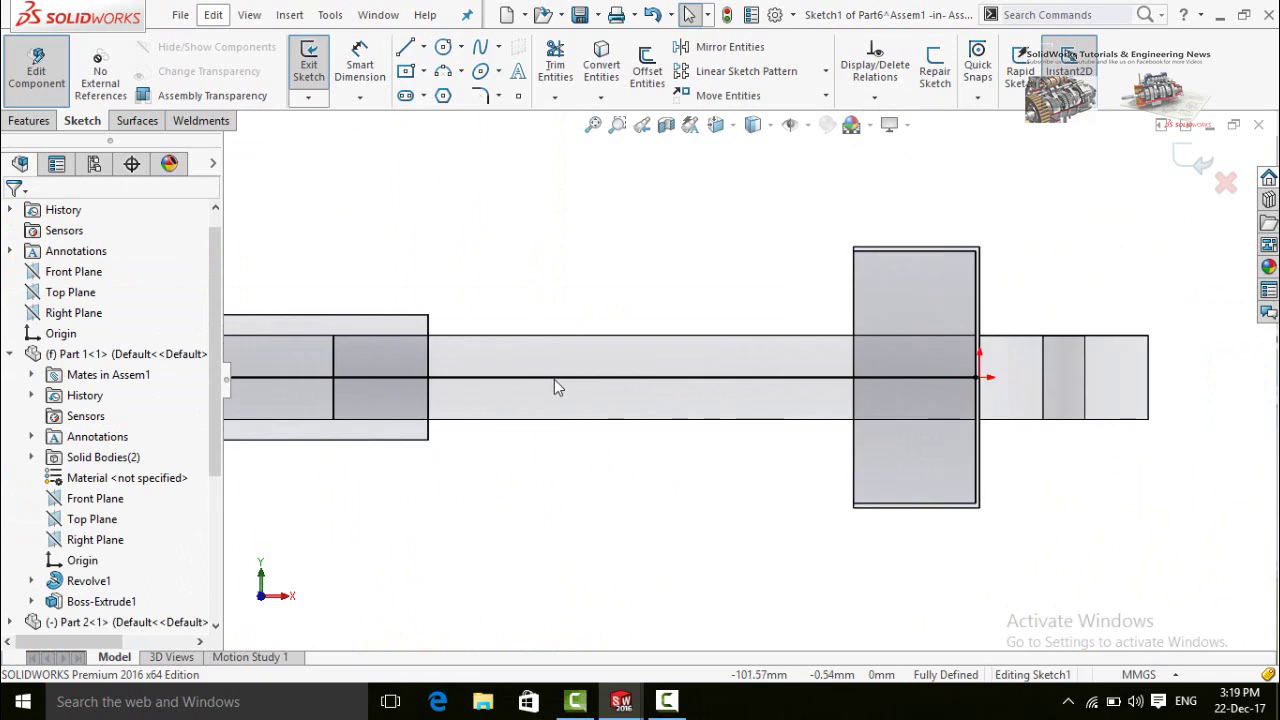
pyautogui.scroll(1, 554, 379)
pyautogui.scroll(1, 464, 380)
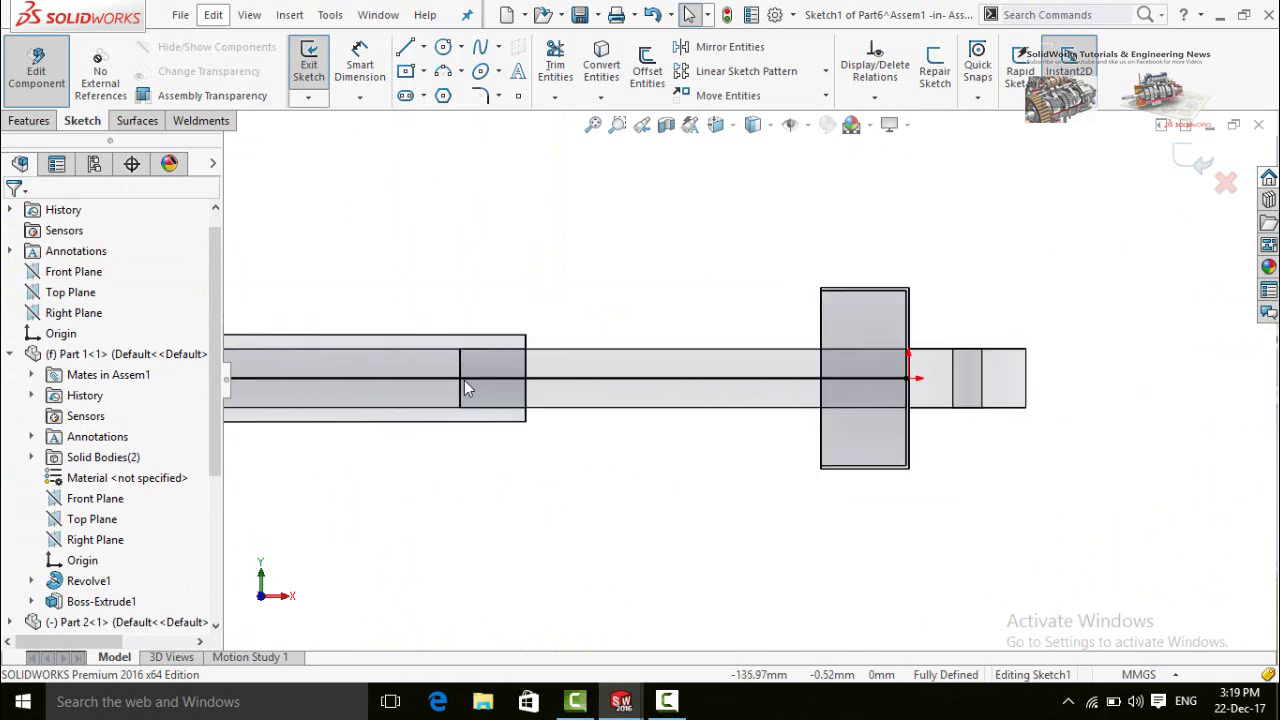
pyautogui.scroll(2, 394, 391)
pyautogui.scroll(-2, 405, 386)
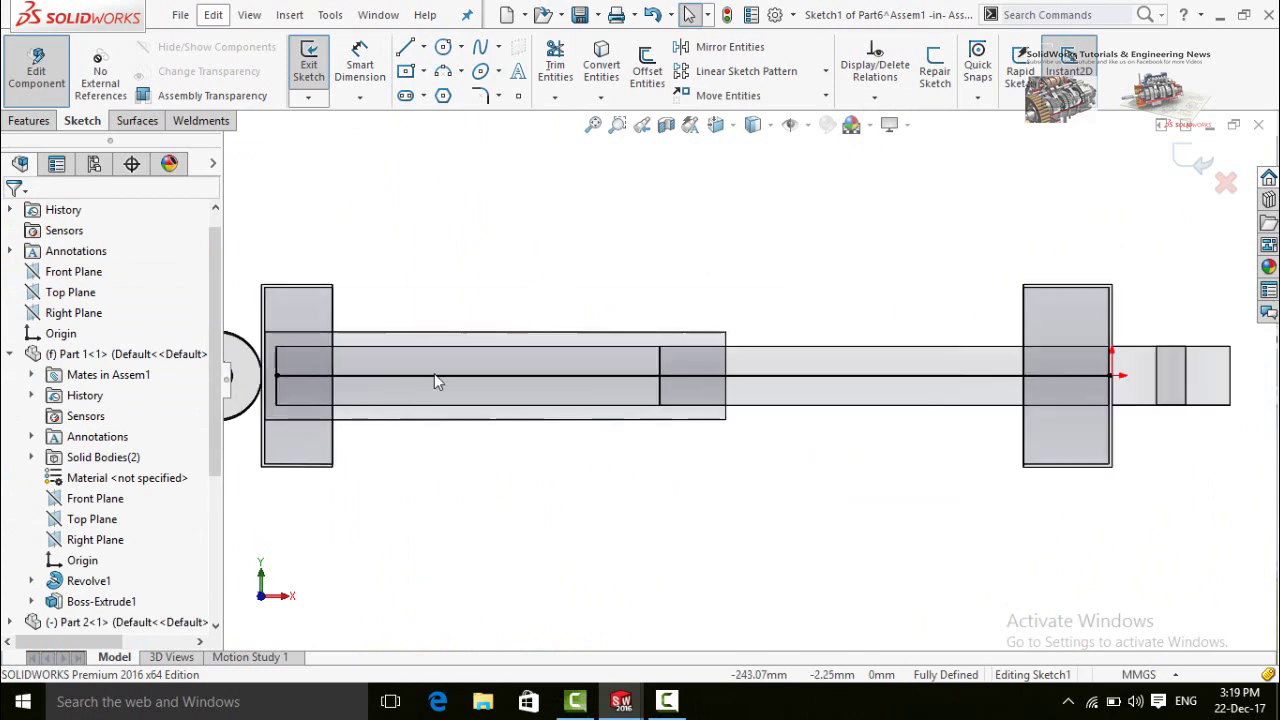
pyautogui.scroll(1, 846, 383)
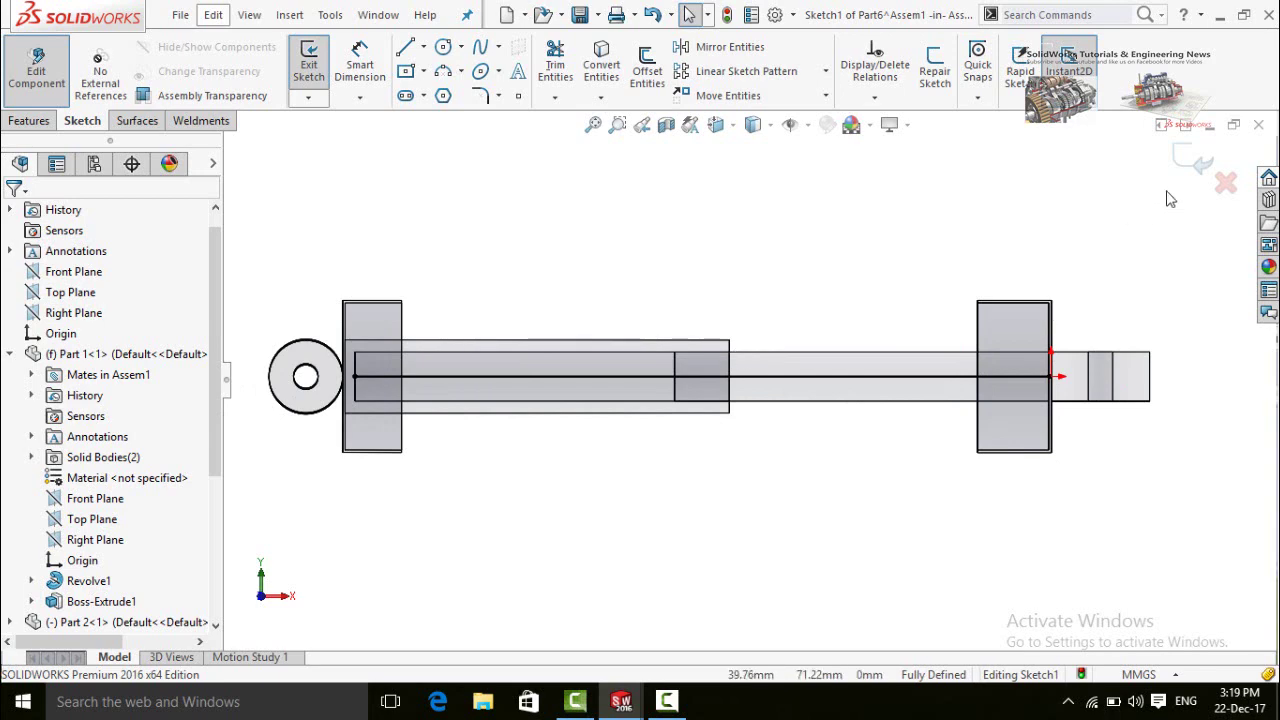
pyautogui.click(1192, 165)
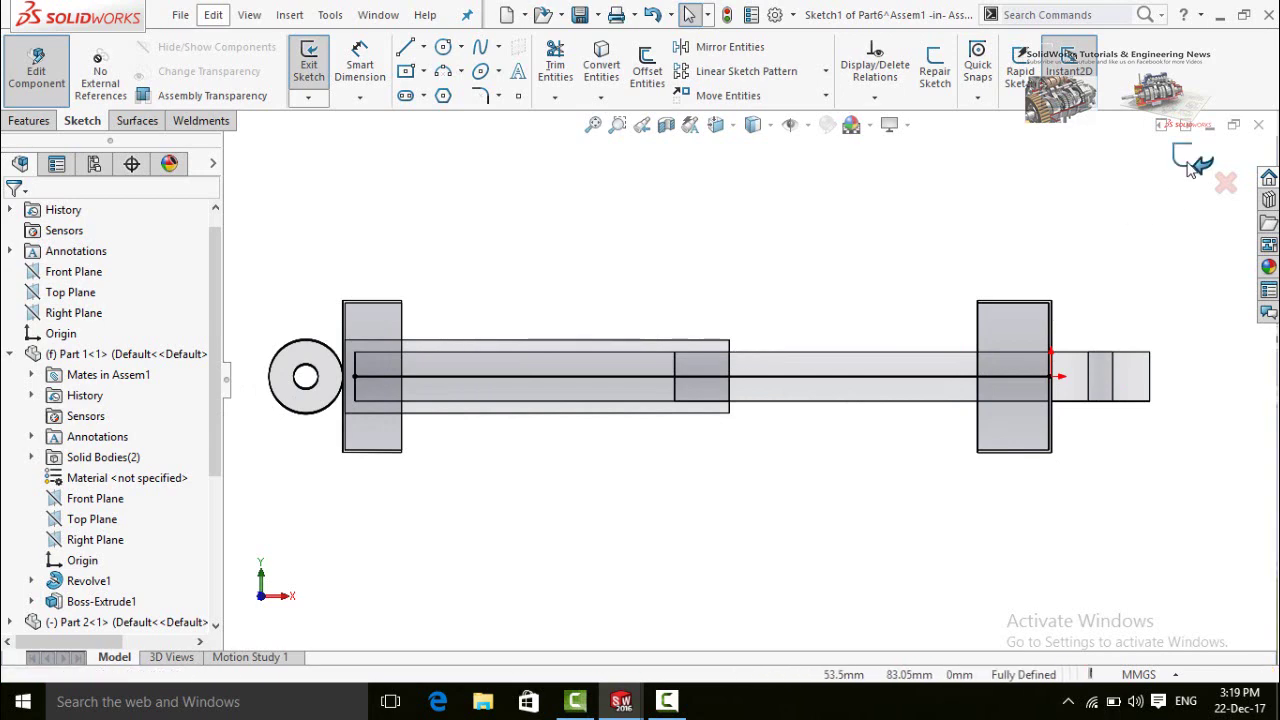
# Start another sketch in the new part on the front plane and view it face-on near Part 1's flange
pyautogui.moveTo(760, 265); pyautogui.dragTo(645, 351, button='middle')
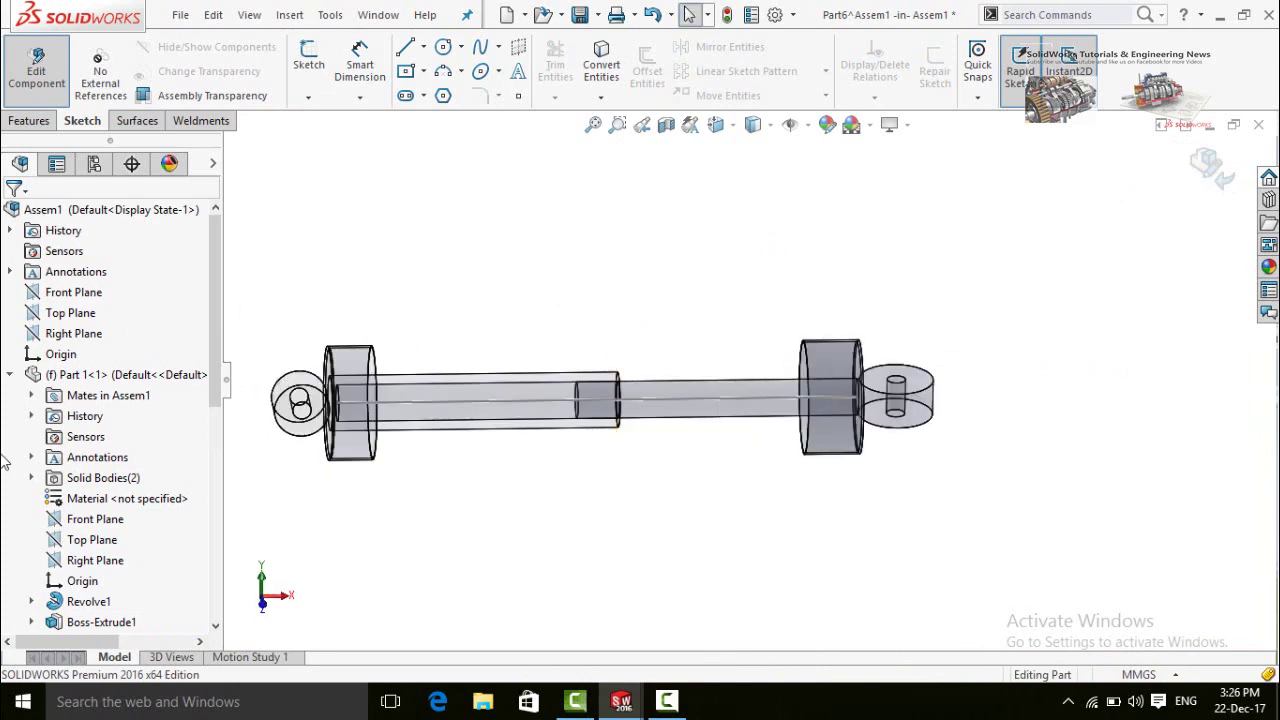
pyautogui.scroll(-1, 3, 460)
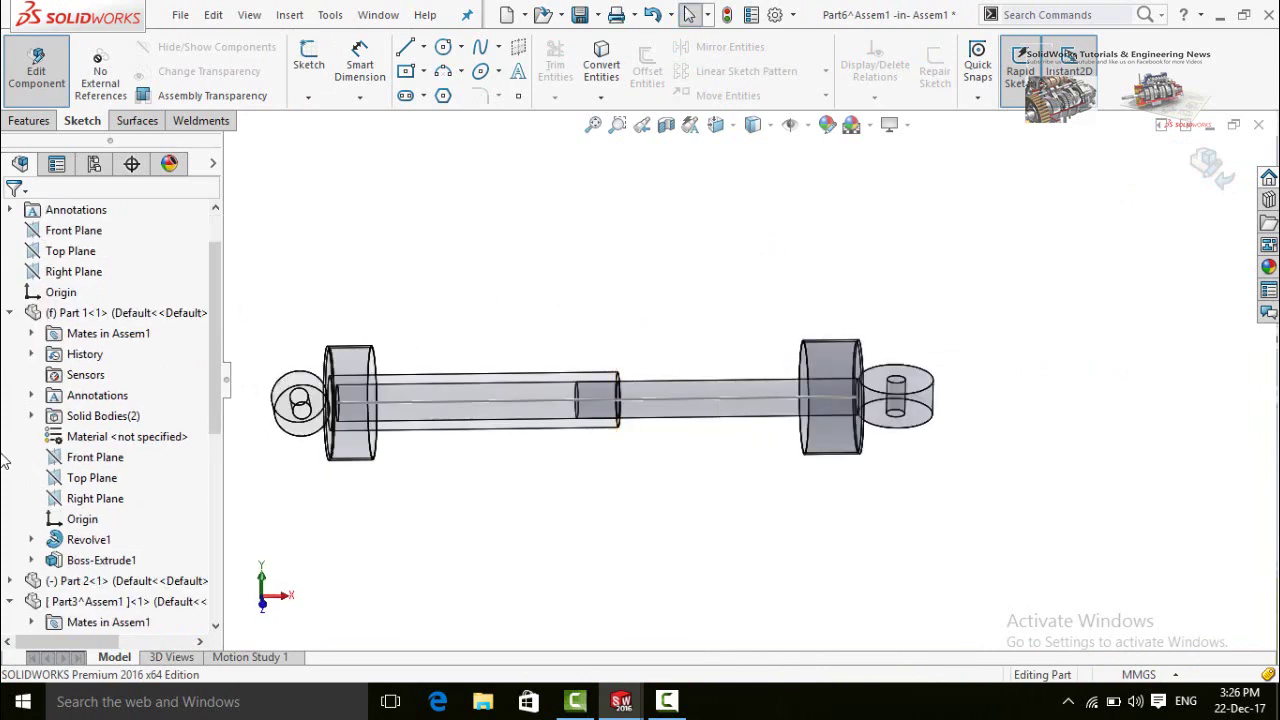
pyautogui.click(87, 431)
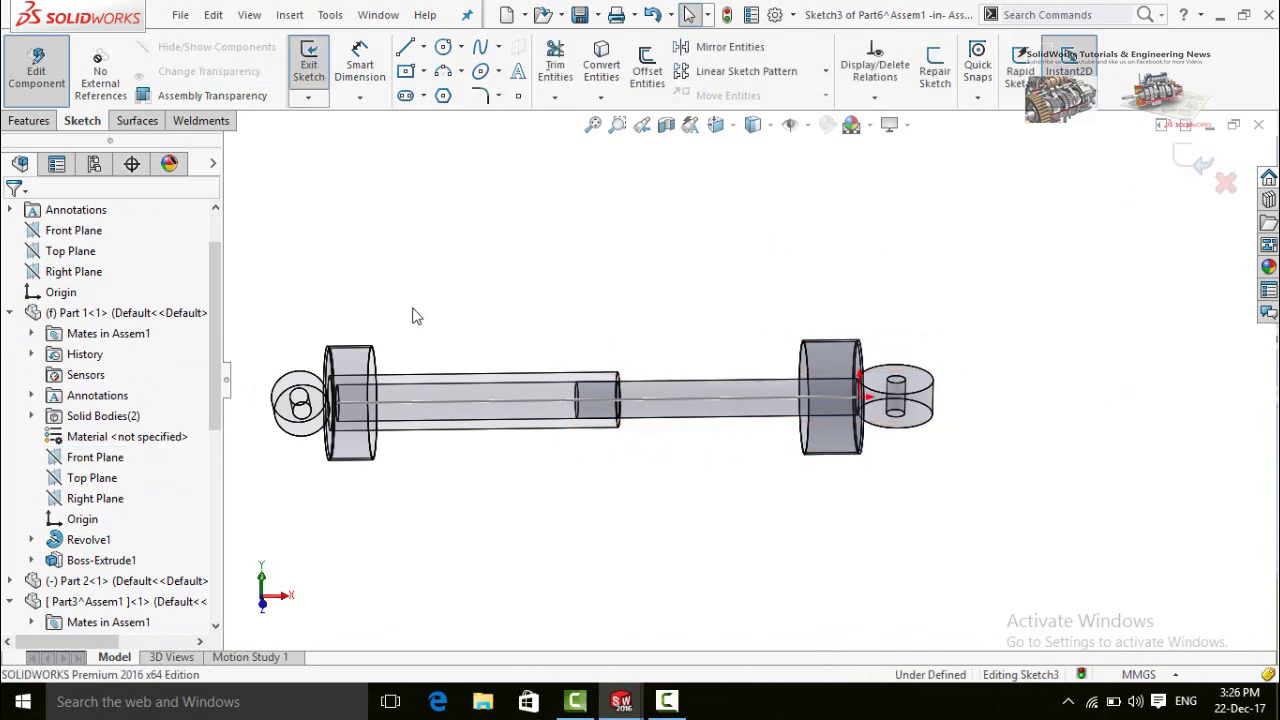
pyautogui.hotkey('ctrl', '8')
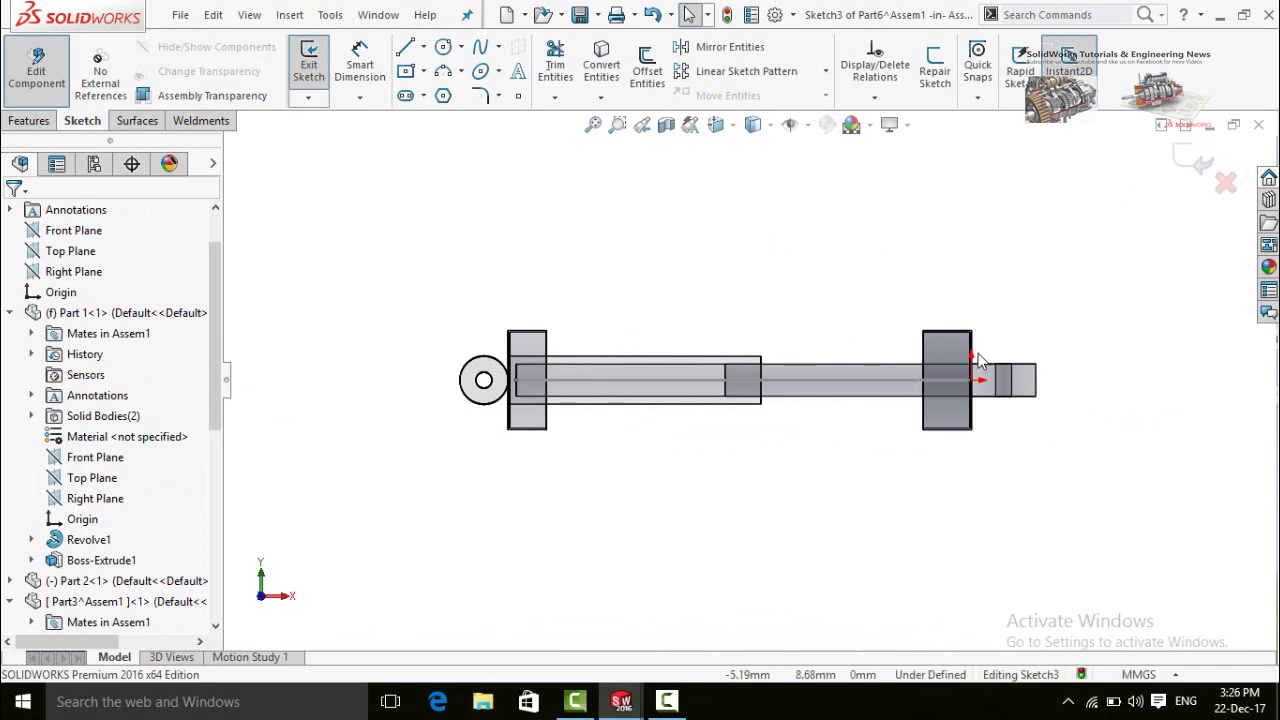
pyautogui.scroll(-5, 978, 362)
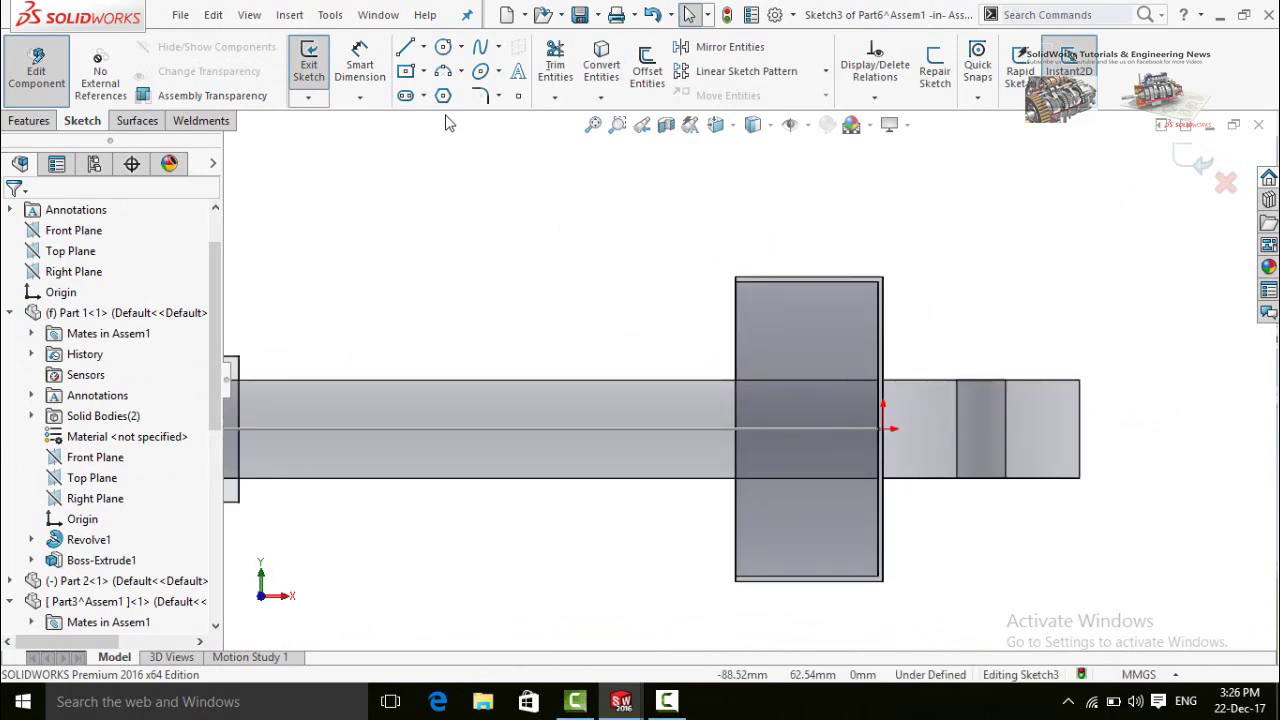
# Sketch a circle about 6 mm in diameter inside Part 1's flange cup, near the upper corner at its closed end
pyautogui.click(443, 52)
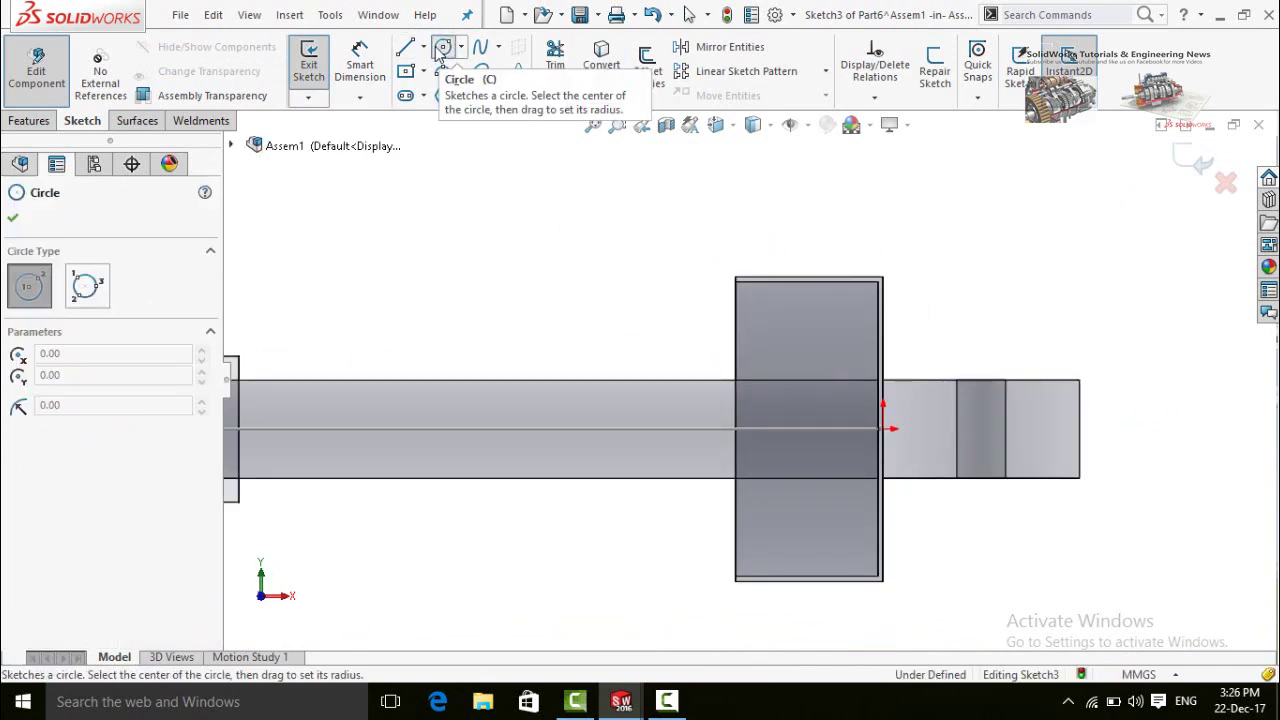
pyautogui.scroll(-1, 855, 300)
pyautogui.click(851, 309)
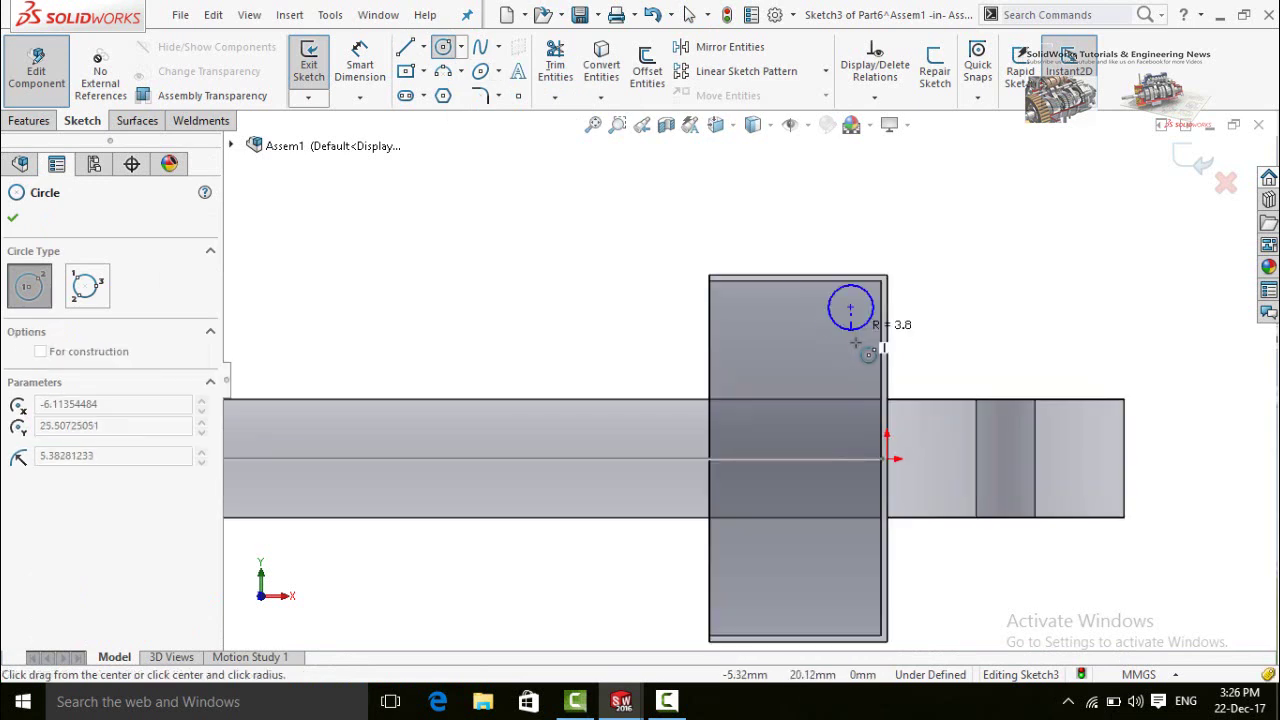
pyautogui.click(862, 322)
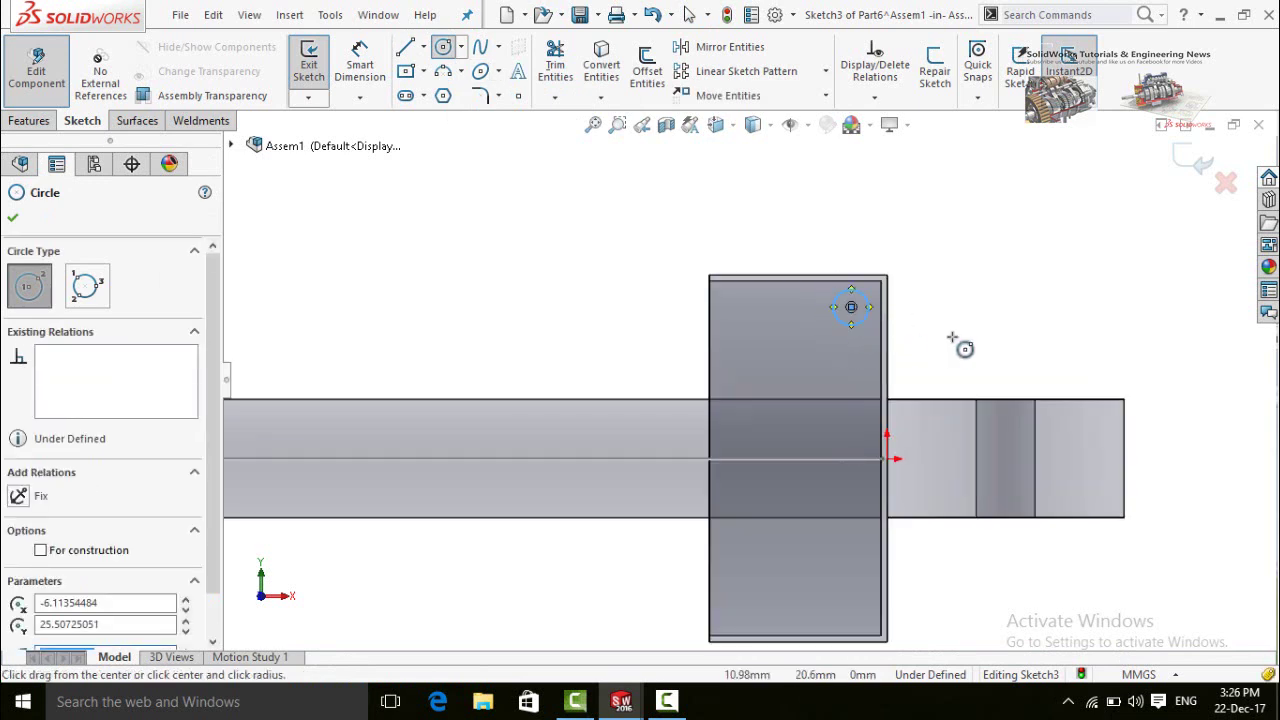
pyautogui.press('Escape')
# Dimension the circle's diameter and set it to 5 mm
pyautogui.moveTo(934, 350); pyautogui.dragTo(935, 262, button='right')
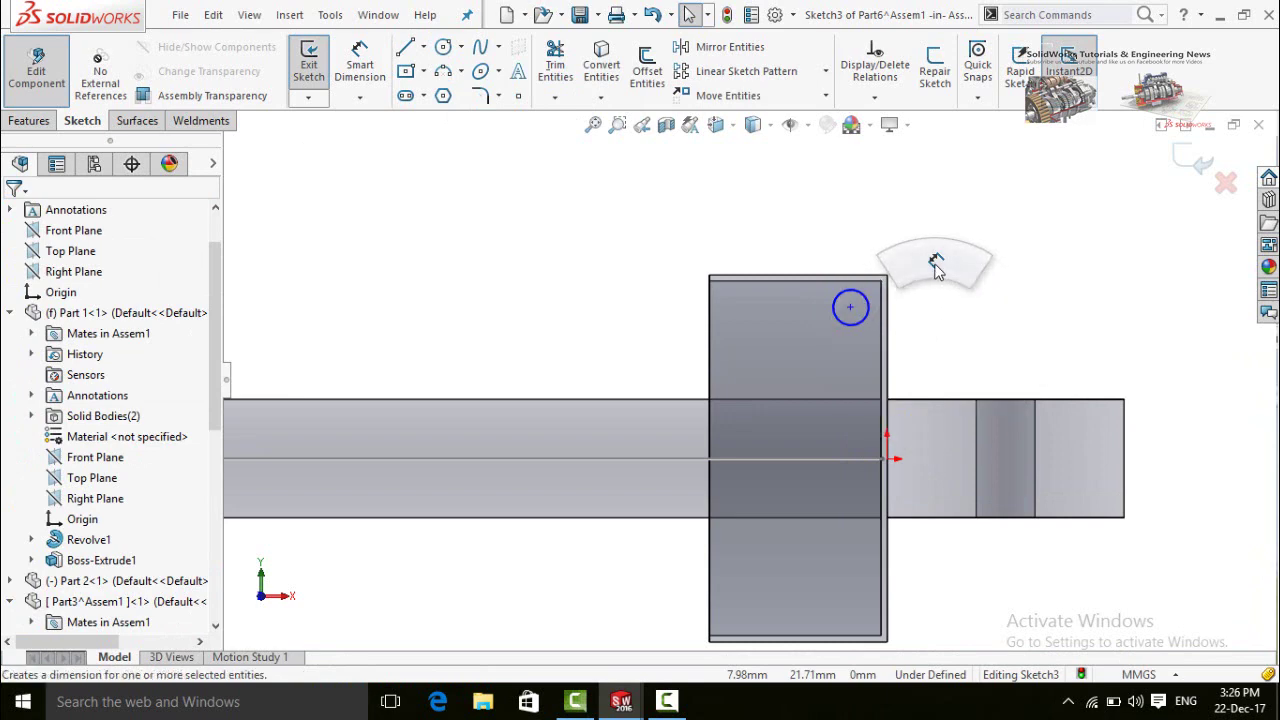
pyautogui.click(868, 332)
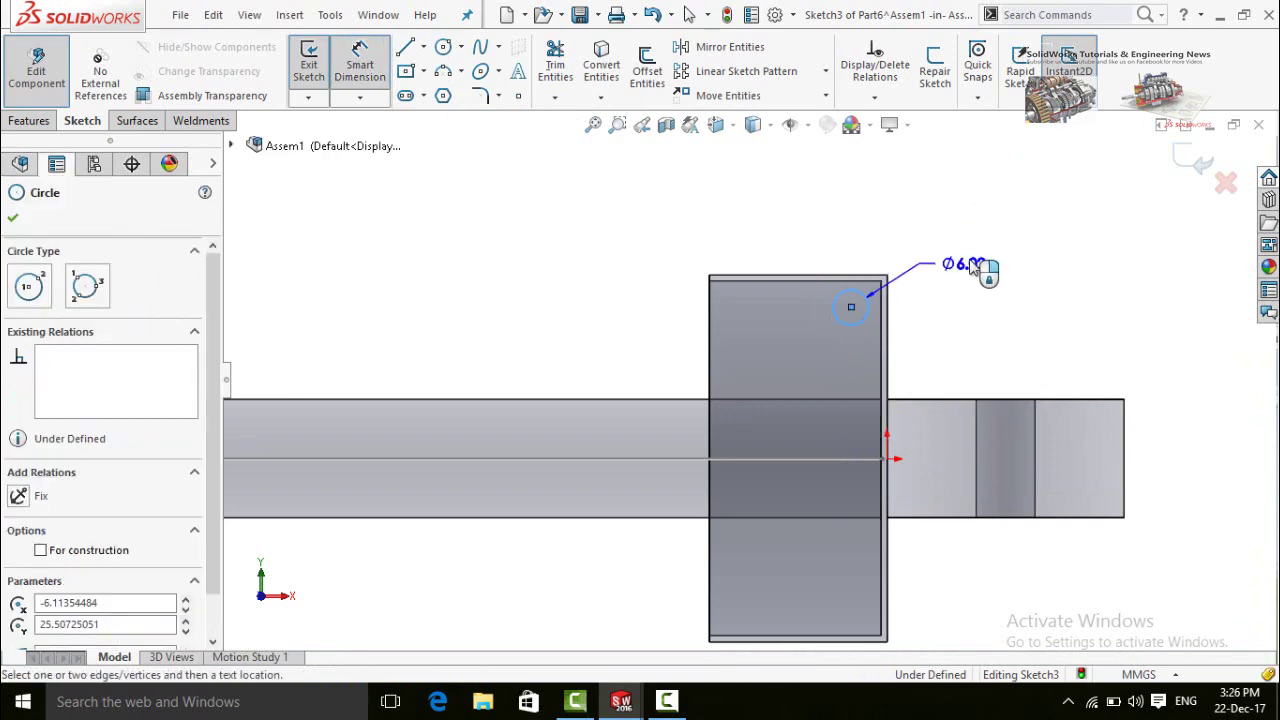
pyautogui.click(1004, 290)
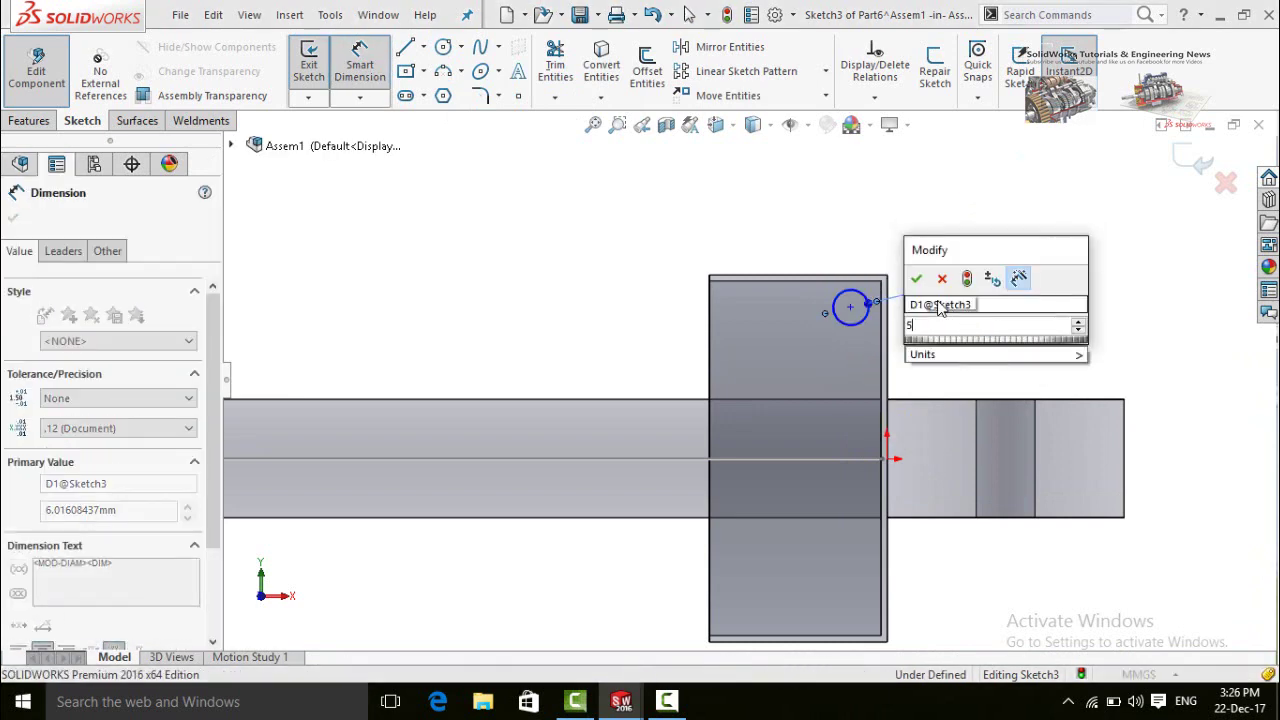
pyautogui.write('5')
pyautogui.press('Return')
pyautogui.click(898, 270)
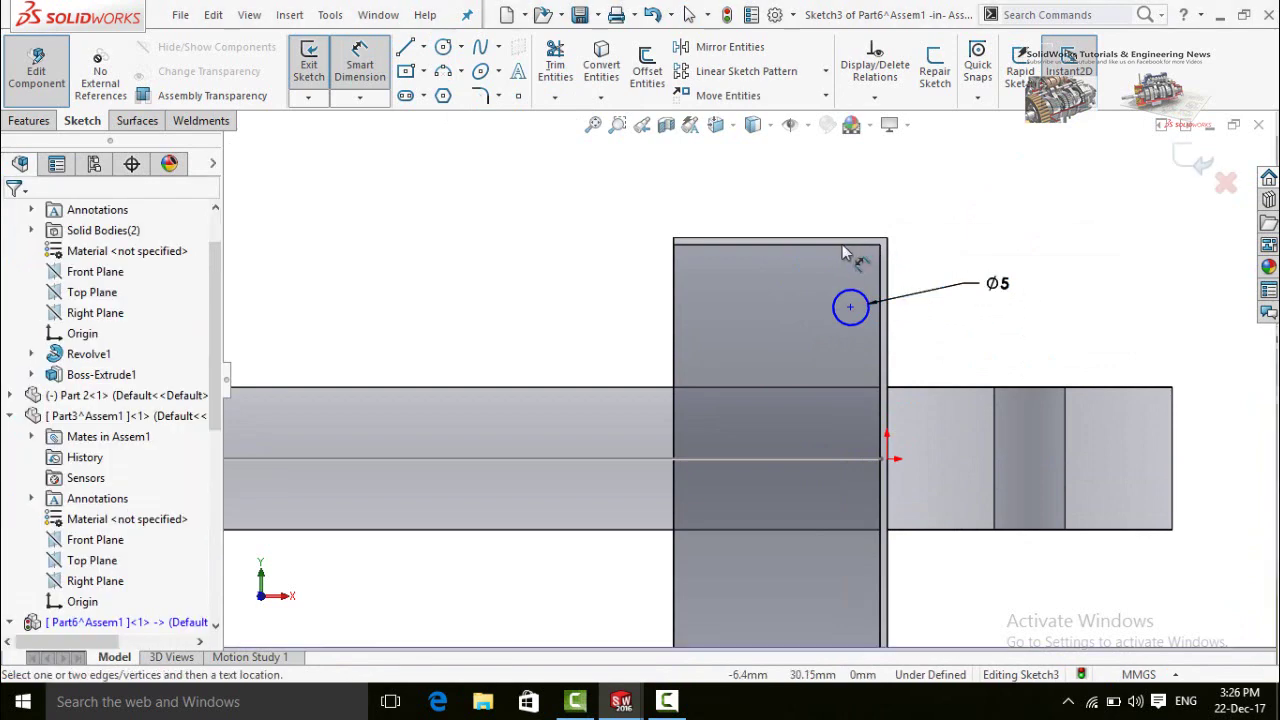
# Dimension the circle's centre from the upper inner edge of Part 1's flange rim and set the distance to 3.5 mm
pyautogui.click(850, 307)
pyautogui.click(872, 243)
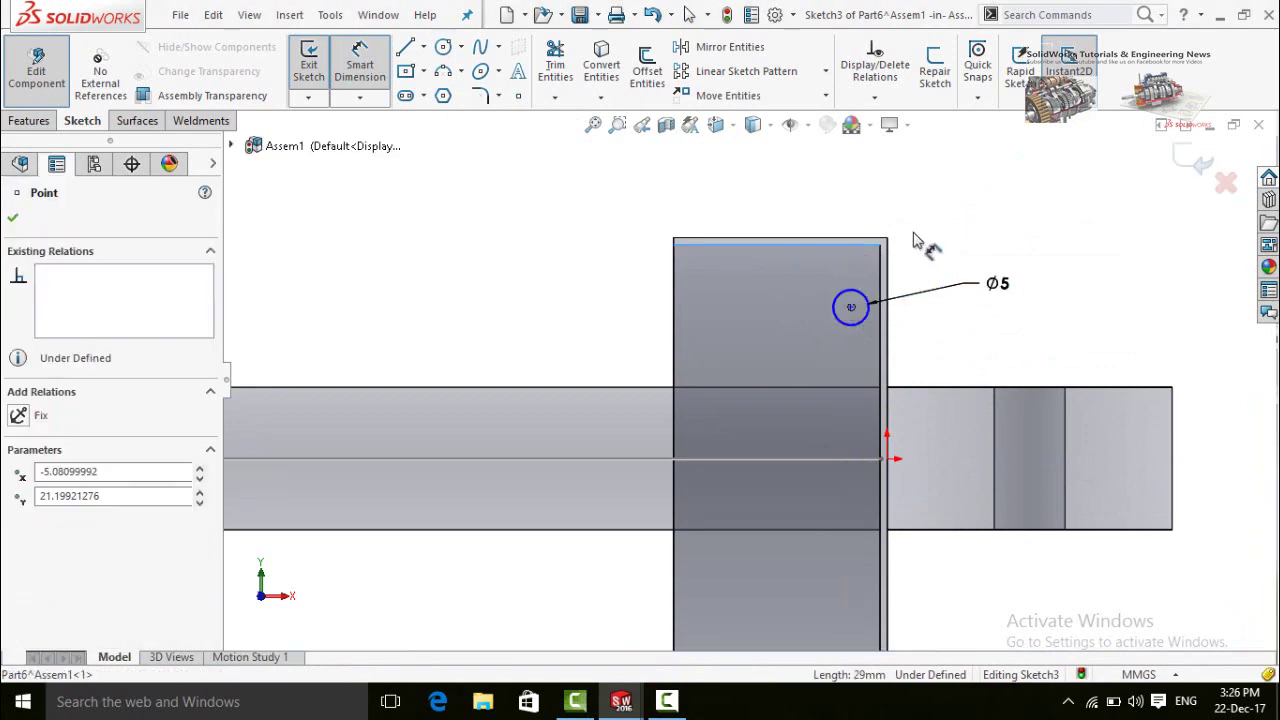
pyautogui.click(950, 181)
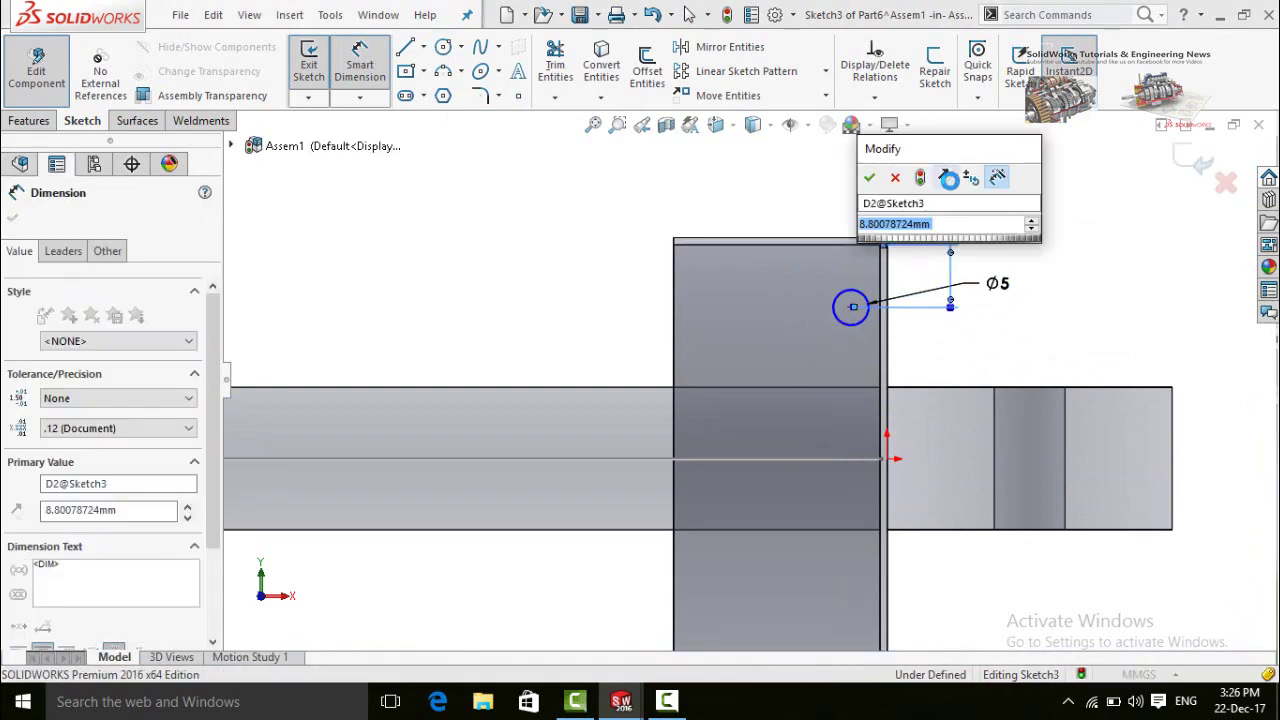
pyautogui.write('4')
pyautogui.press('BackSpace')
pyautogui.write('3.5')
pyautogui.press('Return')
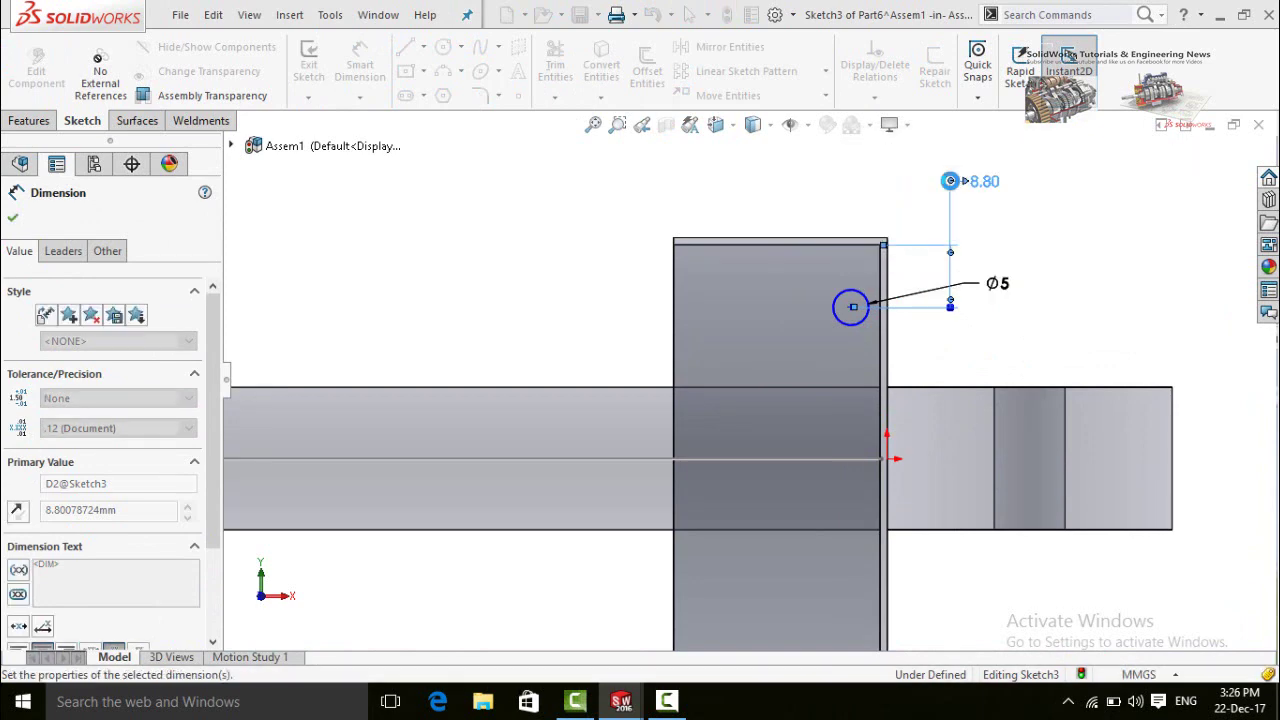
pyautogui.click(930, 318)
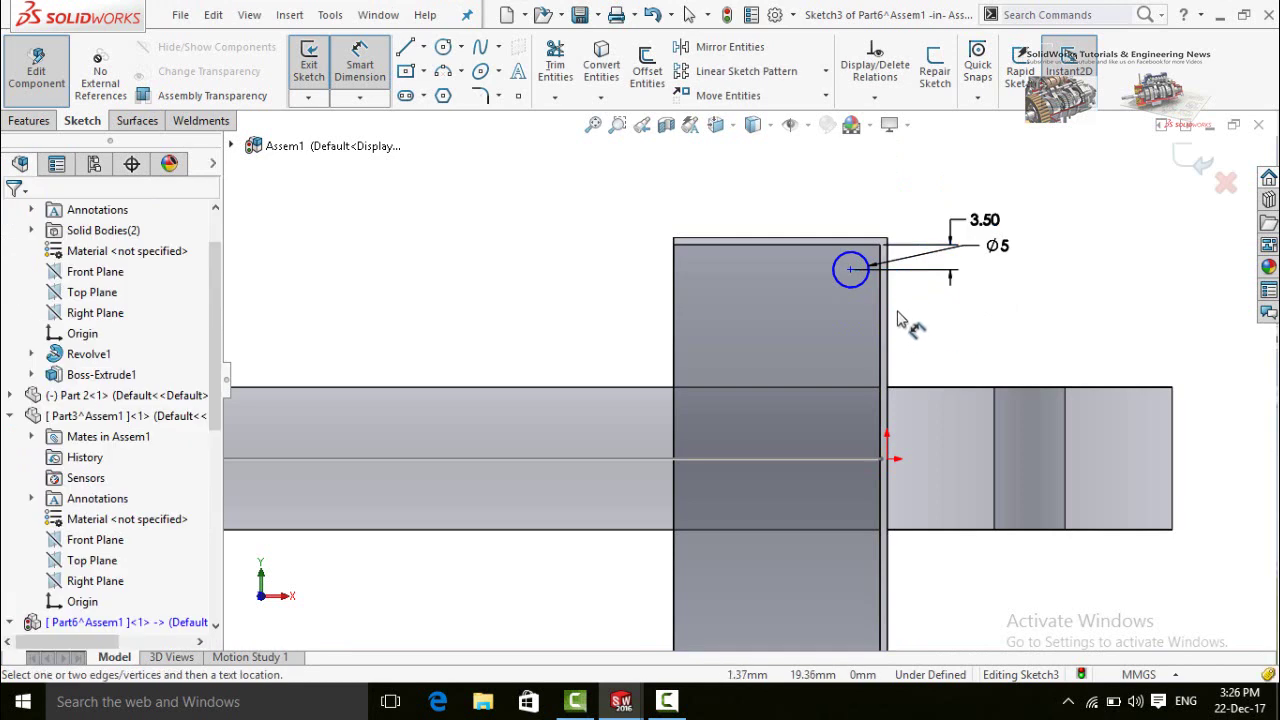
# Dimension the circle's centre from the inner face of Part 1's flange at 2.5 mm and finish dimensioning
pyautogui.scroll(-1, 920, 300)
pyautogui.click(834, 289)
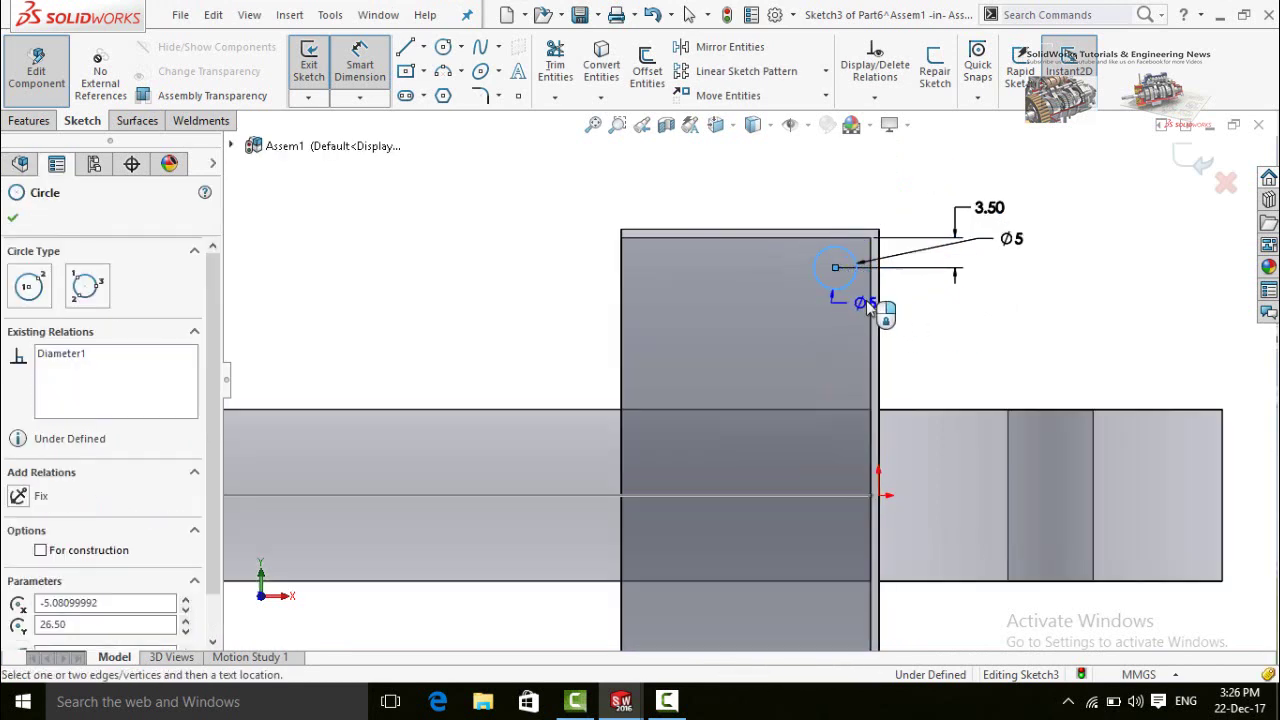
pyautogui.click(872, 311)
pyautogui.click(835, 267)
pyautogui.click(924, 163)
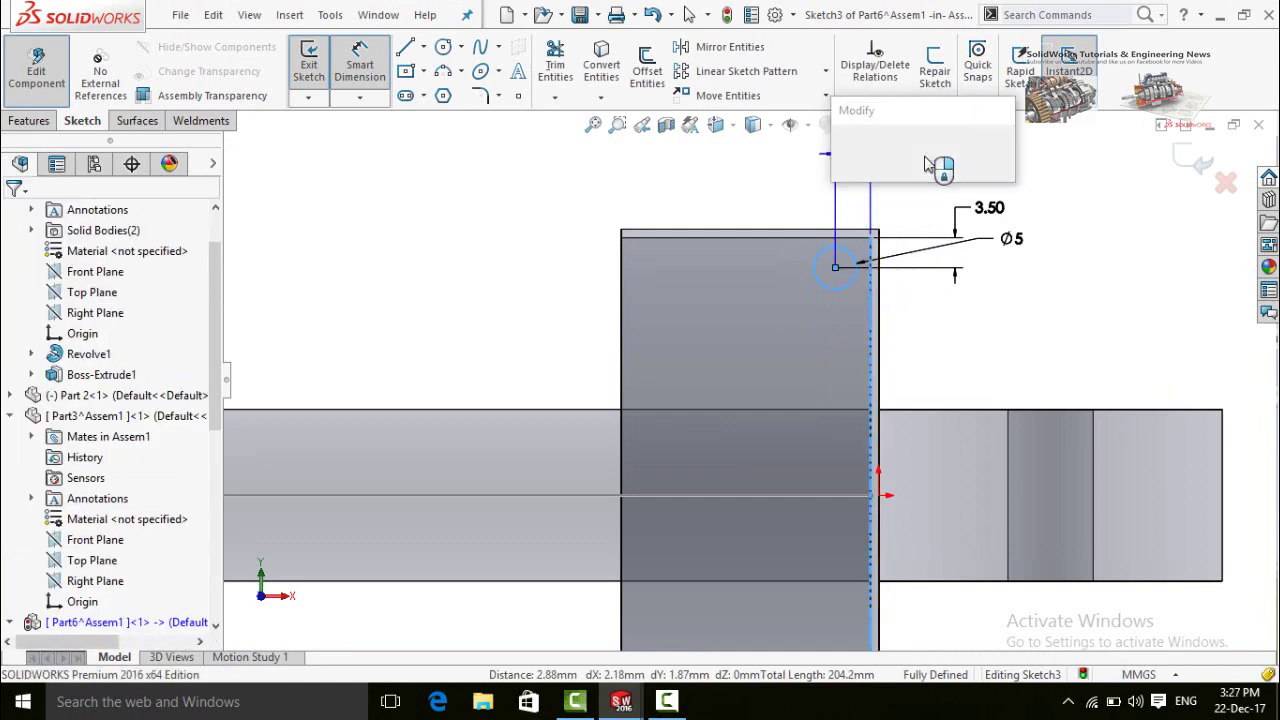
pyautogui.write('2.5')
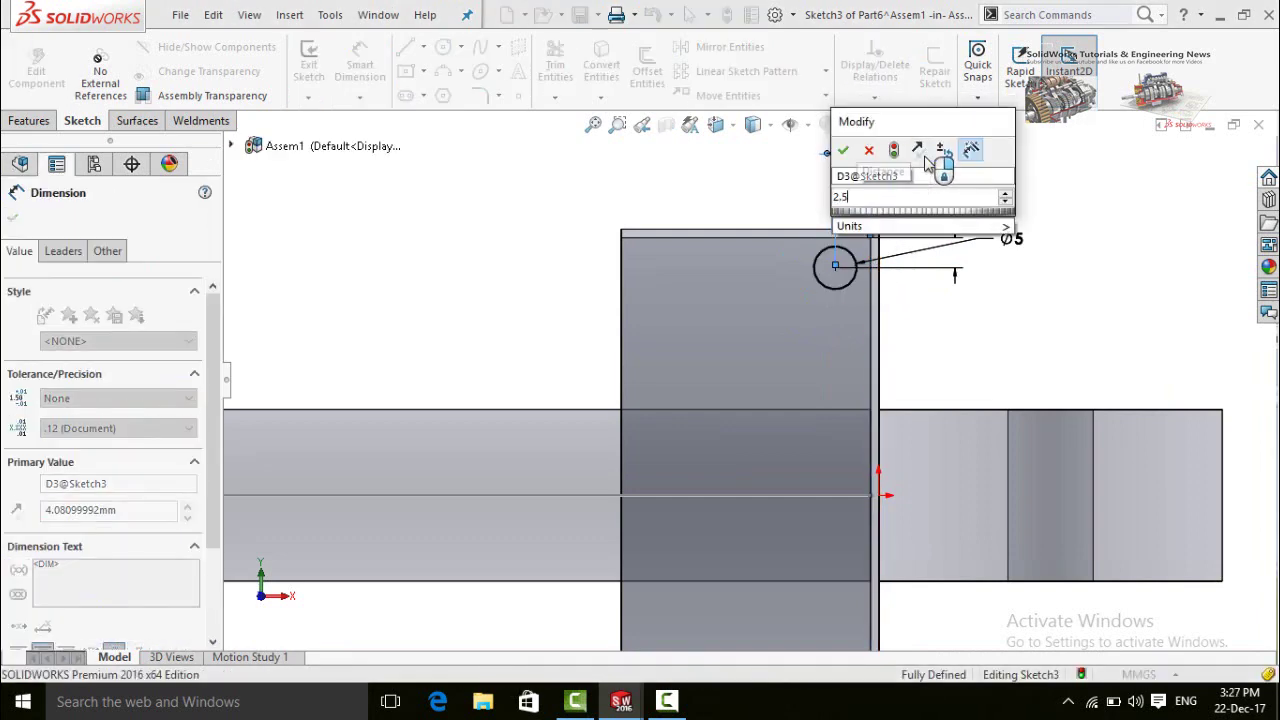
pyautogui.press('Return')
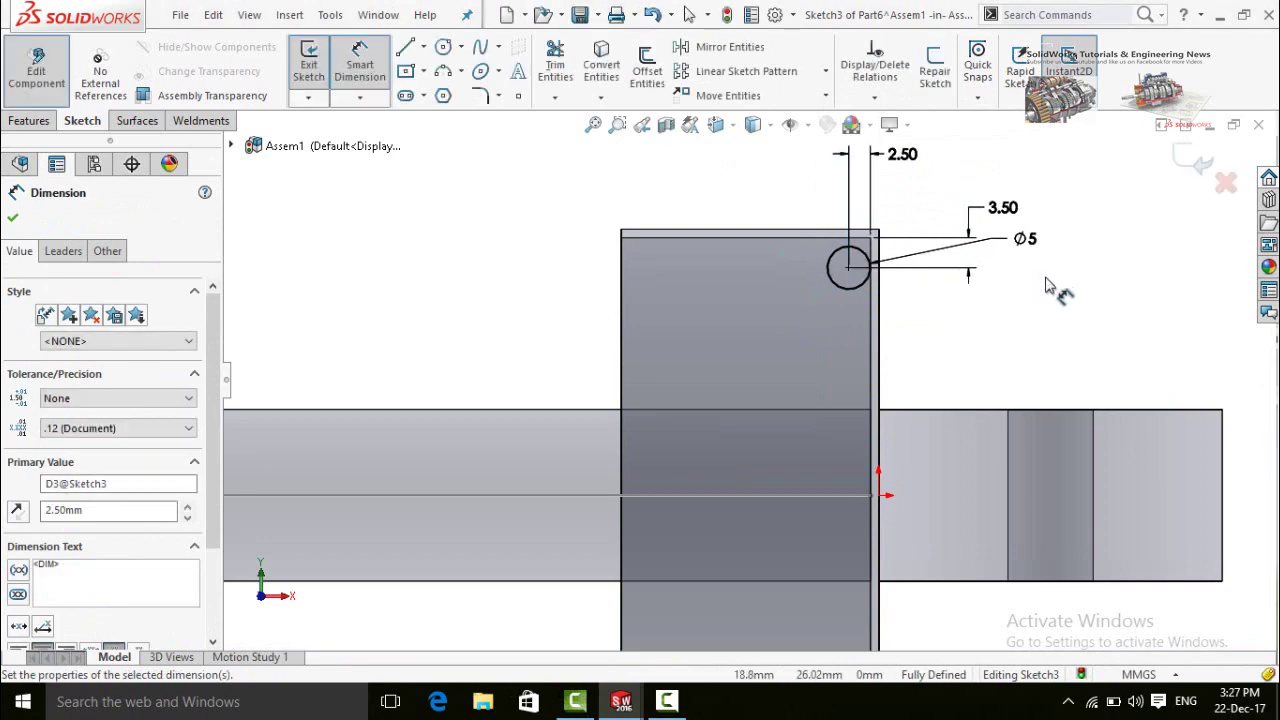
pyautogui.press('Escape')
pyautogui.scroll(3, 840, 400)
pyautogui.press('Escape')
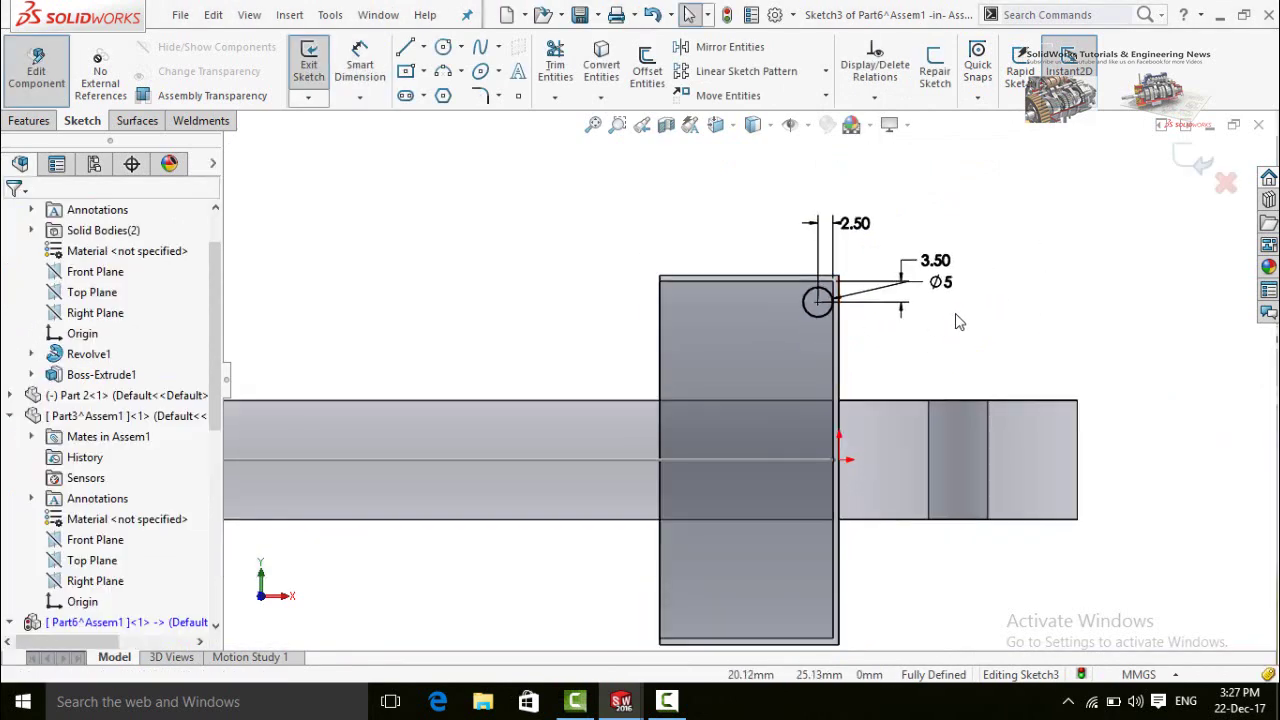
pyautogui.press('z')
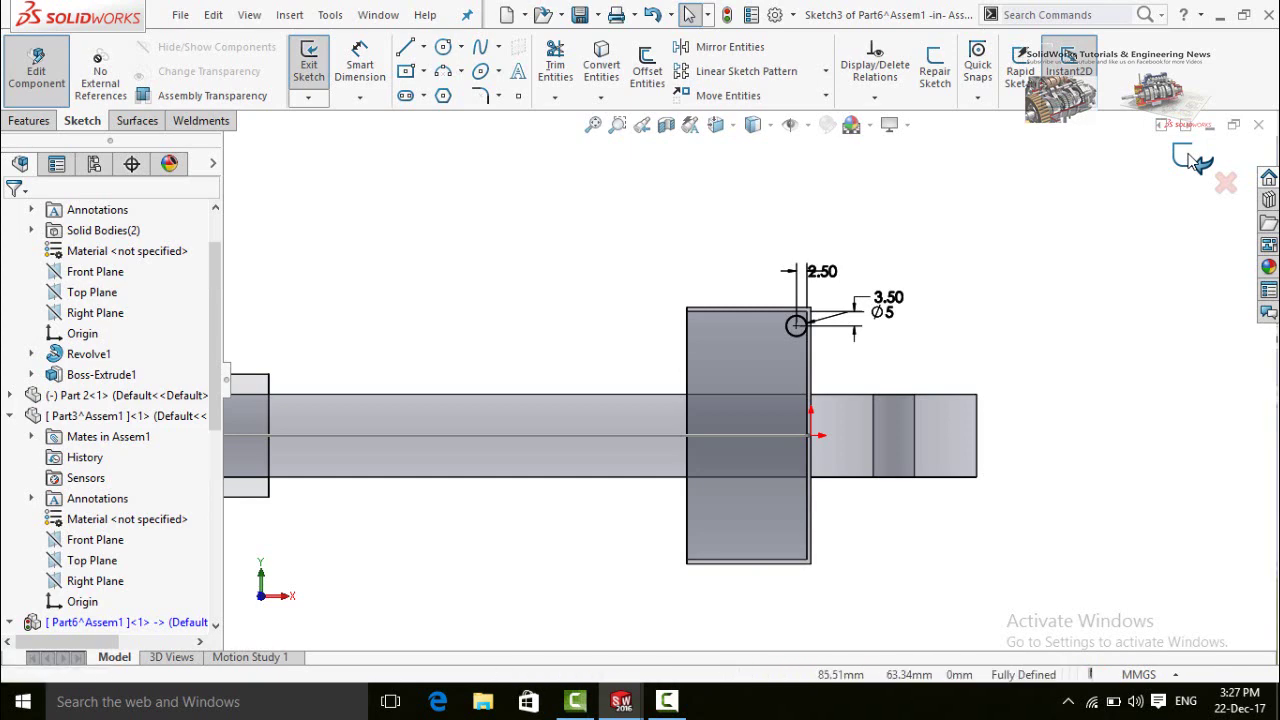
# Close the circle sketch and start a Sweep using the 5 mm circle as profile and the axis line as path
pyautogui.click(1192, 160)
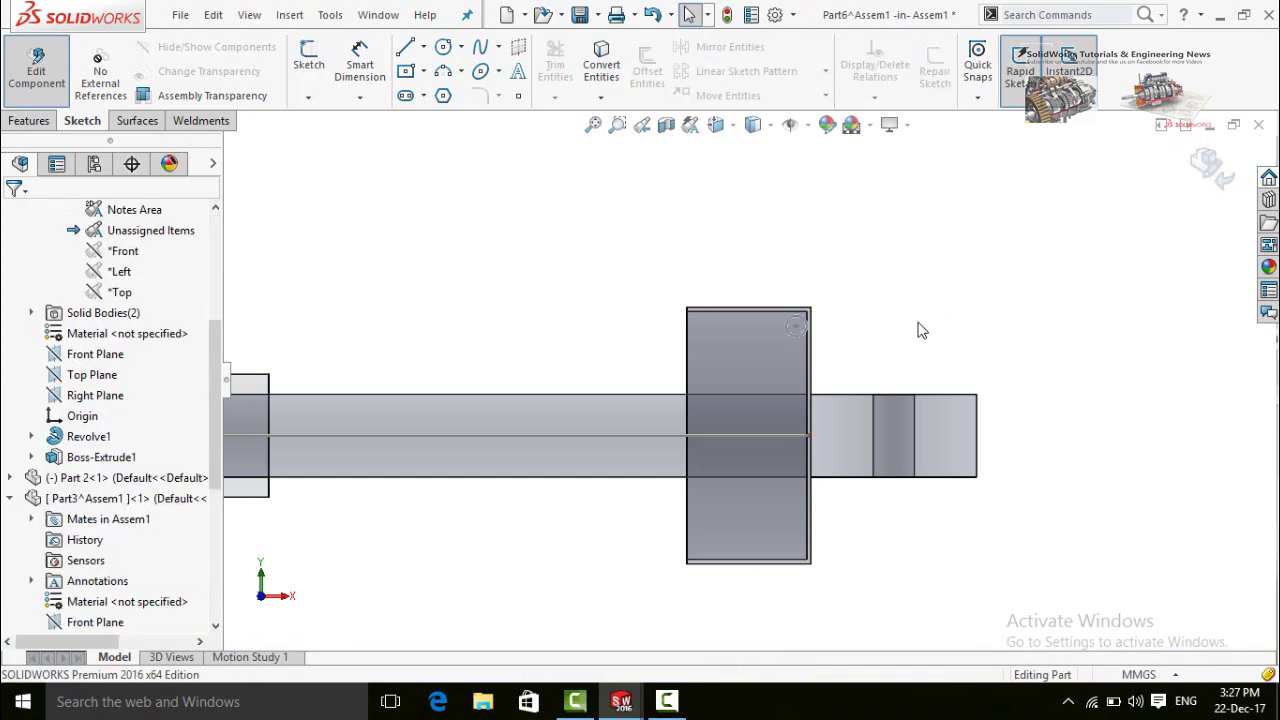
pyautogui.moveTo(857, 309); pyautogui.dragTo(825, 236, button='middle')
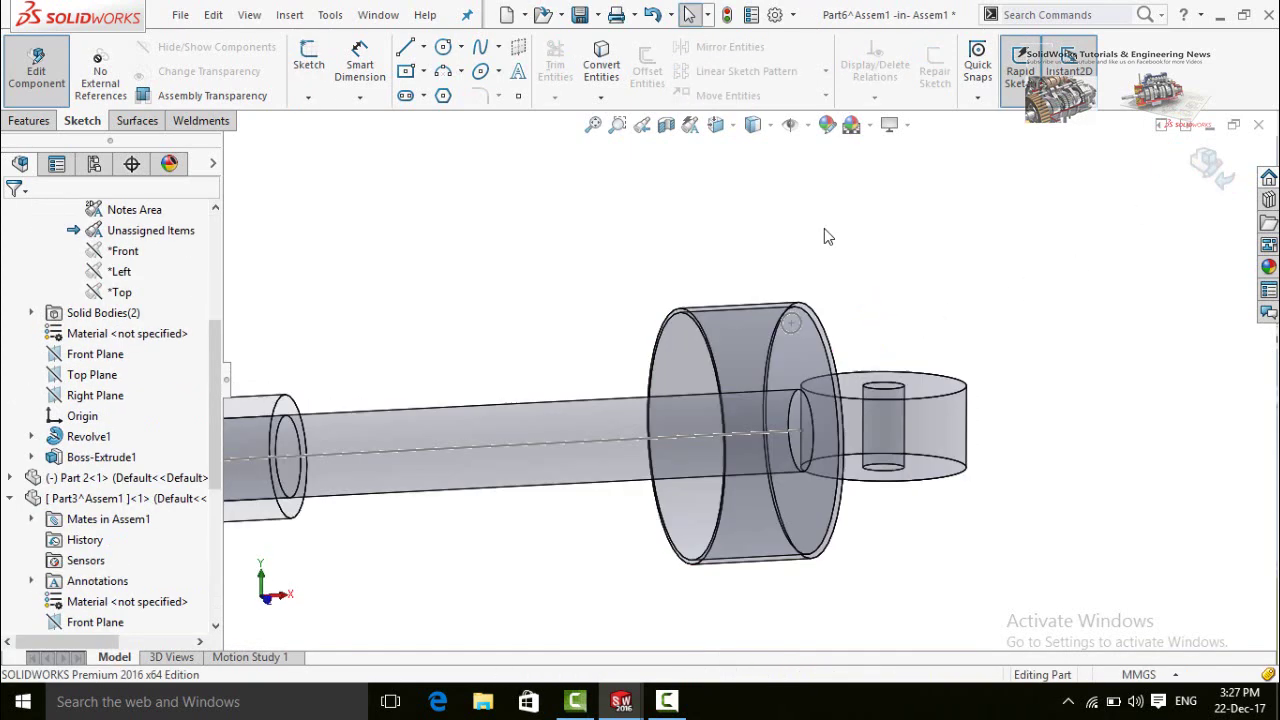
pyautogui.press('z')
pyautogui.click(29, 120)
pyautogui.click(456, 50)
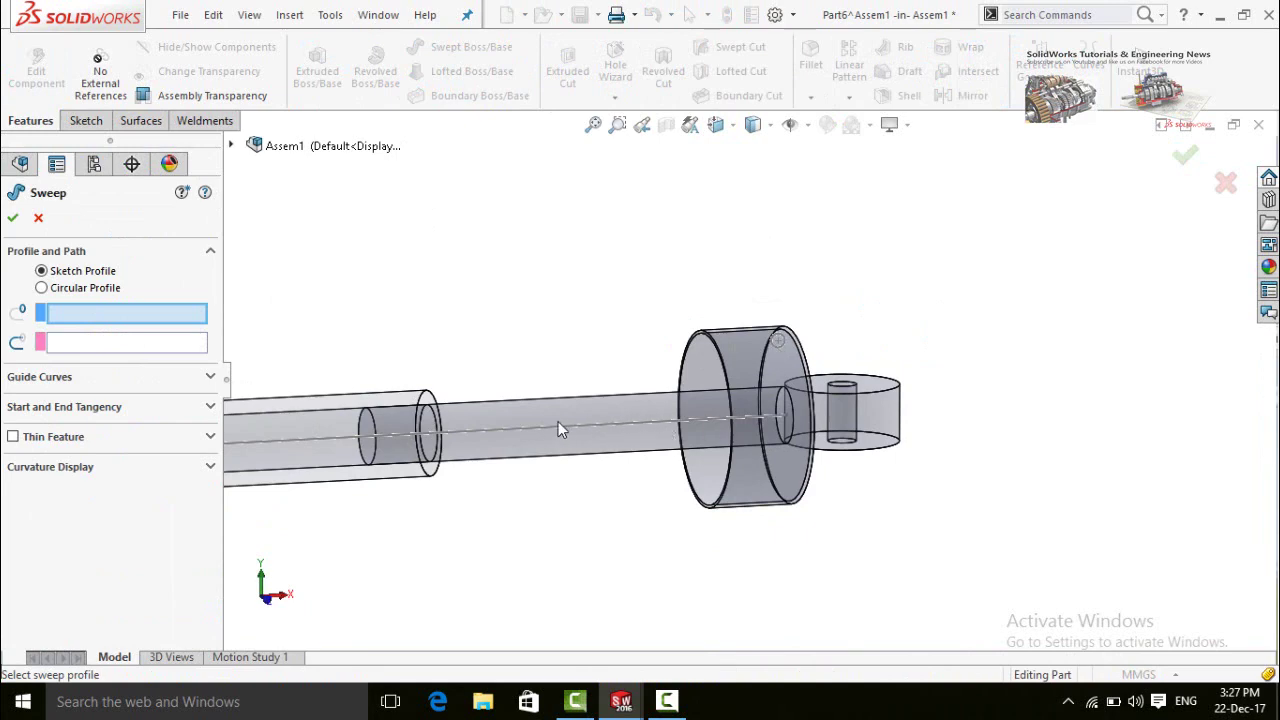
pyautogui.scroll(-2, 764, 365)
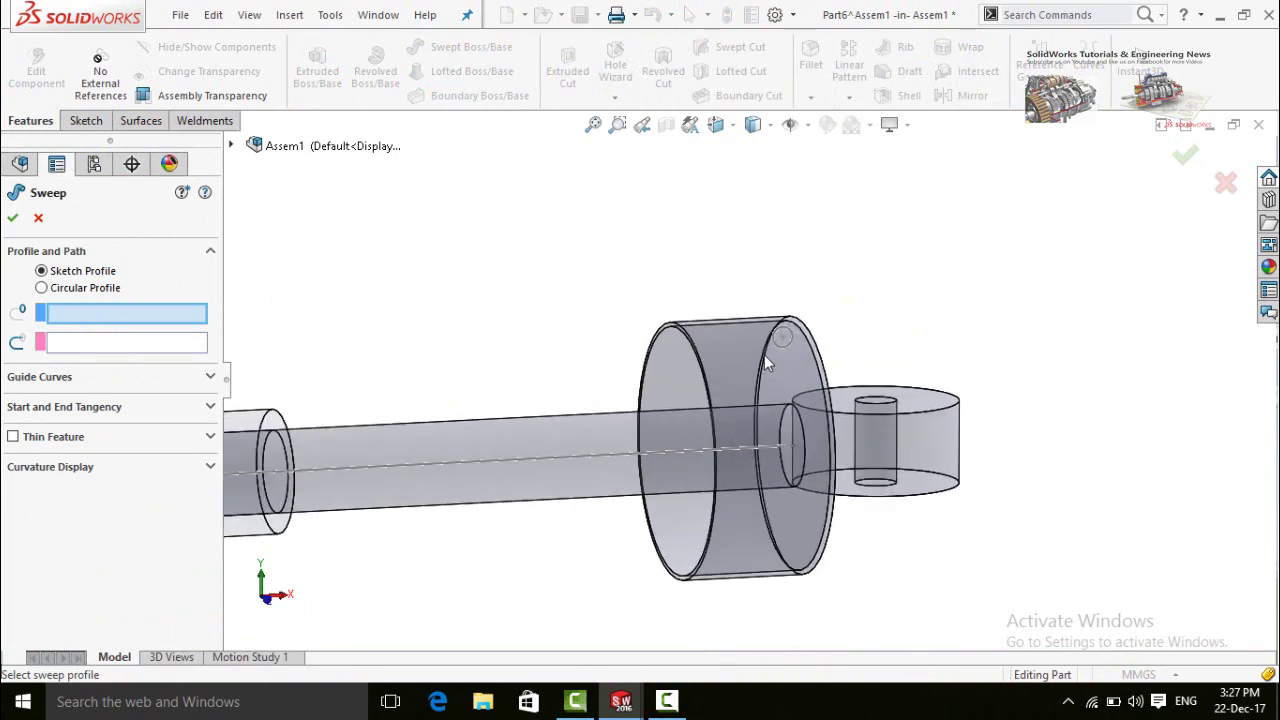
pyautogui.click(781, 347)
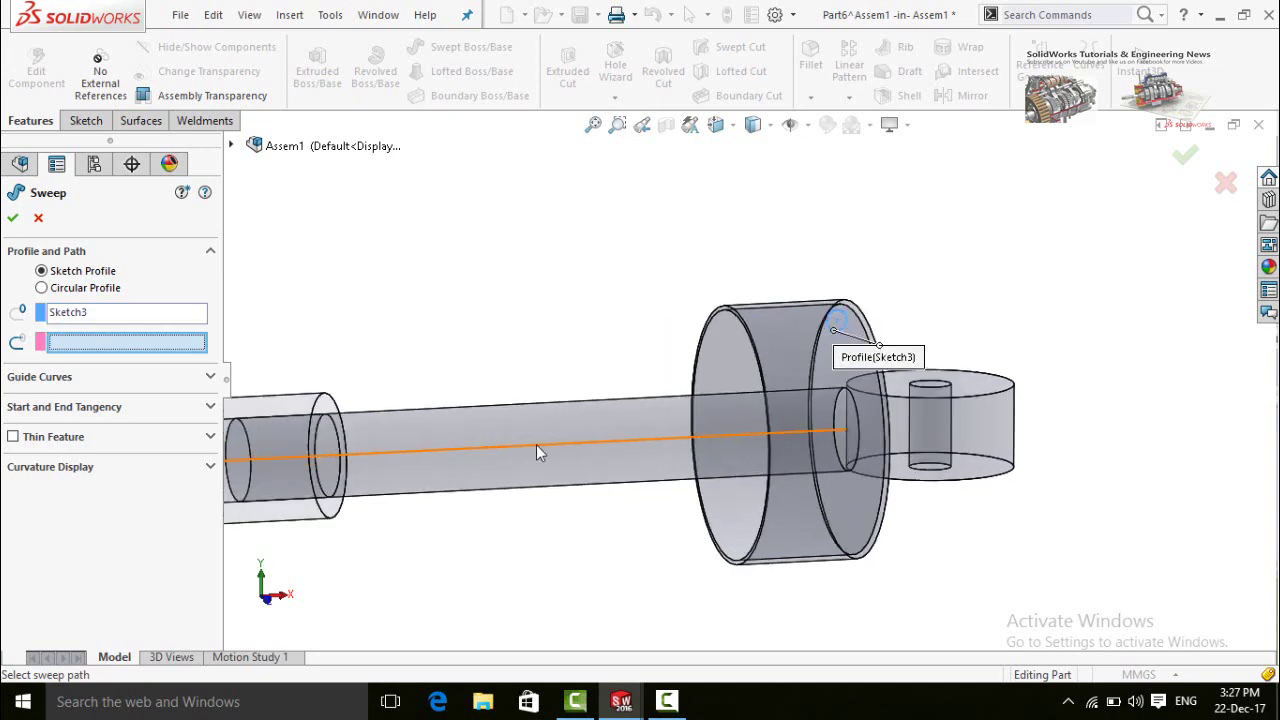
pyautogui.click(537, 446)
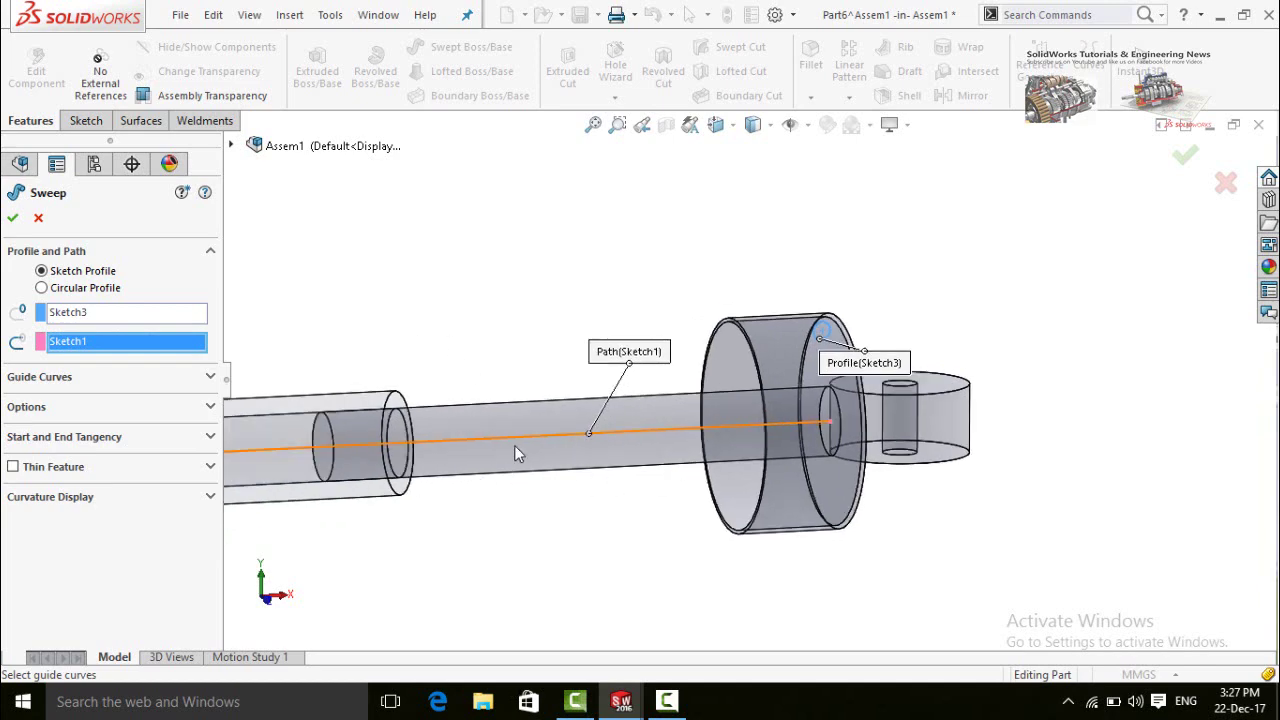
pyautogui.scroll(-3, 517, 451)
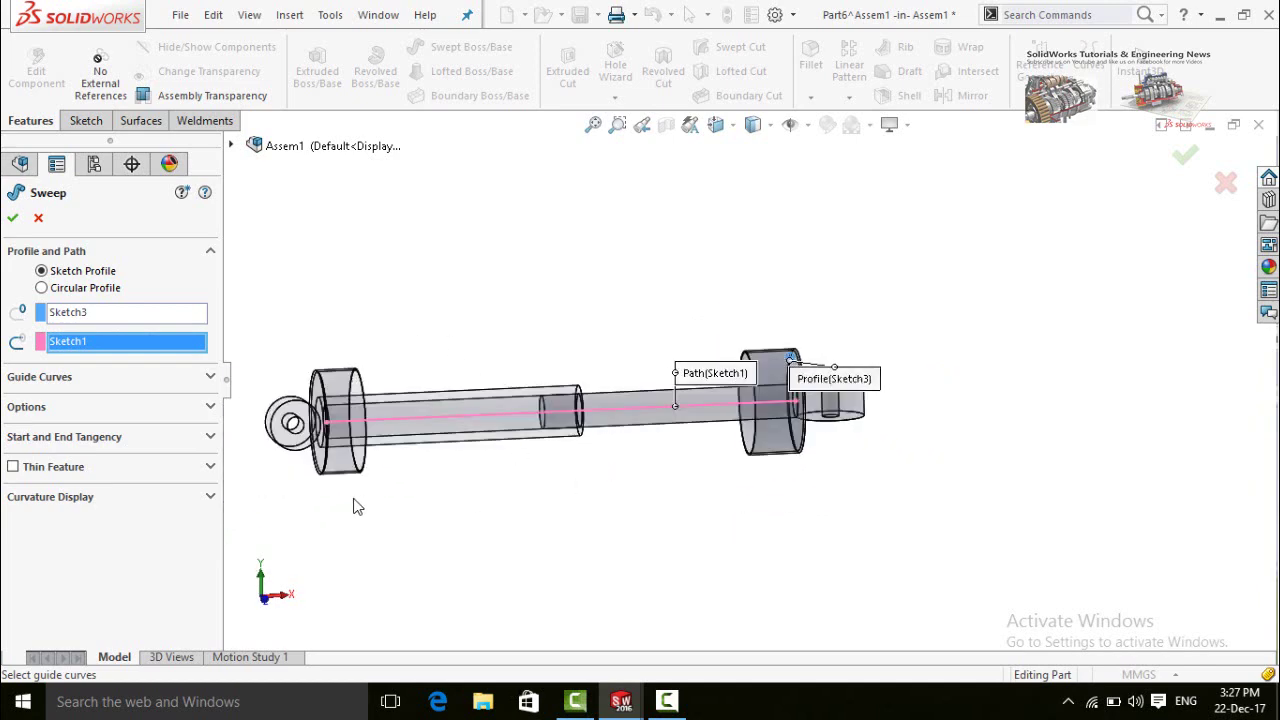
# Give the sweep Follow Path orientation and a specified twist of 15 revolutions, and create the coil spring
pyautogui.click(209, 408)
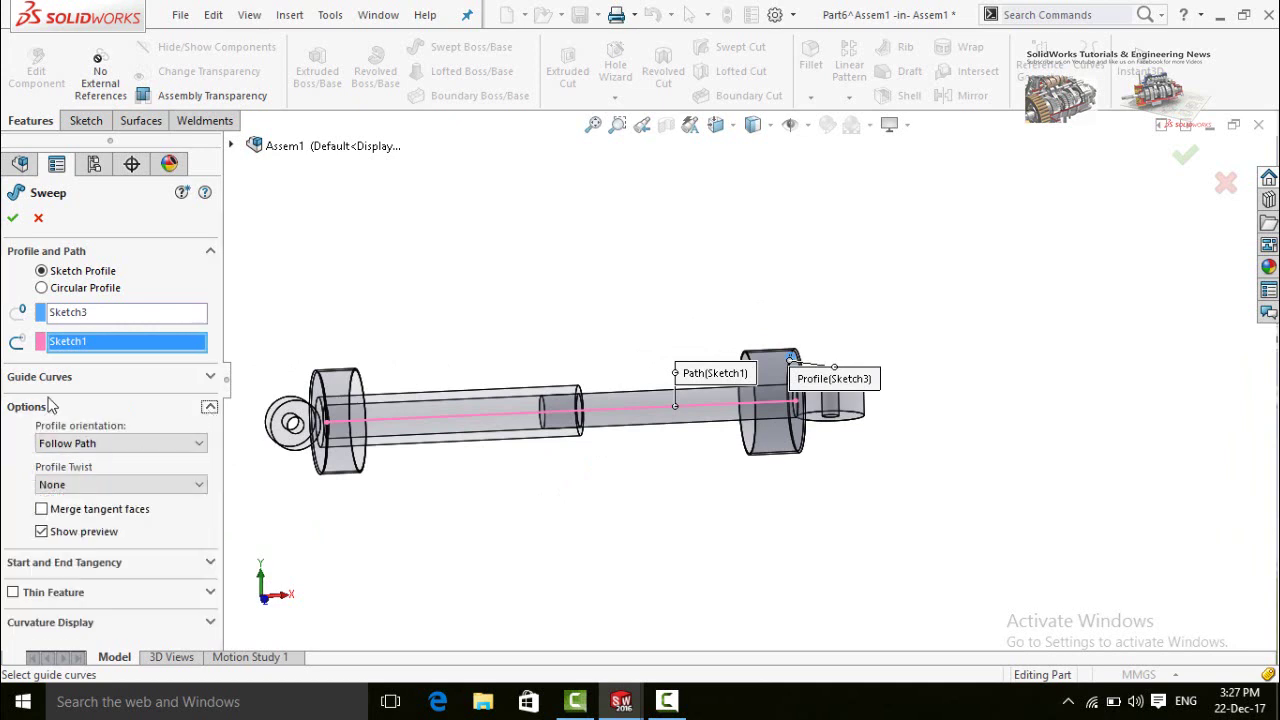
pyautogui.click(183, 446)
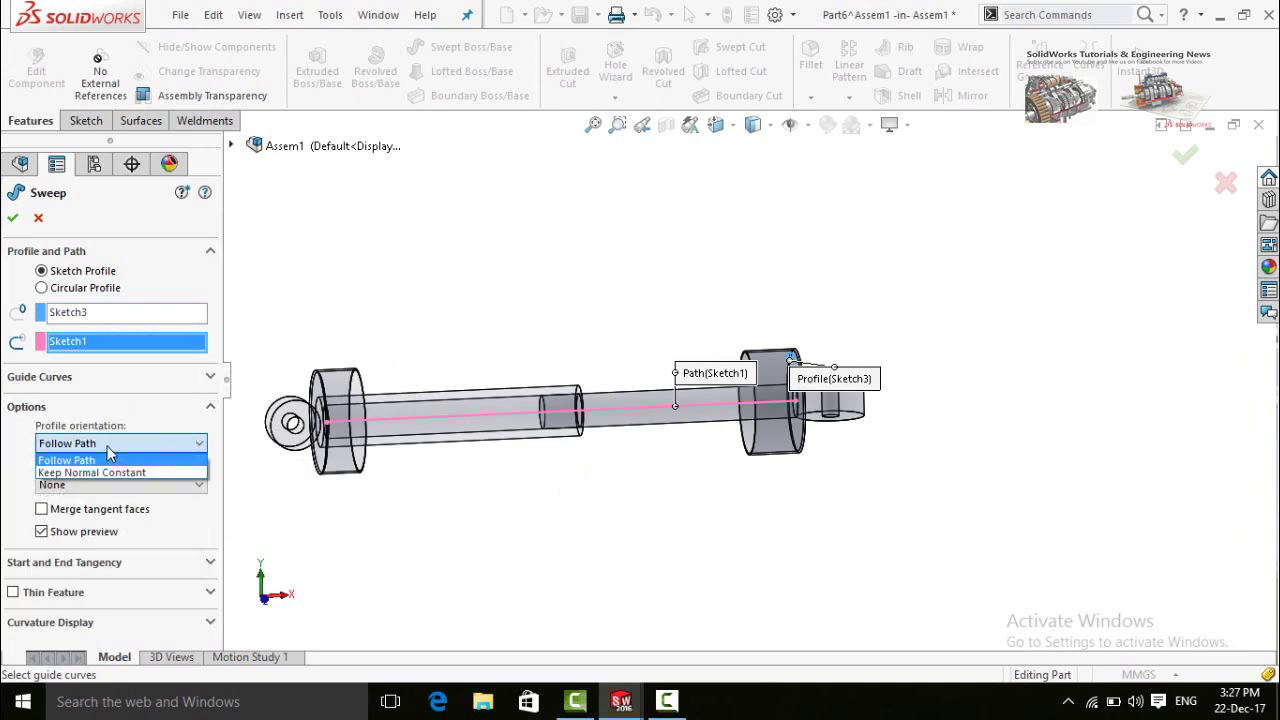
pyautogui.click(66, 461)
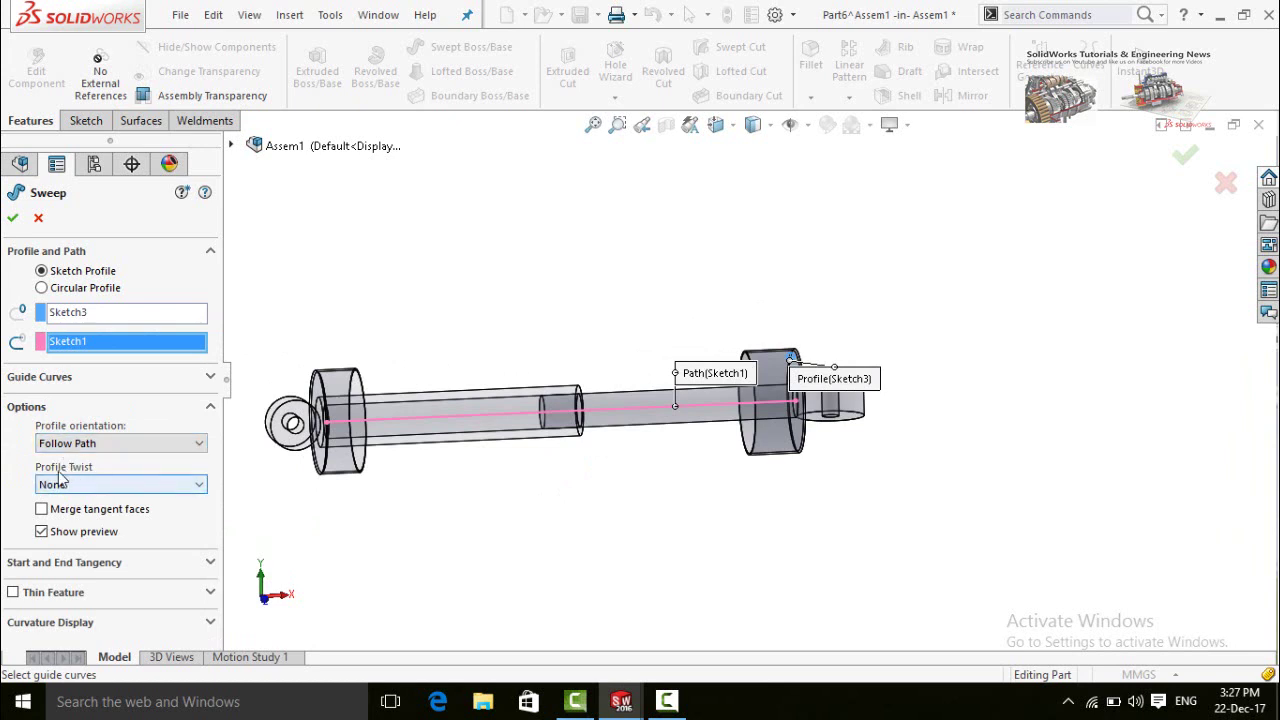
pyautogui.click(200, 486)
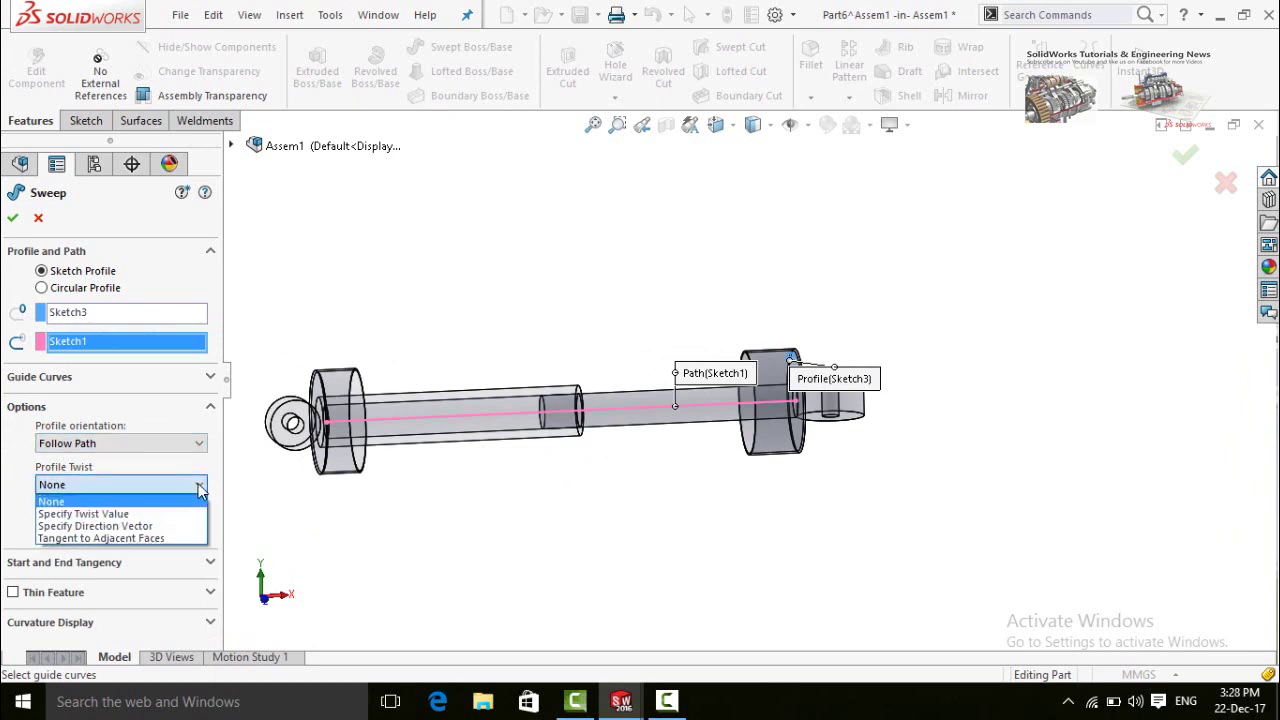
pyautogui.click(86, 514)
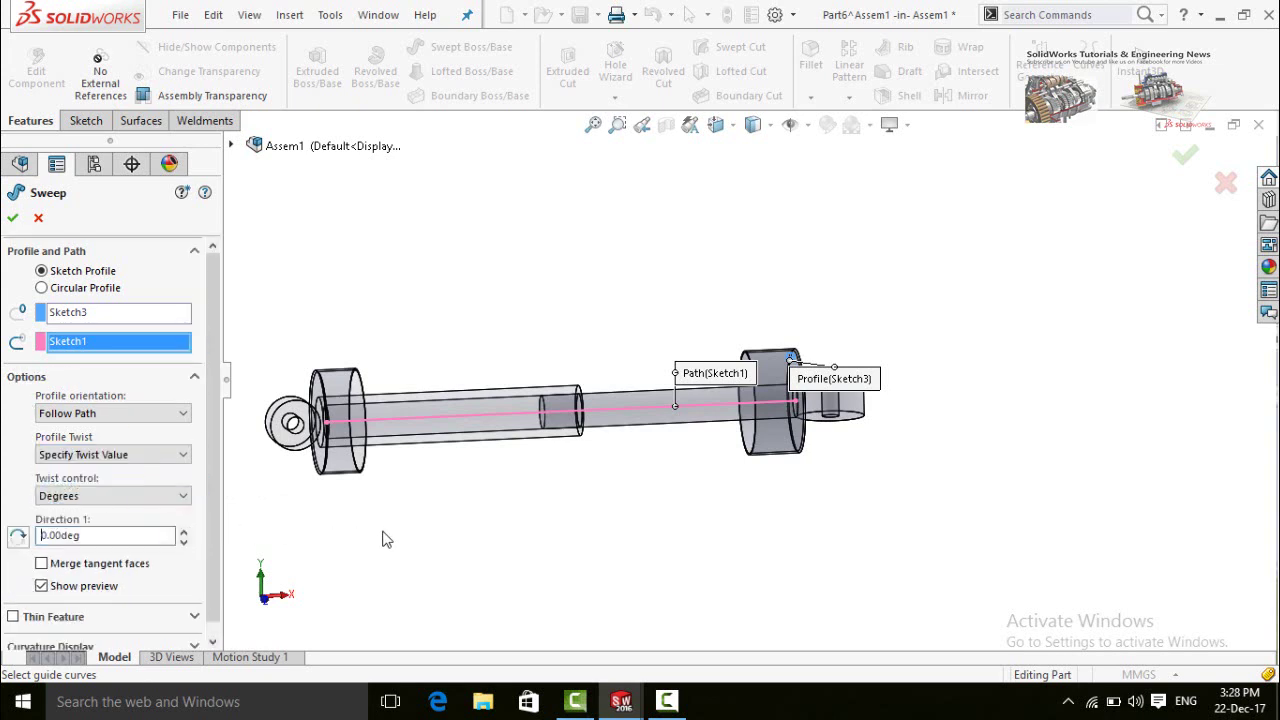
pyautogui.scroll(-1, 211, 505)
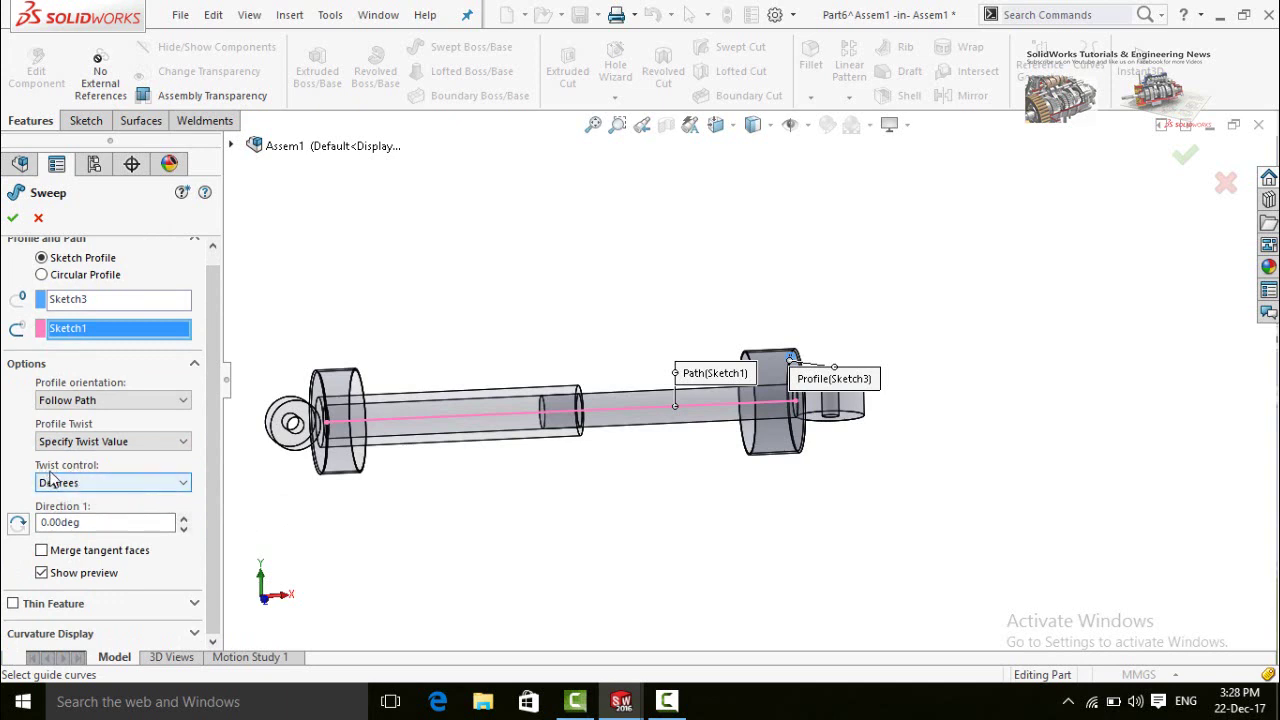
pyautogui.click(95, 483)
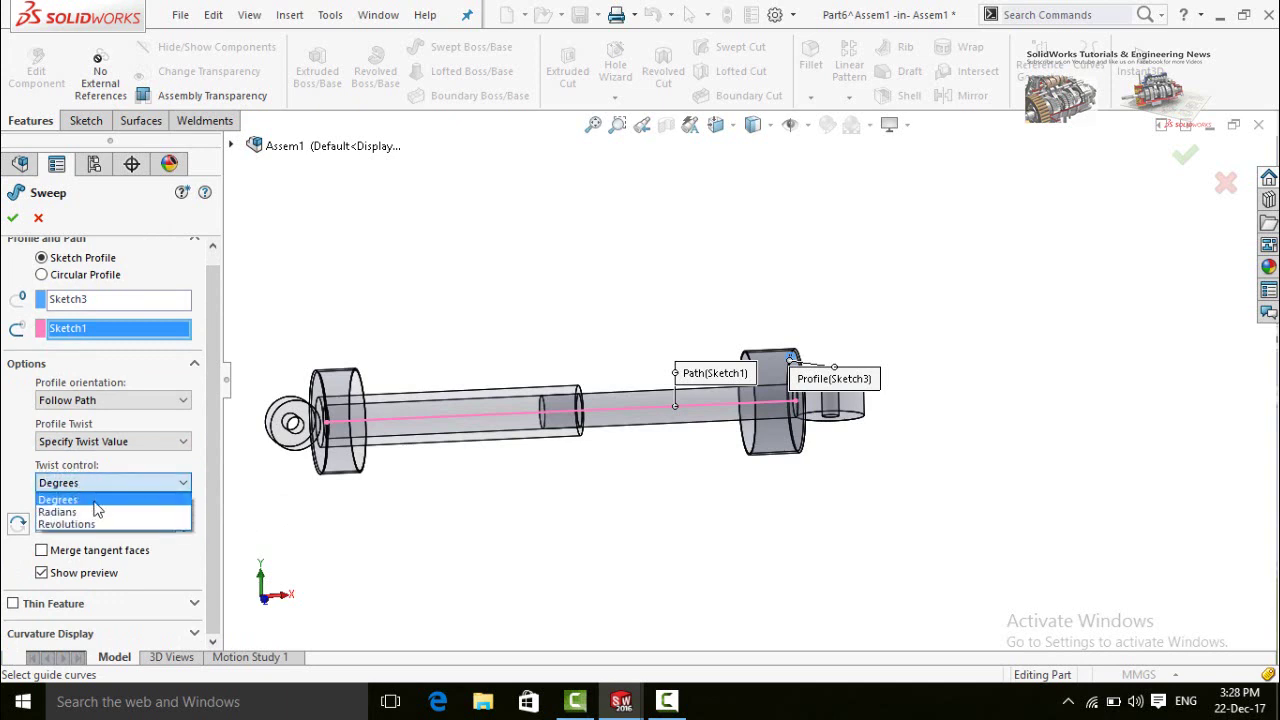
pyautogui.click(80, 525)
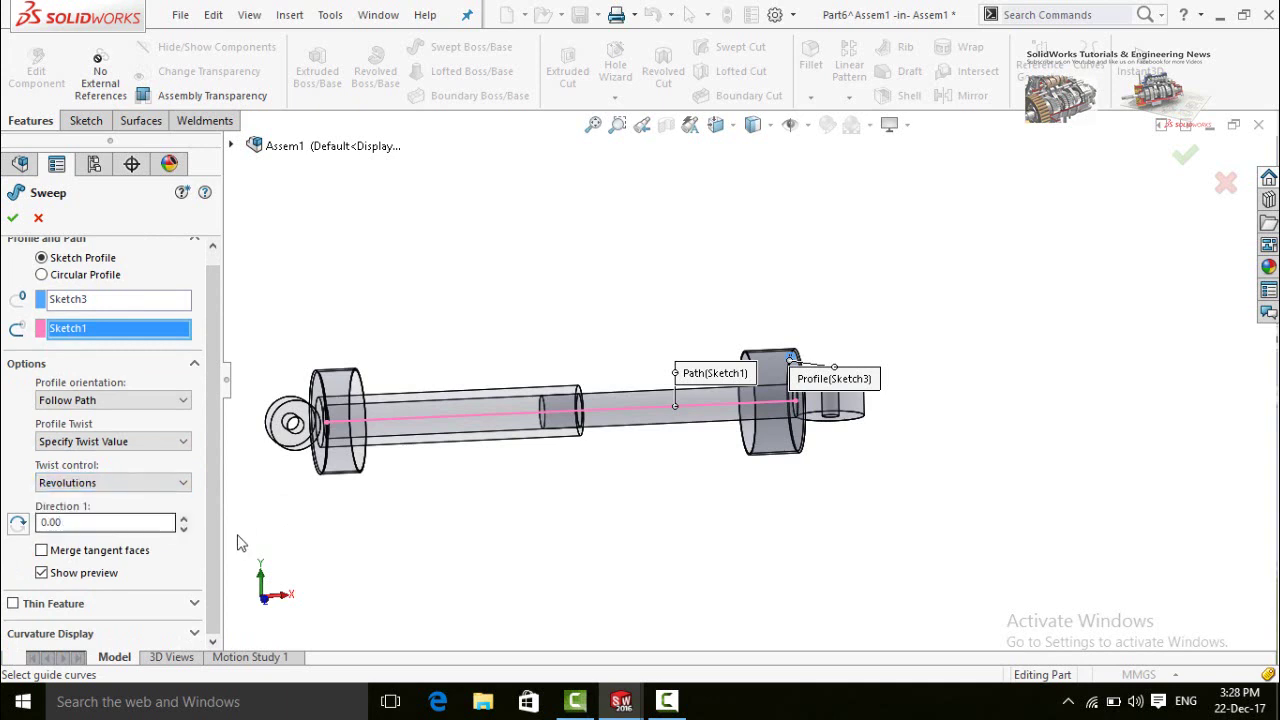
pyautogui.doubleClick(80, 522)
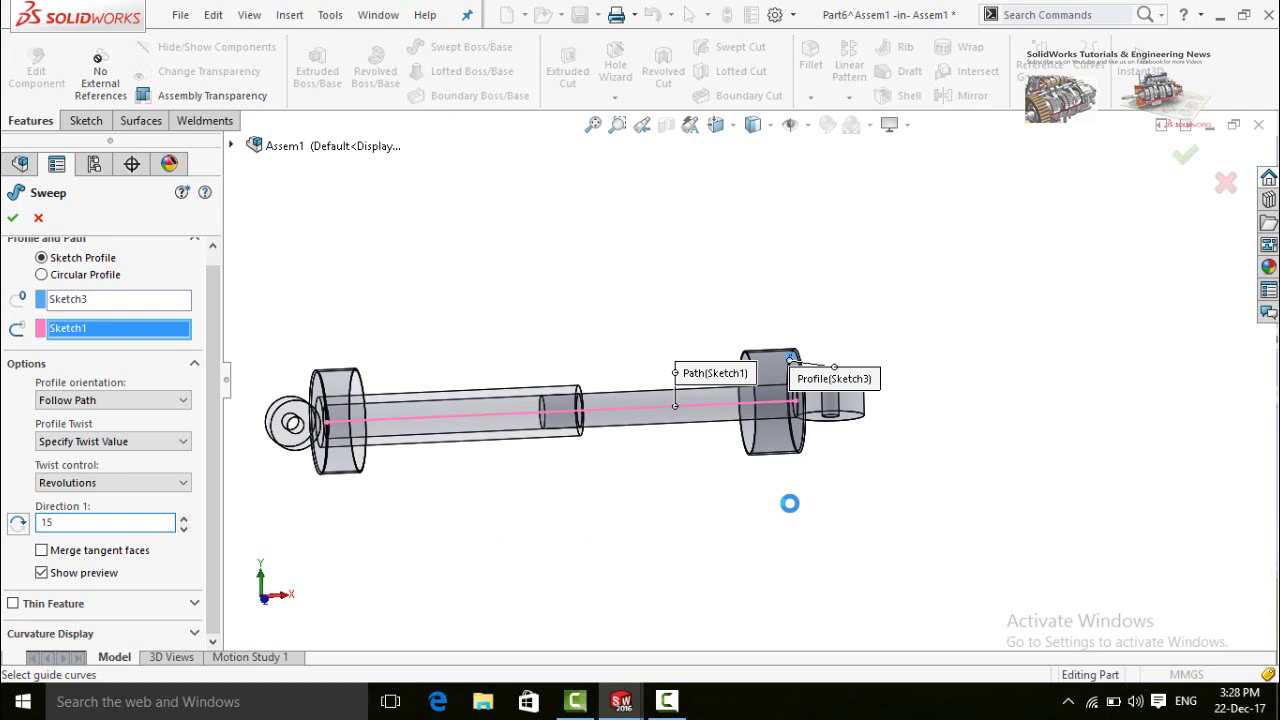
pyautogui.scroll(2, 674, 527)
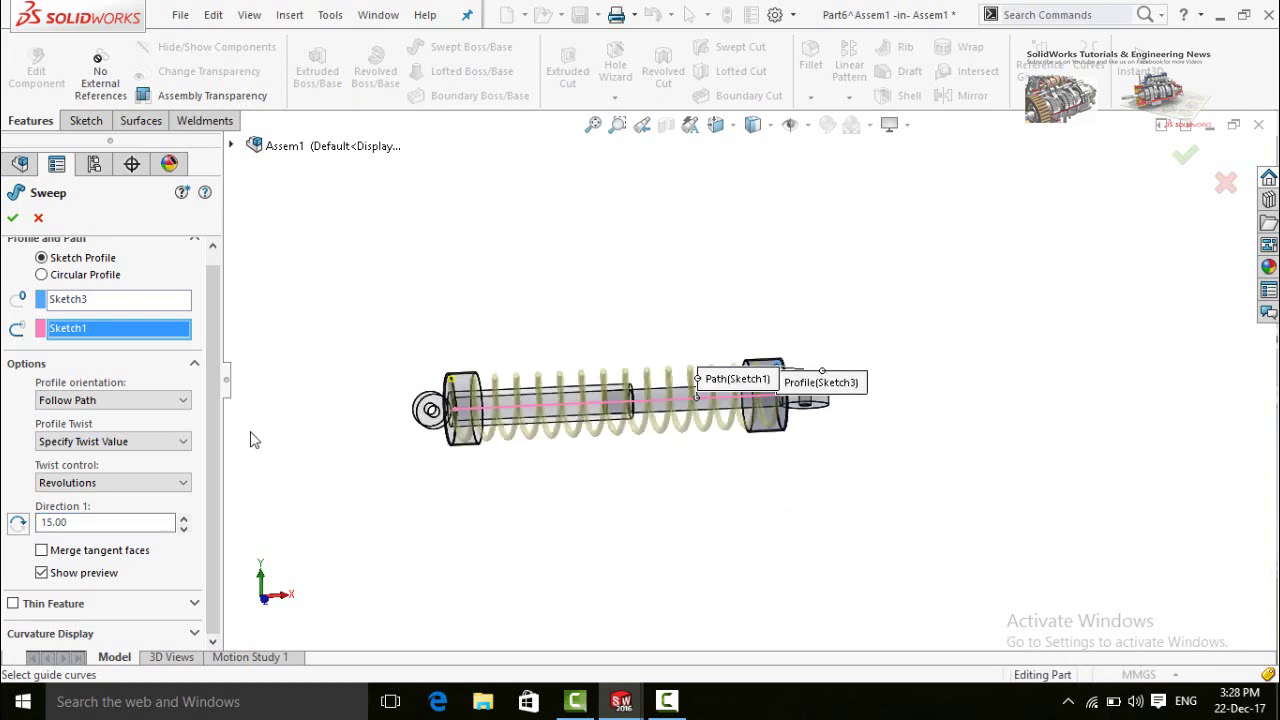
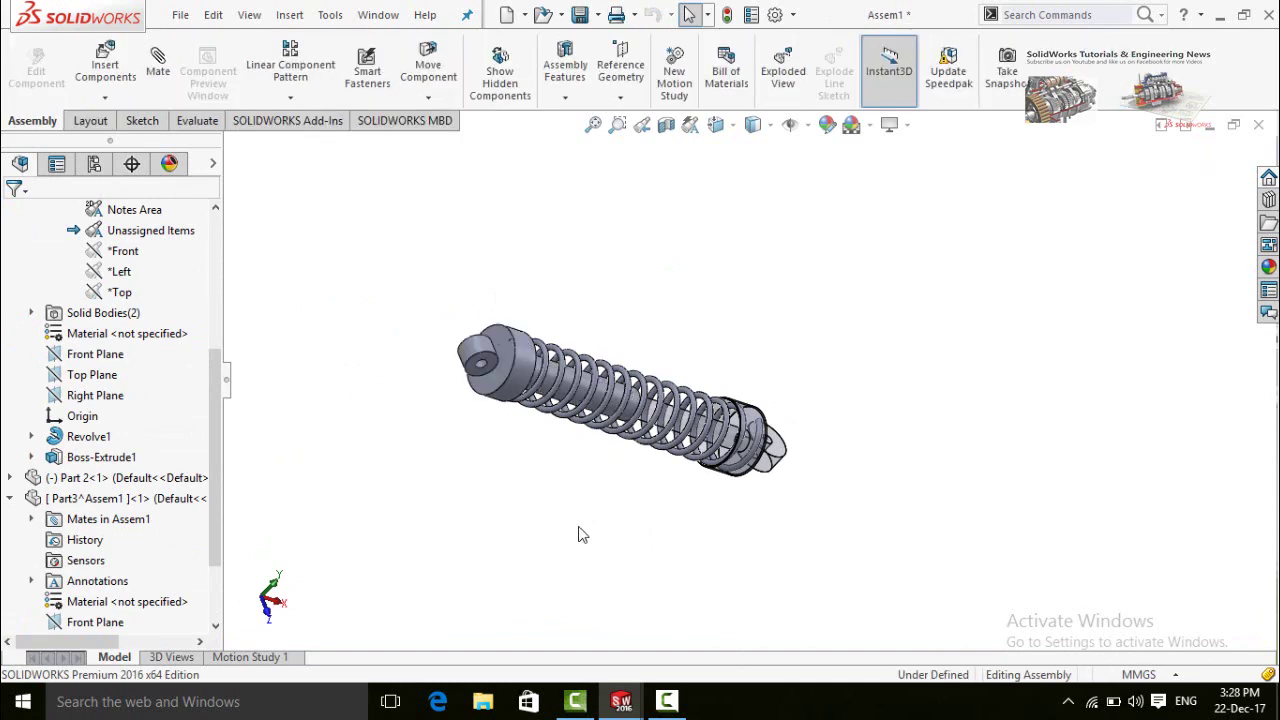
# Turn off the transparency of Part 1 in the assembly
pyautogui.moveTo(603, 498); pyautogui.dragTo(792, 484, button='middle')
pyautogui.click(788, 480)
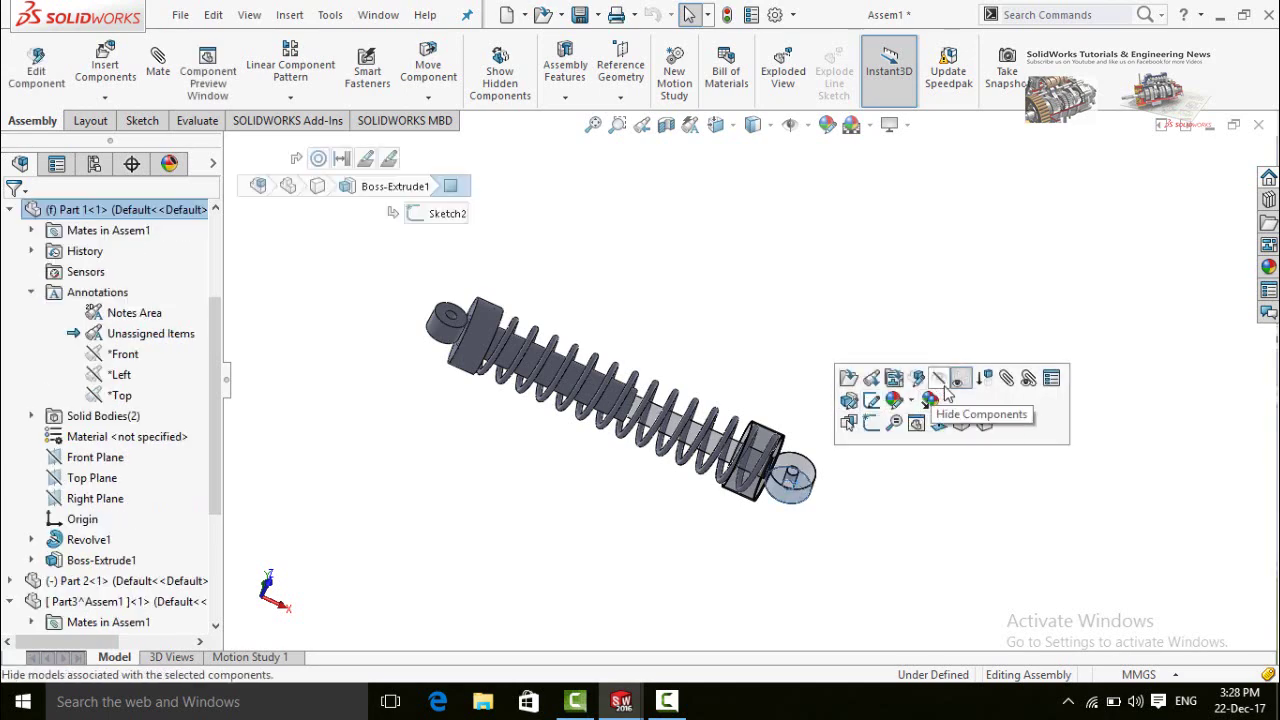
pyautogui.click(960, 379)
pyautogui.moveTo(794, 329); pyautogui.dragTo(711, 446, button='middle')
pyautogui.press('Escape')
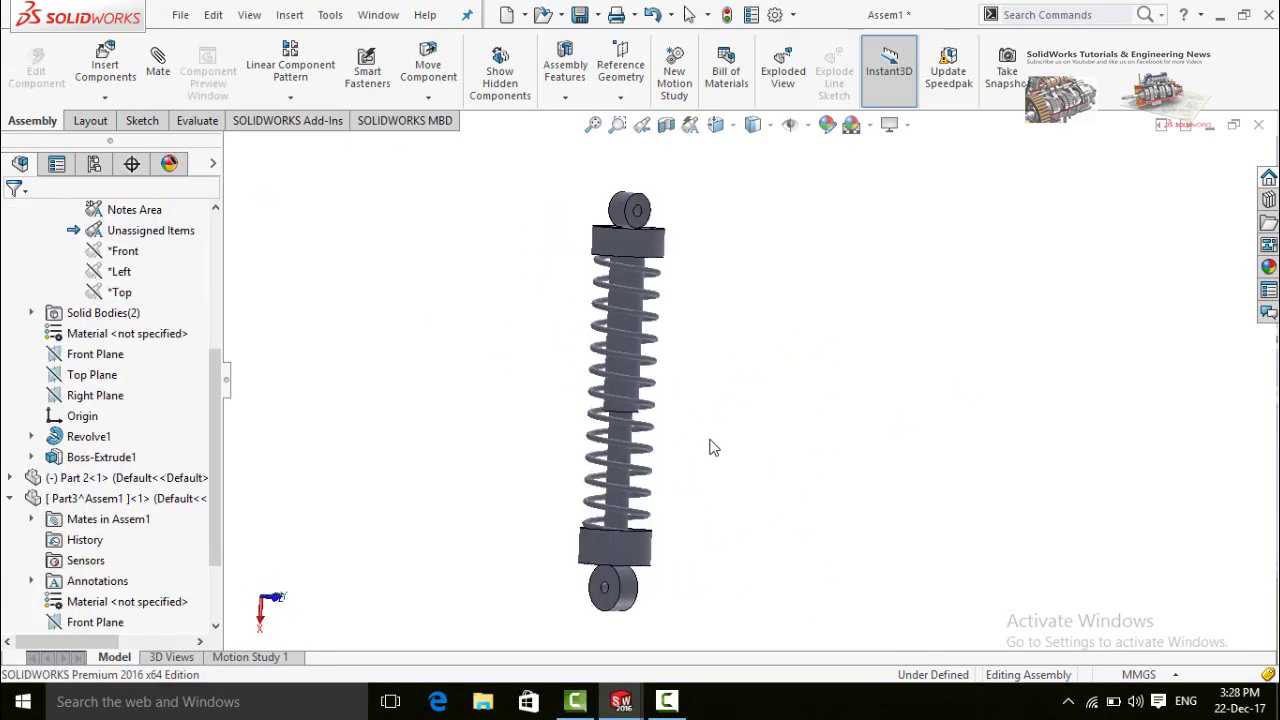
# Apply a red appearance to the coil spring component at assembly level
pyautogui.scroll(-2, 665, 488)
pyautogui.scroll(-1, 660, 478)
pyautogui.click(649, 463)
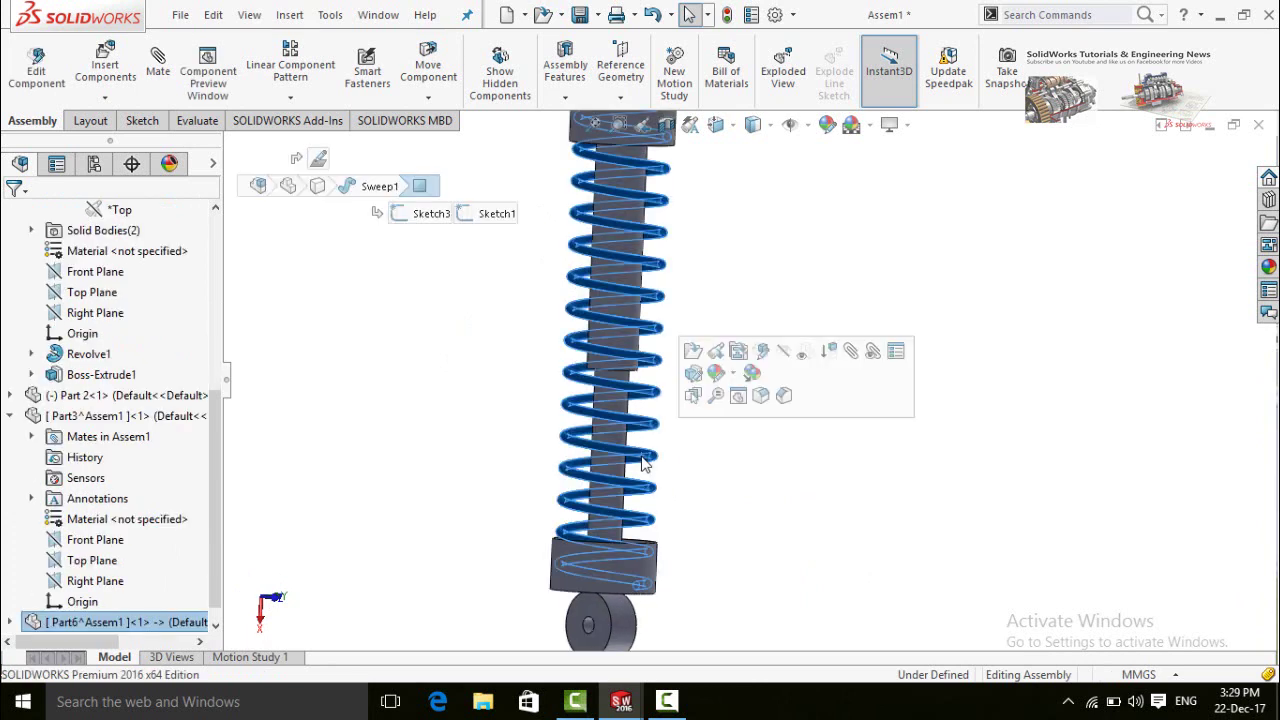
pyautogui.click(733, 375)
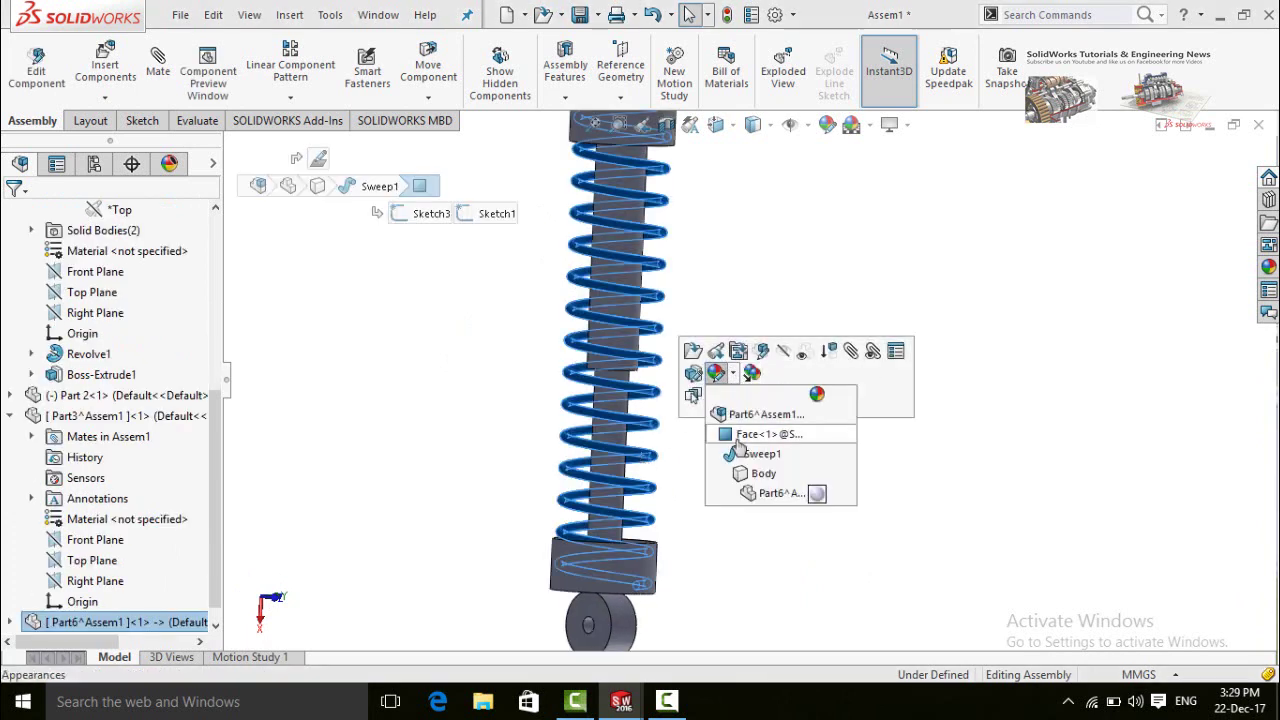
pyautogui.click(737, 418)
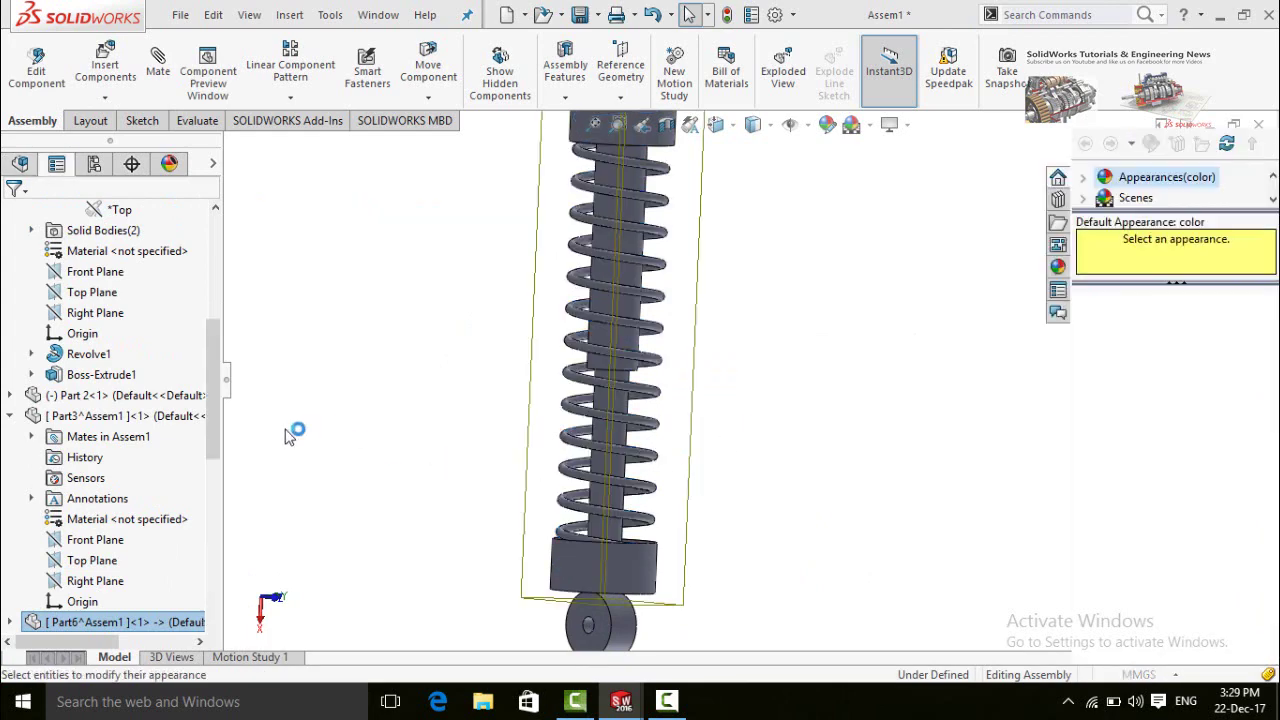
pyautogui.scroll(-5, 65, 455)
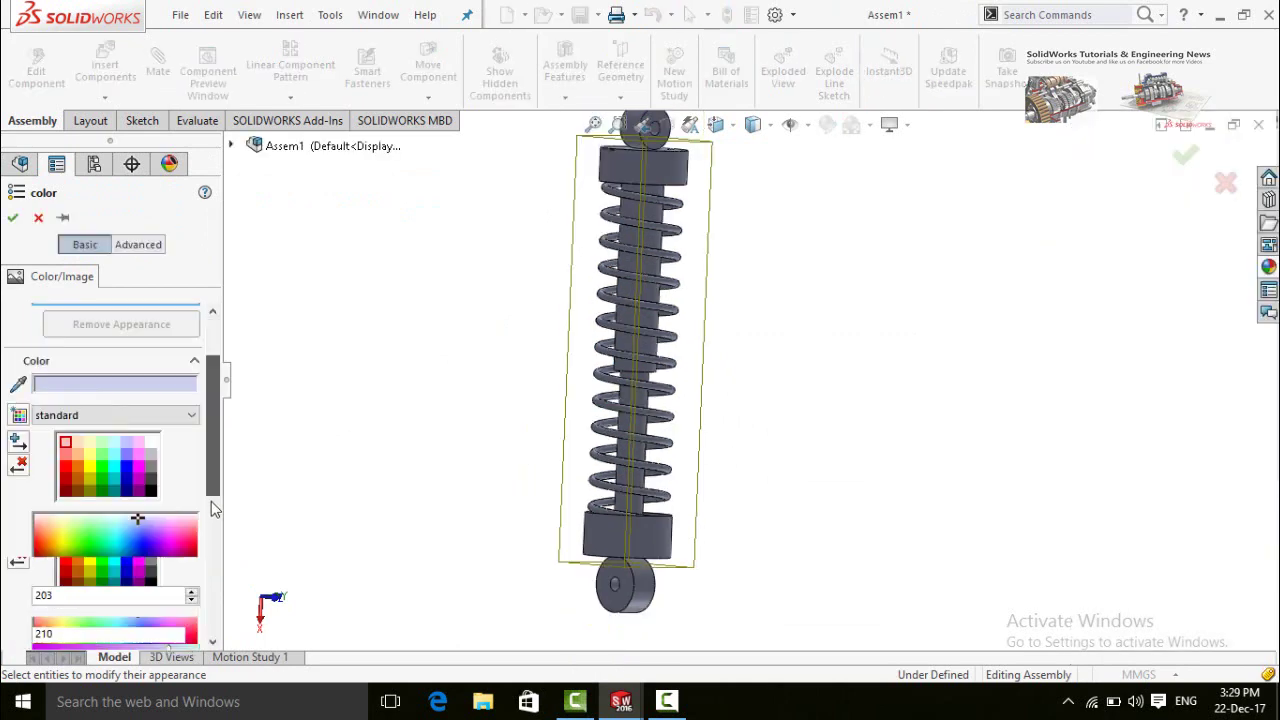
pyautogui.click(63, 428)
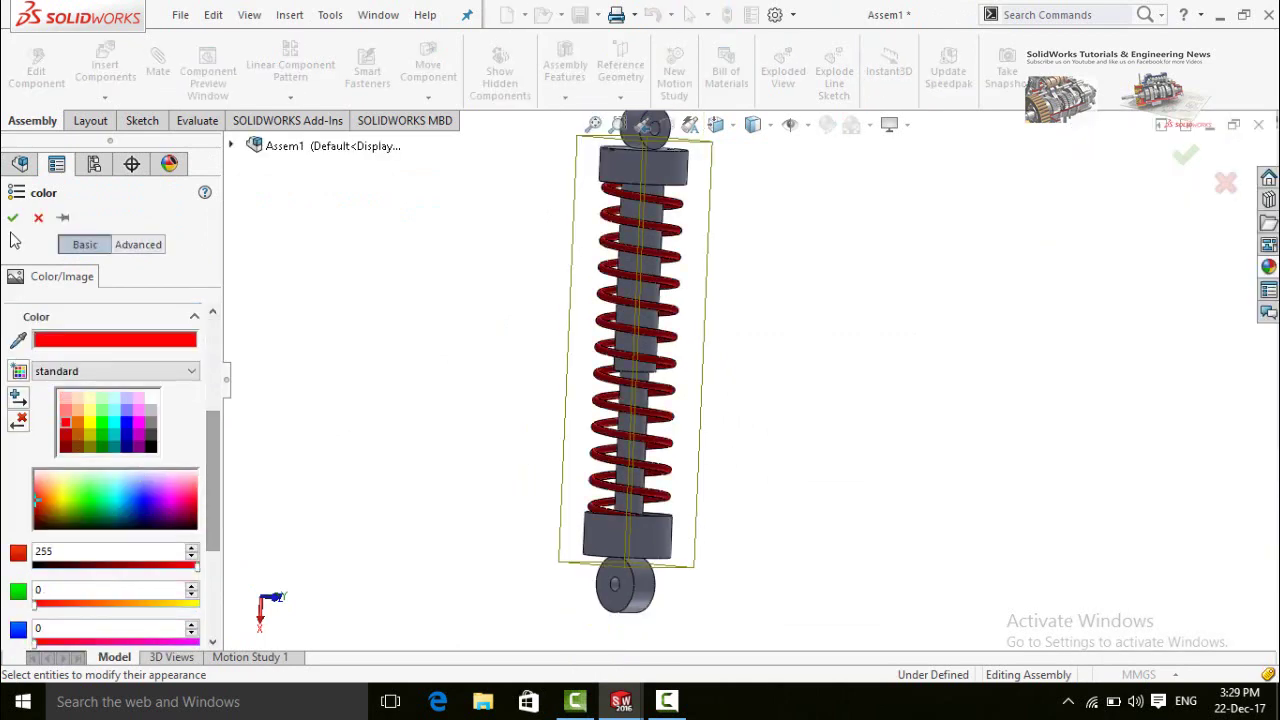
pyautogui.click(12, 217)
# Apply a yellow appearance to the Part 1 component with the flange, rod and eye
pyautogui.click(611, 534)
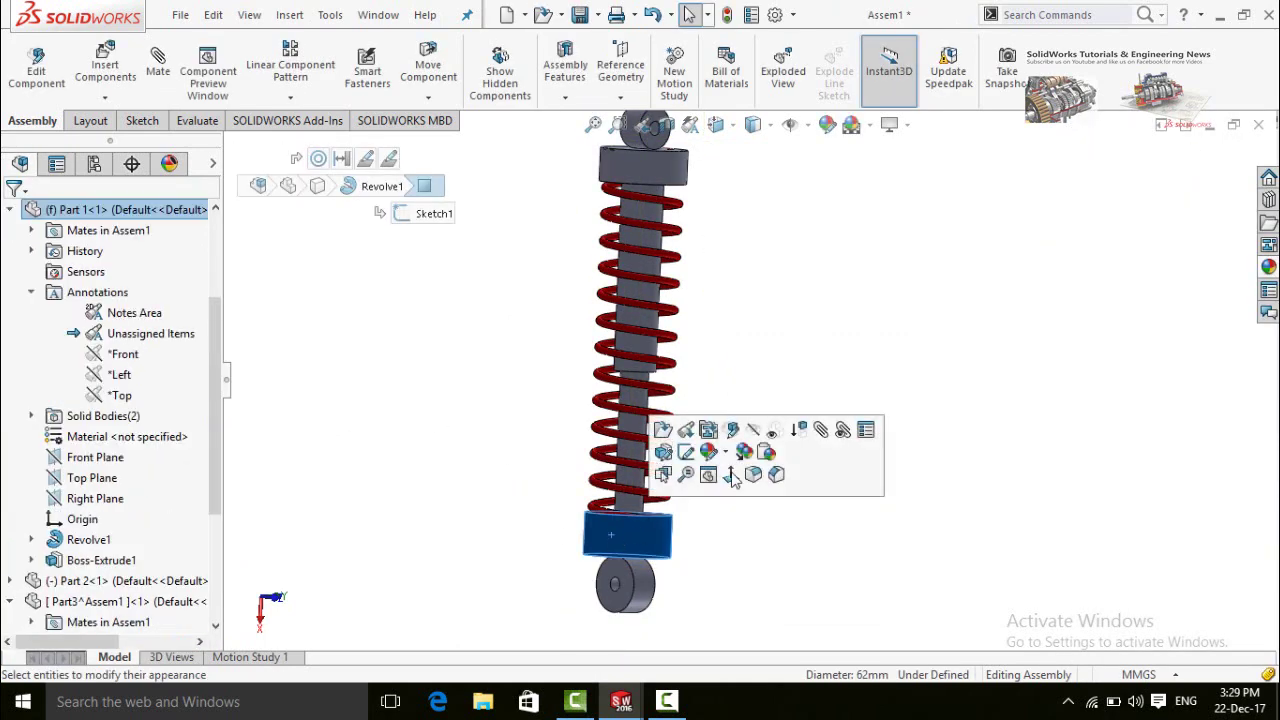
pyautogui.click(733, 476)
pyautogui.click(718, 493)
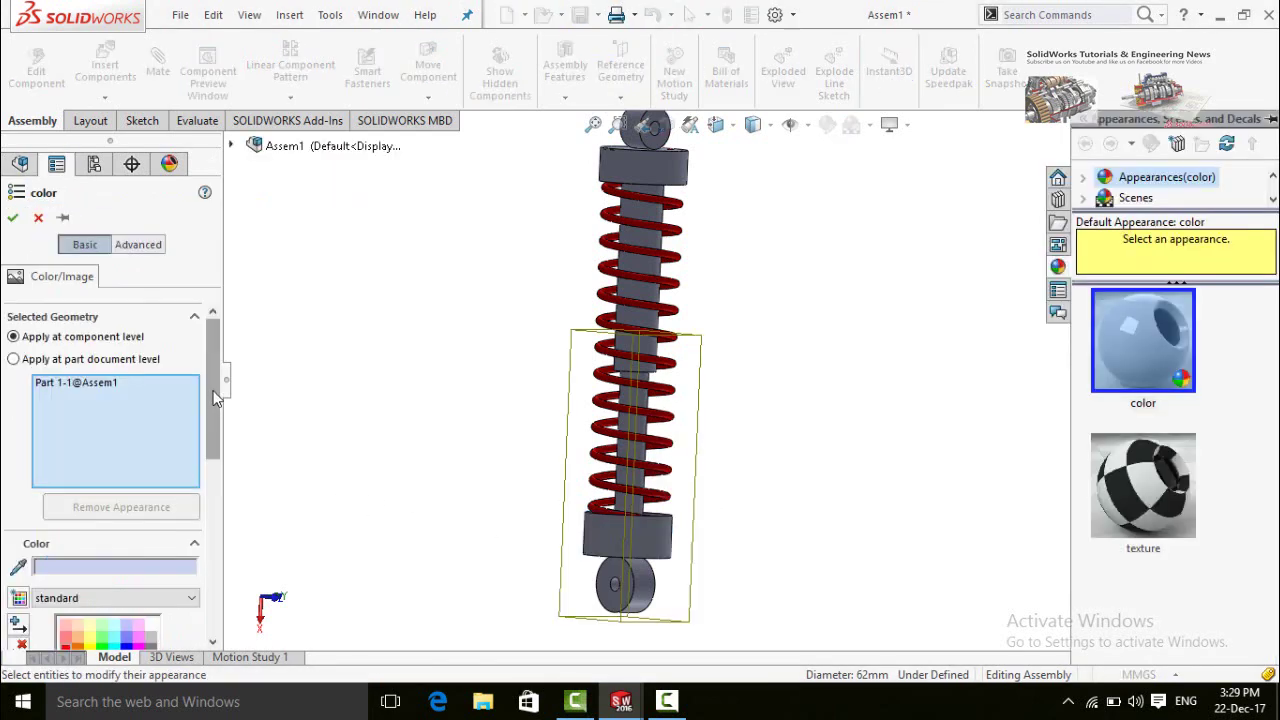
pyautogui.moveTo(210, 417); pyautogui.dragTo(210, 517)
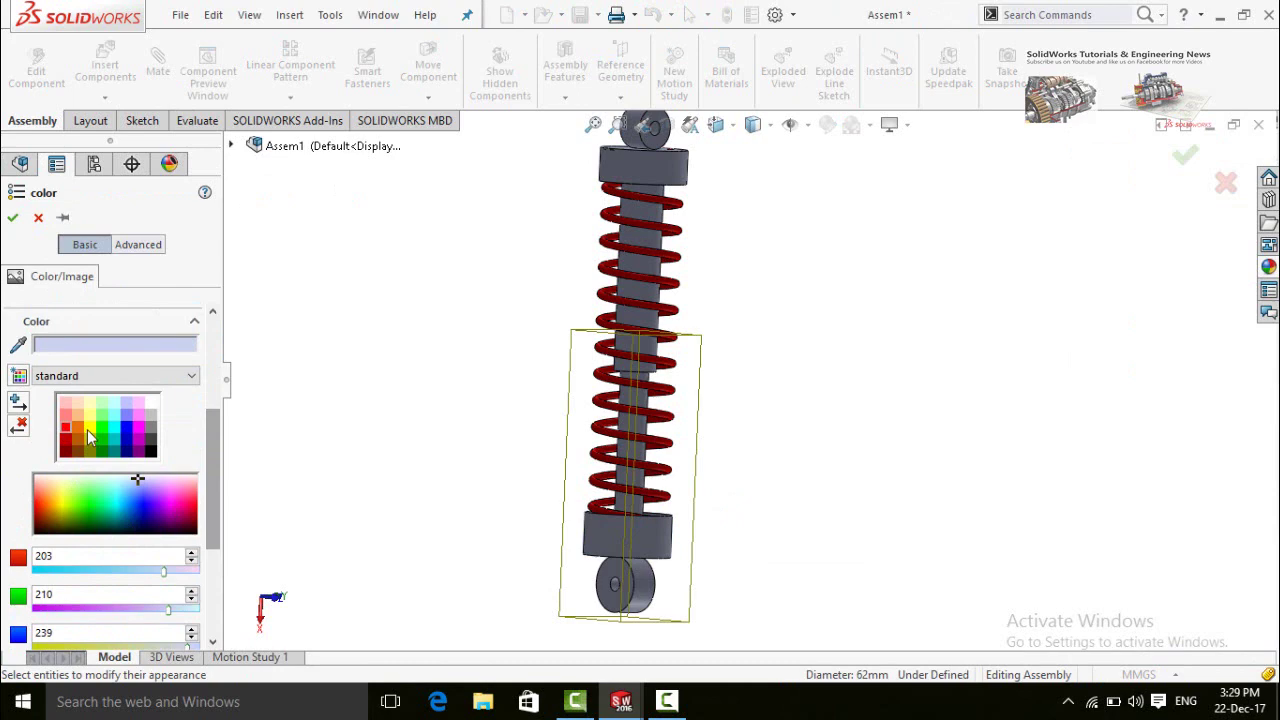
pyautogui.click(82, 426)
pyautogui.click(13, 220)
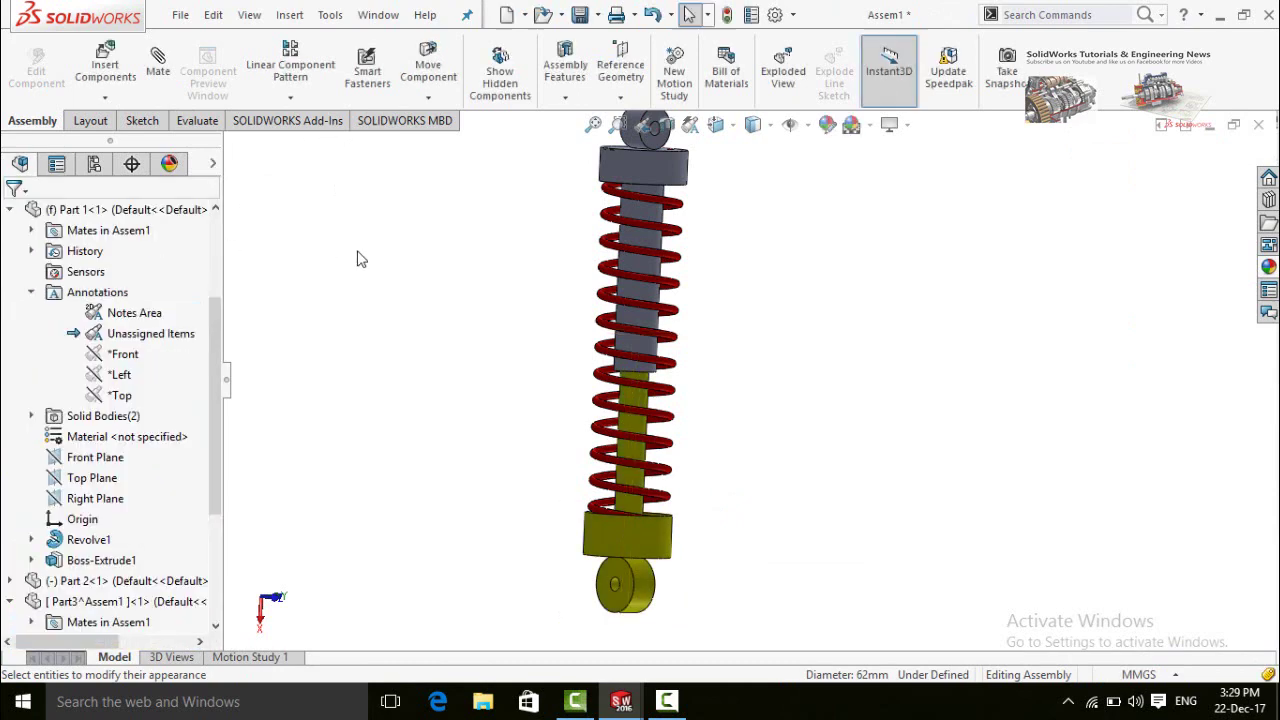
# Apply a green appearance to the Part 2 component
pyautogui.click(601, 182)
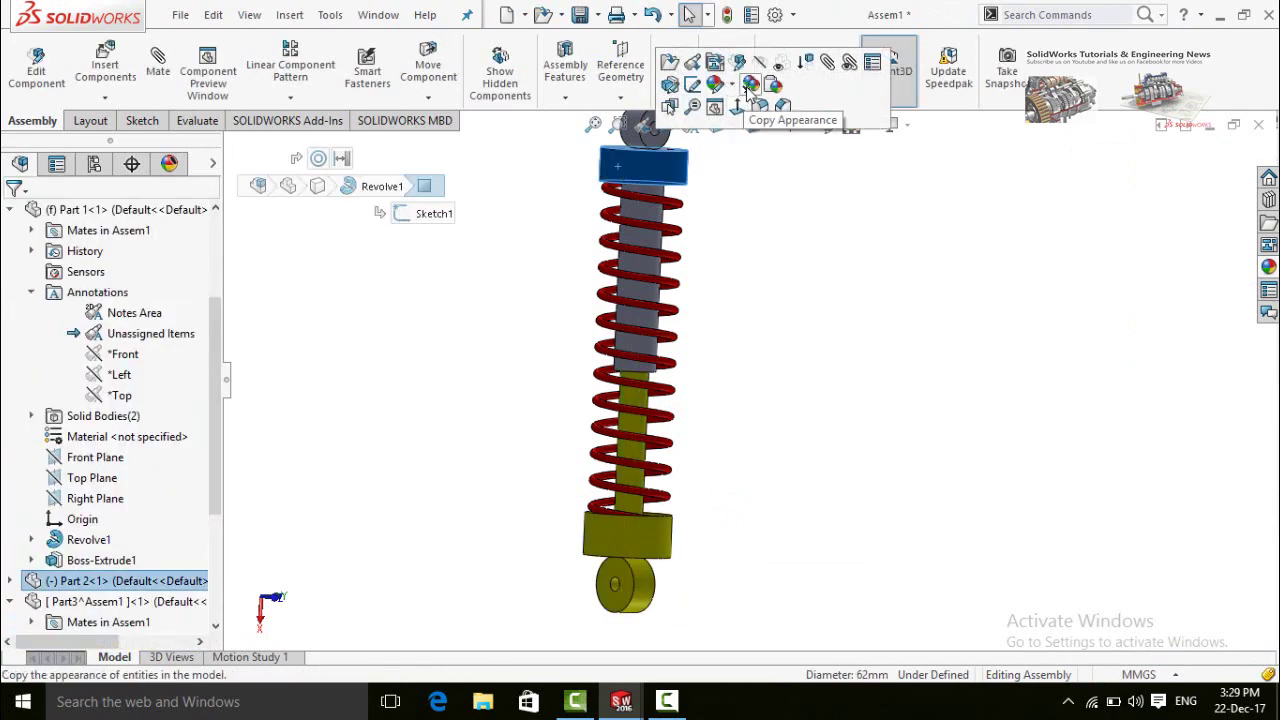
pyautogui.click(731, 86)
pyautogui.click(760, 126)
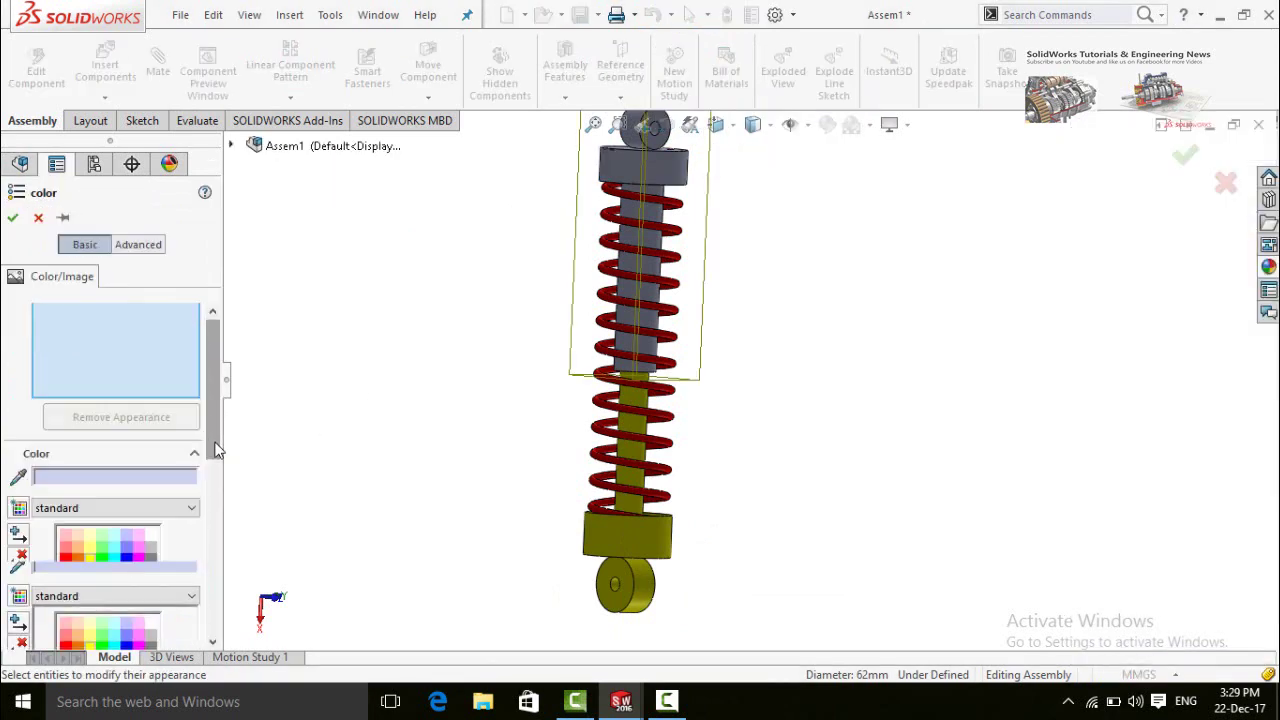
pyautogui.click(100, 500)
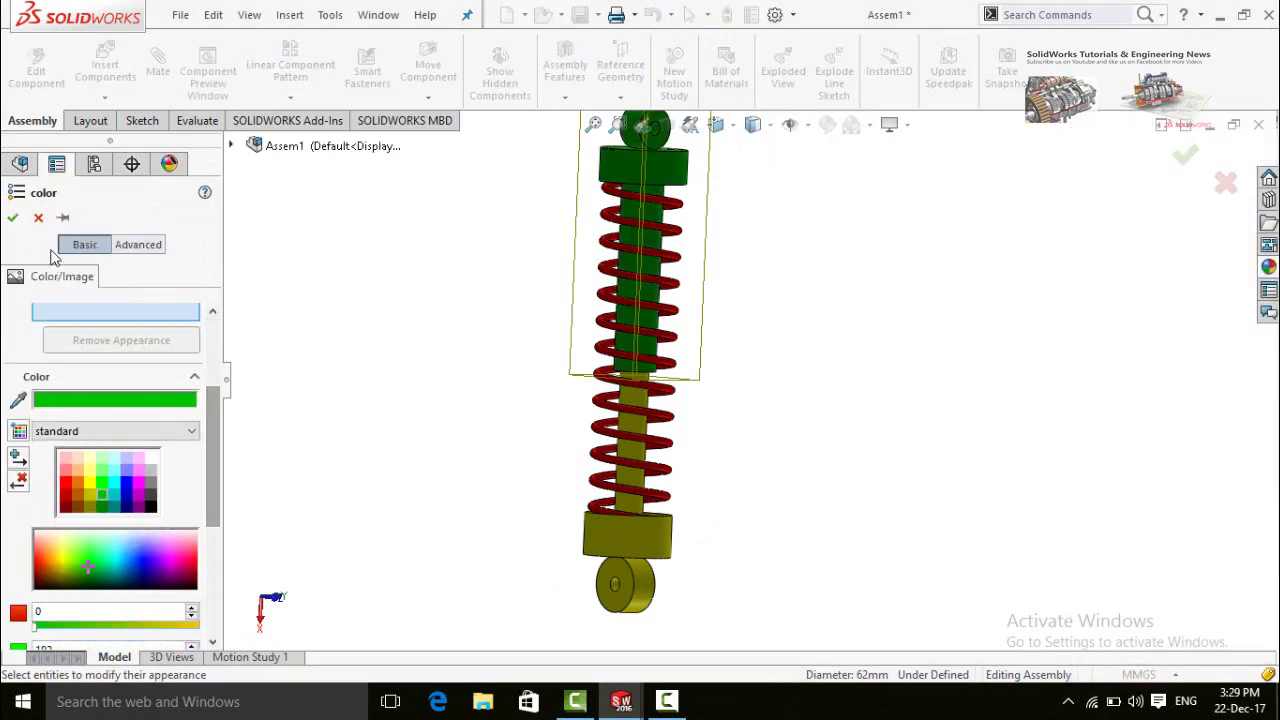
pyautogui.click(12, 219)
pyautogui.scroll(2, 470, 320)
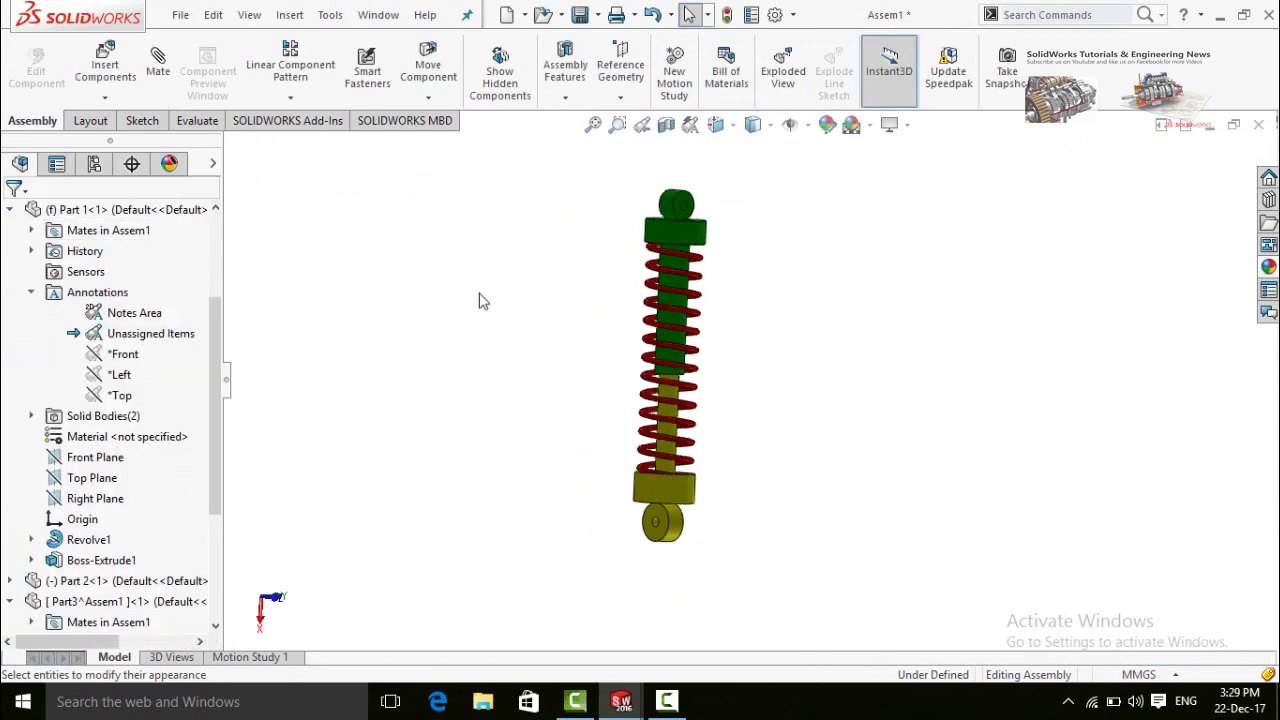
pyautogui.moveTo(480, 300); pyautogui.dragTo(697, 232, button='middle')
pyautogui.moveTo(712, 315); pyautogui.dragTo(743, 553, button='middle')
pyautogui.scroll(-2, 743, 553)
pyautogui.click(695, 455)
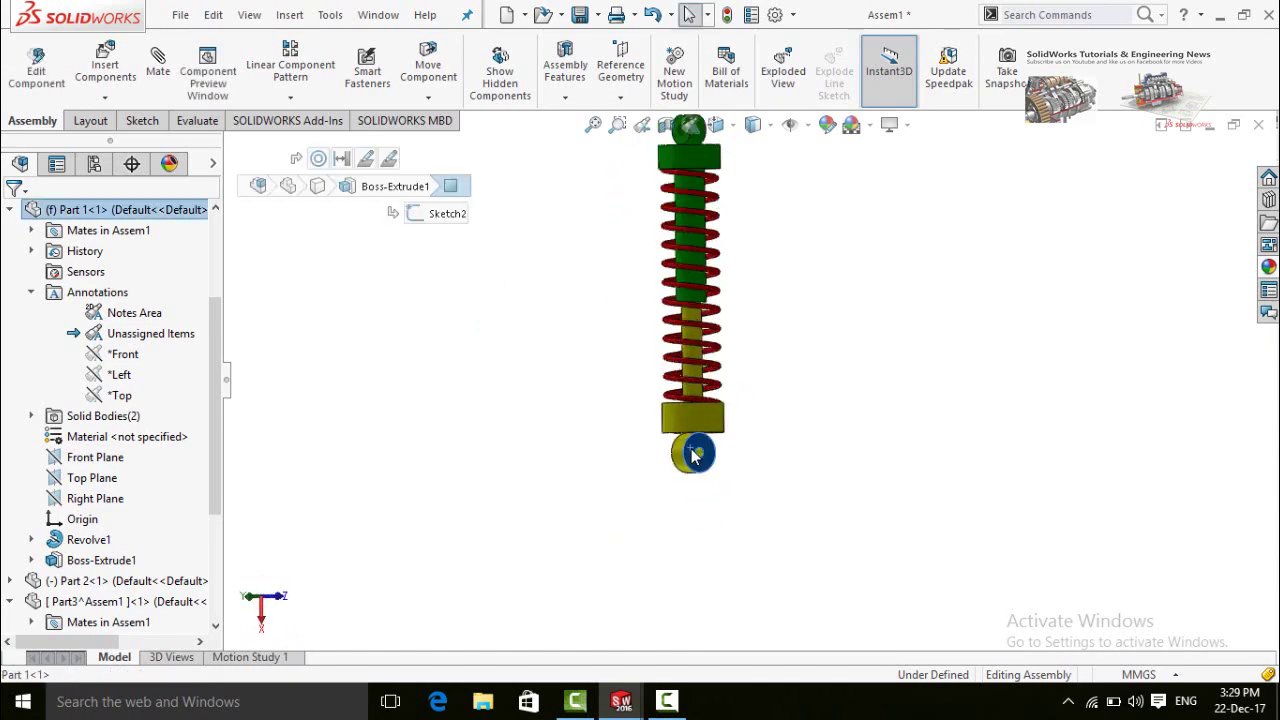
pyautogui.click(900, 344)
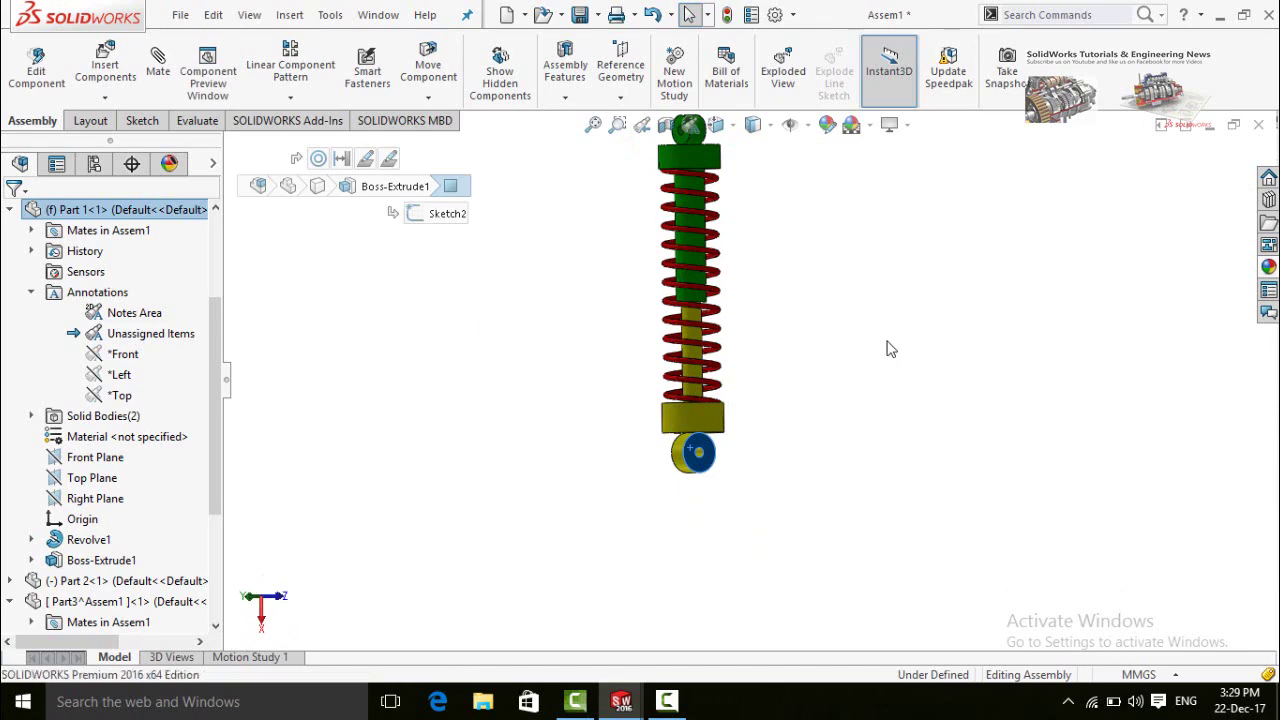
# Add a coincident mate between the flat side faces of the Part 1 eye and the Part 2 eye
pyautogui.press('m')
pyautogui.scroll(-4, 675, 197)
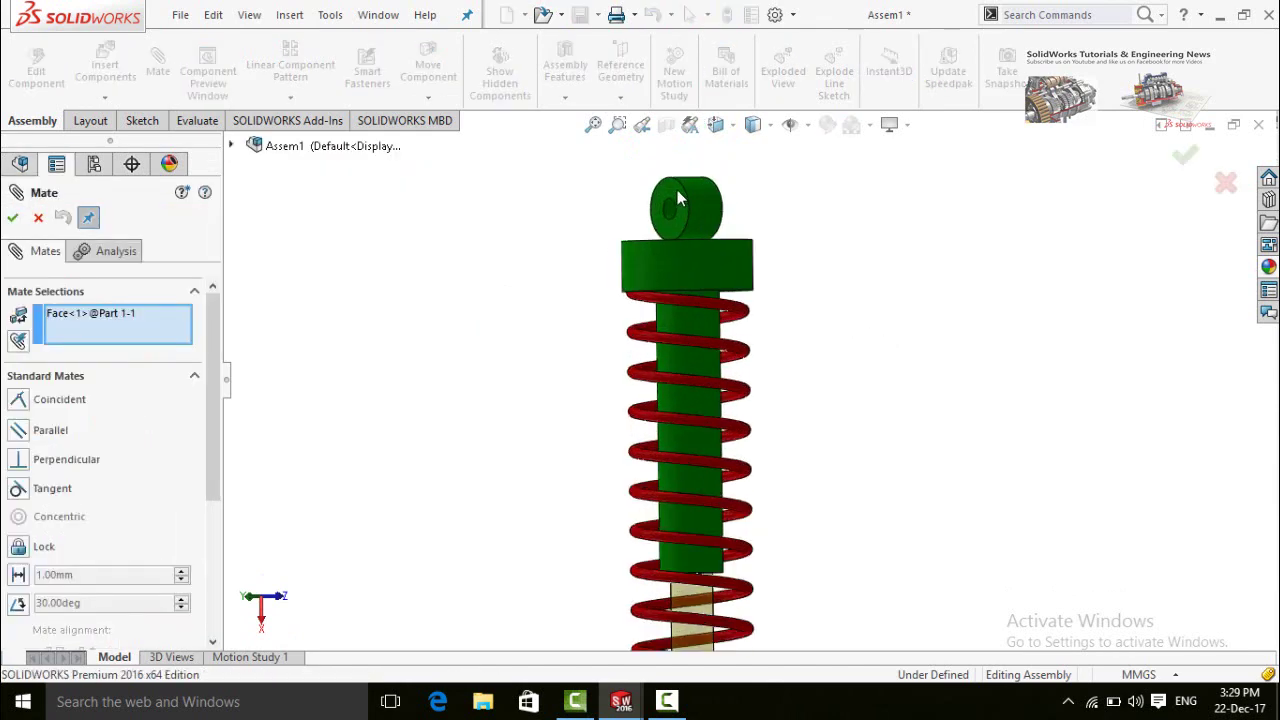
pyautogui.click(675, 197)
pyautogui.scroll(5, 905, 290)
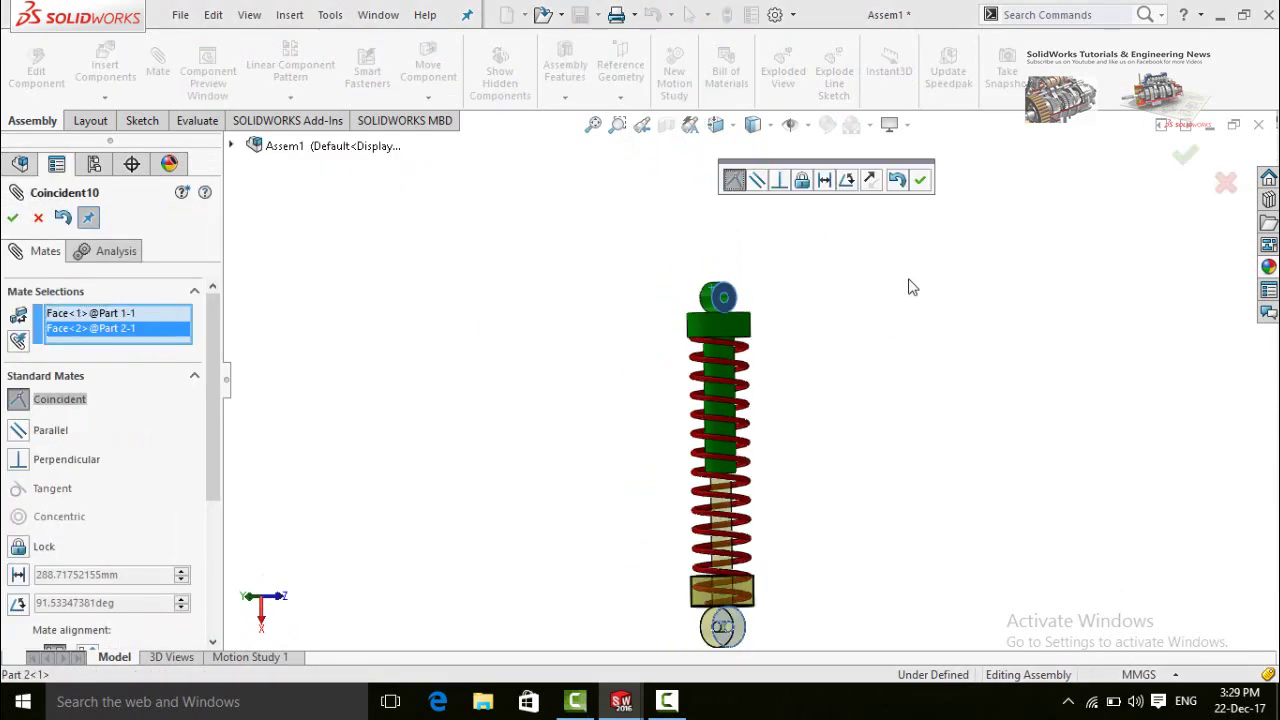
pyautogui.press('Return')
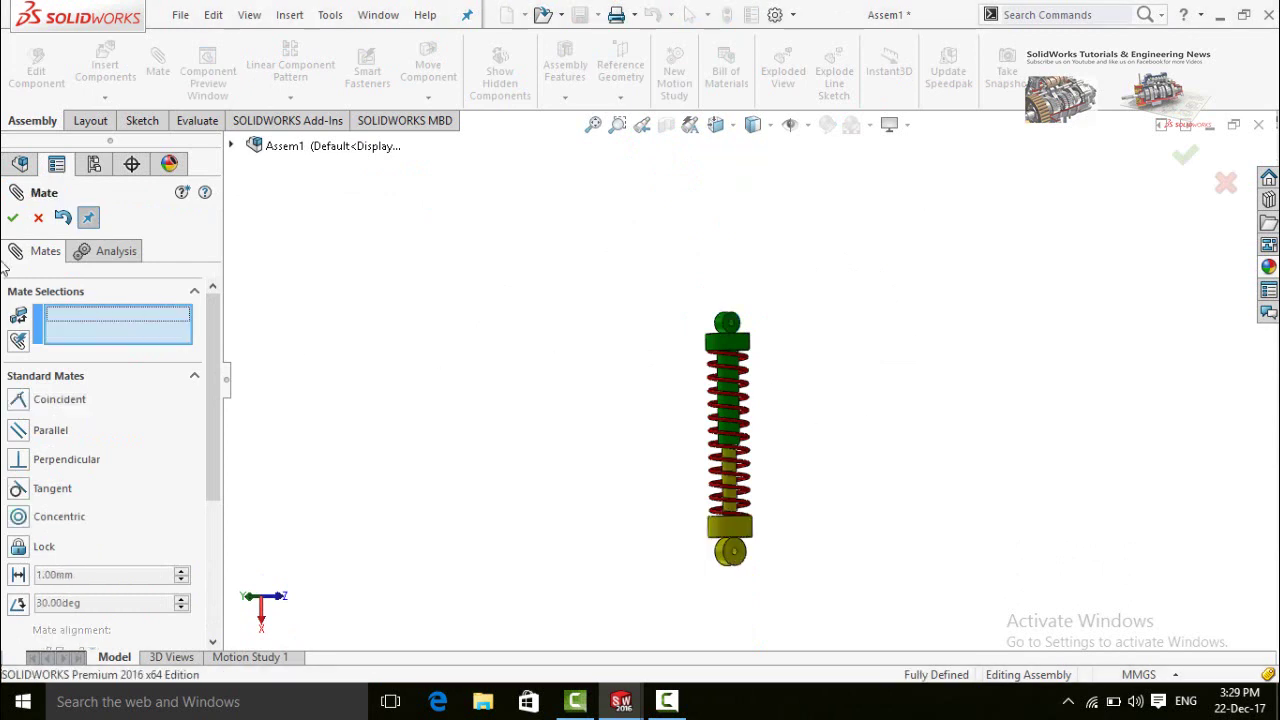
pyautogui.click(12, 217)
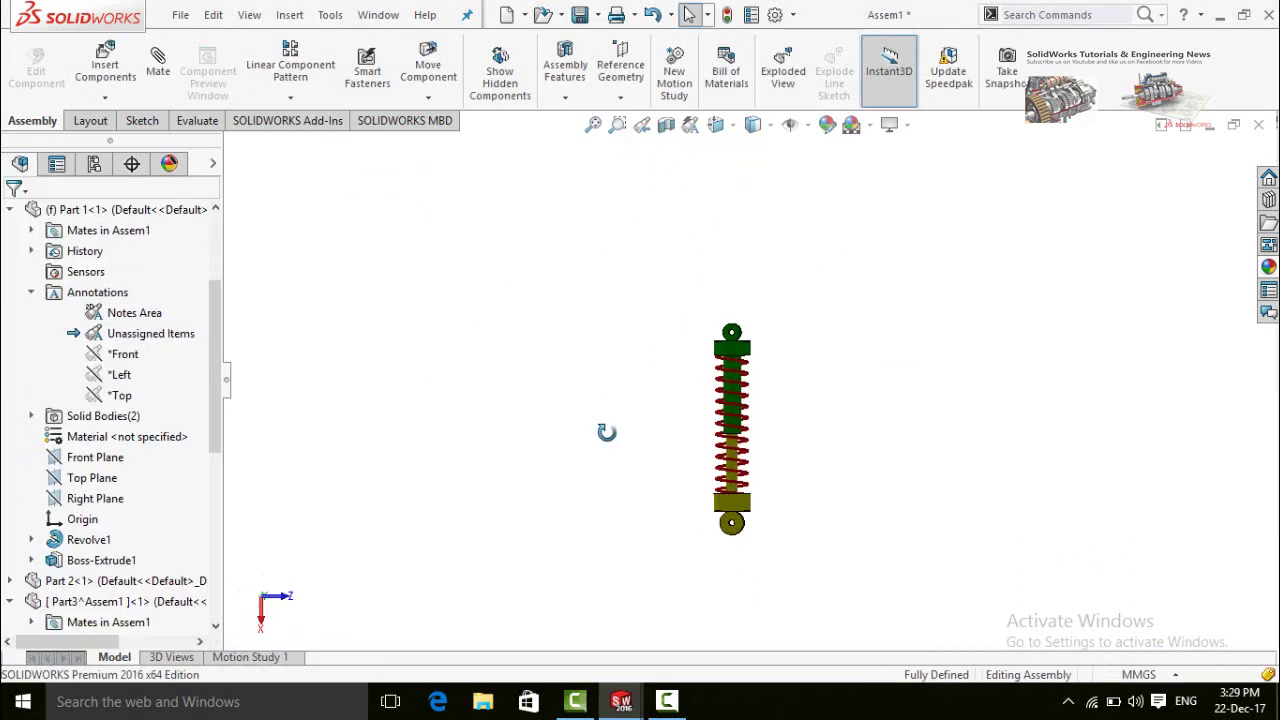
# Push Part 2 down along the rod to compress the shock absorber, and rebuild the assembly to update the spring
pyautogui.moveTo(606, 432); pyautogui.dragTo(753, 529, button='middle')
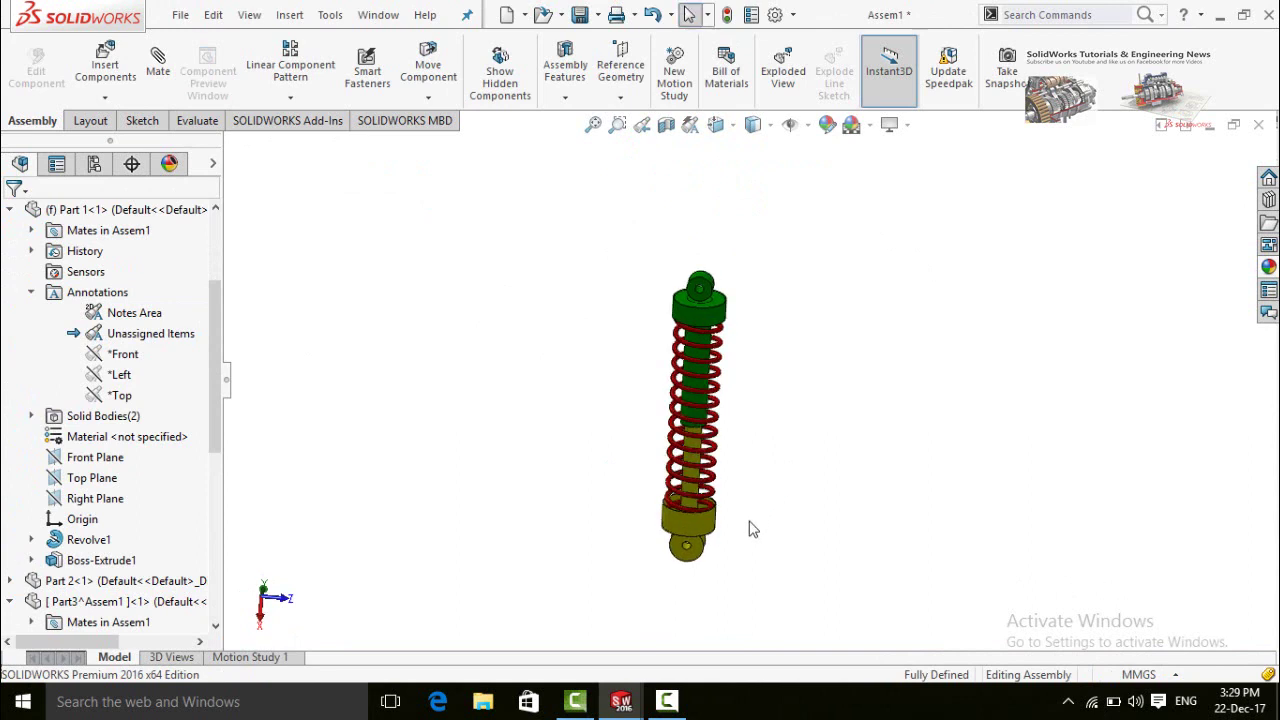
pyautogui.scroll(3, 753, 529)
pyautogui.scroll(-1, 752, 464)
pyautogui.click(670, 178)
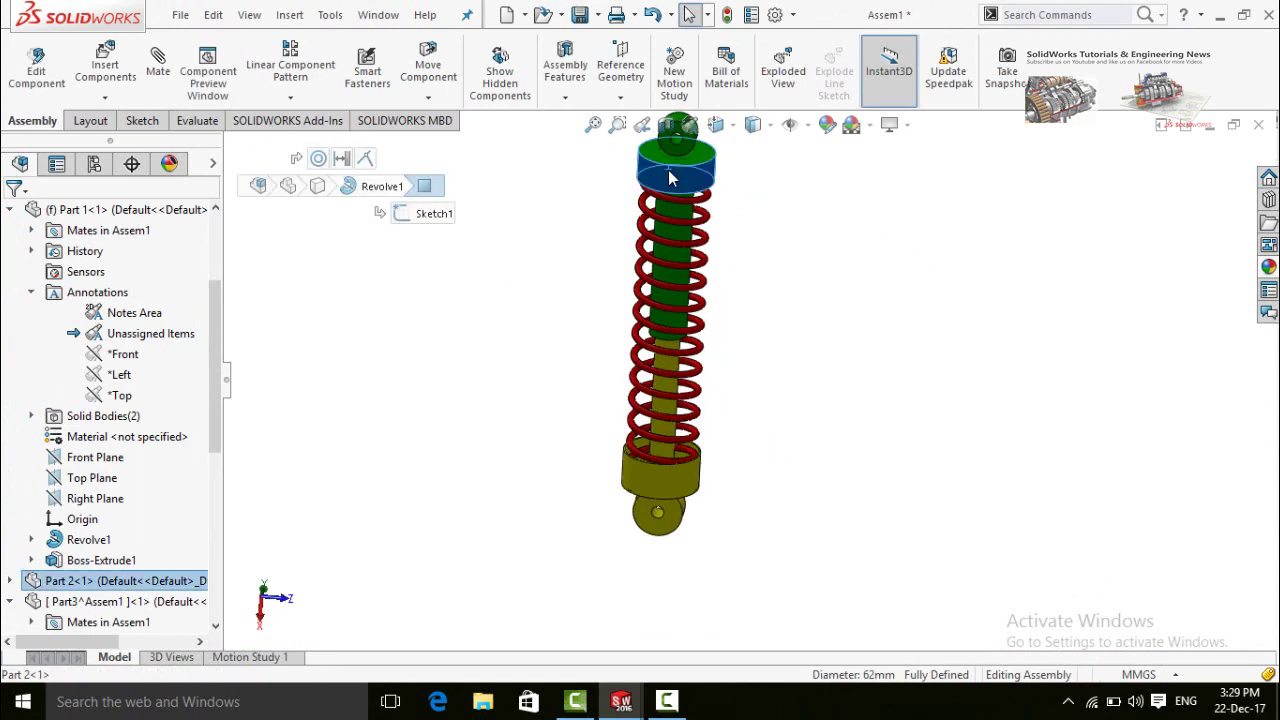
pyautogui.moveTo(670, 178); pyautogui.dragTo(673, 385)
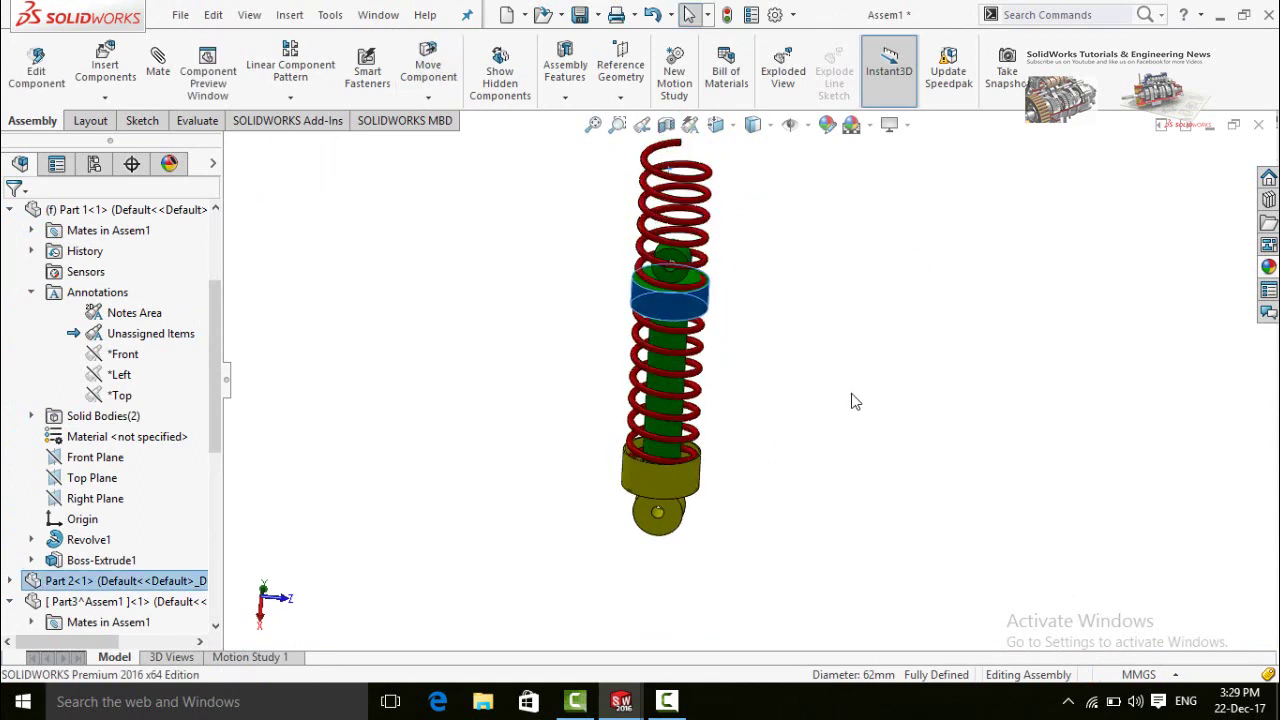
pyautogui.click(757, 237)
pyautogui.moveTo(757, 237); pyautogui.dragTo(777, 229, button='middle')
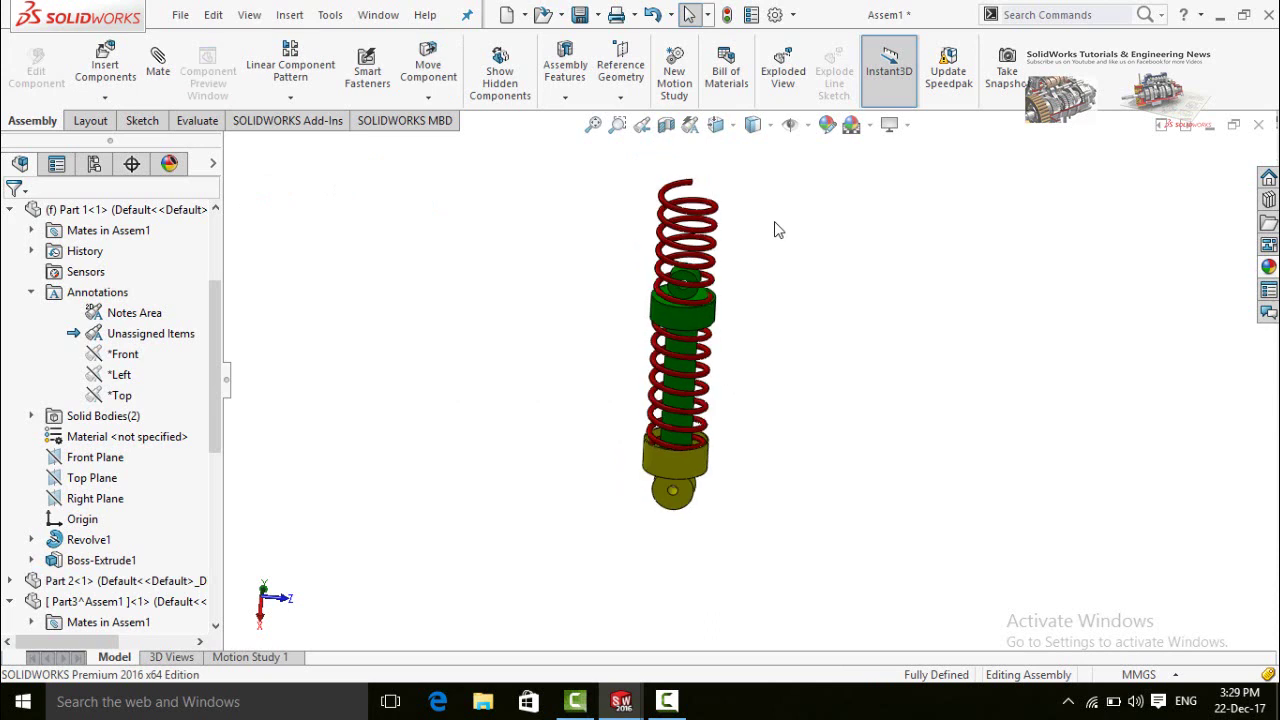
pyautogui.click(728, 16)
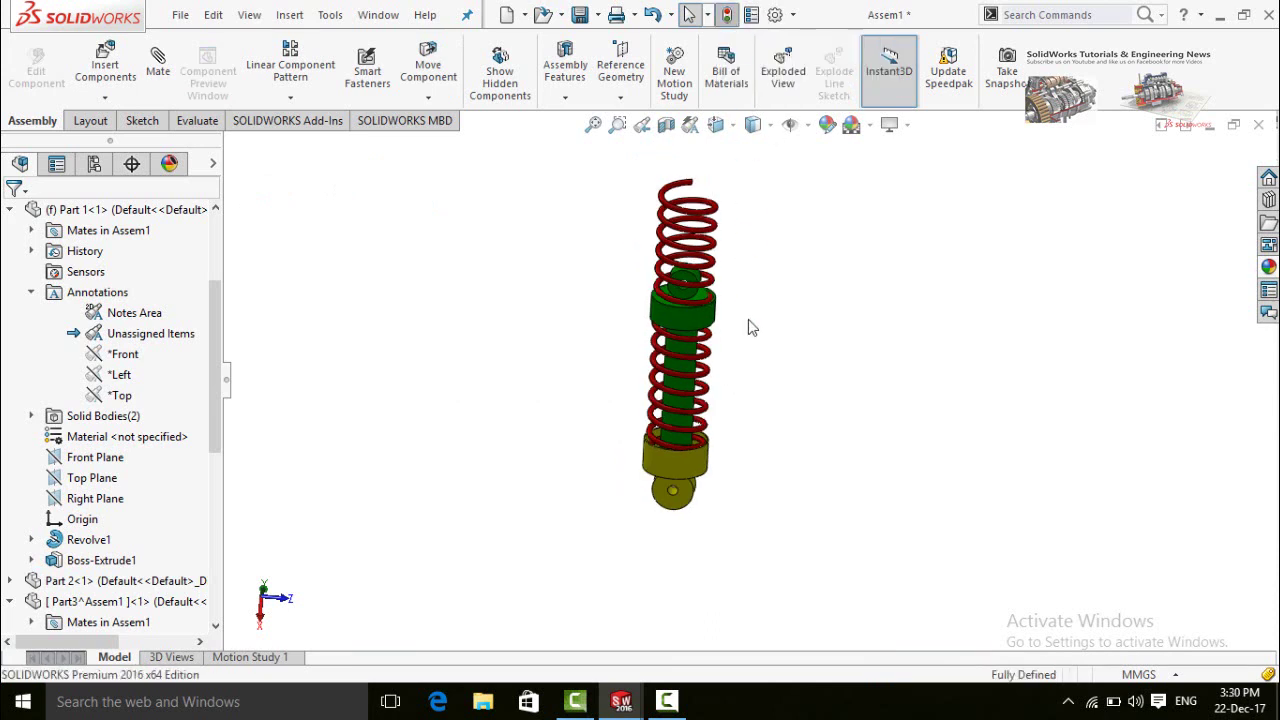
pyautogui.moveTo(751, 323); pyautogui.dragTo(743, 394, button='middle')
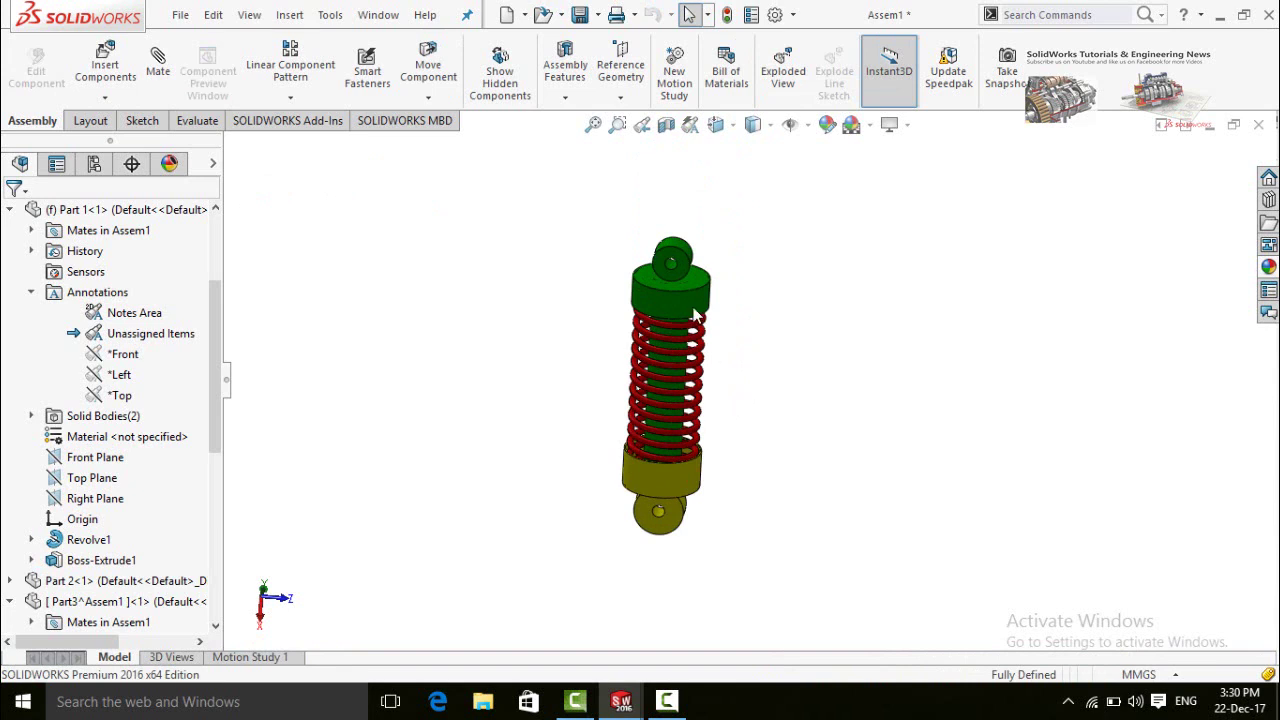
# Pull Part 2 back up to extend the shock absorber, and rebuild the assembly to update the spring
pyautogui.moveTo(664, 313); pyautogui.dragTo(752, 50)
pyautogui.click(778, 145)
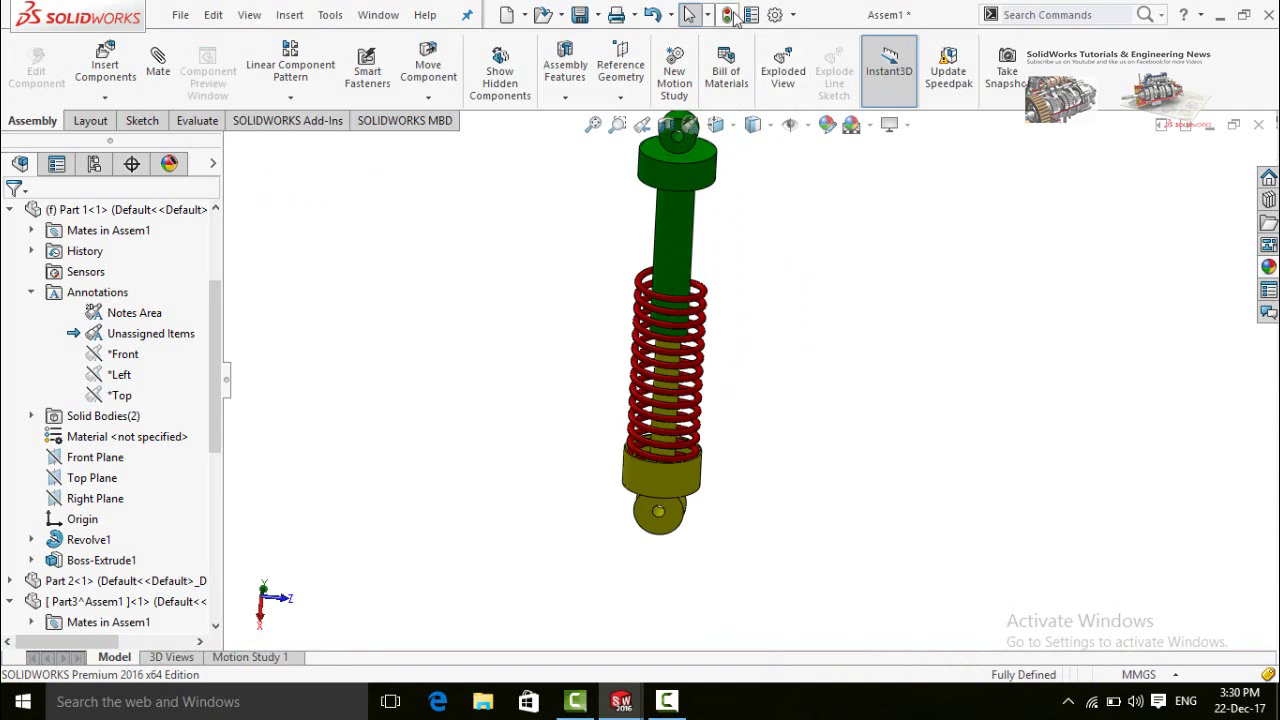
pyautogui.click(727, 15)
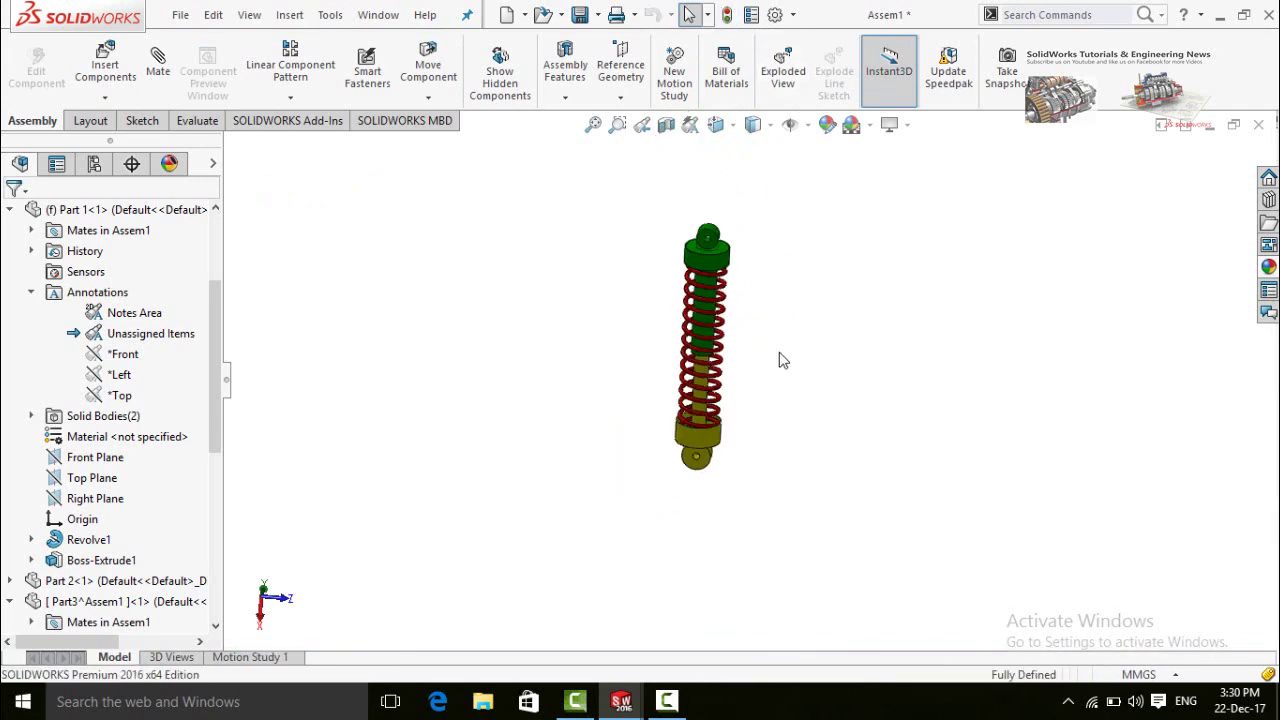
pyautogui.moveTo(780, 357); pyautogui.dragTo(730, 365, button='middle')
pyautogui.scroll(-3, 711, 402)
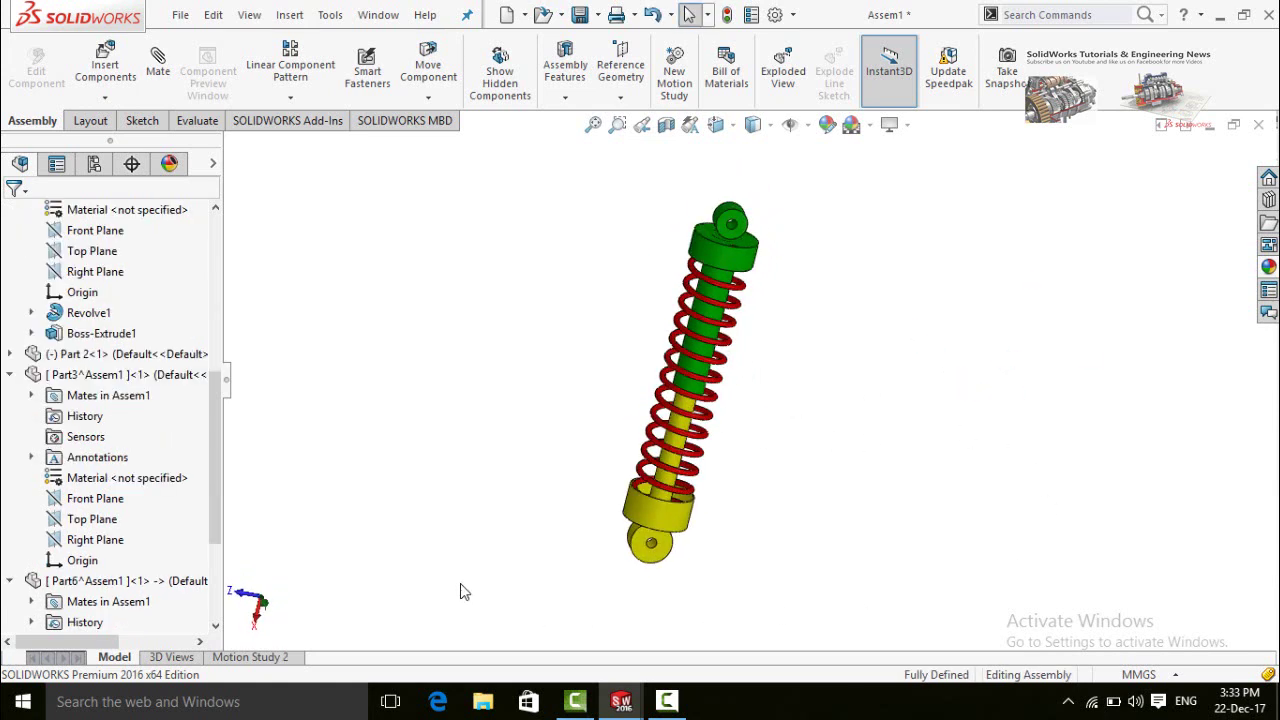
# Open Motion Study 2 with Animation as the study type
pyautogui.click(248, 657)
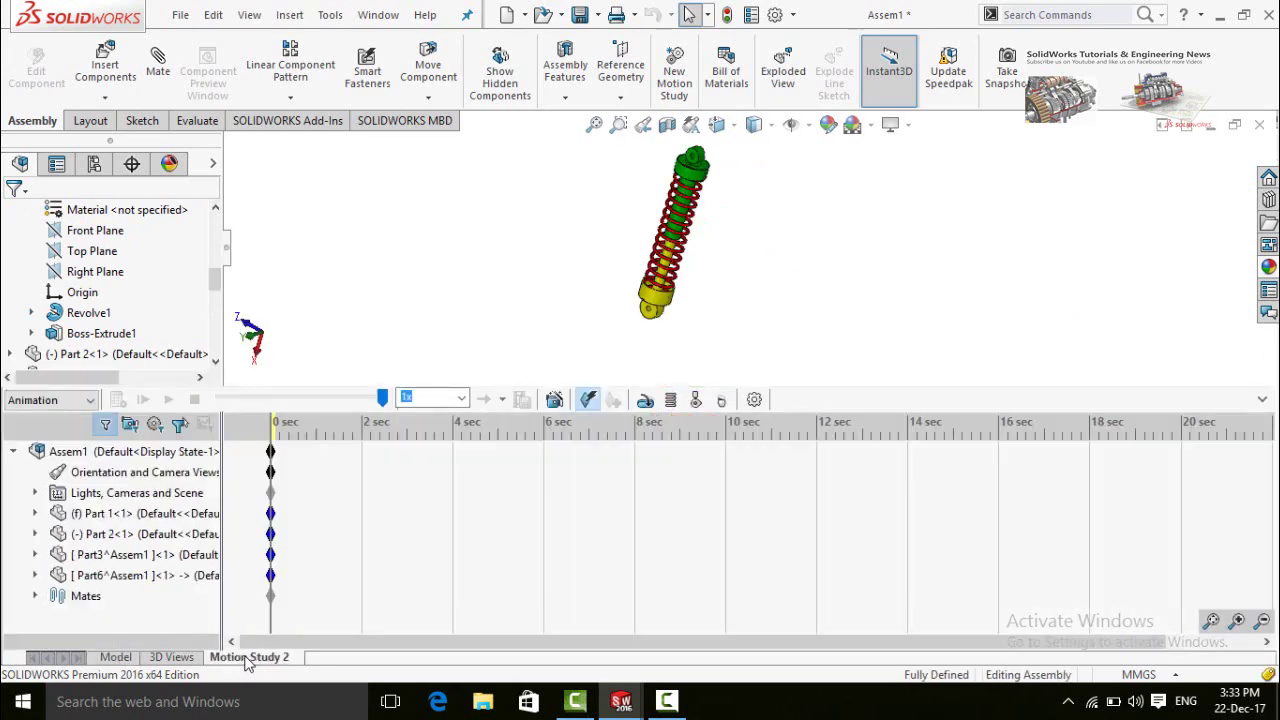
pyautogui.click(42, 404)
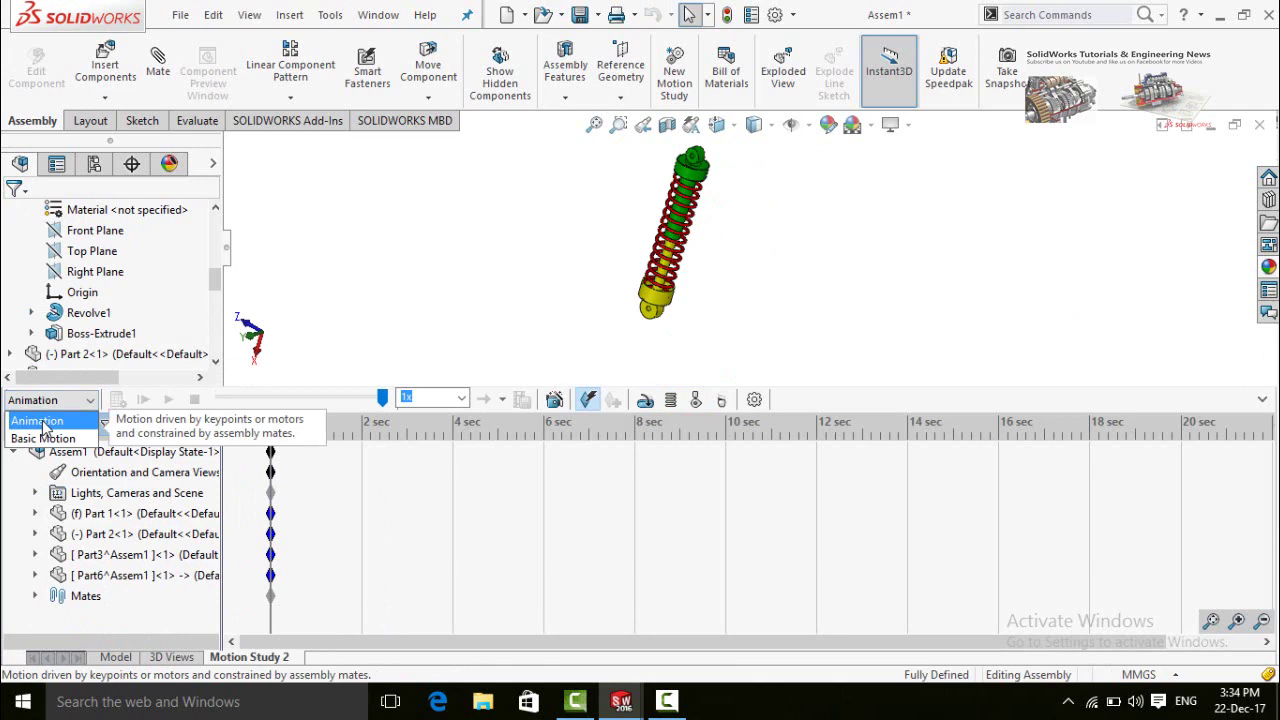
pyautogui.click(40, 421)
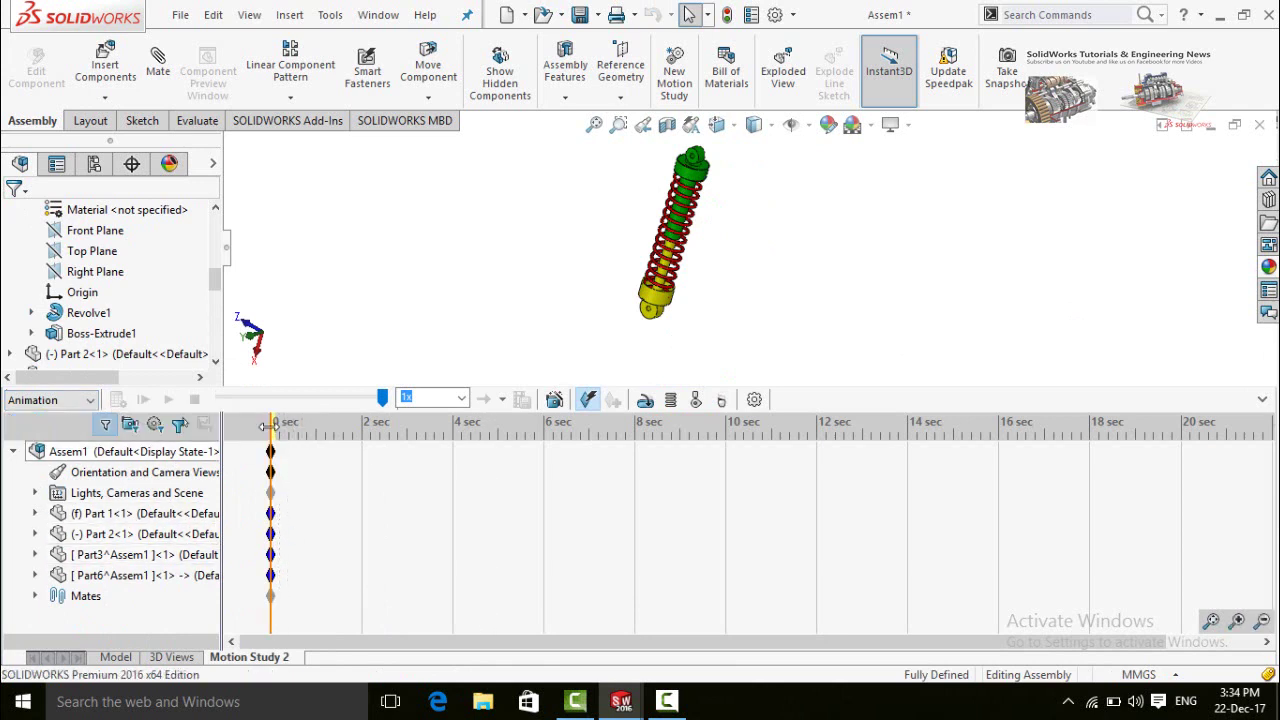
# Key Part 2 in its compressed position at 5 seconds on the timeline and calculate the motion study
pyautogui.moveTo(268, 426); pyautogui.dragTo(497, 432)
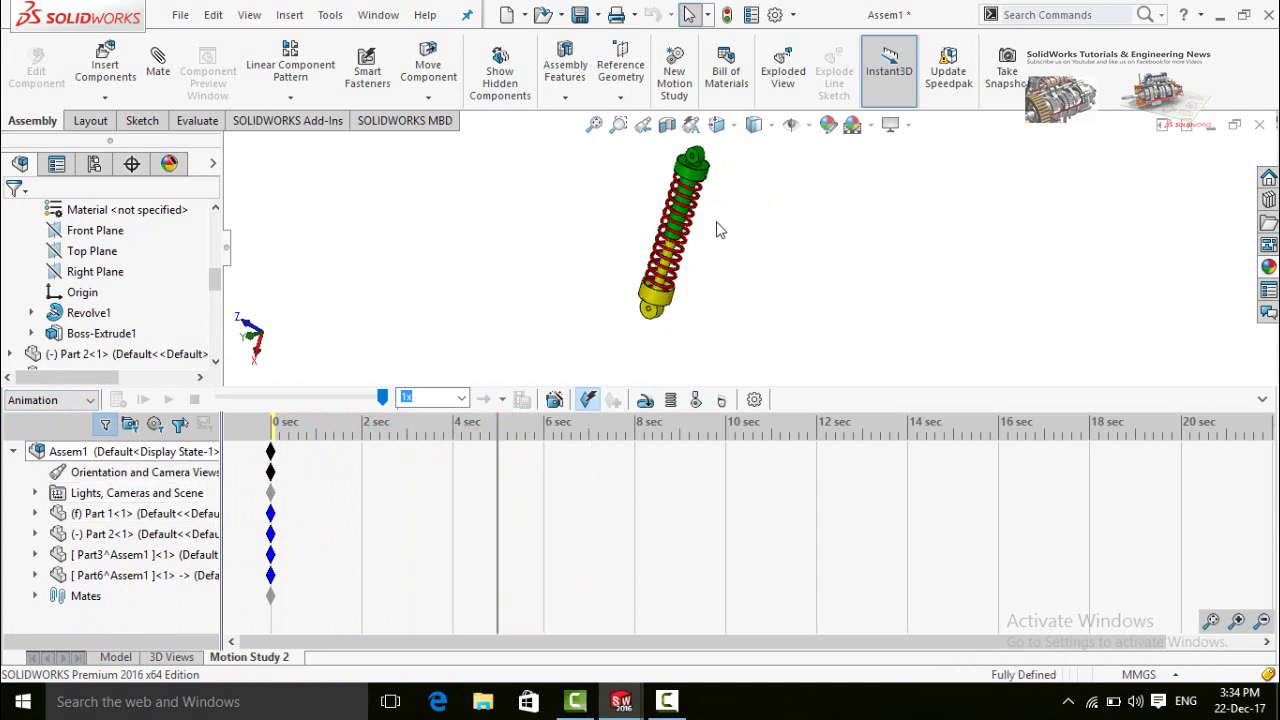
pyautogui.moveTo(698, 175); pyautogui.dragTo(714, 363)
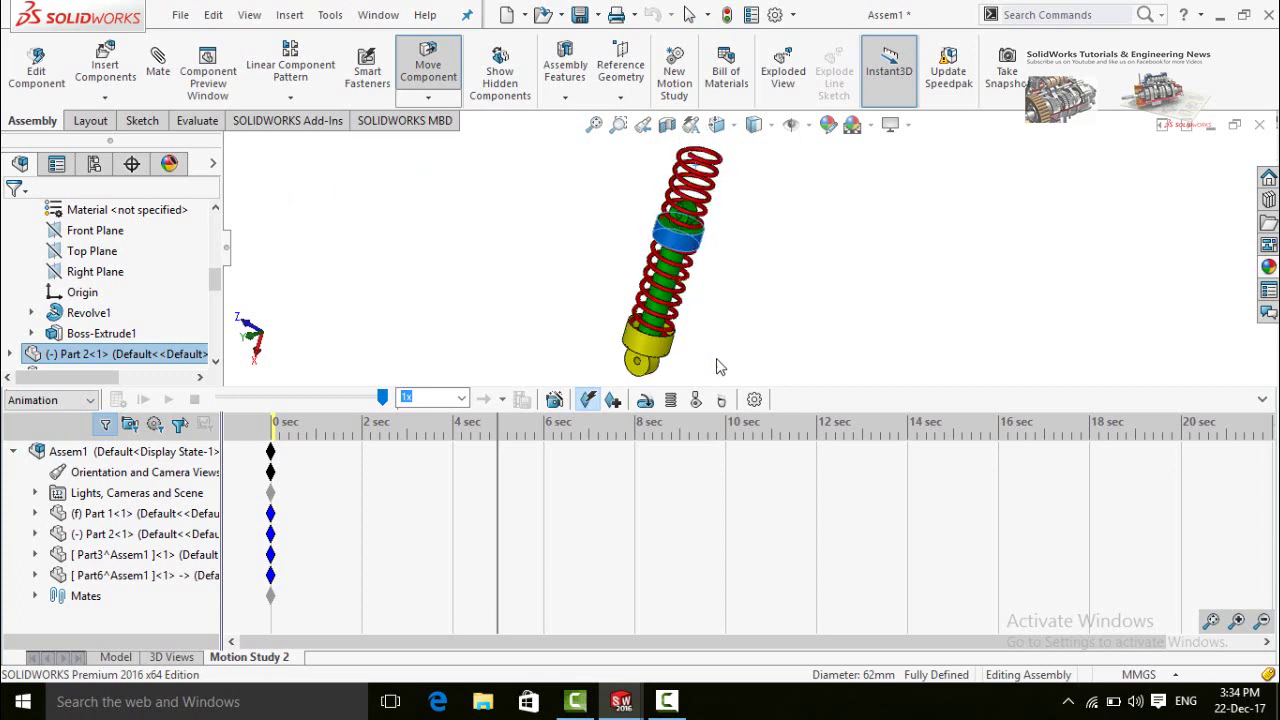
pyautogui.click(769, 346)
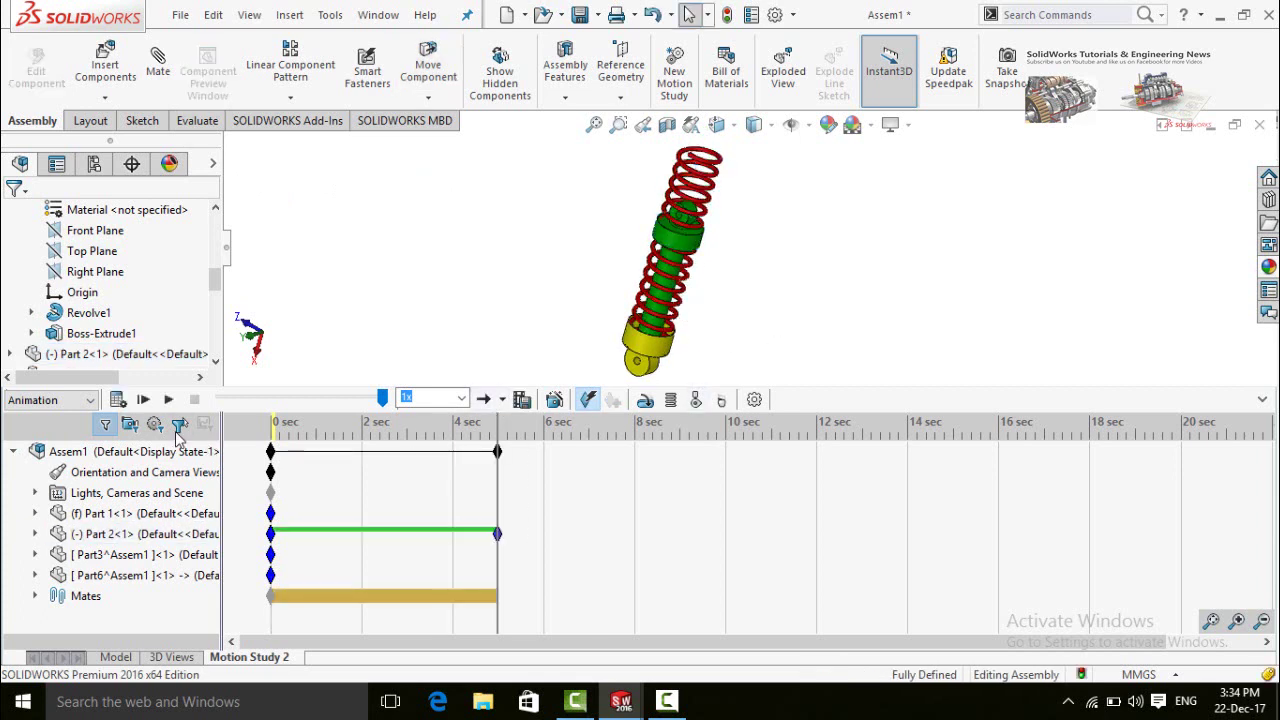
pyautogui.click(116, 400)
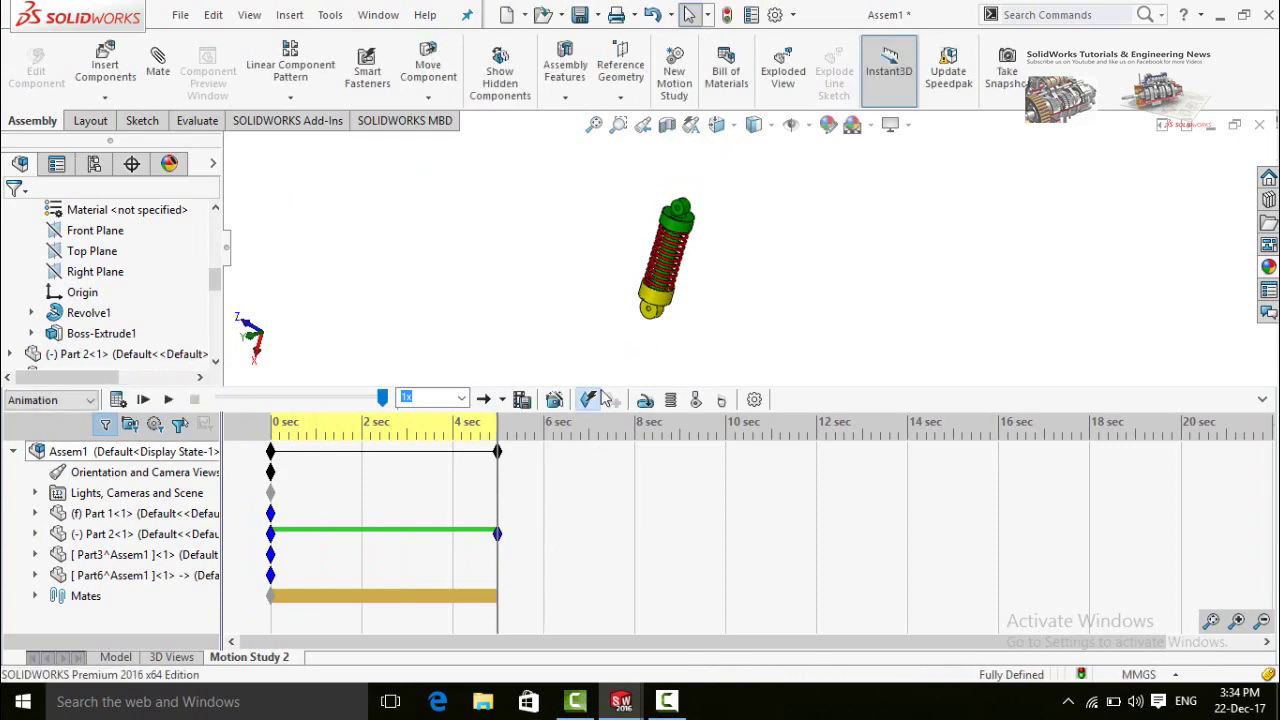
# Key Part 2 in its extended position at 10 seconds, and calculate and play back the motion study
pyautogui.moveTo(497, 428); pyautogui.dragTo(596, 431)
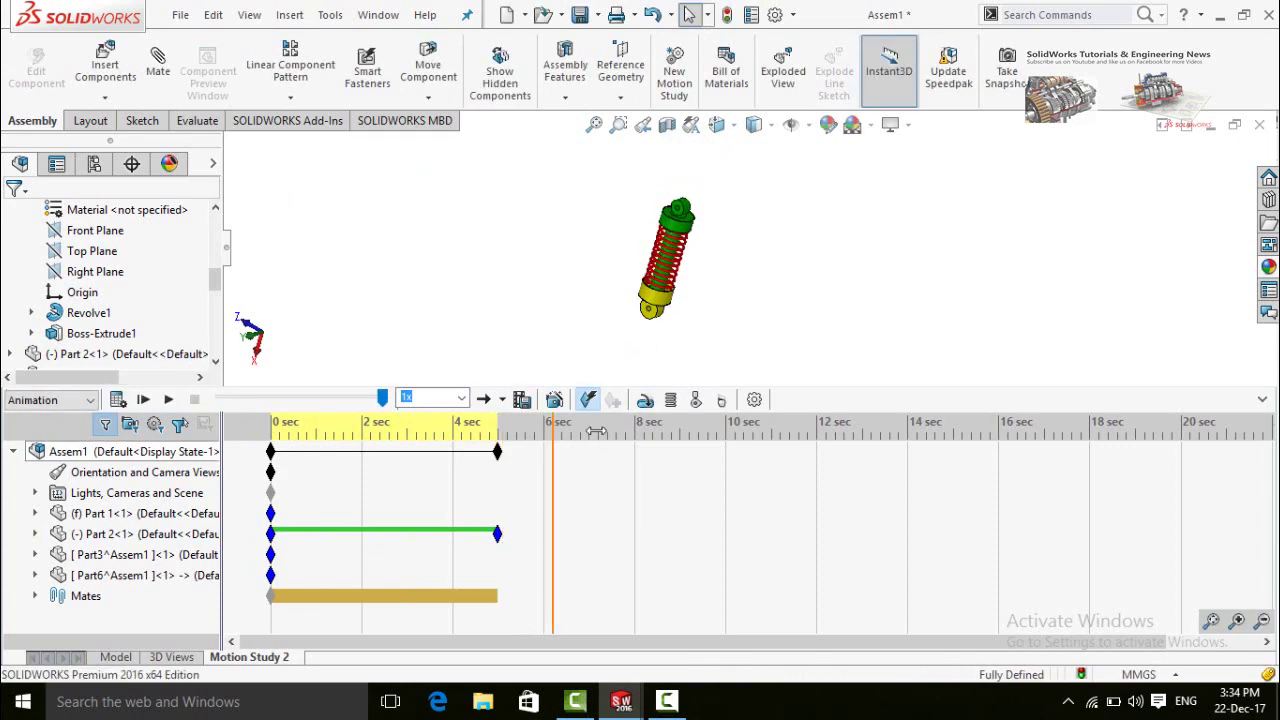
pyautogui.moveTo(743, 436); pyautogui.dragTo(726, 437)
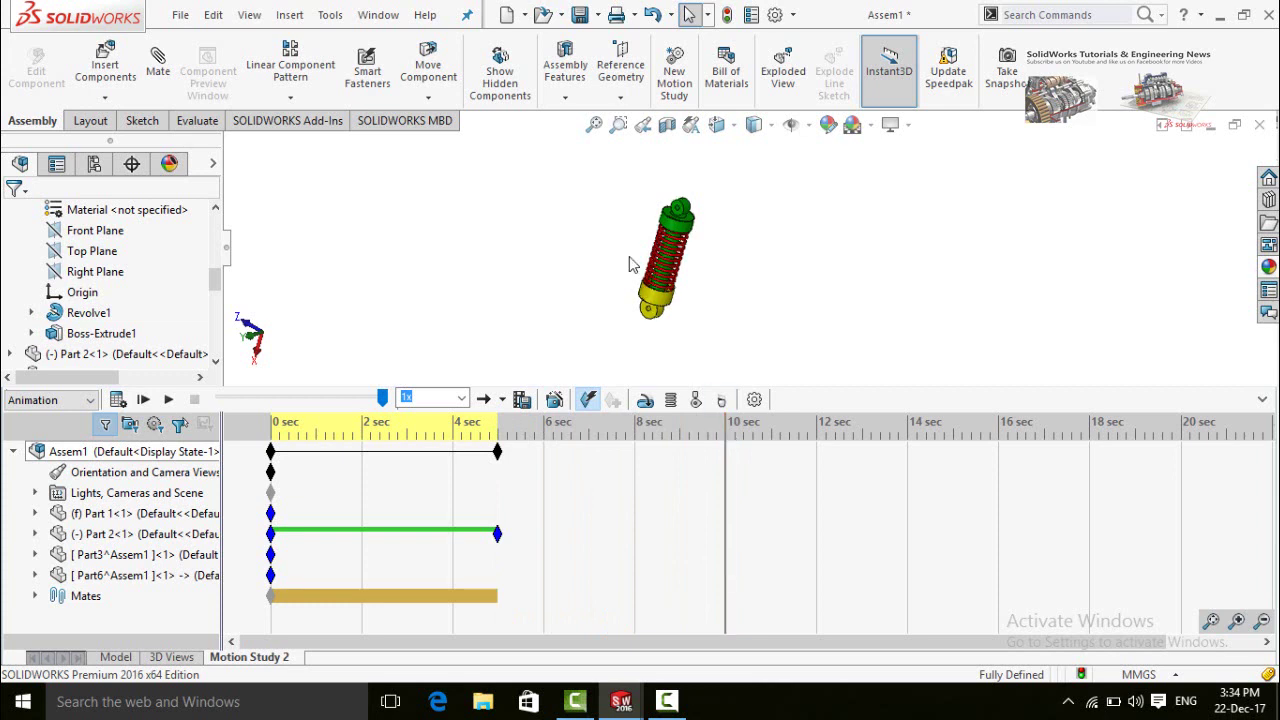
pyautogui.moveTo(678, 230); pyautogui.dragTo(688, 182)
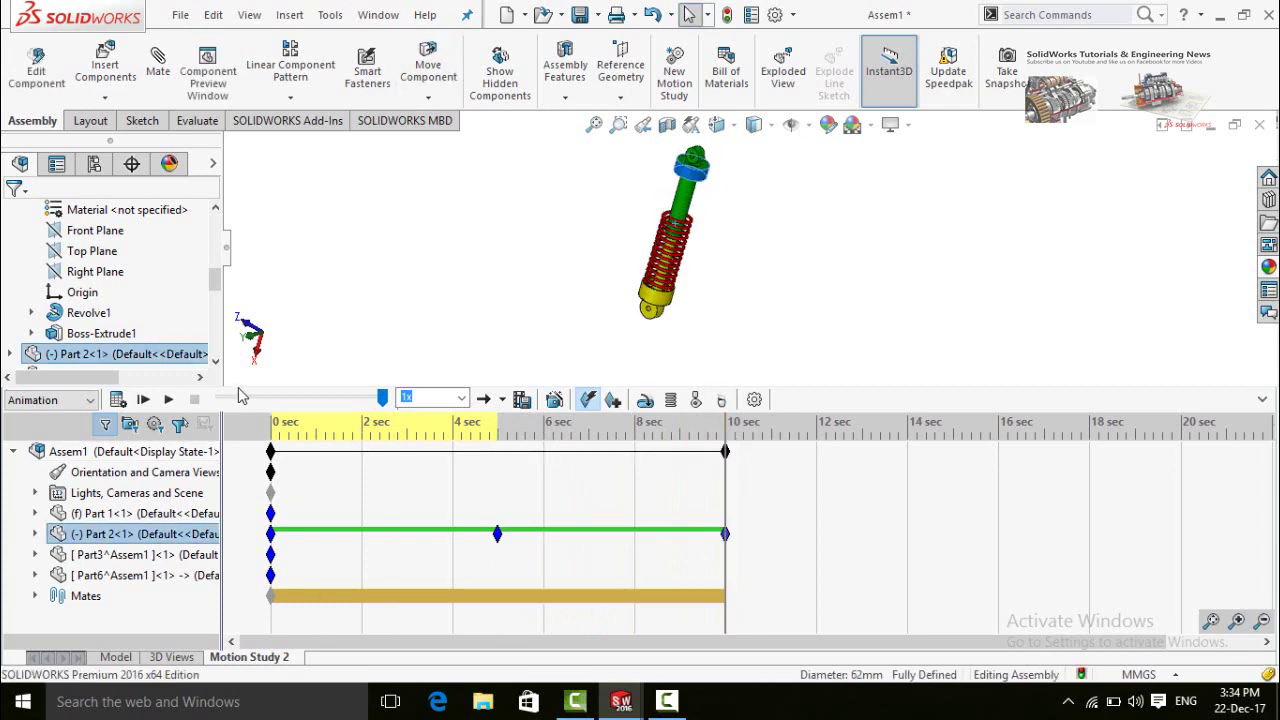
pyautogui.click(118, 400)
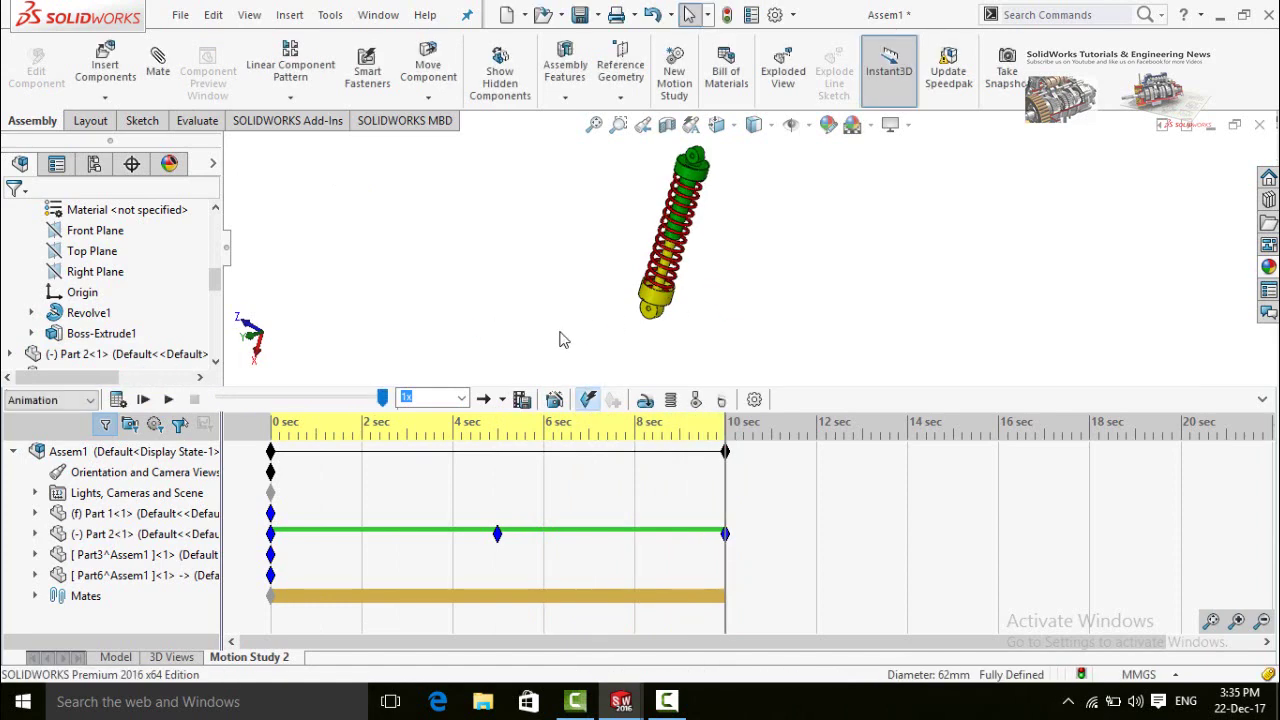
pyautogui.click(168, 401)
# Save the animation as the AVI file Shock Absorber at 16 : 9 with Microsoft Video 1 compression, recalculating the study before saving
pyautogui.click(522, 400)
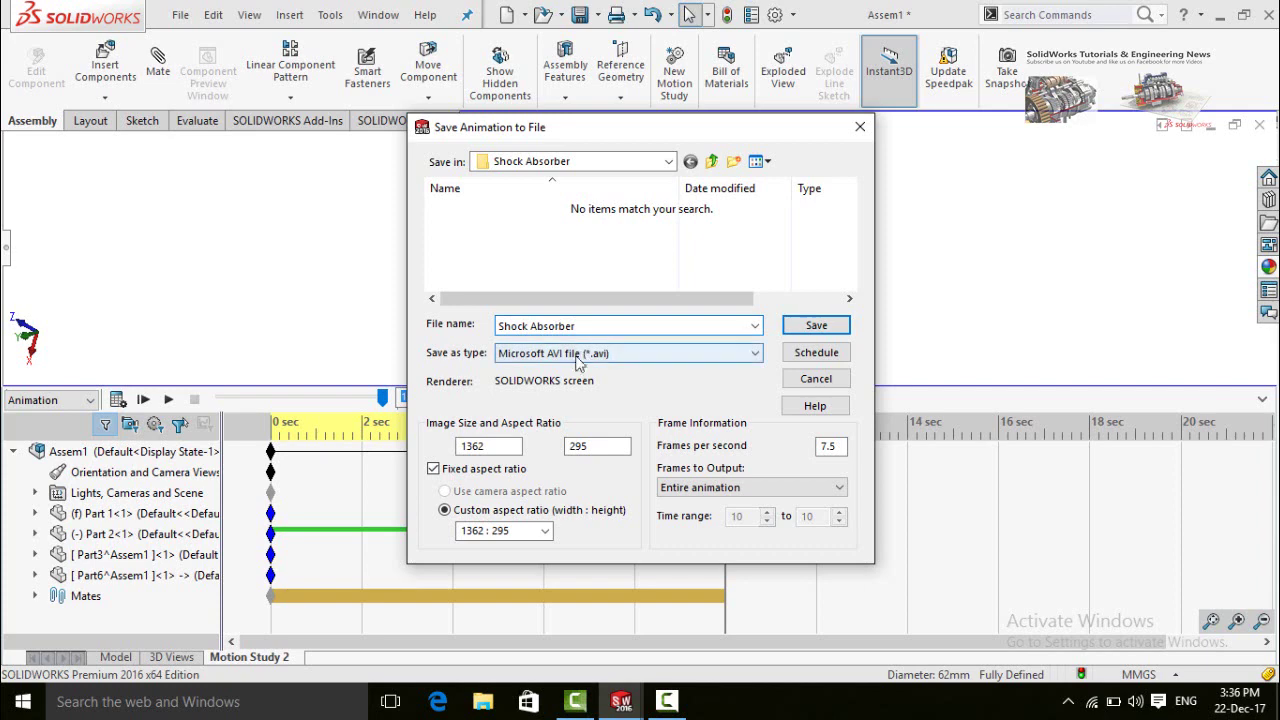
pyautogui.click(545, 533)
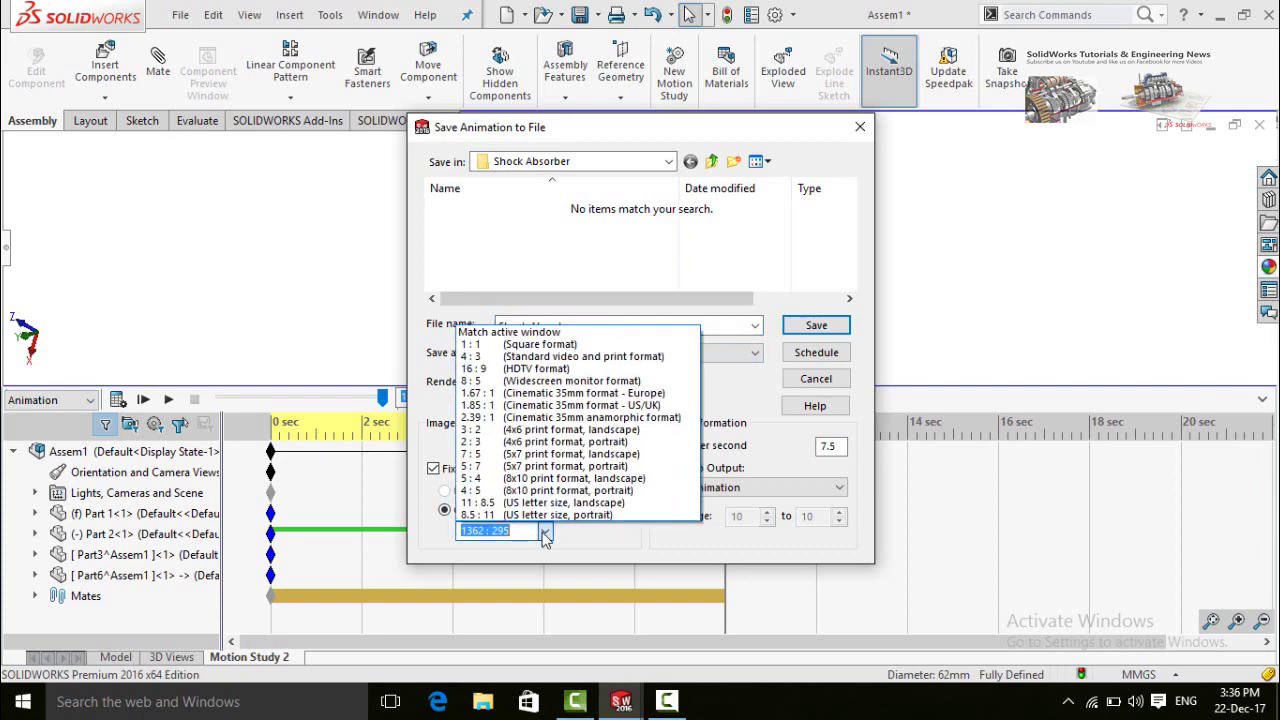
pyautogui.click(512, 369)
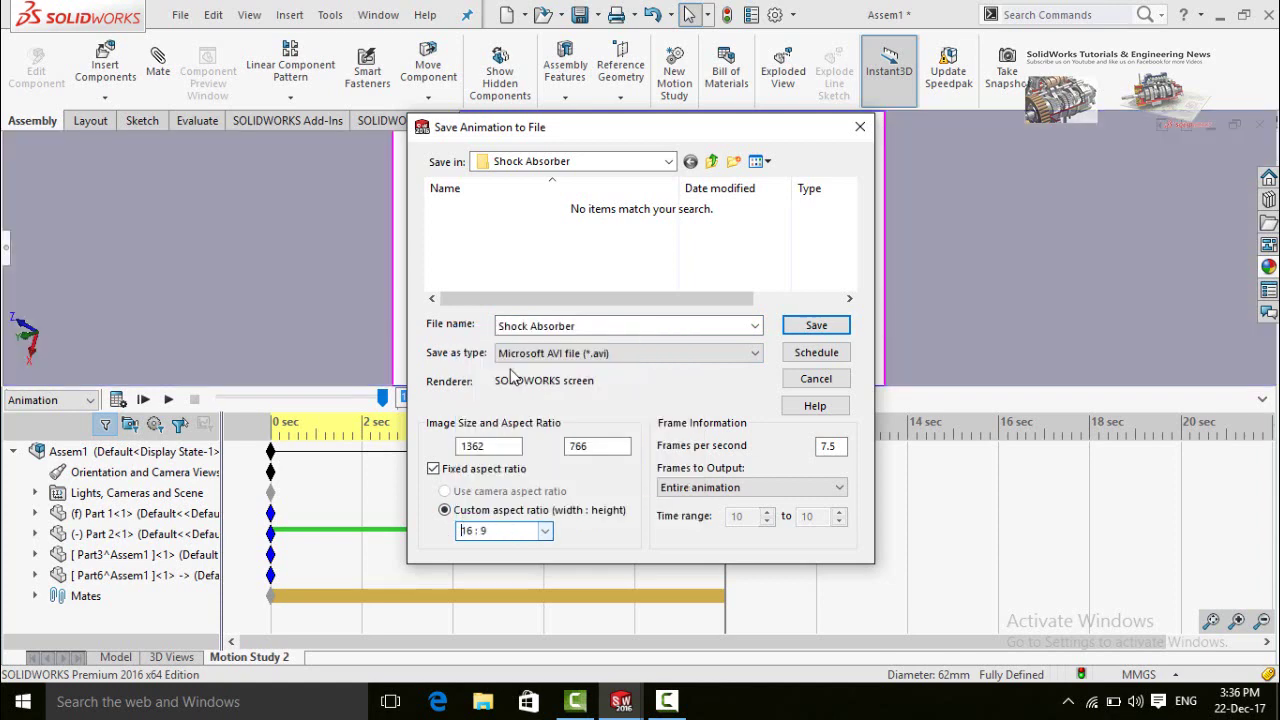
pyautogui.click(816, 328)
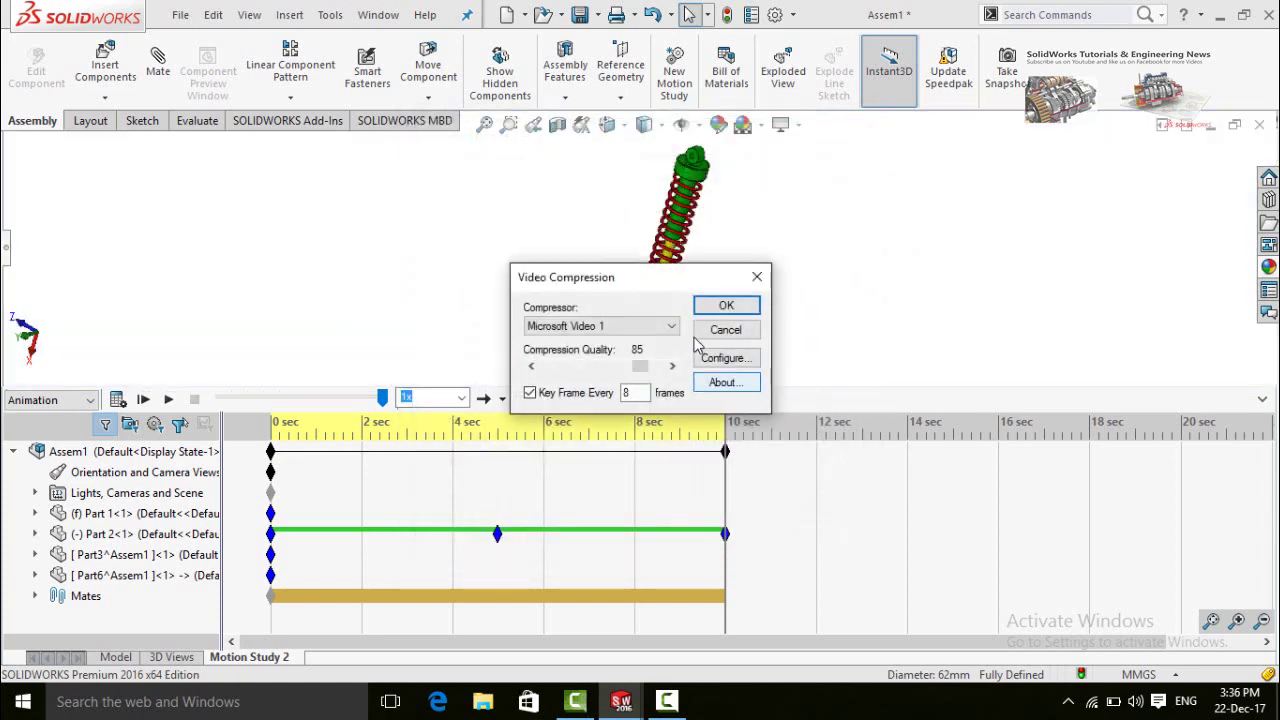
pyautogui.click(722, 308)
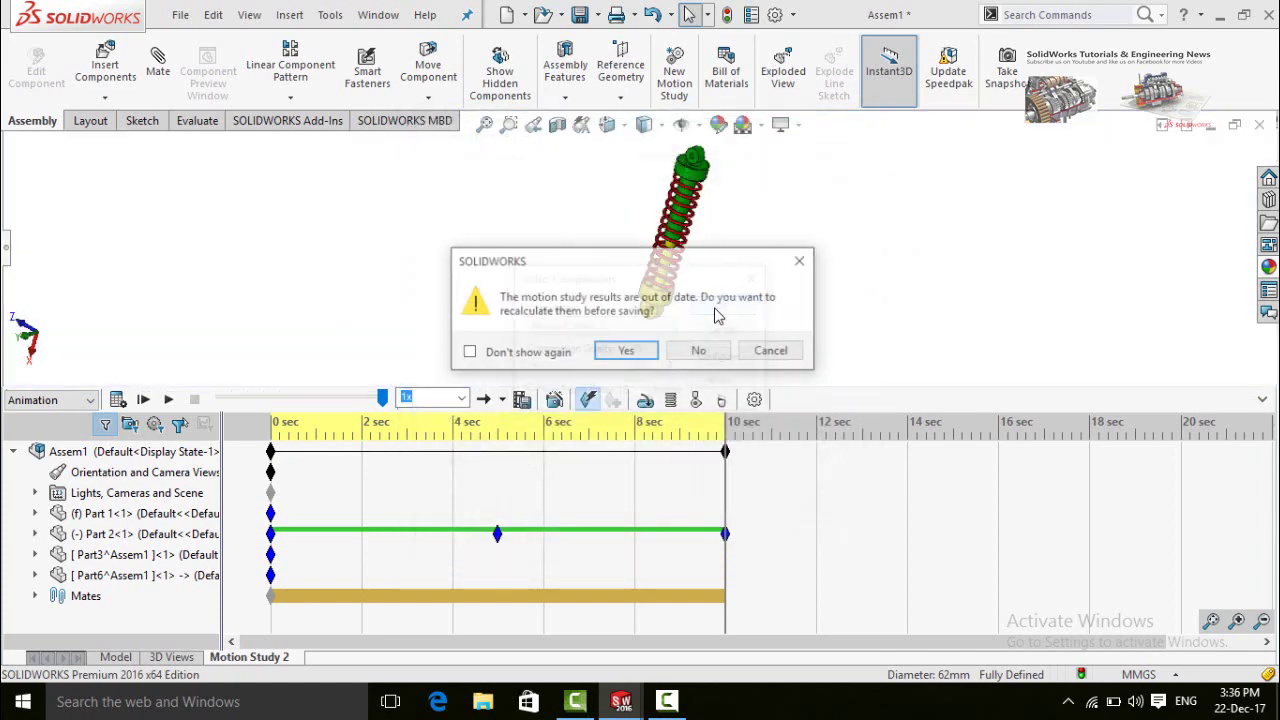
pyautogui.click(626, 354)
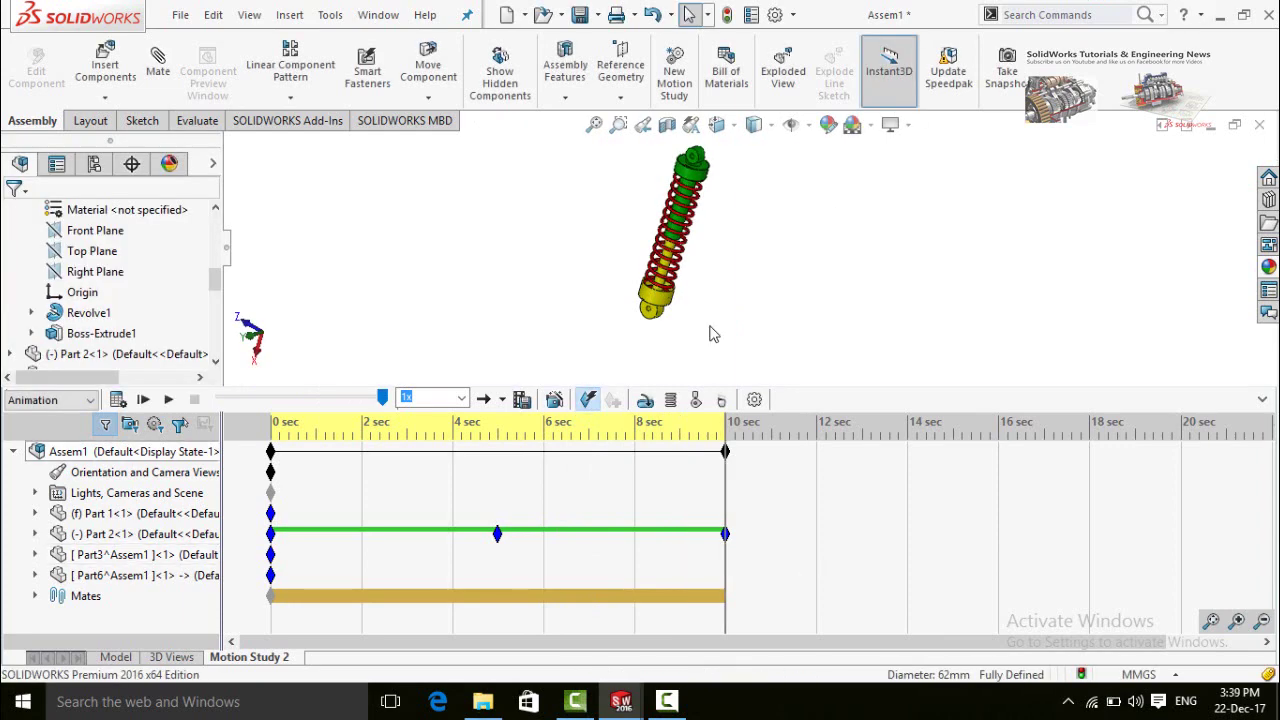
# Switch to File Explorer, open the Shock Absorber AVI file in Windows Media Player and replay it
pyautogui.click(486, 706)
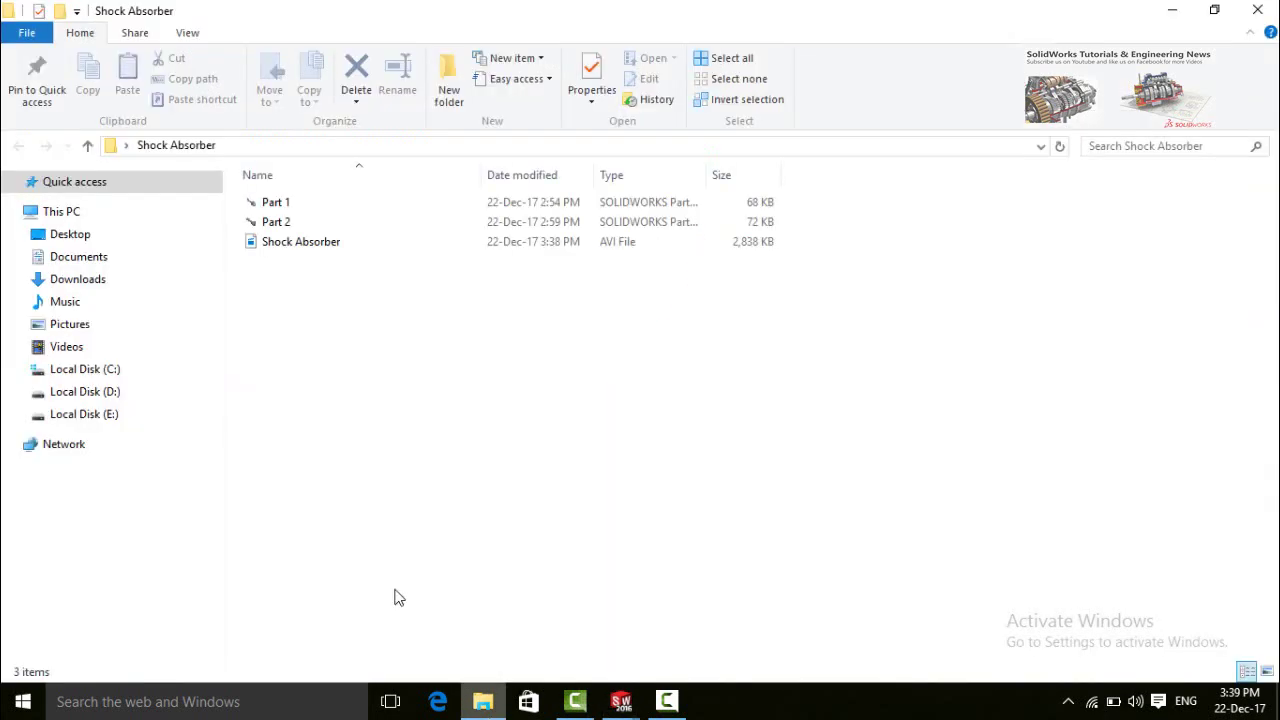
pyautogui.click(280, 252)
pyautogui.doubleClick(260, 250)
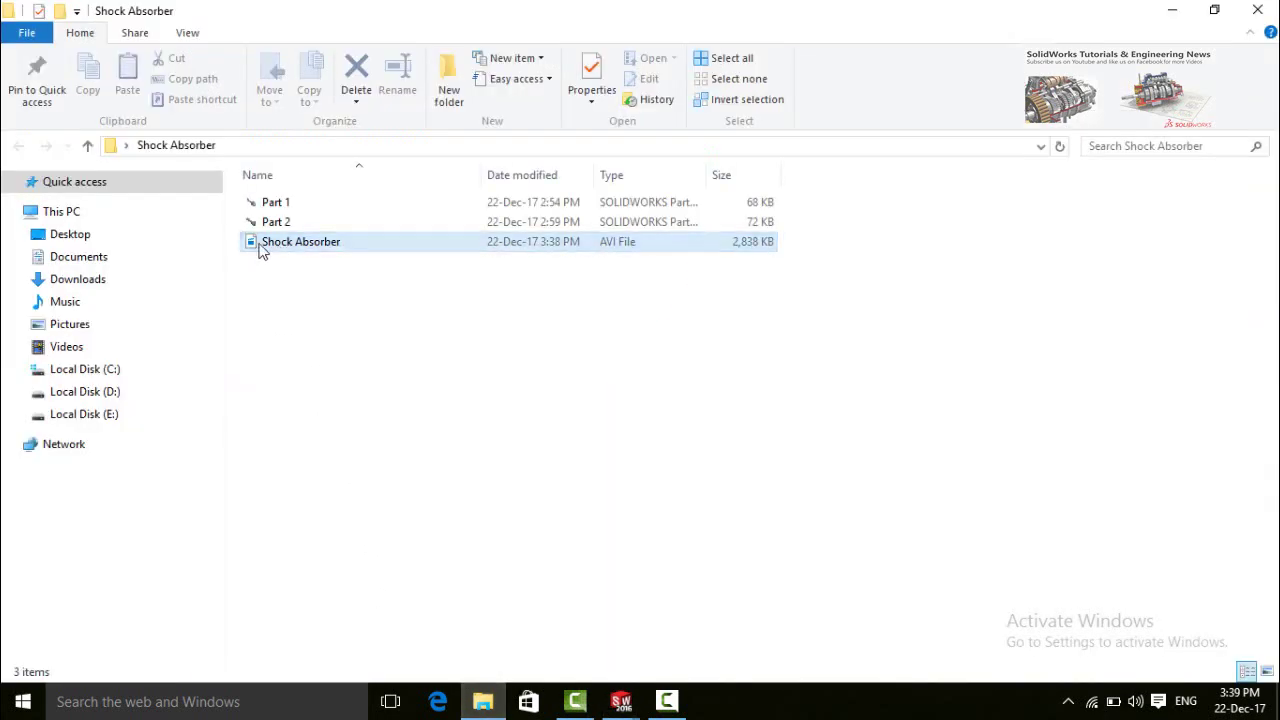
pyautogui.rightClick(259, 246)
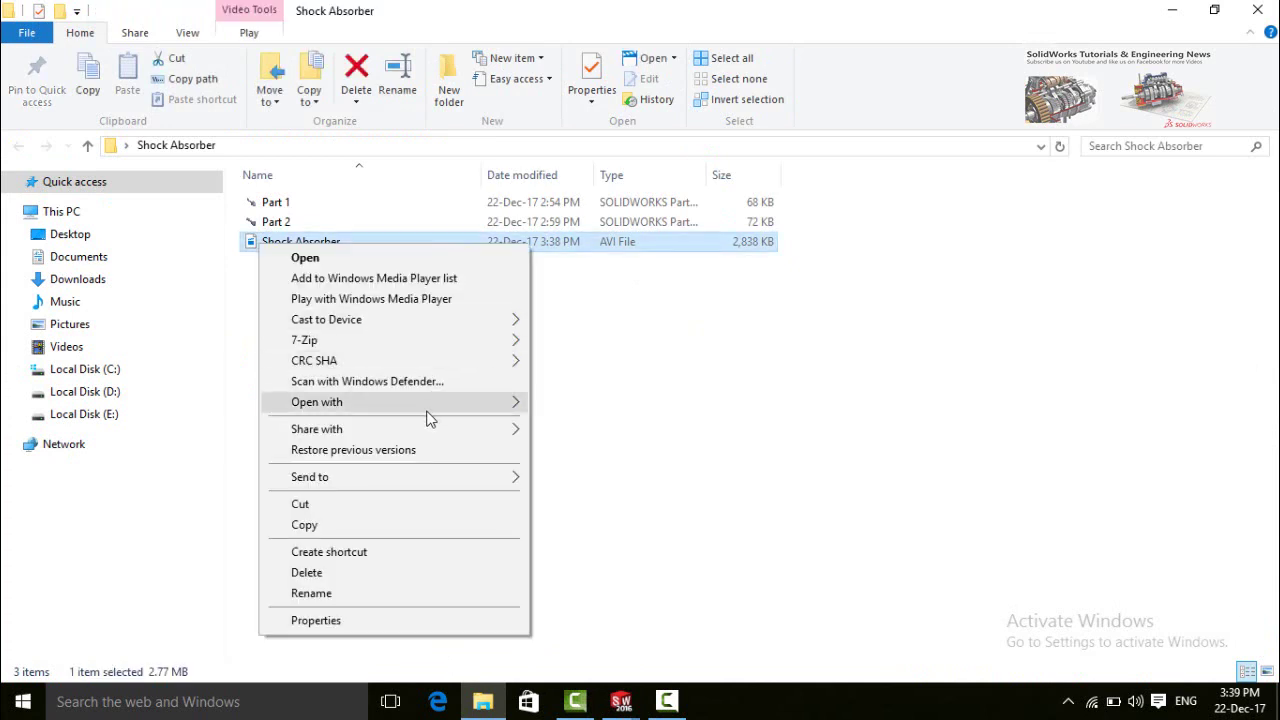
pyautogui.moveTo(428, 418)
pyautogui.click(575, 464)
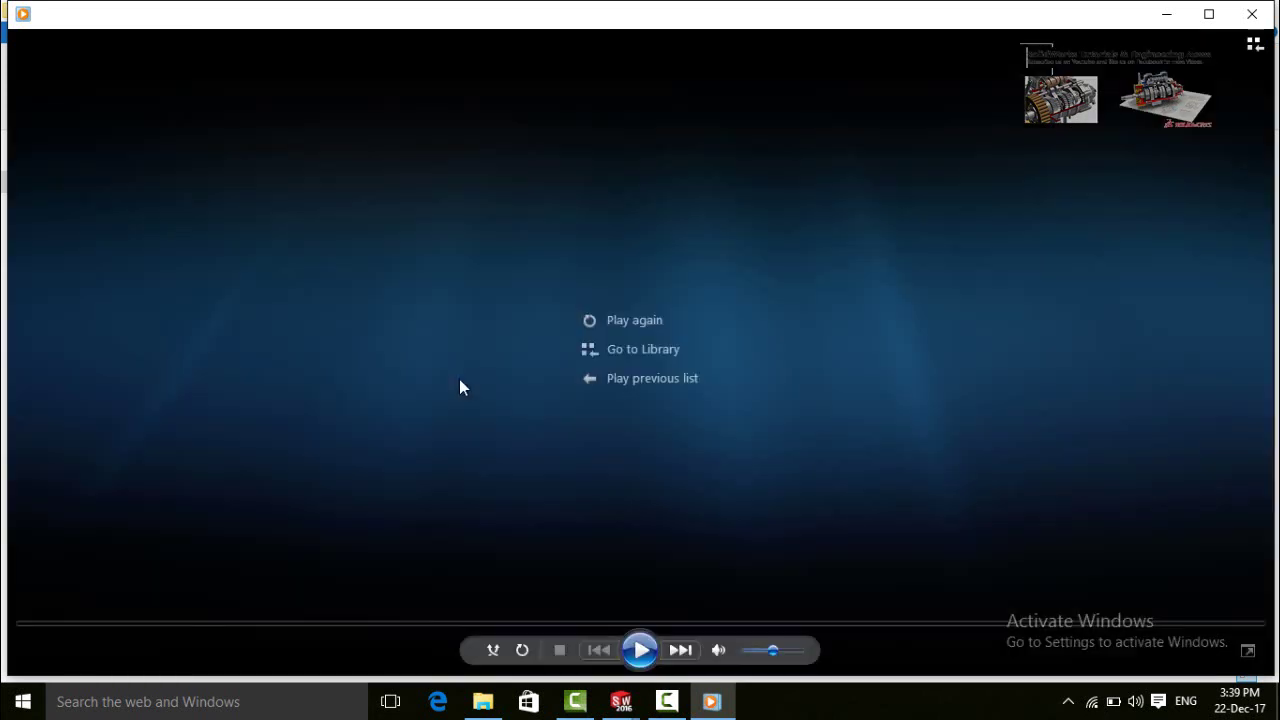
pyautogui.click(637, 650)
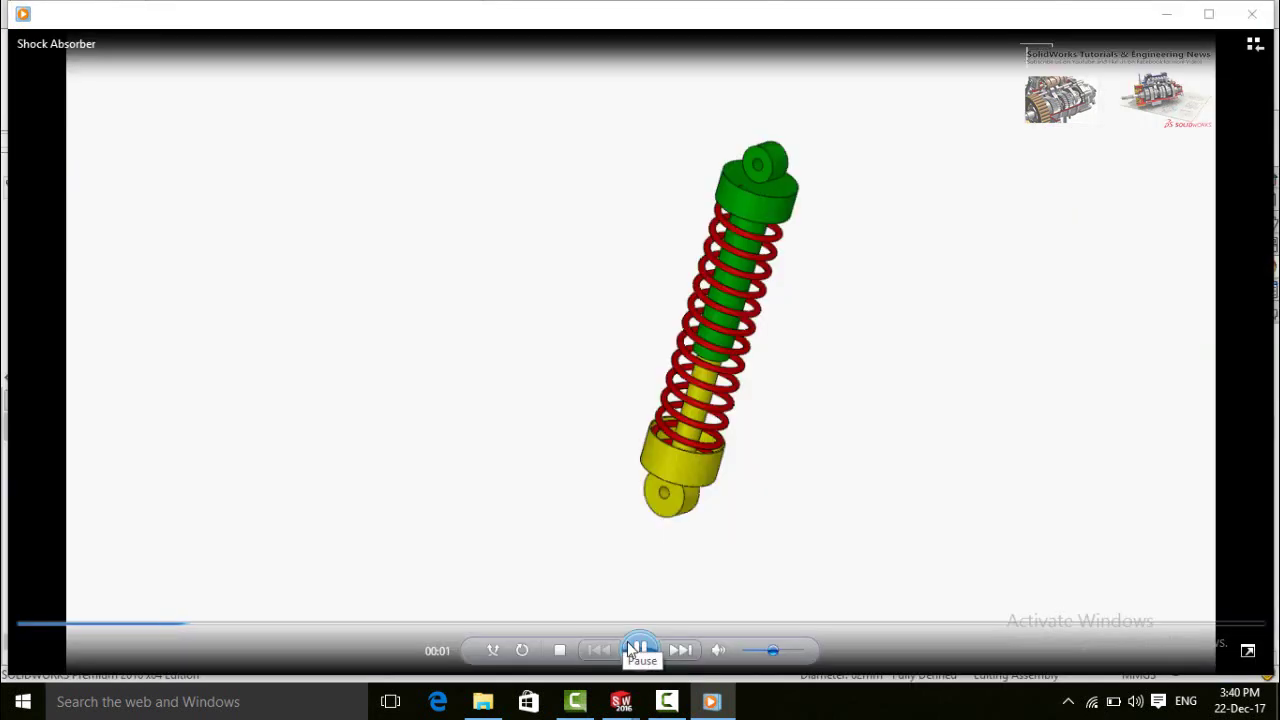